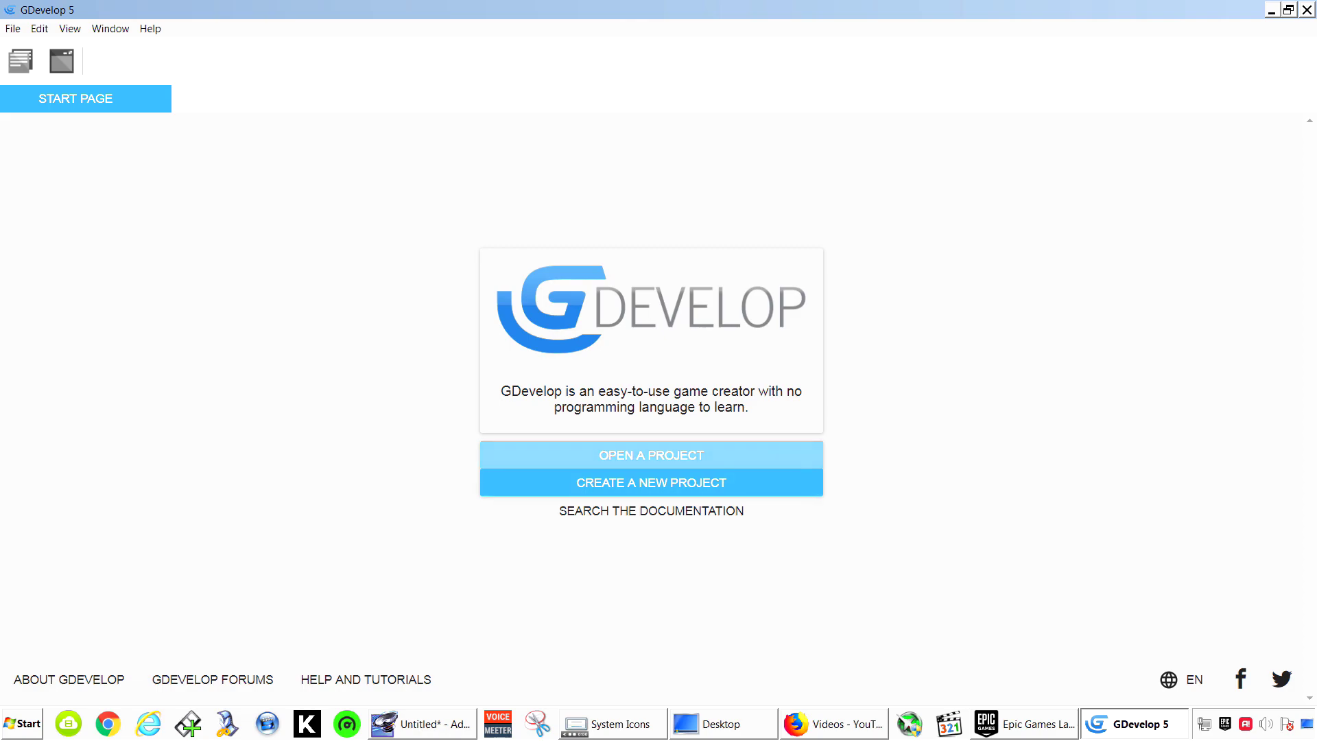
Create a new project from the Empty game starter and open a newly added scene in it
{"action": "left_click", "coordinate": [490, 483]}
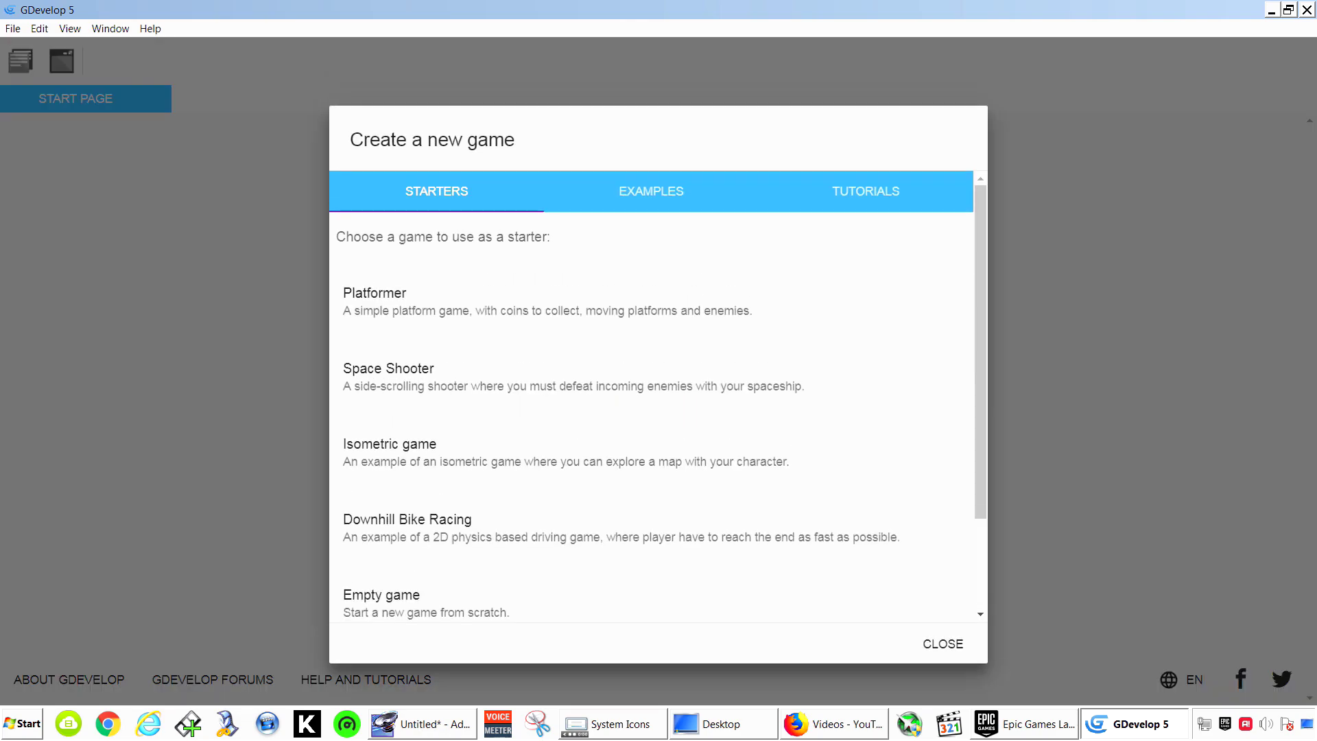
{"action": "scroll", "coordinate": [652, 377], "scroll_direction": "down", "scroll_amount": 2}
{"action": "scroll", "coordinate": [652, 378], "scroll_direction": "up", "scroll_amount": 2}
{"action": "scroll", "coordinate": [652, 309], "scroll_direction": "down", "scroll_amount": 2}
{"action": "scroll", "coordinate": [652, 281], "scroll_direction": "down", "scroll_amount": 1}
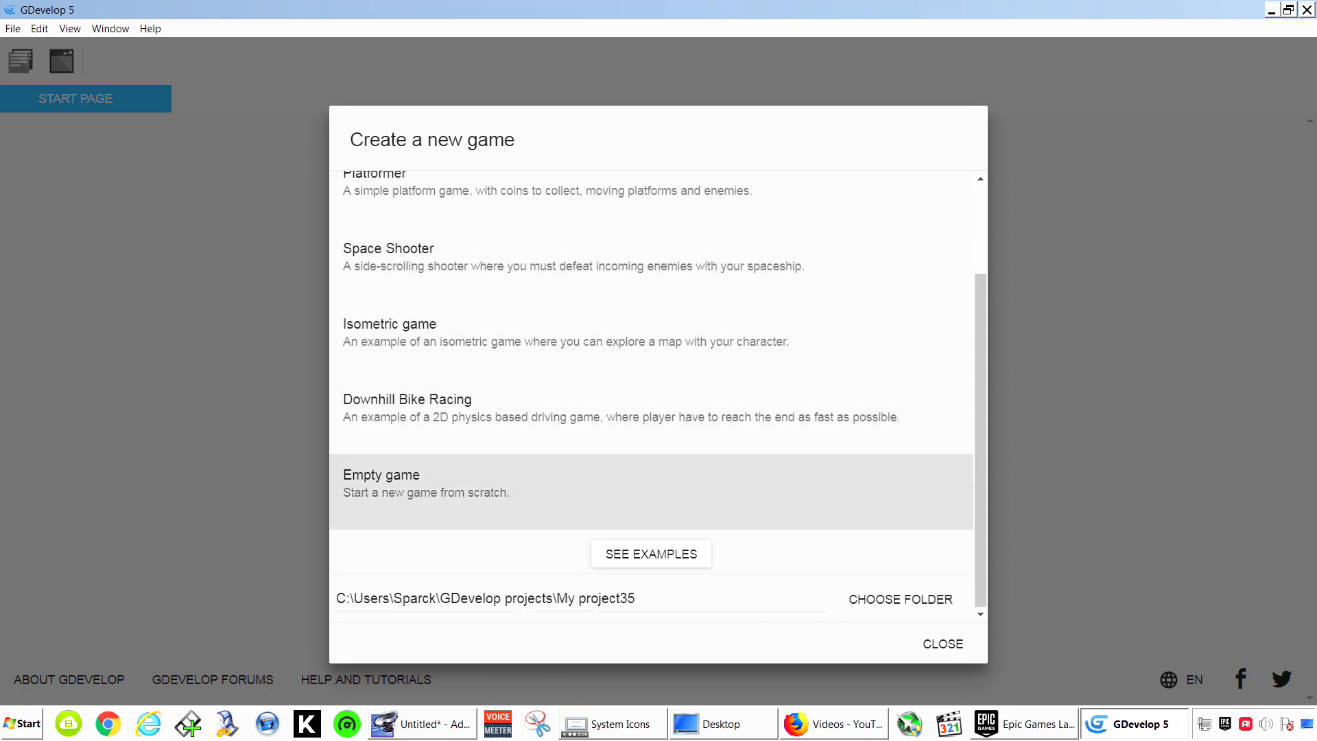
{"action": "left_click", "coordinate": [480, 491]}
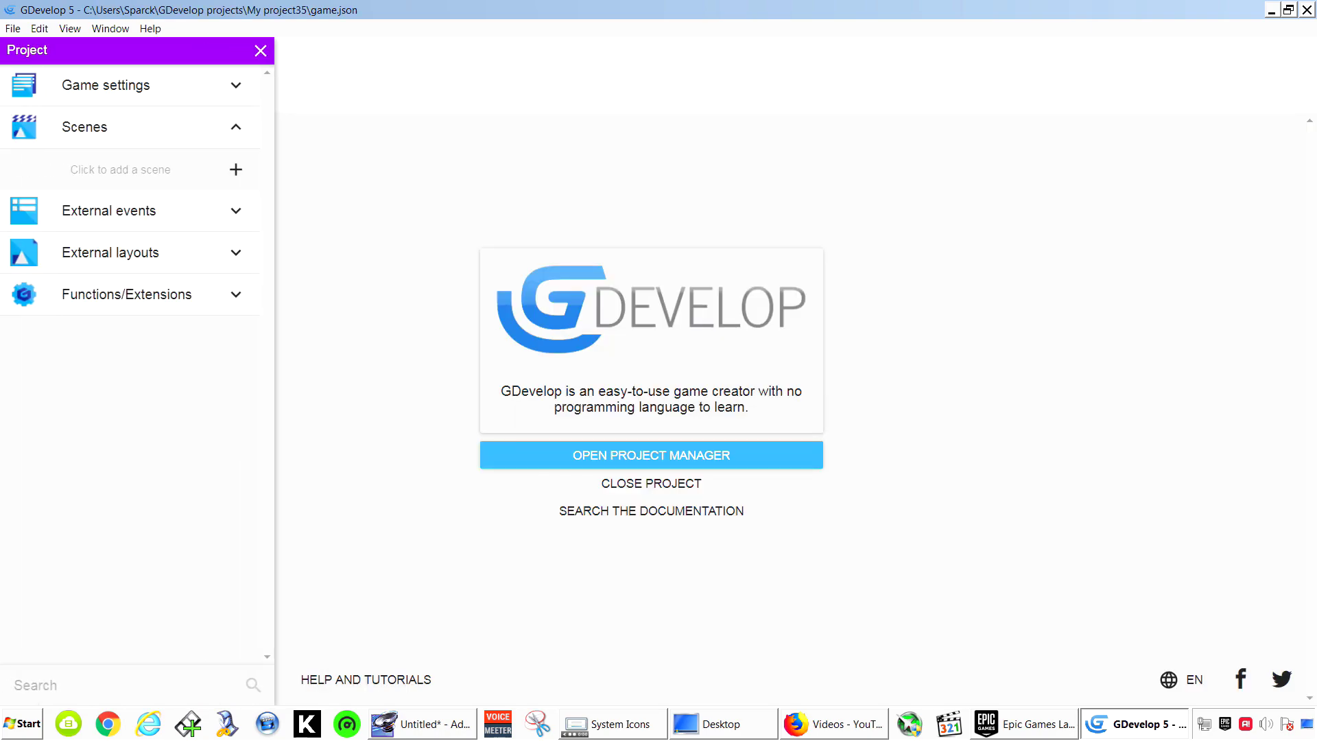
{"action": "left_click", "coordinate": [236, 169]}
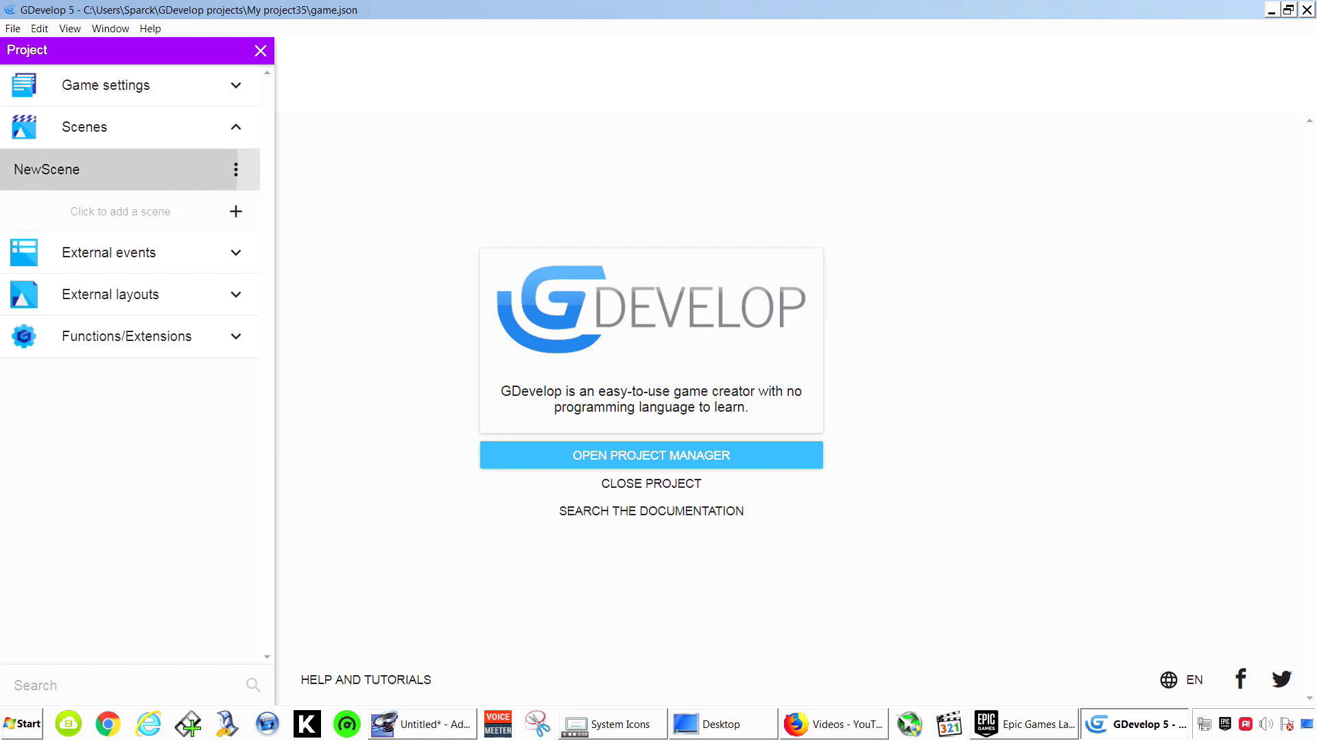
{"action": "left_click", "coordinate": [129, 169]}
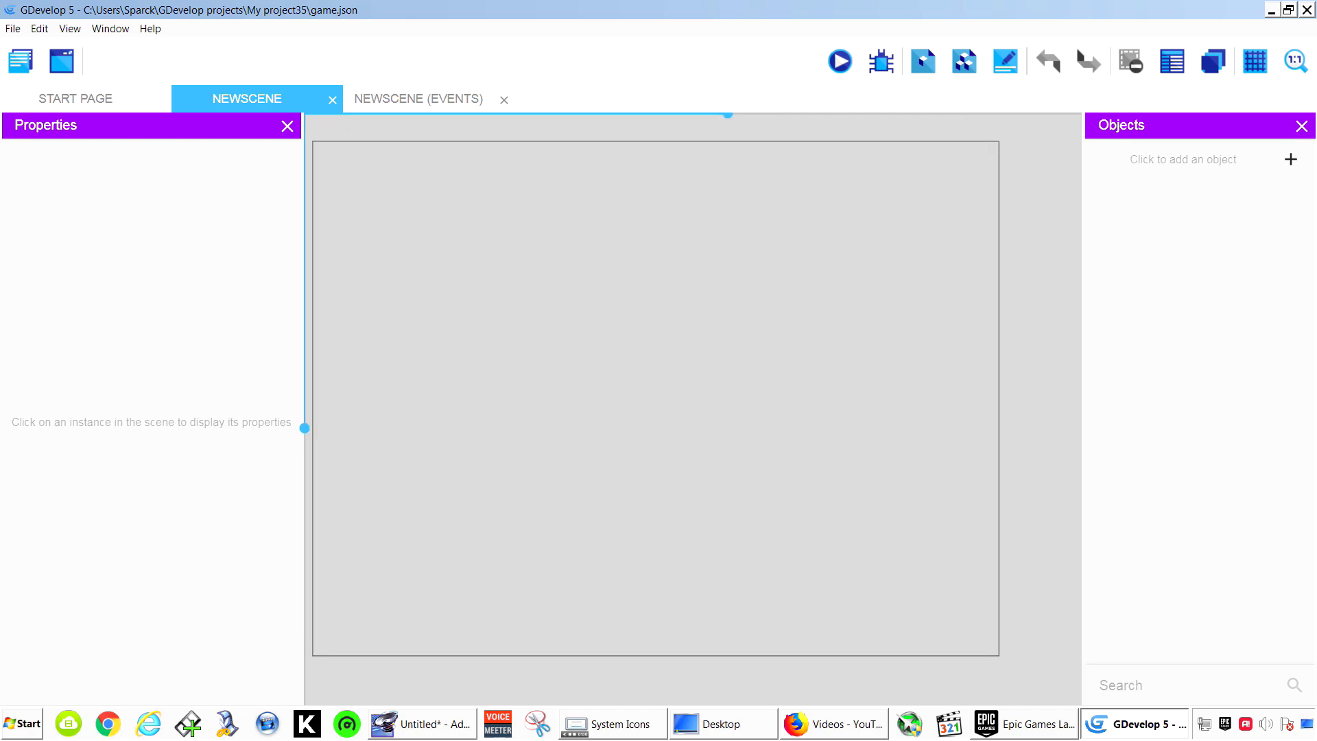
Examine the game properties, including window size, package name, AdMob application ID and the fullscreen/game size mode options
{"action": "left_click", "coordinate": [20, 61]}
{"action": "left_click", "coordinate": [130, 85]}
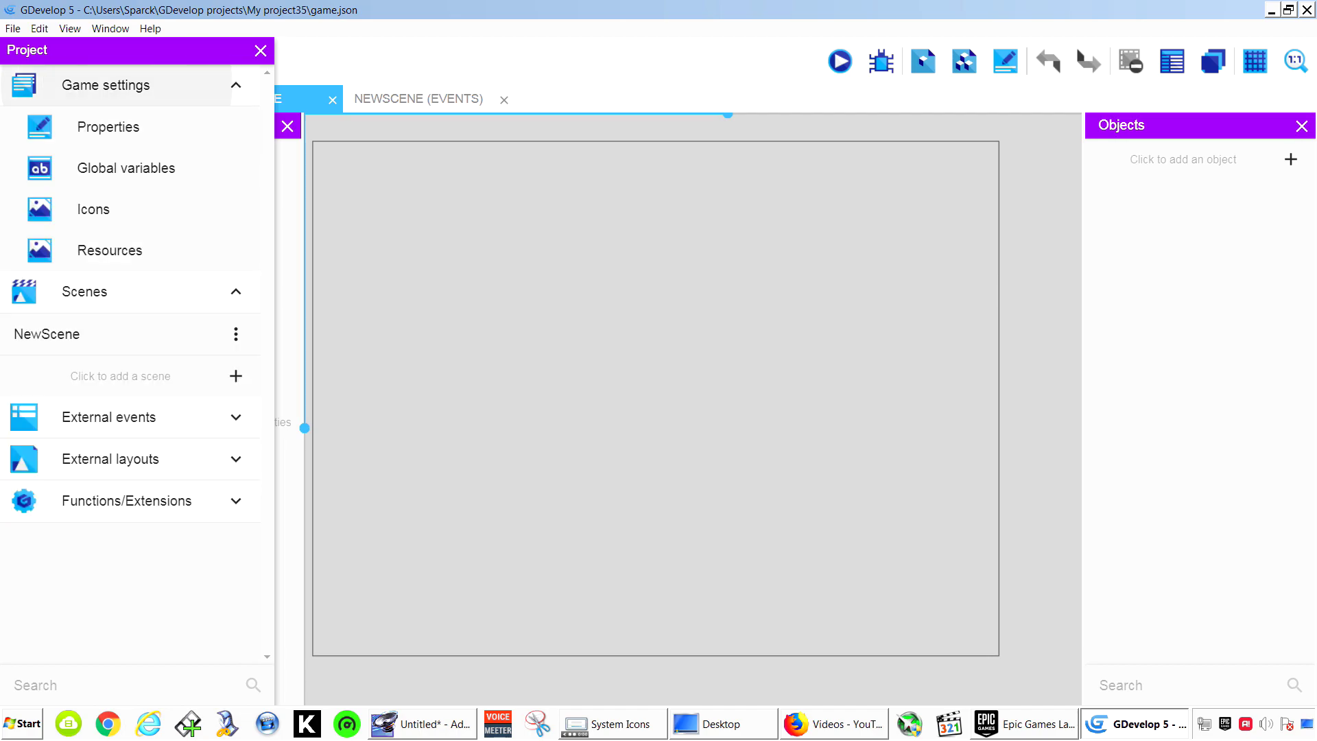
{"action": "left_click", "coordinate": [108, 127]}
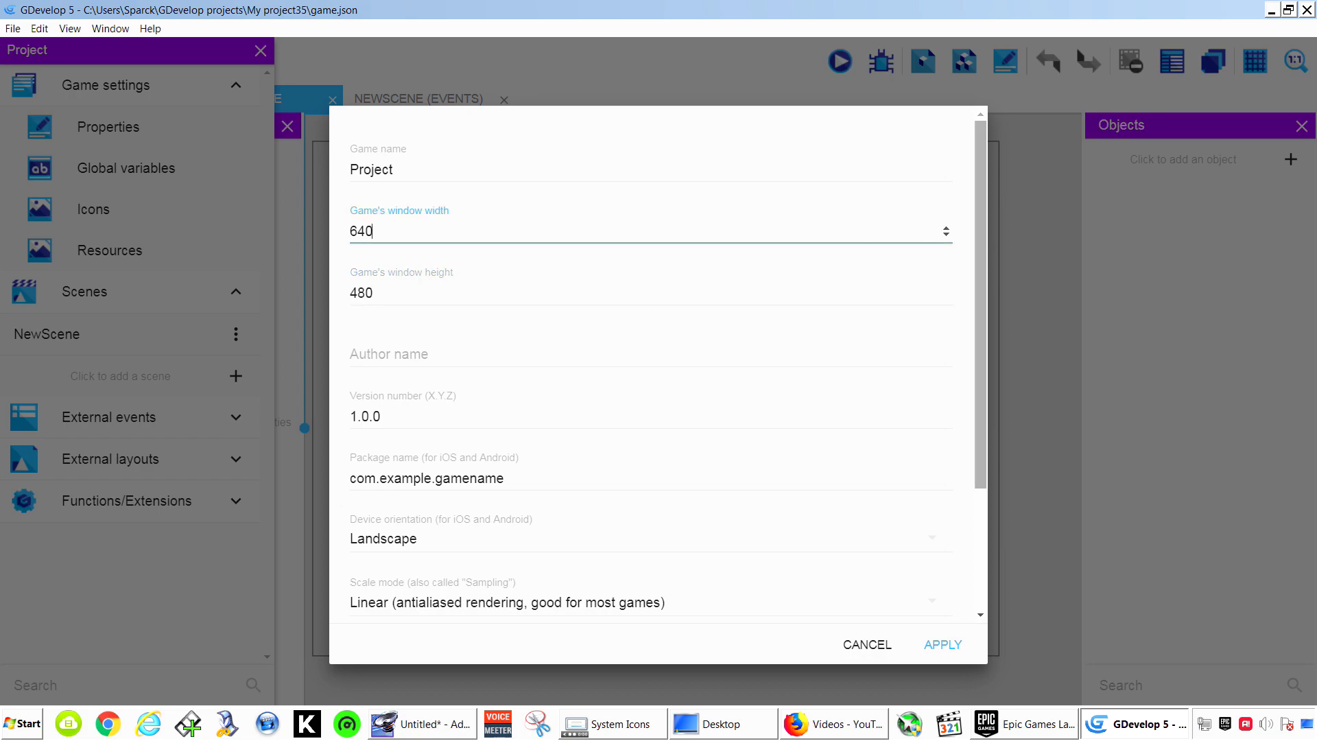
{"action": "scroll", "coordinate": [658, 364], "scroll_direction": "down", "scroll_amount": 3}
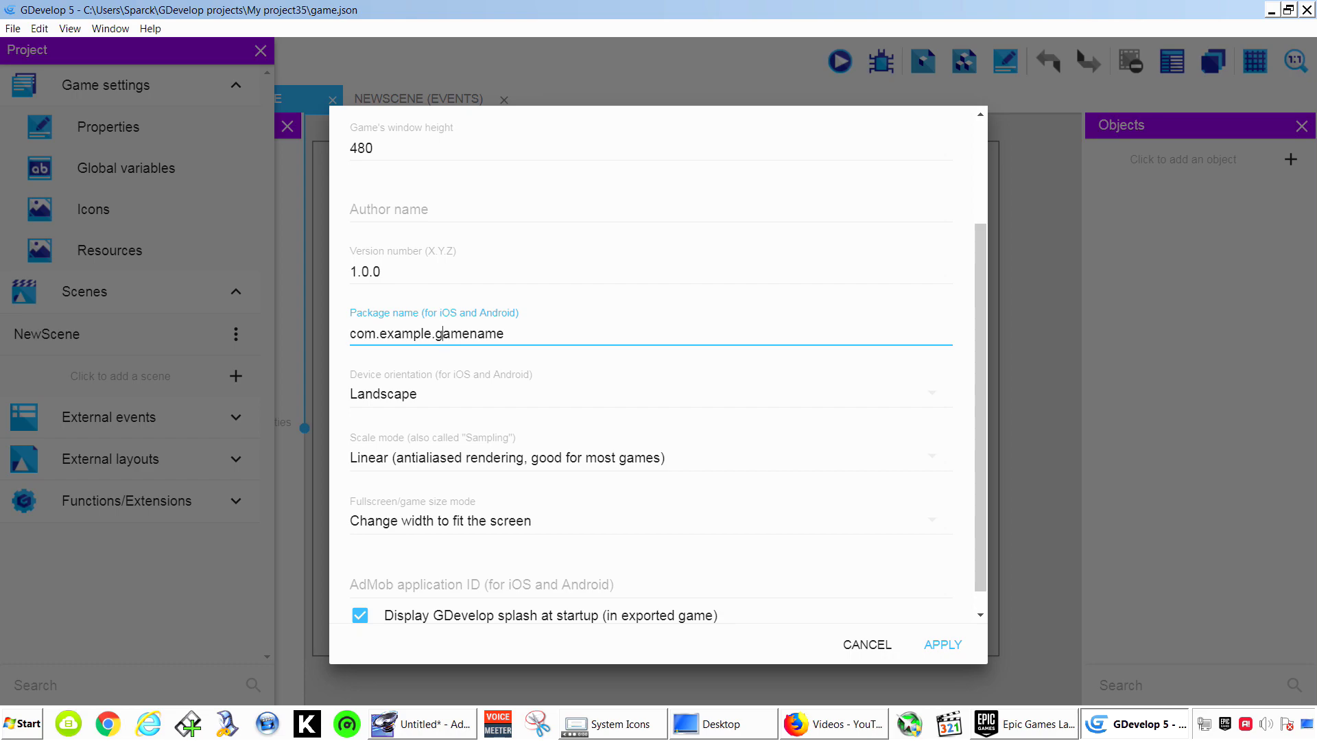
{"action": "scroll", "coordinate": [669, 369], "scroll_direction": "down", "scroll_amount": 1}
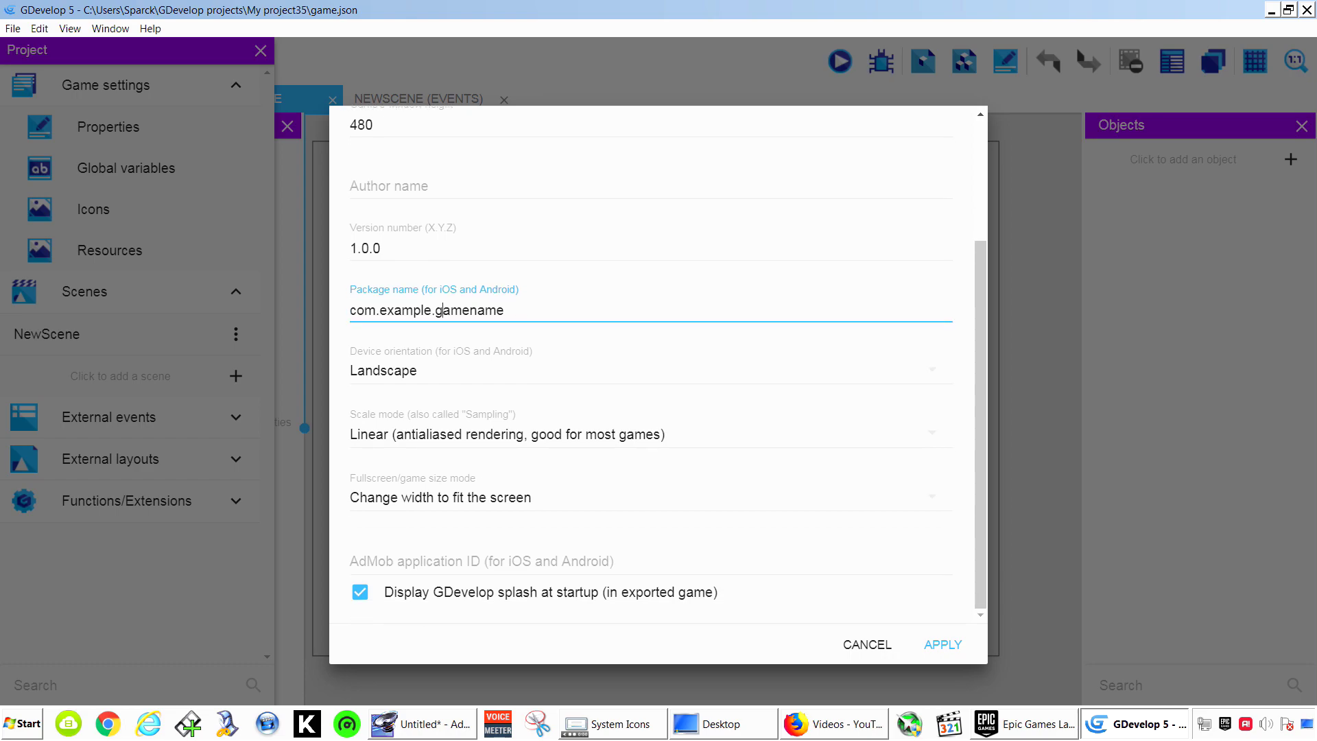
{"action": "left_click", "coordinate": [351, 561]}
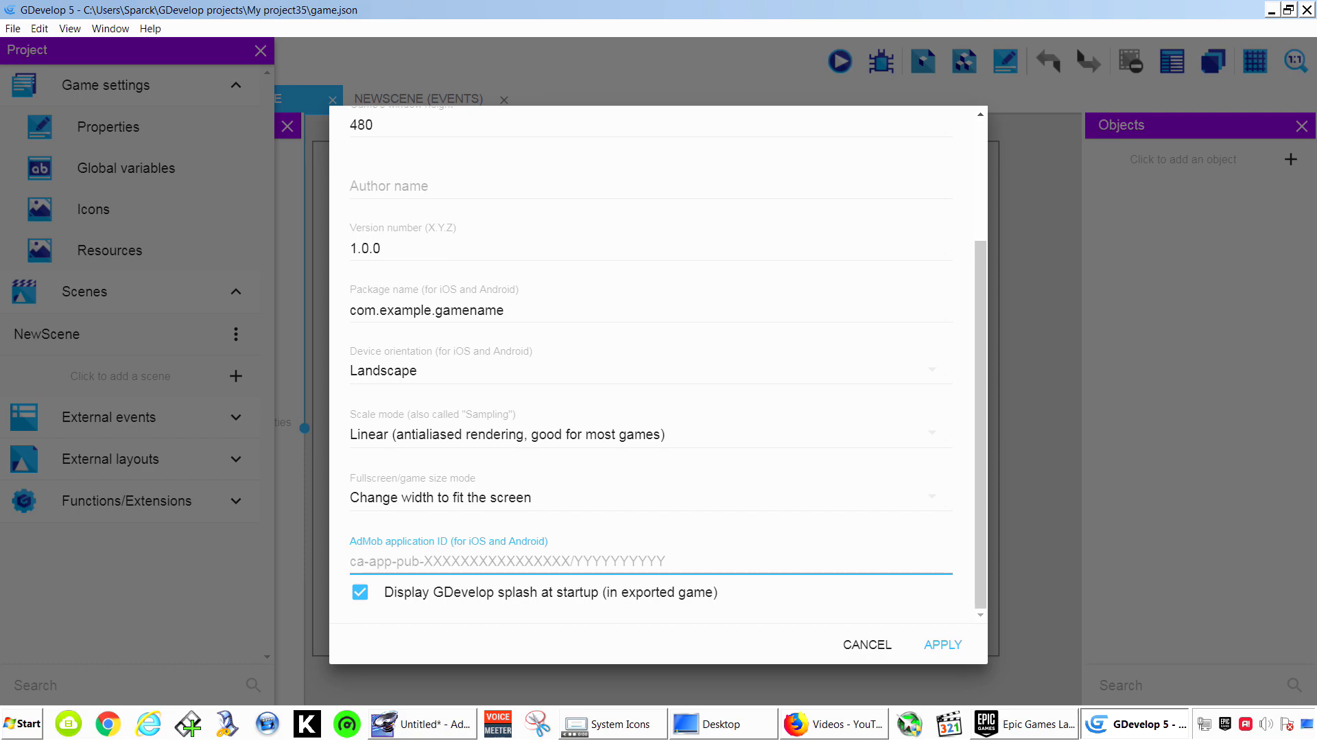
{"action": "left_click", "coordinate": [439, 497]}
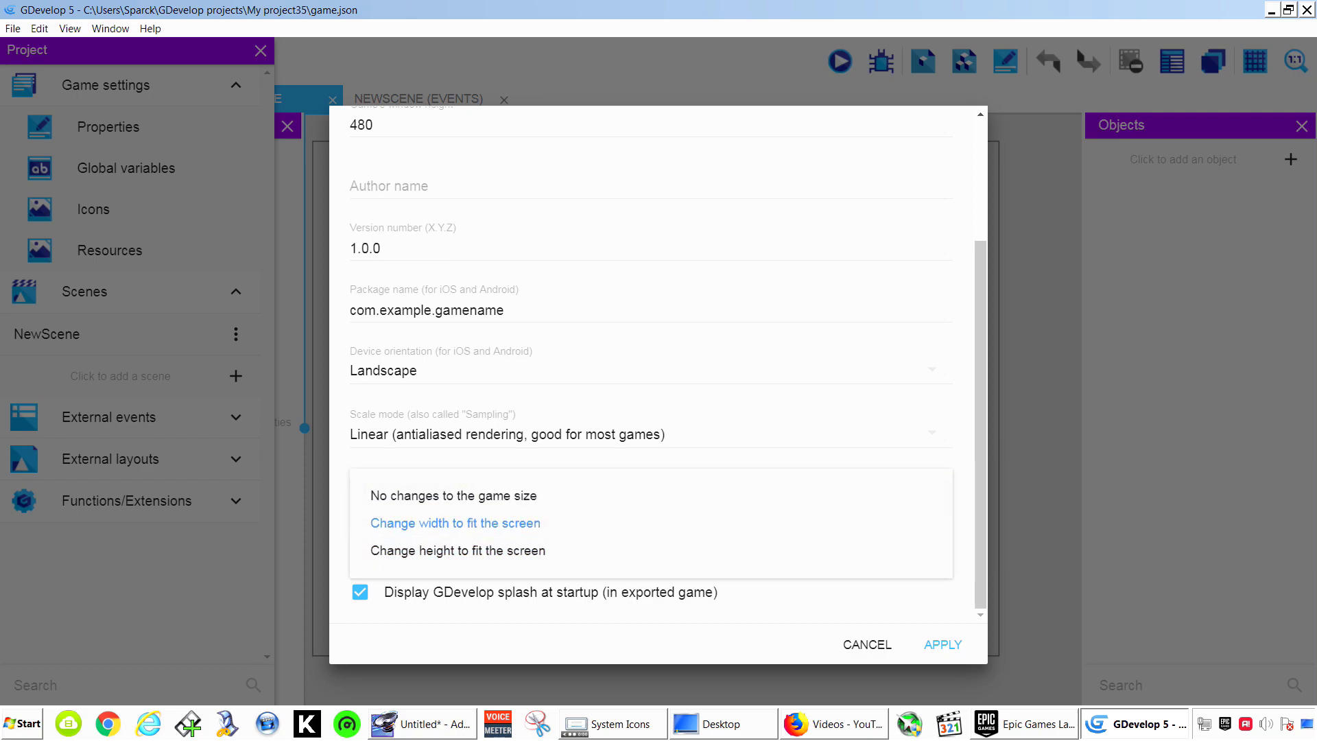
{"action": "key", "text": "Escape"}
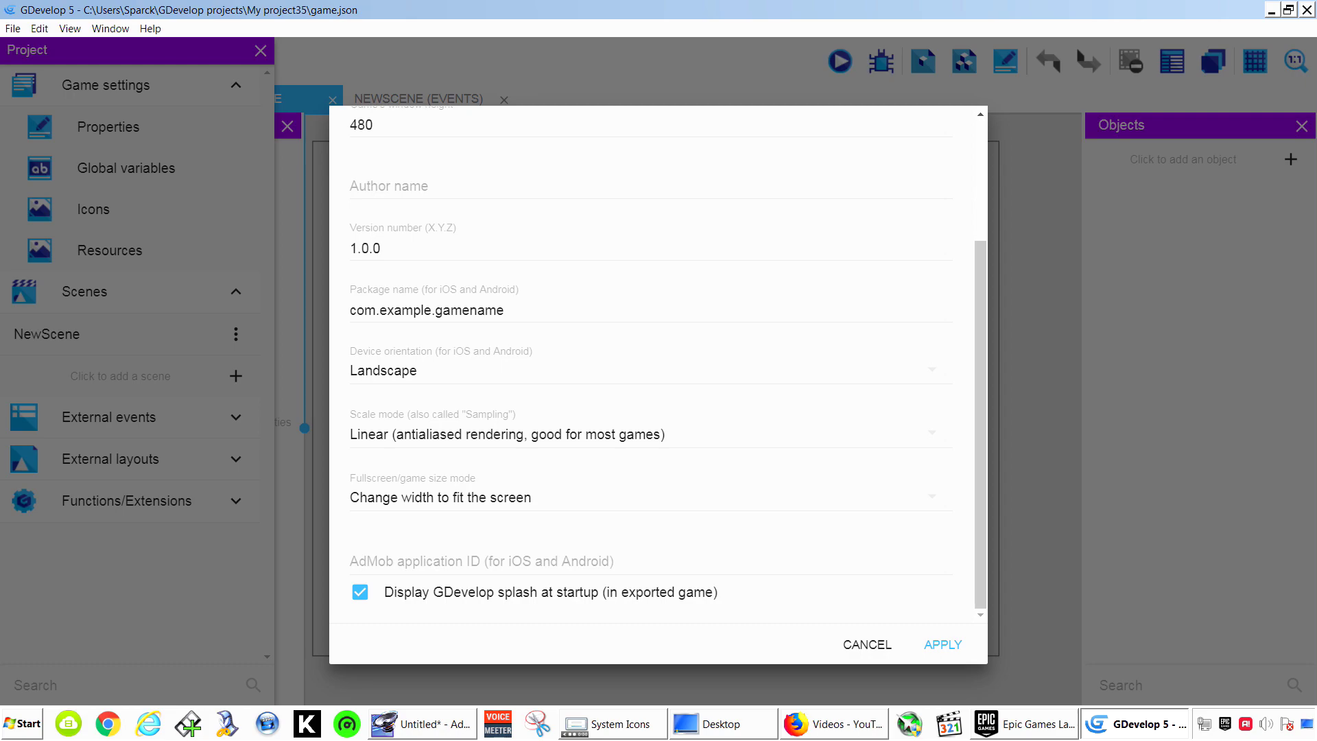
Enter the author's name in the game properties and apply the settings
{"action": "scroll", "coordinate": [651, 363], "scroll_direction": "up", "scroll_amount": 3}
{"action": "left_click", "coordinate": [352, 353]}
{"action": "type", "text": "sparckman"}
{"action": "key", "text": "Return"}
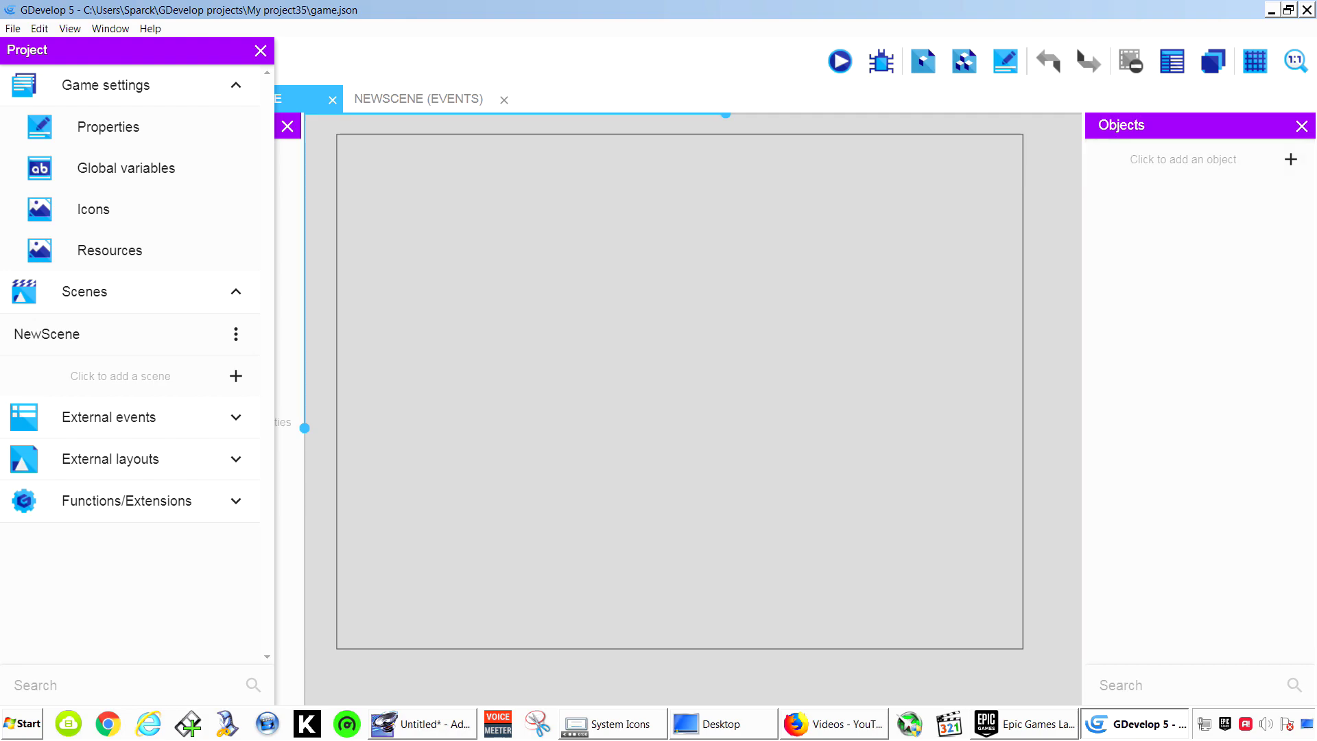
Add a Sprite object with one animation and open that animation for editing in Piskel
{"action": "left_click", "coordinate": [1183, 159]}
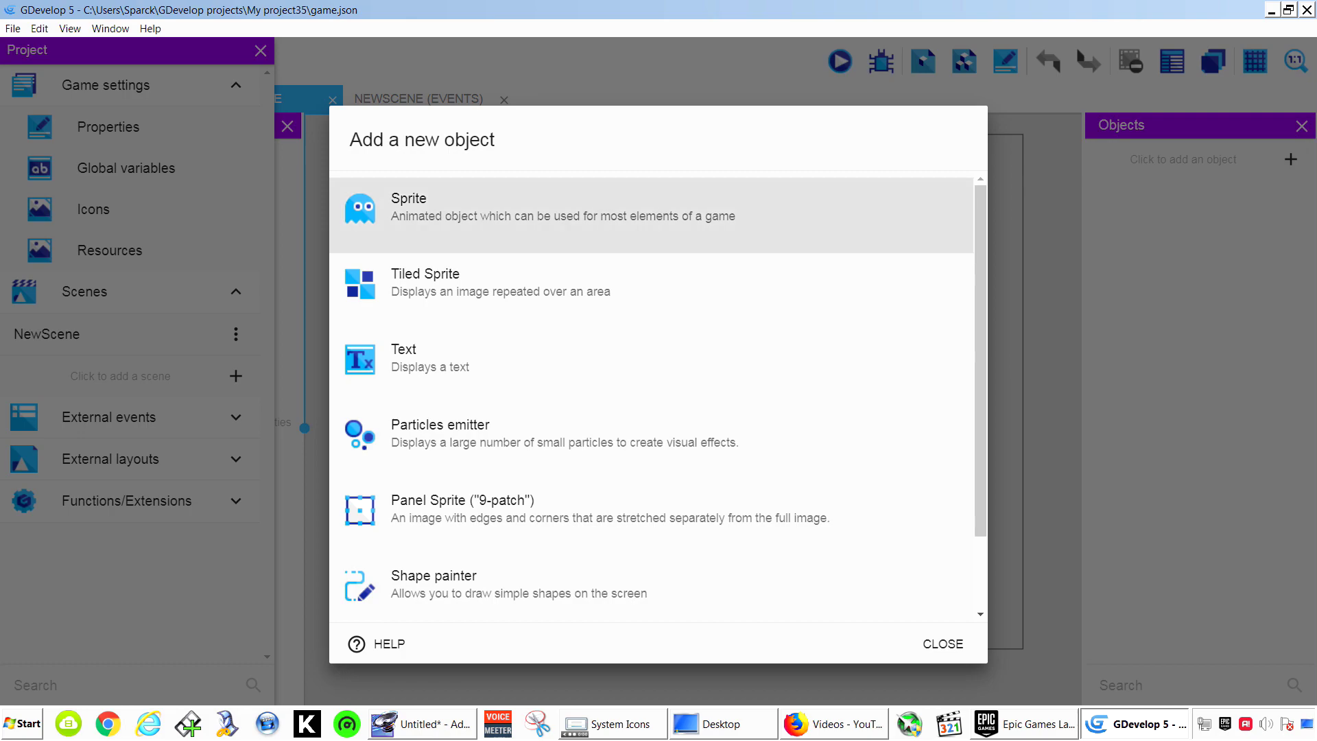
{"action": "left_click", "coordinate": [501, 215]}
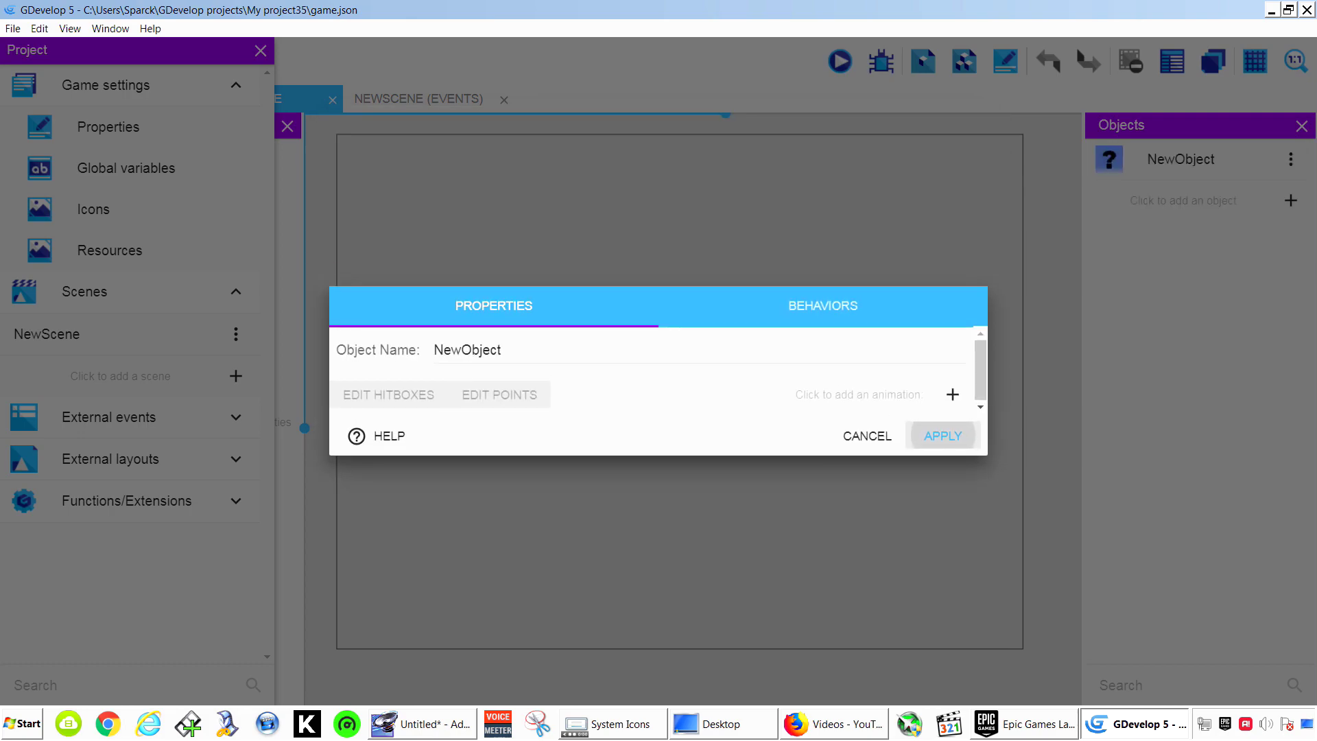
{"action": "left_click", "coordinate": [952, 395]}
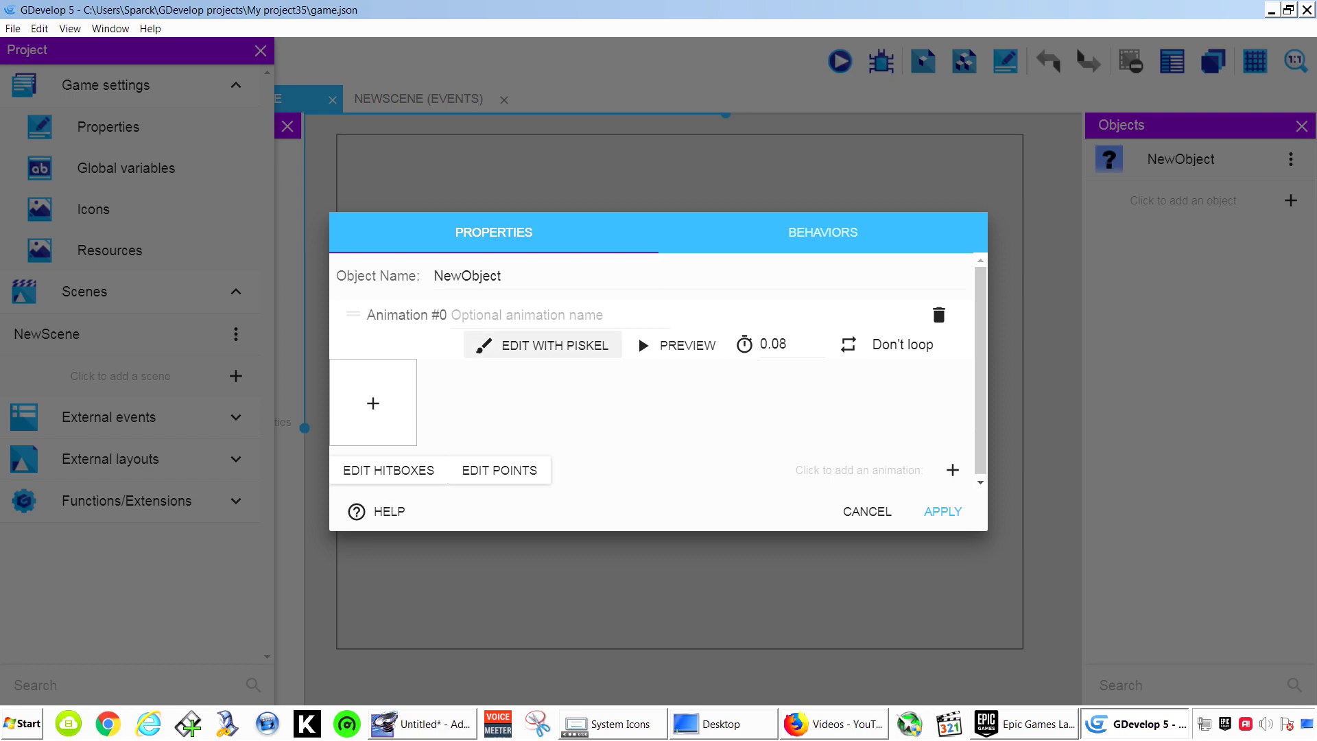
{"action": "left_click", "coordinate": [548, 345]}
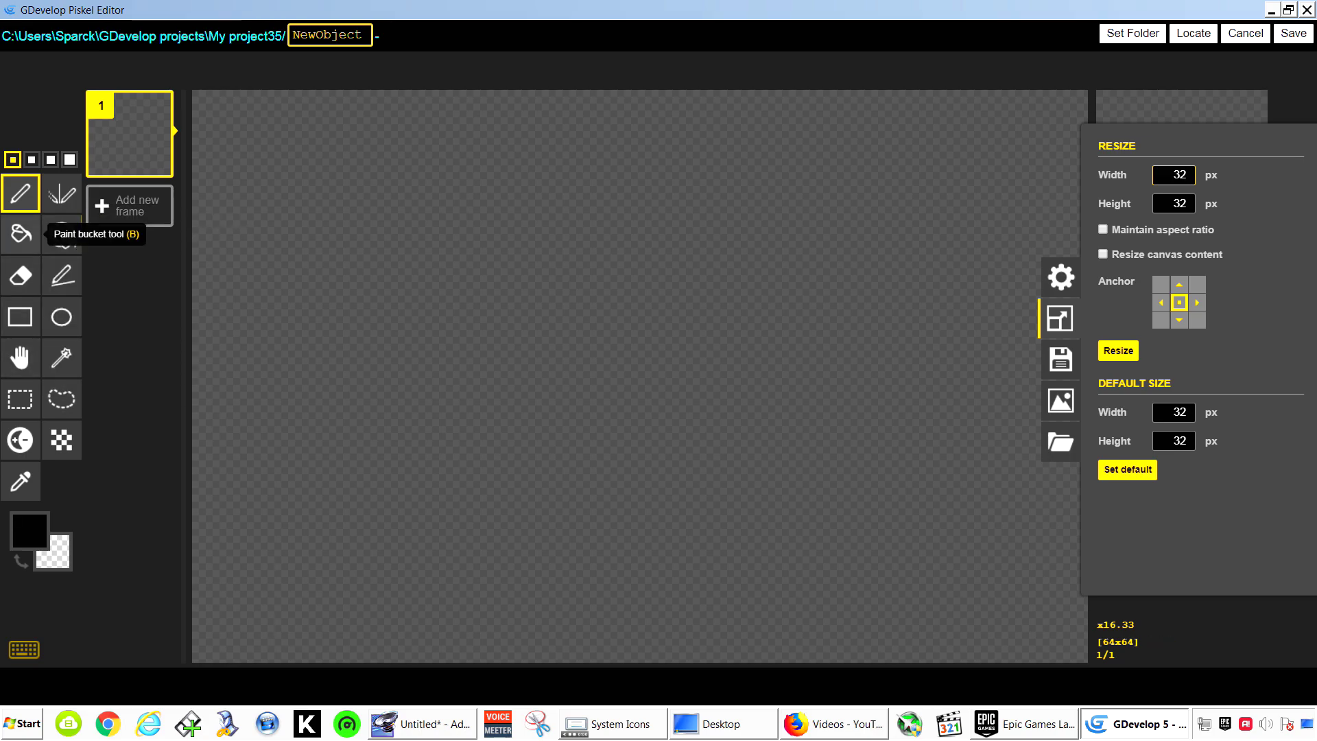
Fill the whole sprite canvas with red using the paint bucket, and refill it with a darker red
{"action": "left_click", "coordinate": [20, 233]}
{"action": "left_click", "coordinate": [30, 530]}
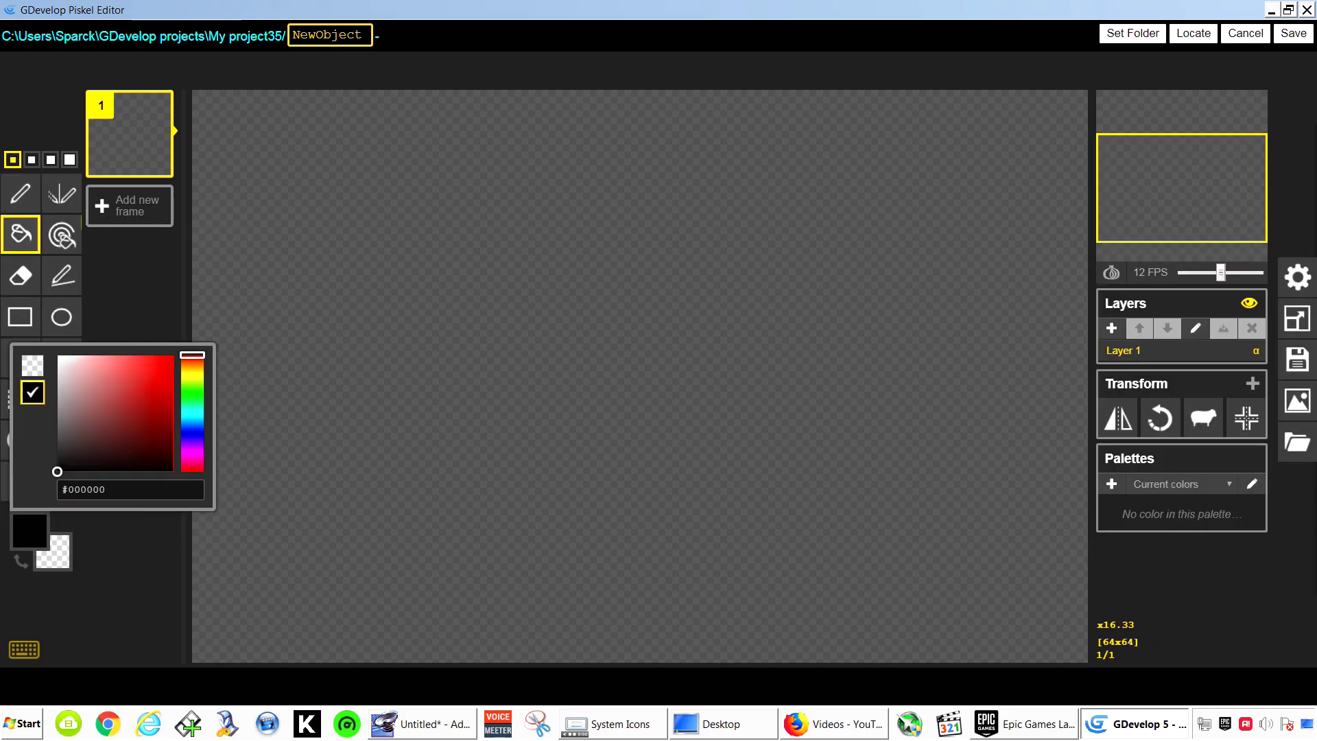
{"action": "left_click", "coordinate": [168, 380]}
{"action": "left_click", "coordinate": [340, 333]}
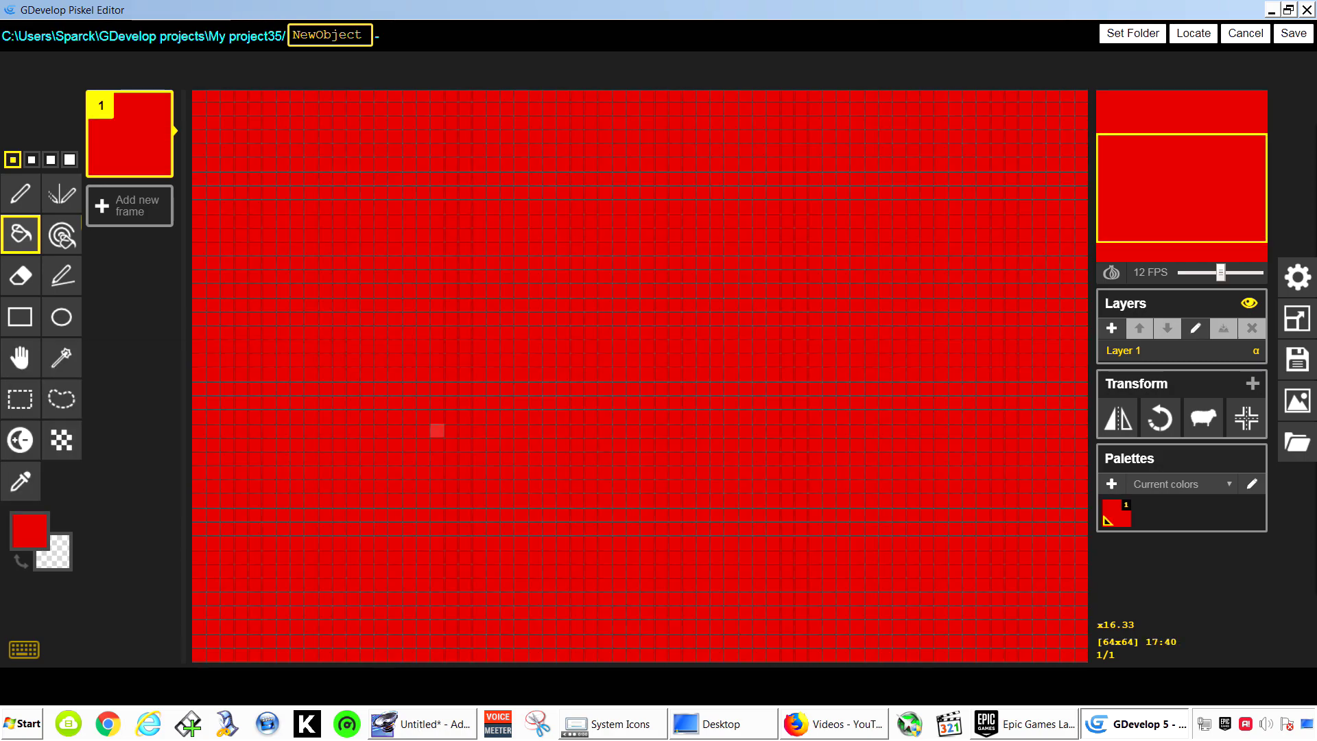
{"action": "left_click", "coordinate": [29, 530]}
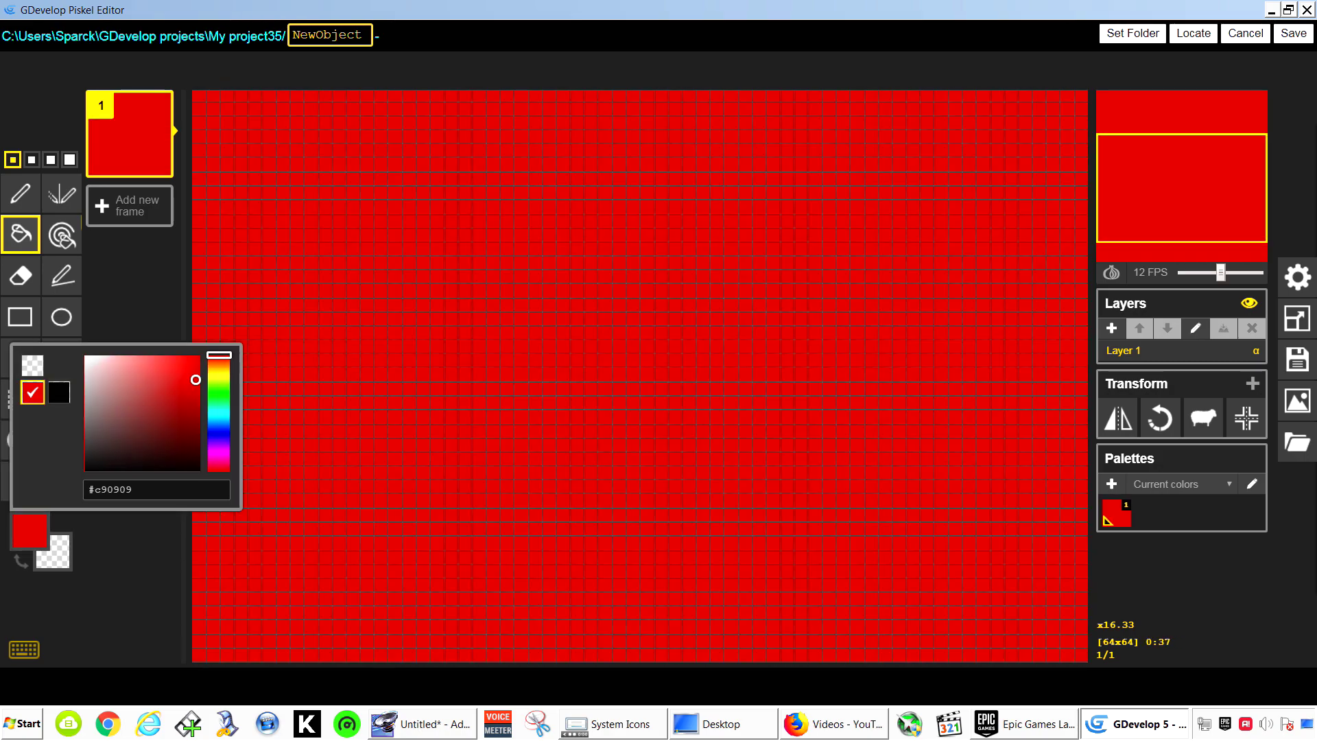
{"action": "left_click", "coordinate": [357, 374]}
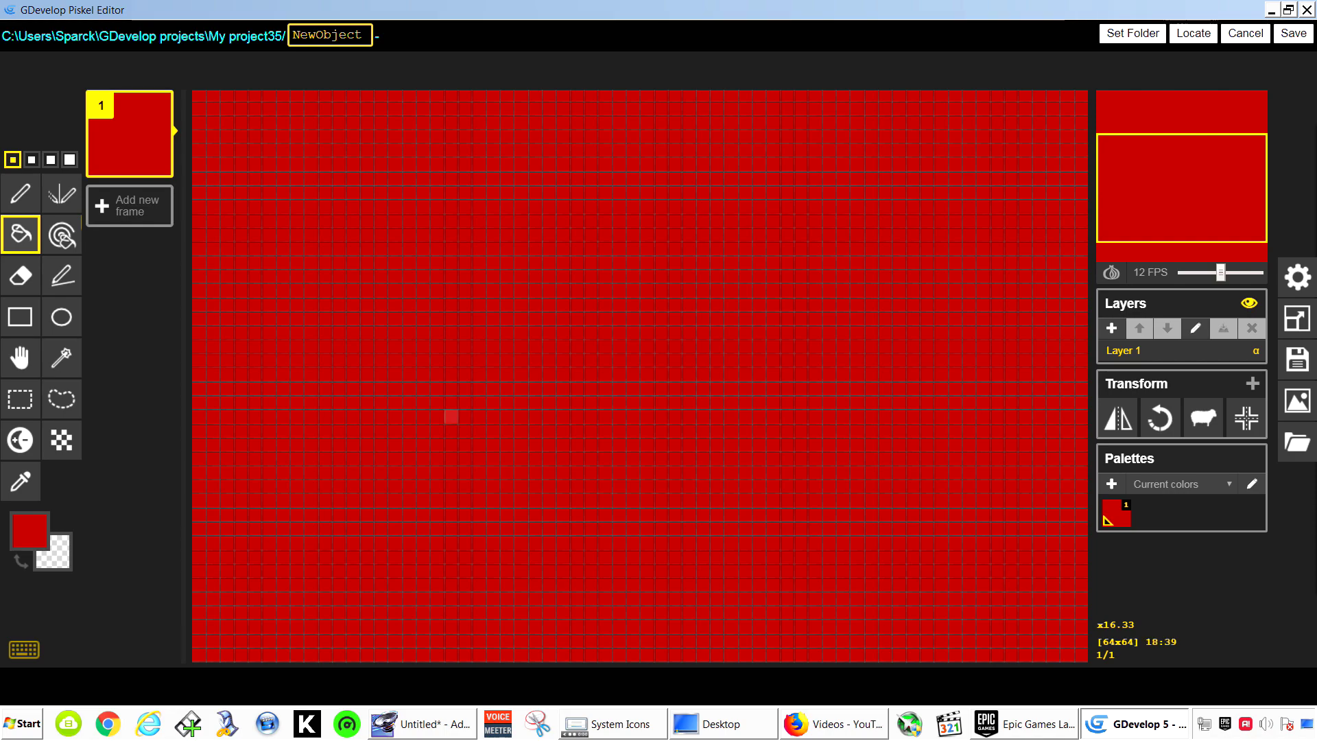
Draw a black smiley face with two vertical bar eyes and a curved mouth on the red canvas, and save the sprite
{"action": "left_click", "coordinate": [29, 530]}
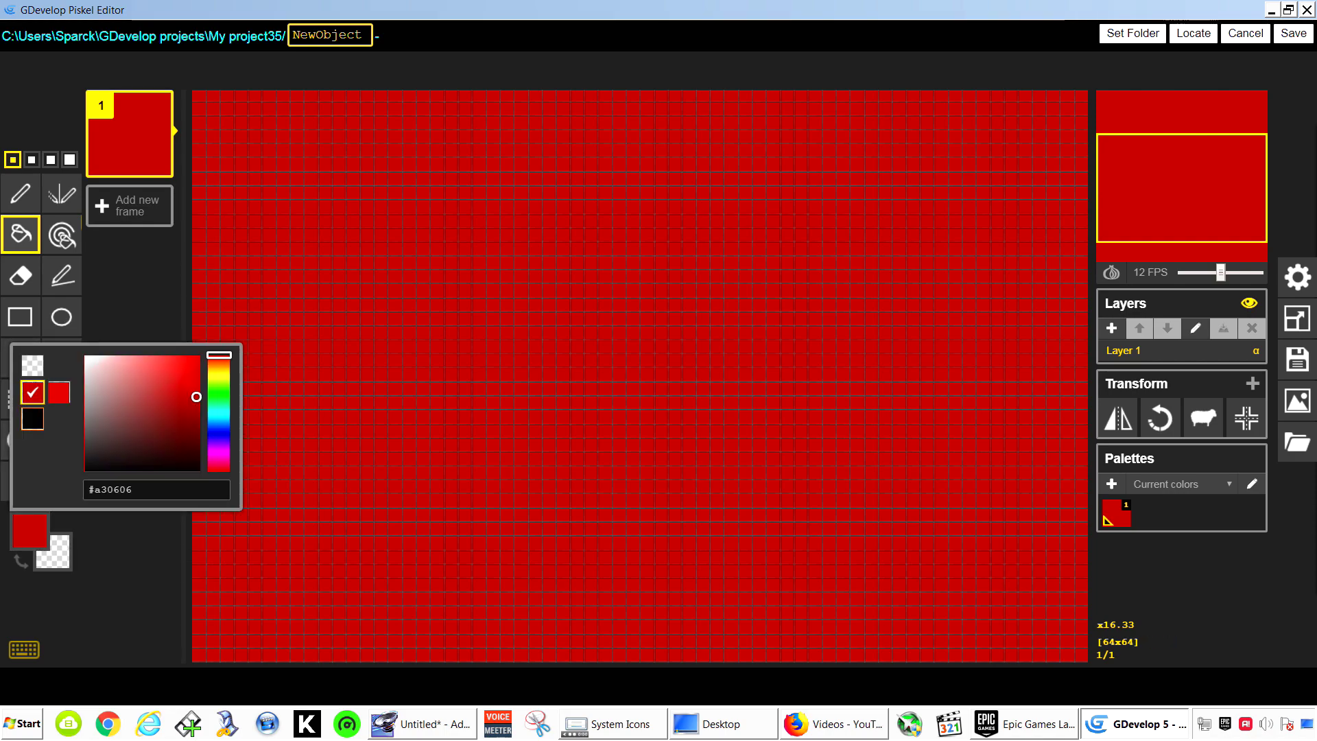
{"action": "left_click", "coordinate": [32, 418]}
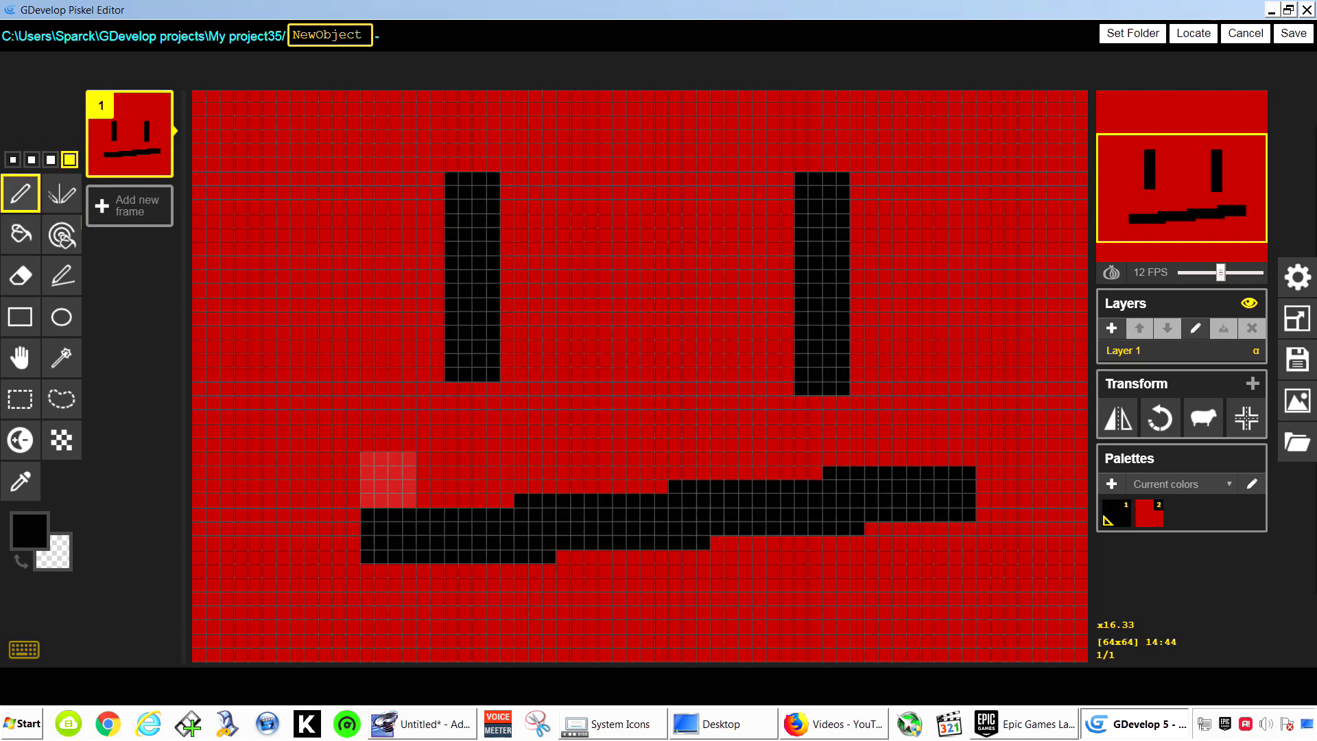
{"action": "key", "text": "ctrl+z"}
{"action": "mouse_move", "coordinate": [319, 447]}
{"action": "left_mouse_down"}
{"action": "mouse_move", "coordinate": [374, 529]}
{"action": "mouse_move", "coordinate": [936, 528]}
{"action": "mouse_move", "coordinate": [1046, 439]}
{"action": "mouse_move", "coordinate": [499, 634]}
{"action": "mouse_move", "coordinate": [282, 535]}
{"action": "mouse_move", "coordinate": [338, 456]}
{"action": "left_mouse_up"}
{"action": "key", "text": "ctrl+z"}
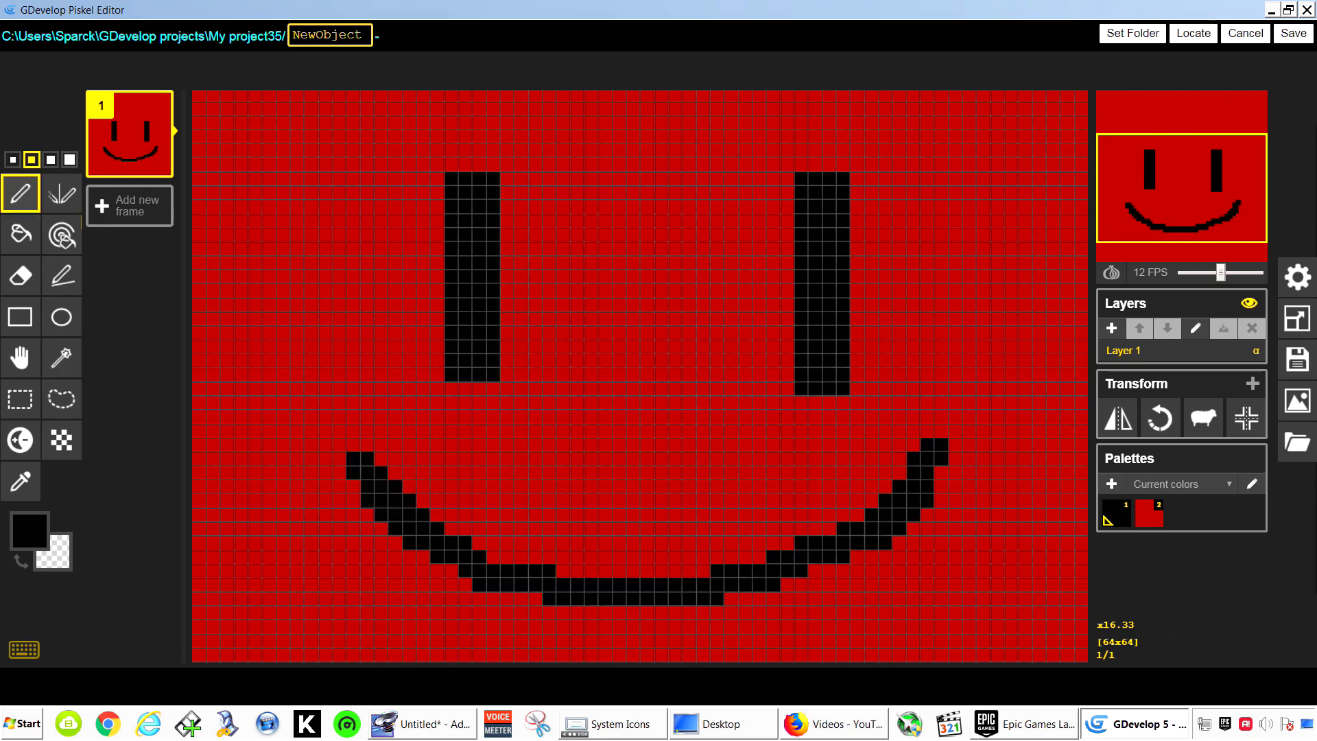
{"action": "left_click", "coordinate": [1294, 33]}
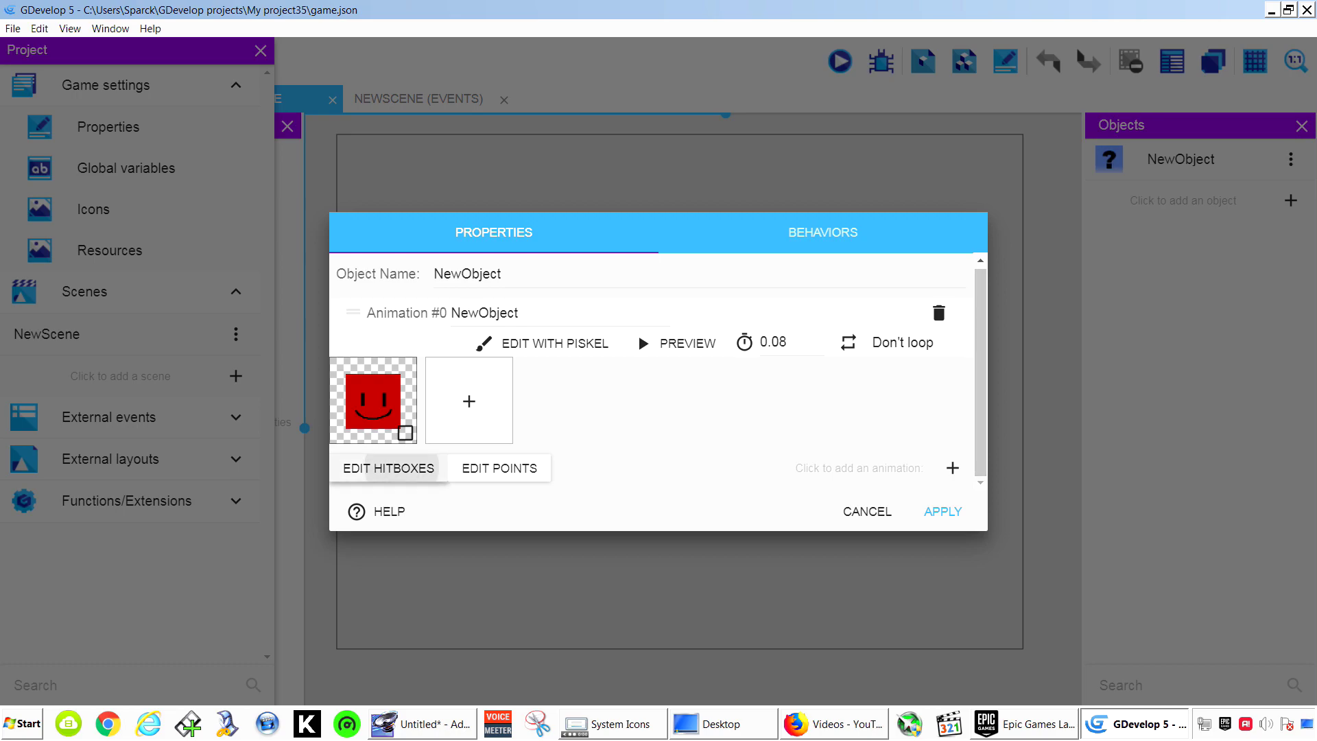
Check the sprite's collision mask and apply the new object's settings
{"action": "left_click", "coordinate": [389, 469]}
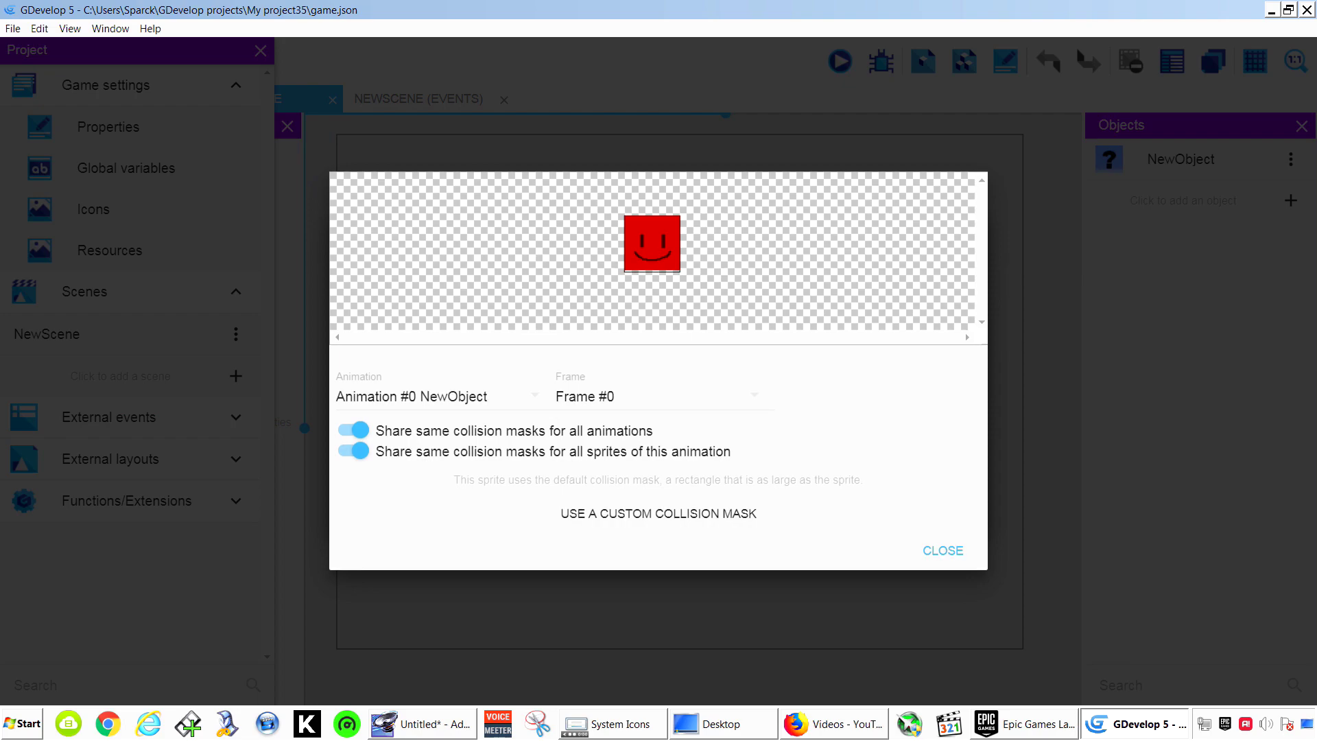
{"action": "left_click", "coordinate": [942, 550]}
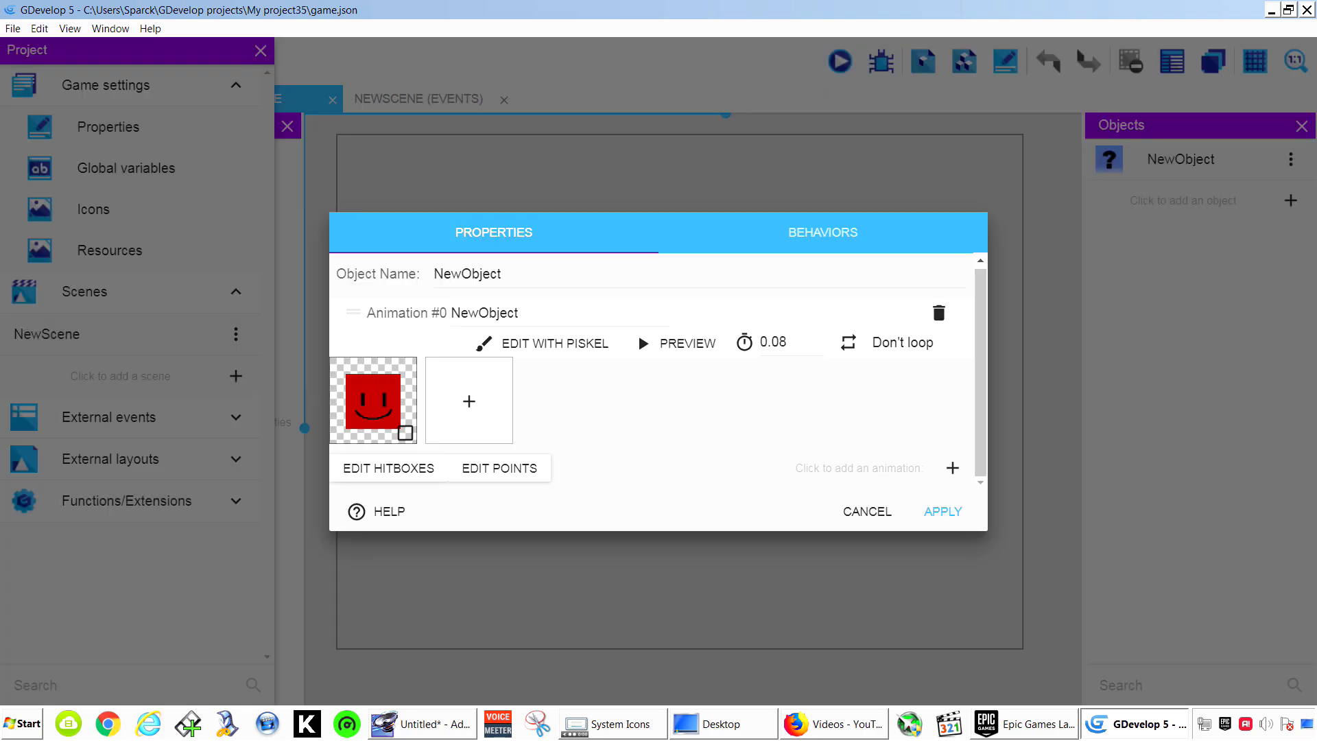
{"action": "left_click", "coordinate": [942, 511]}
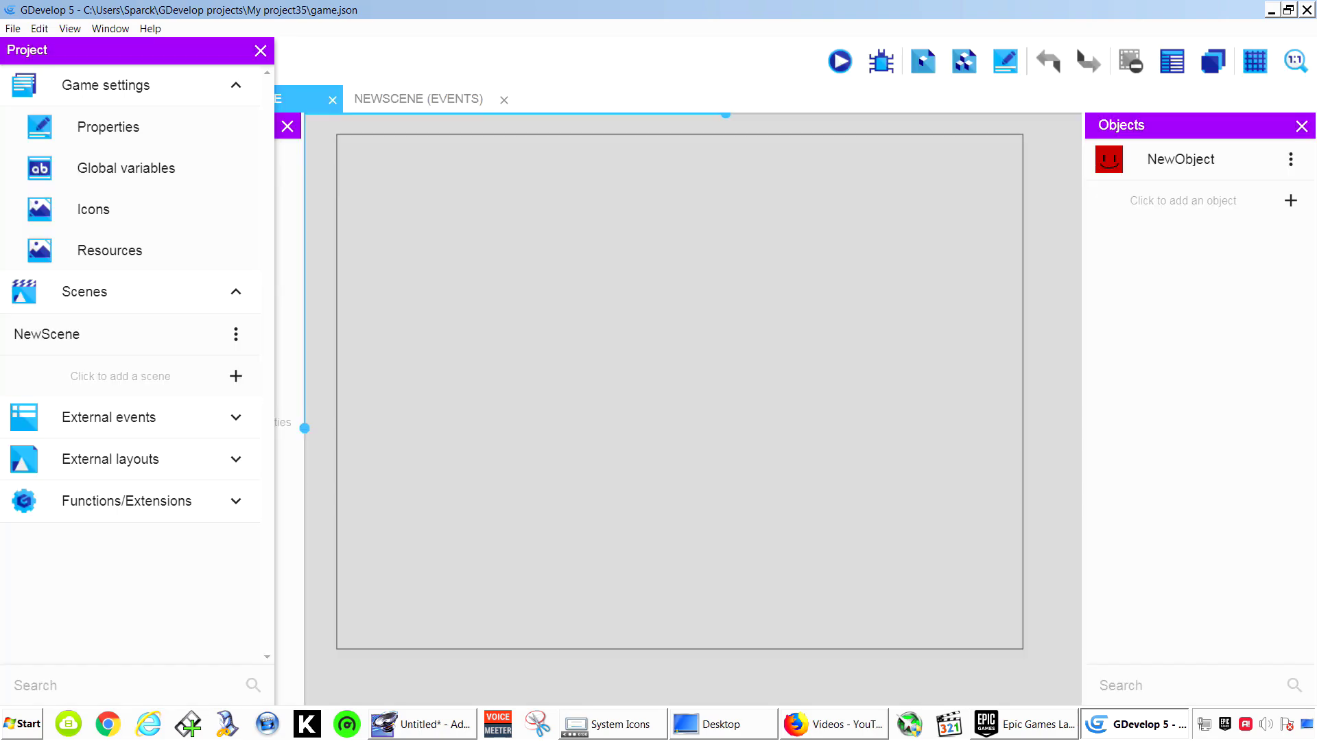
Rename the smiley sprite object to Red
{"action": "left_click", "coordinate": [1182, 159]}
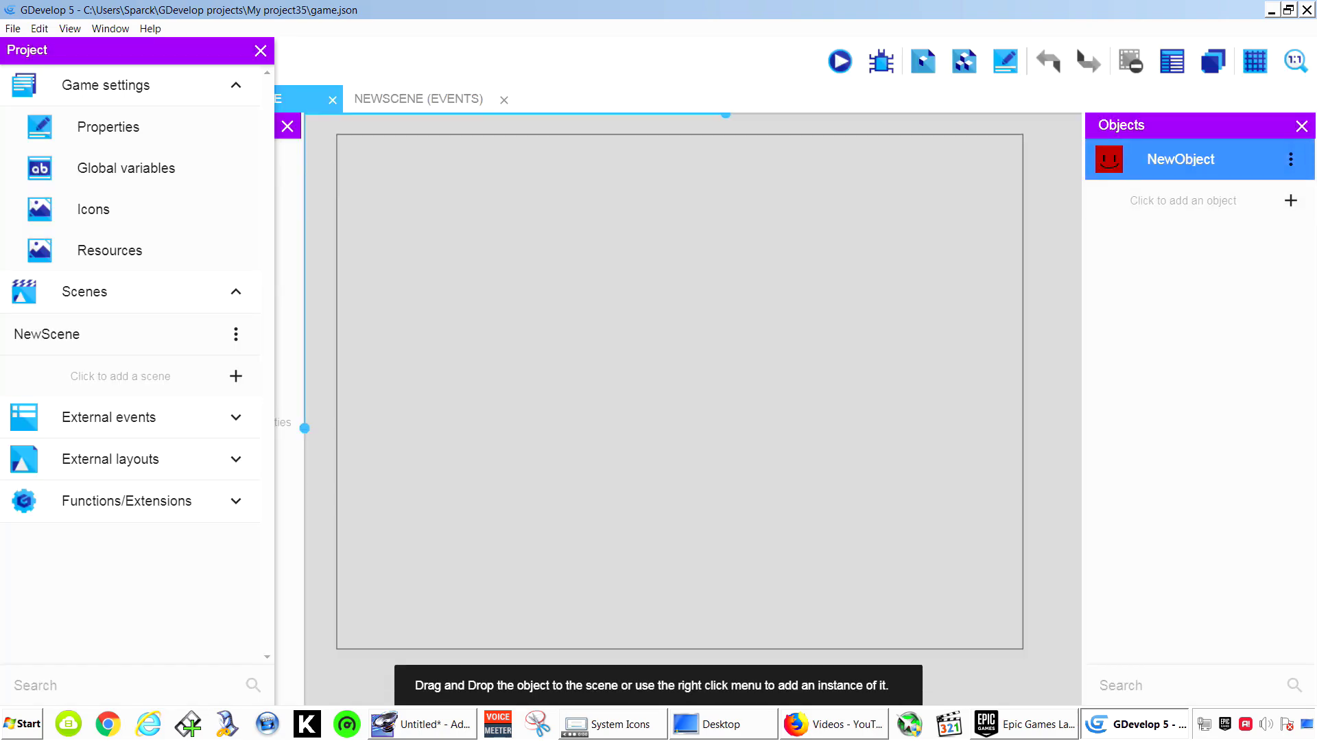
{"action": "right_click", "coordinate": [1181, 160]}
{"action": "left_click", "coordinate": [1214, 243]}
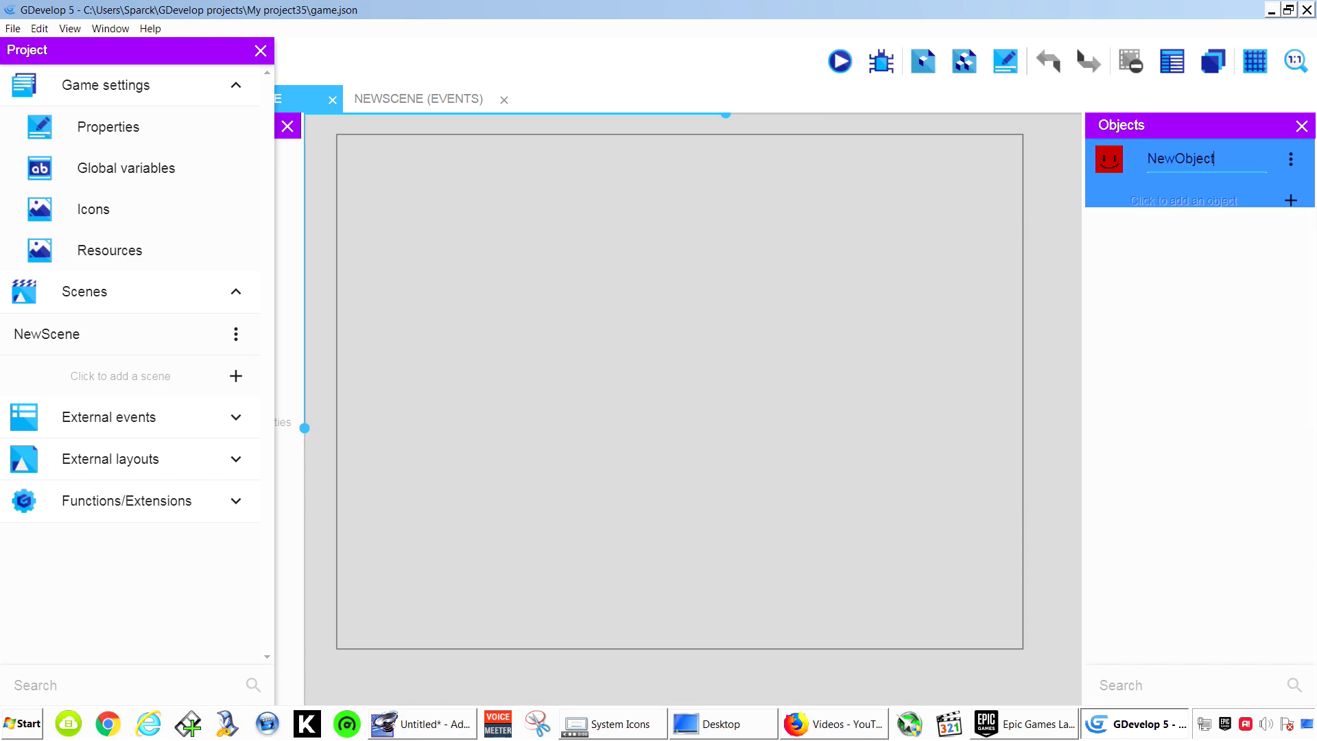
{"action": "key", "text": "BackSpace"}
{"action": "key", "text": "BackSpace"}
{"action": "key", "text": "BackSpace"}
{"action": "key", "text": "BackSpace"}
{"action": "key", "text": "BackSpace"}
{"action": "key", "text": "BackSpace"}
{"action": "key", "text": "BackSpace"}
{"action": "key", "text": "BackSpace"}
{"action": "key", "text": "BackSpace"}
{"action": "type", "text": "j"}
{"action": "type", "text": "Red"}
{"action": "key", "text": "Return"}
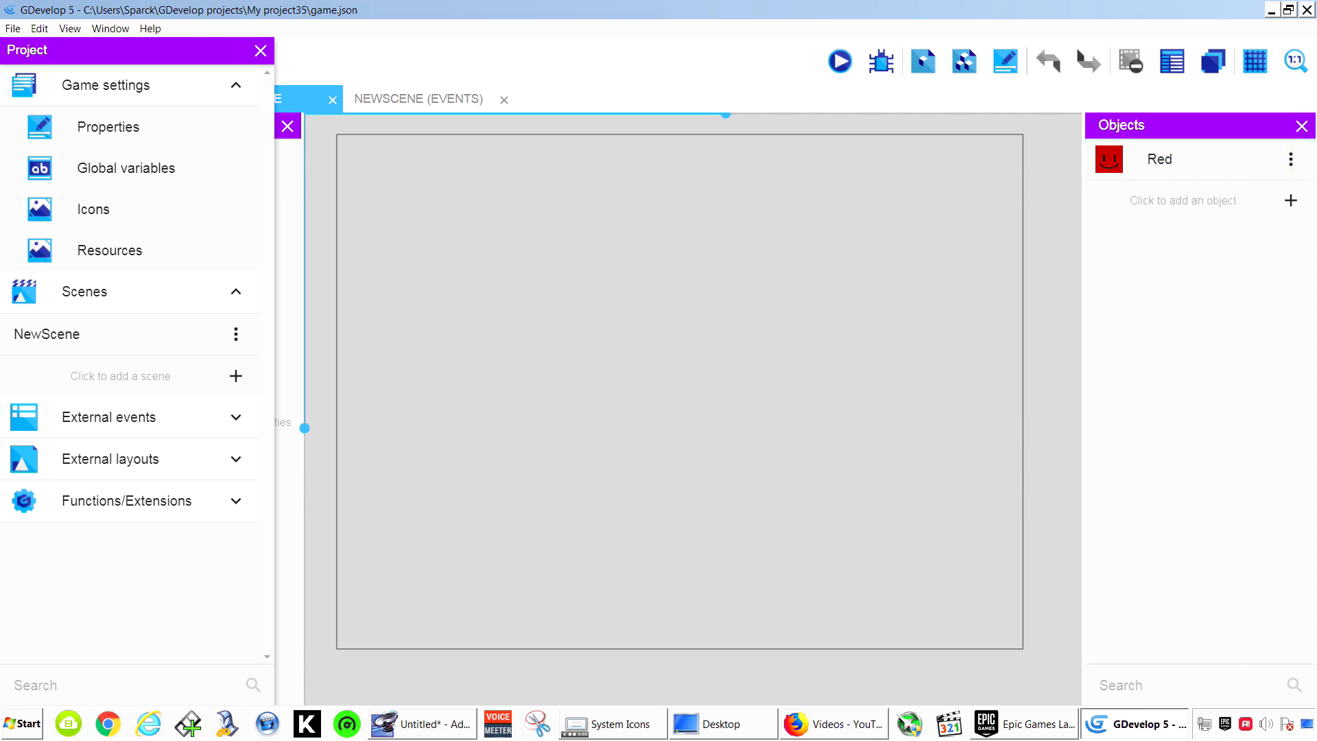
Place an instance of the Red object in the scene and move it near the middle
{"action": "left_click", "coordinate": [1180, 158]}
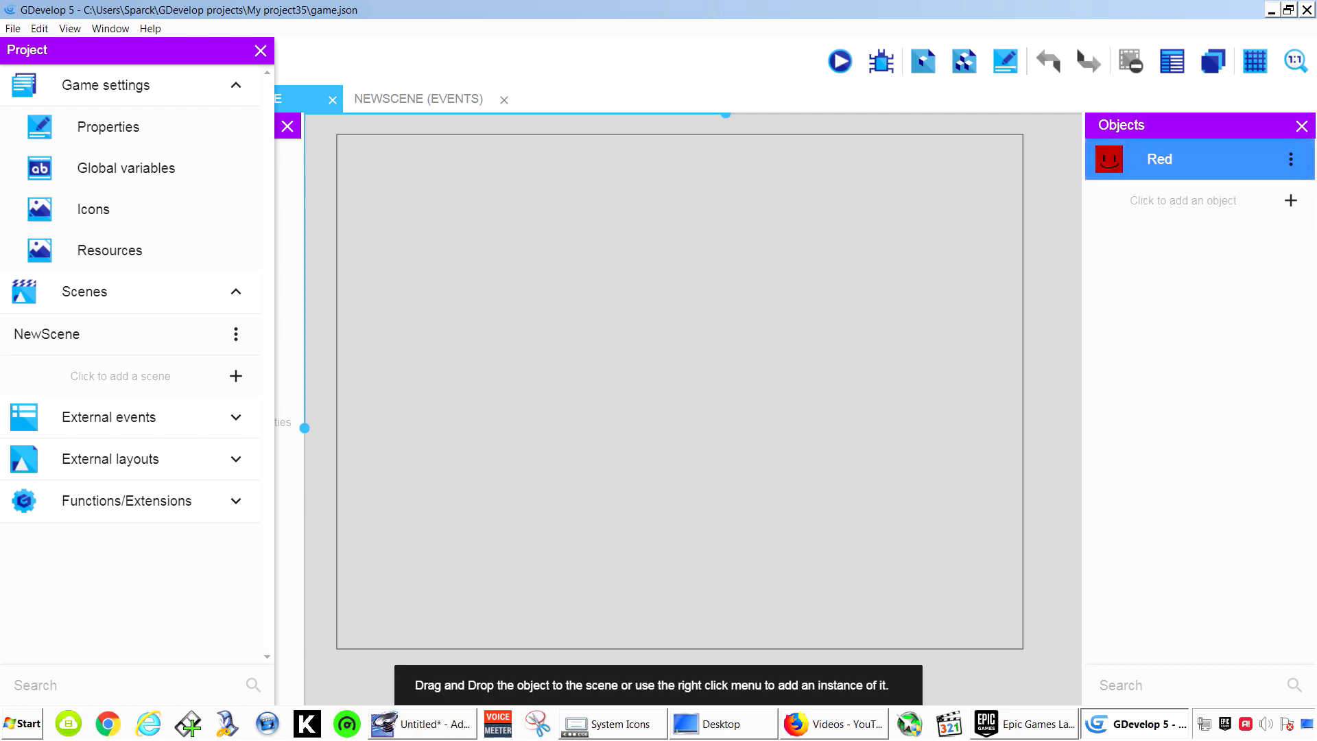
{"action": "left_click_drag", "start_coordinate": [1180, 159], "coordinate": [584, 393]}
{"action": "left_click_drag", "start_coordinate": [503, 400], "coordinate": [657, 414]}
{"action": "key", "text": "Escape"}
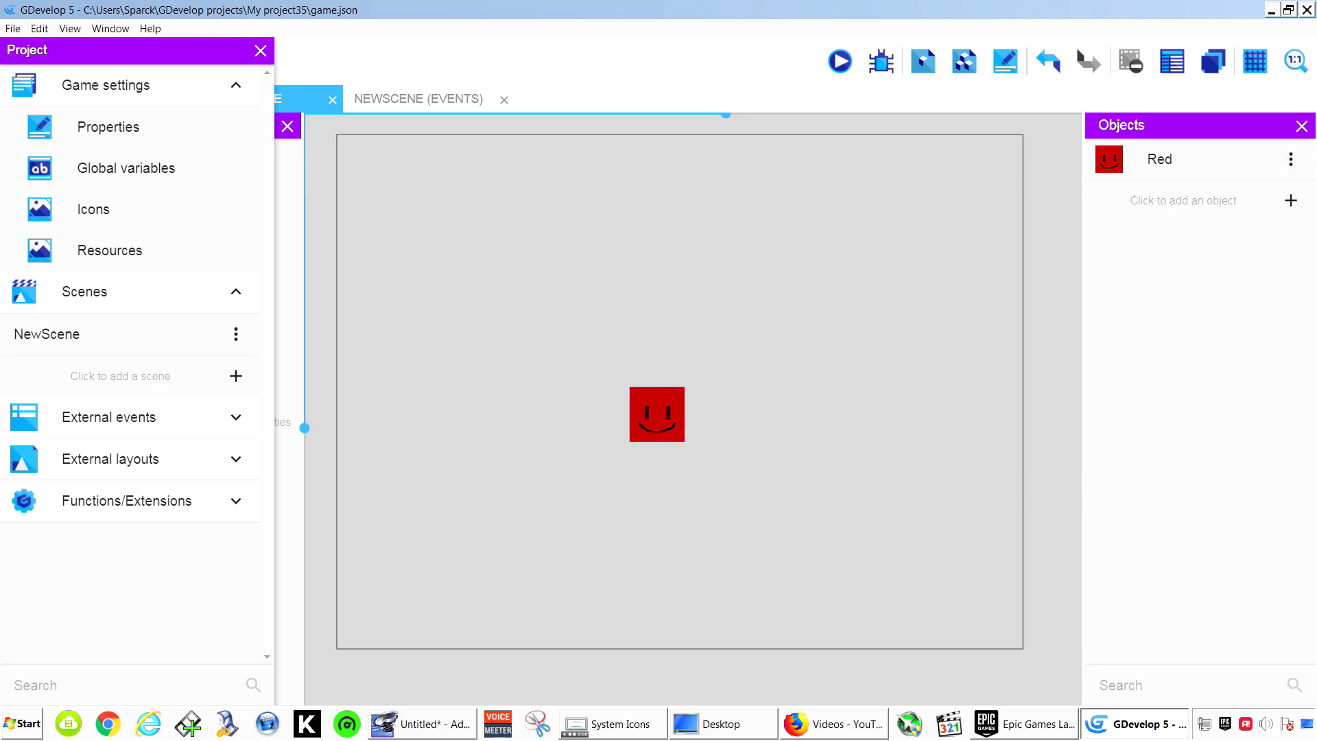
Run a preview of the game and reposition the preview window over the scene editor
{"action": "left_click", "coordinate": [839, 61]}
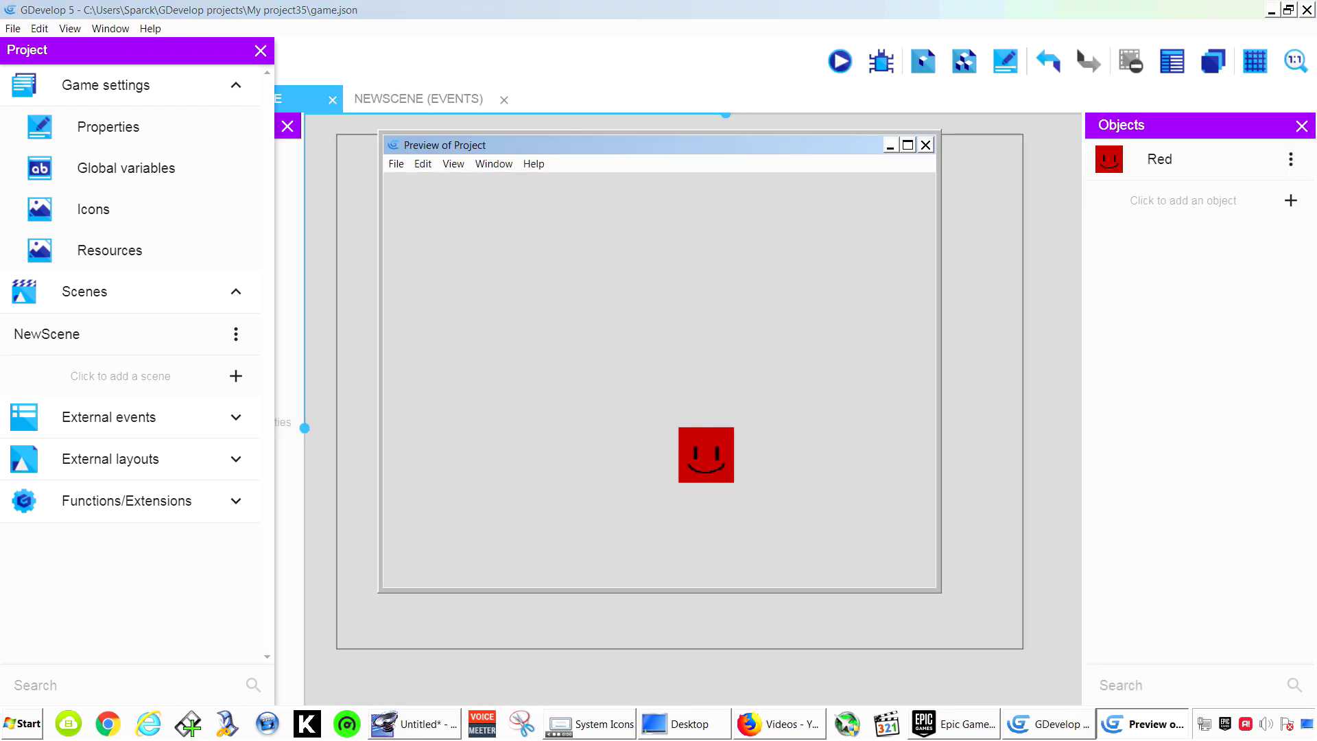
{"action": "left_click_drag", "start_coordinate": [658, 145], "coordinate": [634, 98]}
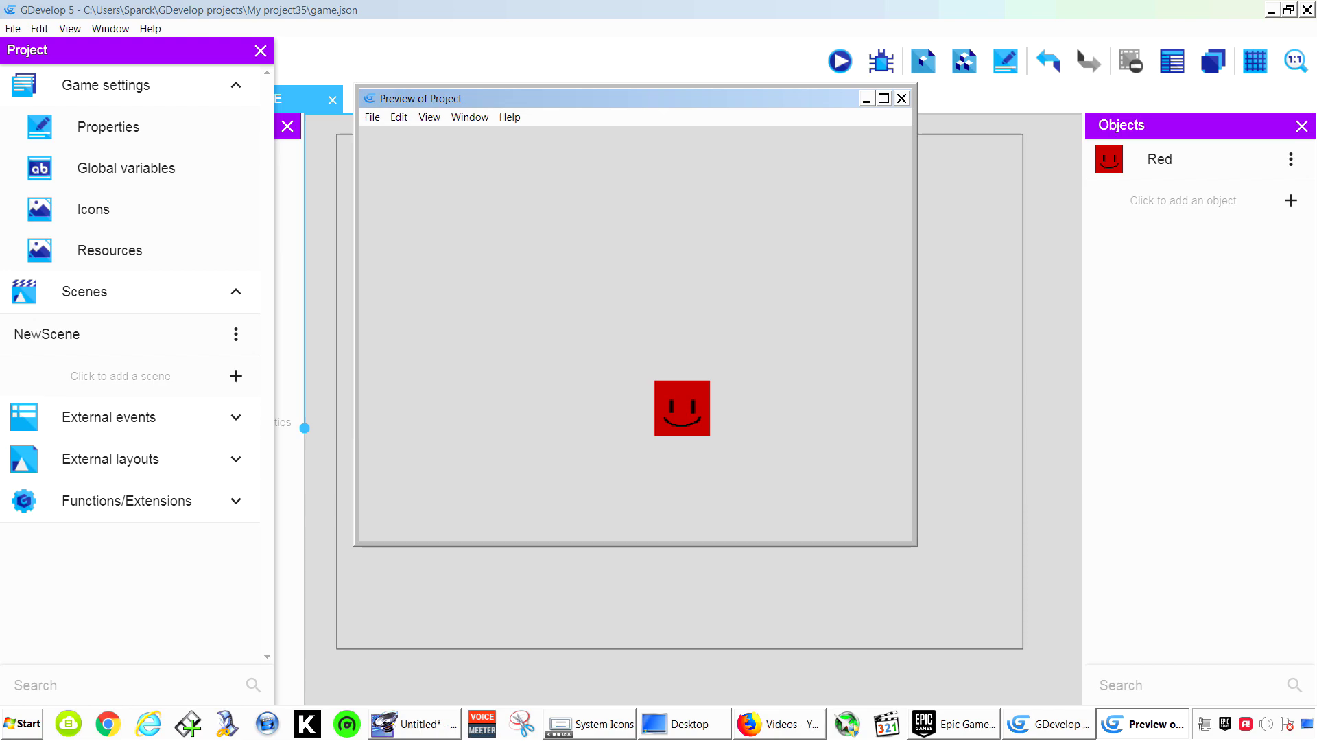
Close the preview and move the Red instance slightly lower and to the right in the scene
{"action": "left_click", "coordinate": [902, 98]}
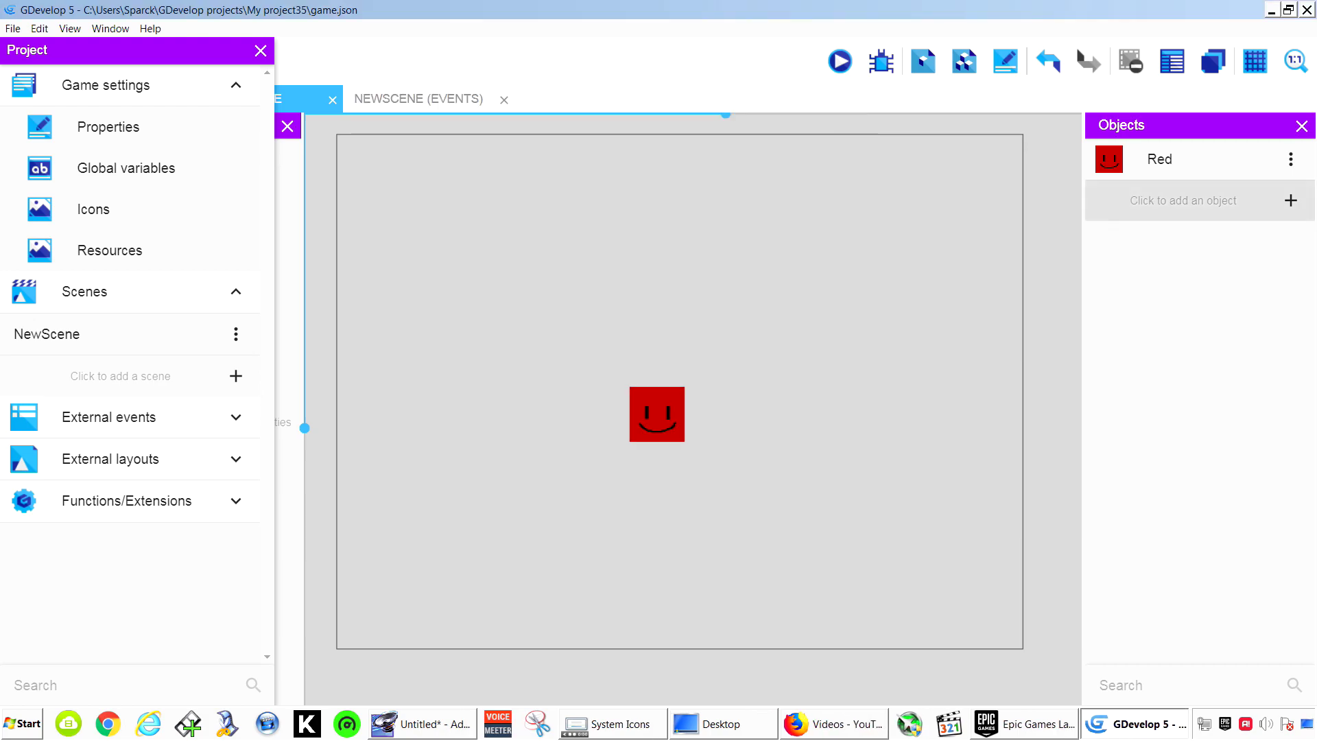
{"action": "left_click_drag", "start_coordinate": [657, 414], "coordinate": [690, 444]}
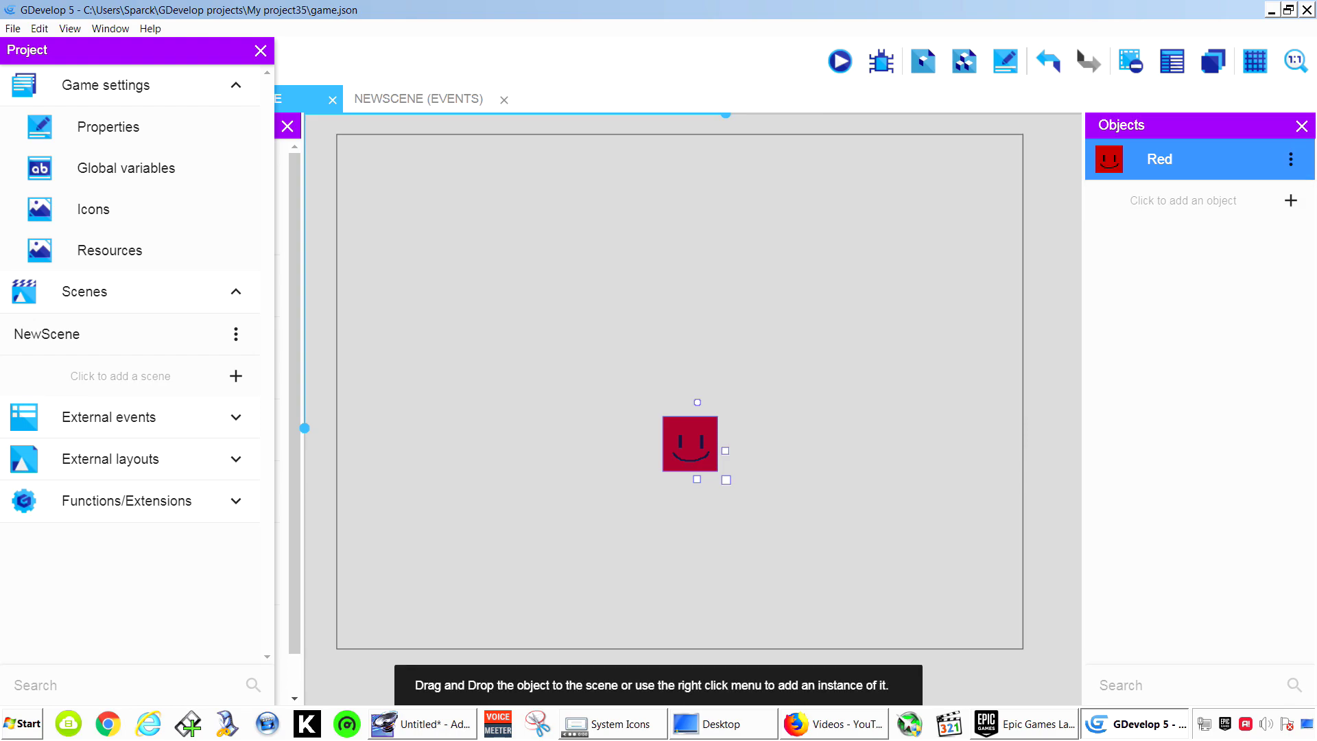
Add a new Tiled Sprite object and start drawing its image in Piskel
{"action": "left_click", "coordinate": [1183, 200]}
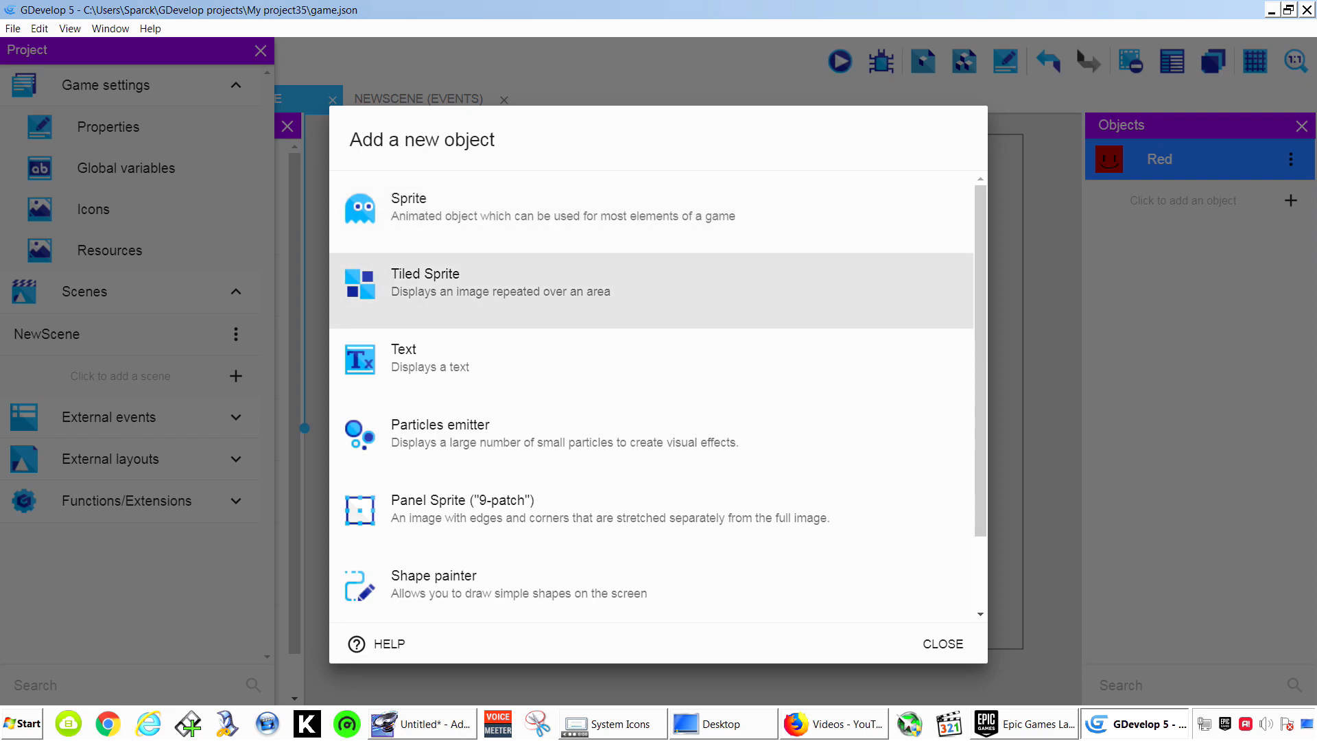
{"action": "left_click", "coordinate": [504, 290]}
{"action": "left_click", "coordinate": [946, 364]}
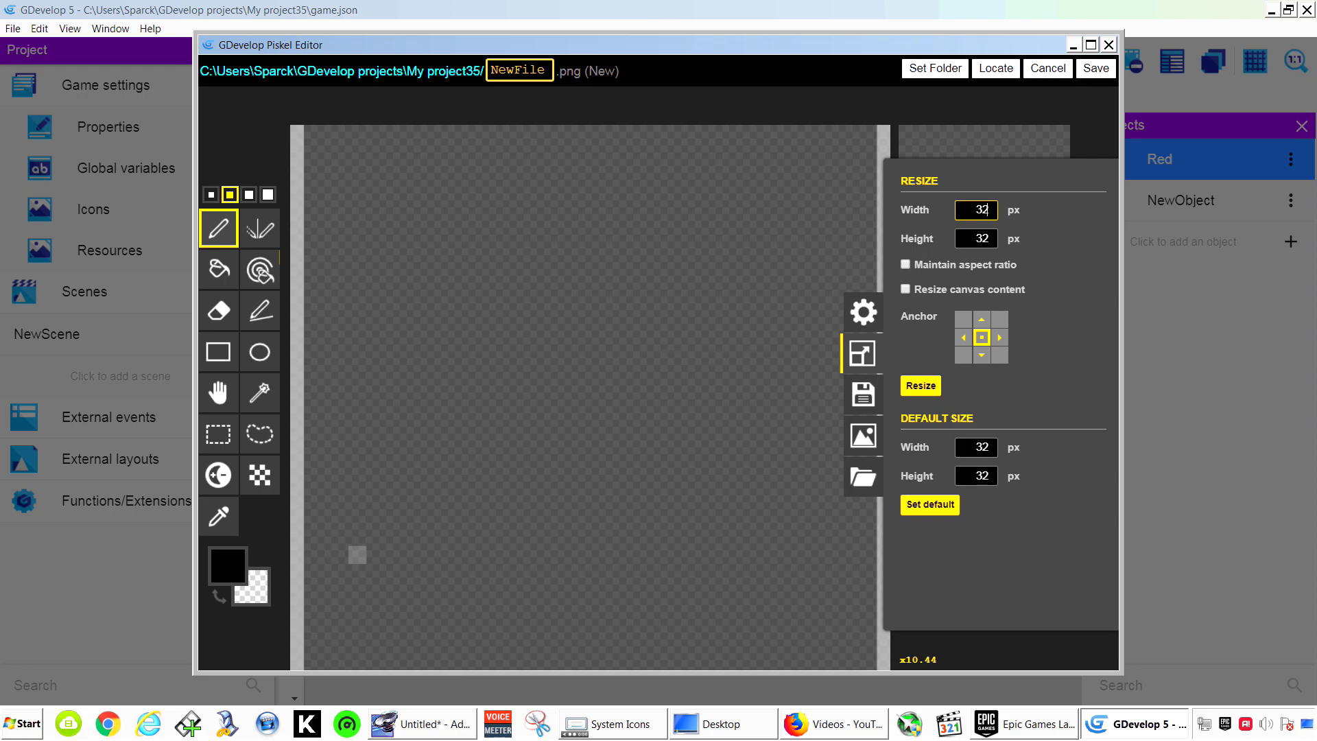
Fill the entire canvas with a solid medium green using the Paint bucket tool
{"action": "left_click", "coordinate": [228, 565]}
{"action": "left_click", "coordinate": [391, 417]}
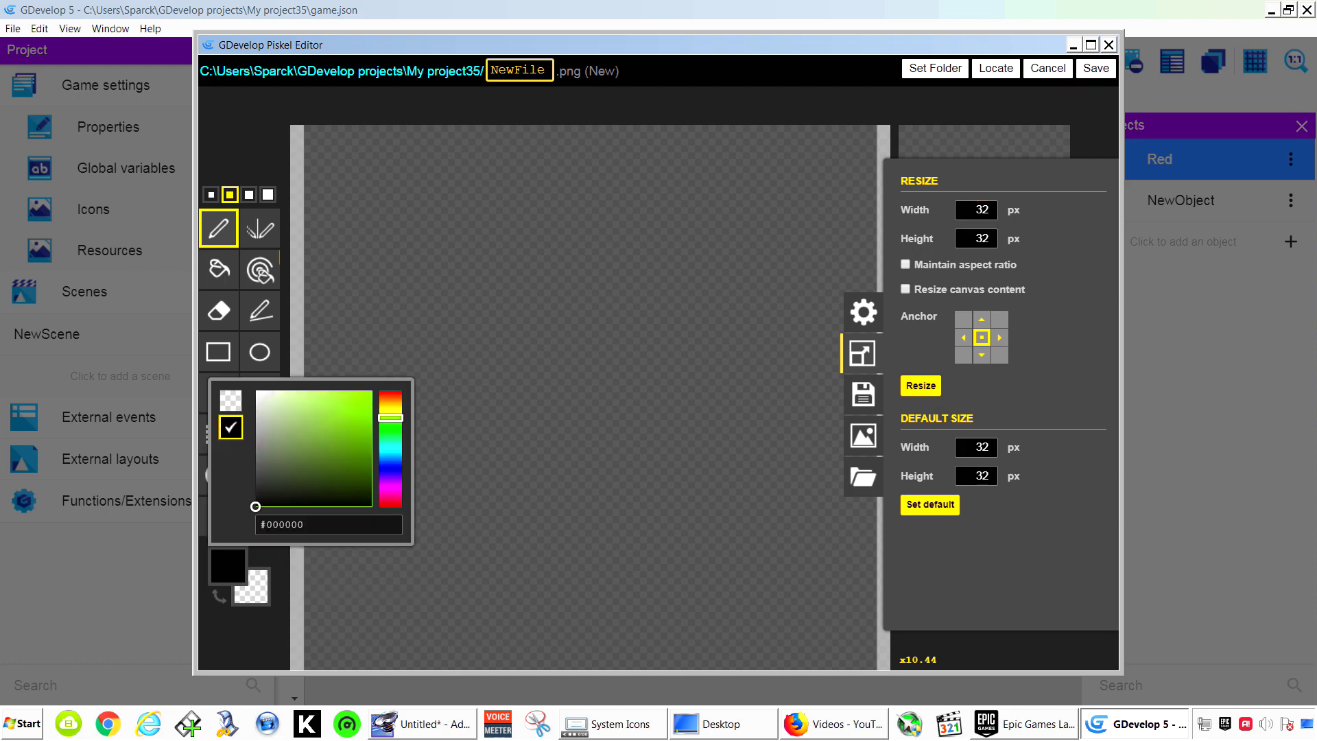
{"action": "left_click", "coordinate": [360, 447]}
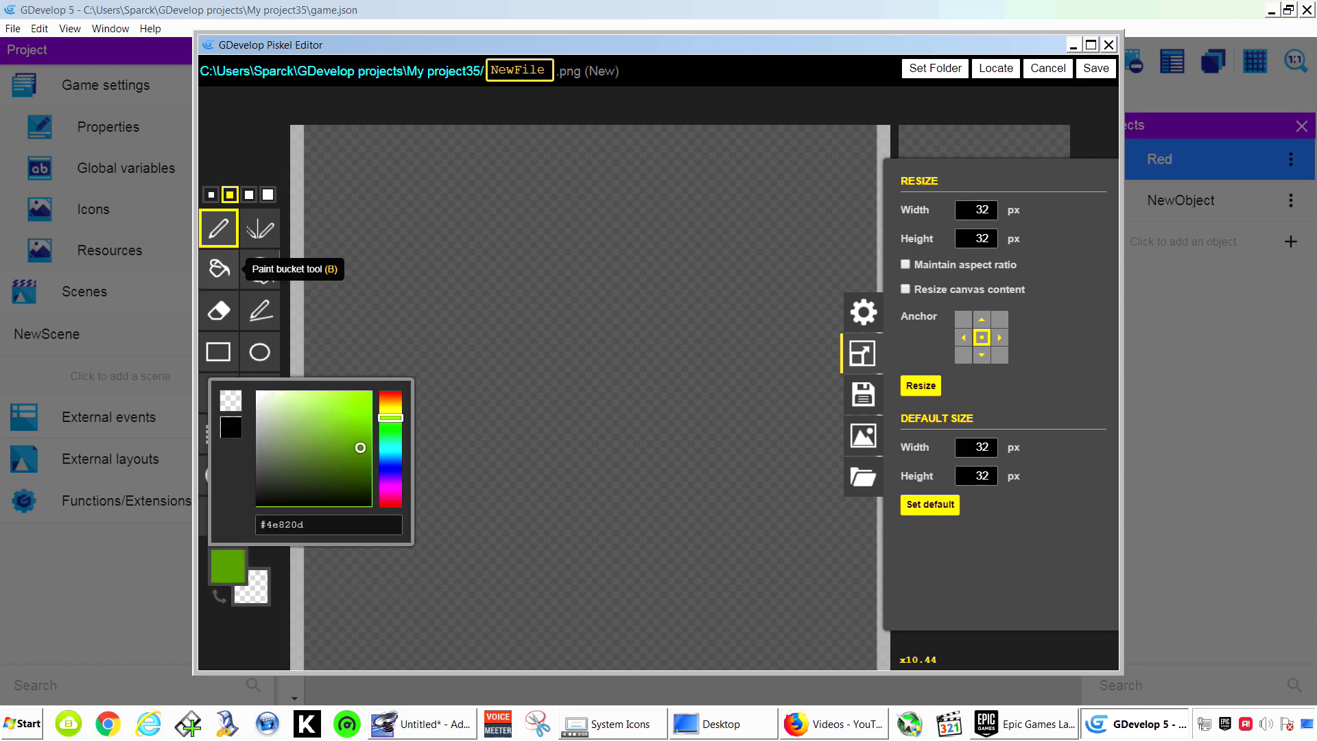
{"action": "left_click", "coordinate": [219, 267]}
{"action": "left_click", "coordinate": [376, 286]}
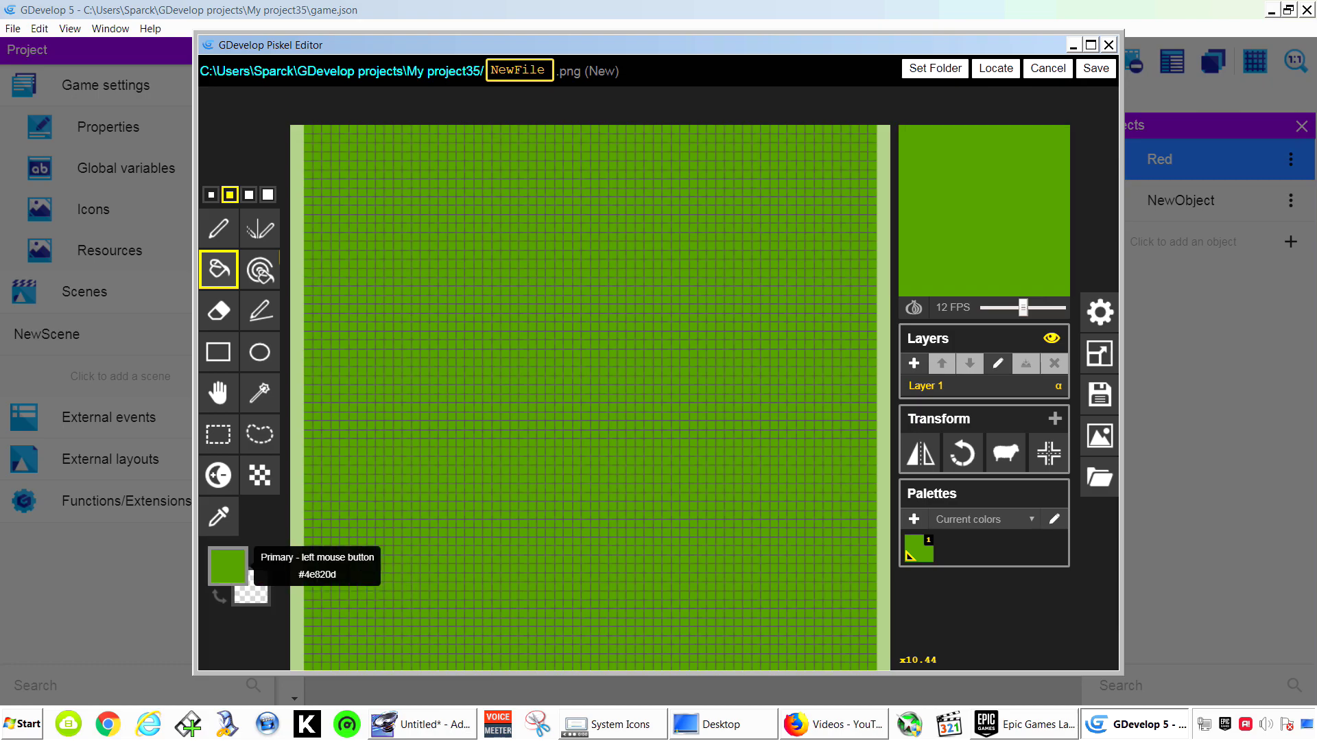
Choose a darker green as the primary colour and undo a trial fill of the canvas
{"action": "left_click", "coordinate": [228, 566]}
{"action": "left_click", "coordinate": [385, 469]}
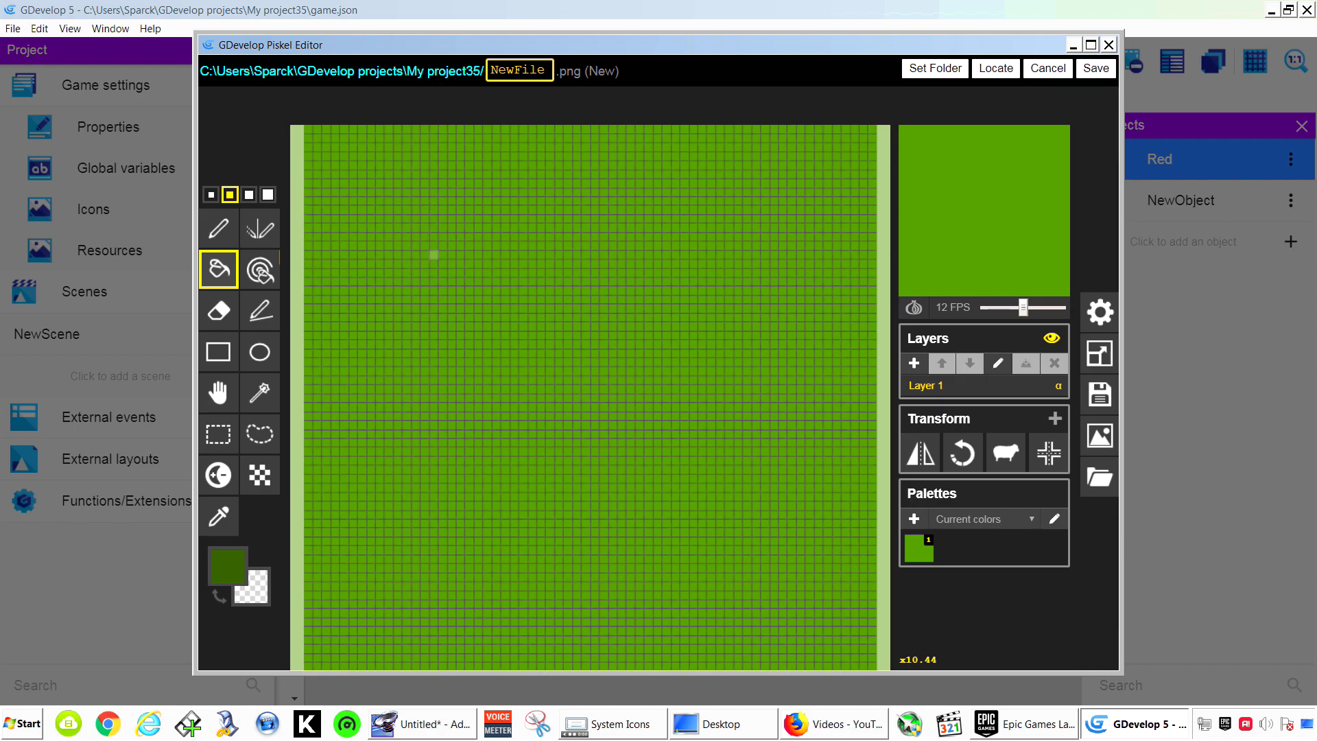
{"action": "left_click", "coordinate": [433, 253]}
{"action": "key", "text": "ctrl+z"}
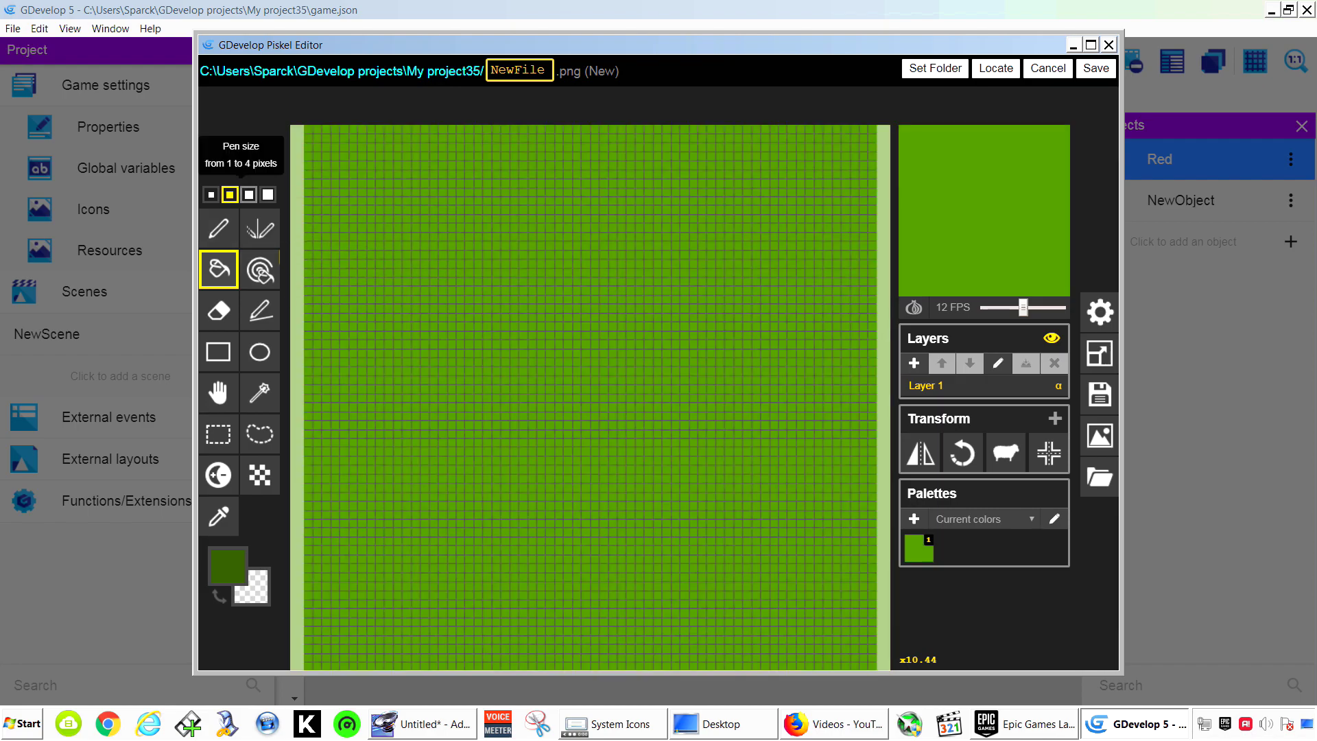
Scatter small dark green specks across the whole green canvas with the Pen tool at 3 pixels
{"action": "left_click", "coordinate": [249, 195]}
{"action": "left_click", "coordinate": [218, 228]}
{"action": "left_click", "coordinate": [407, 263]}
{"action": "left_click", "coordinate": [380, 192]}
{"action": "left_click", "coordinate": [451, 559]}
{"action": "left_click", "coordinate": [344, 451]}
{"action": "left_click", "coordinate": [692, 370]}
{"action": "left_click", "coordinate": [738, 594]}
{"action": "left_click", "coordinate": [523, 447]}
{"action": "left_click", "coordinate": [586, 272]}
{"action": "left_click", "coordinate": [801, 210]}
{"action": "left_click", "coordinate": [837, 429]}
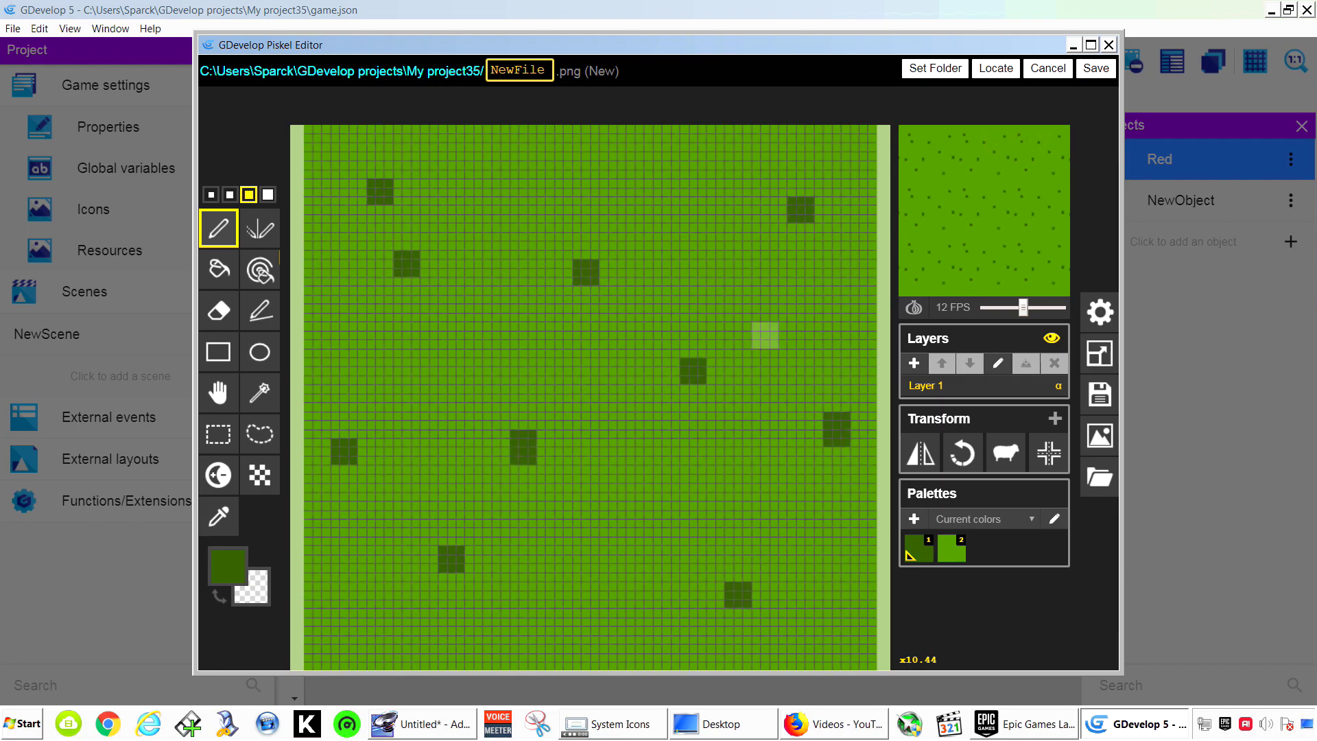
{"action": "left_click", "coordinate": [666, 192]}
{"action": "left_click", "coordinate": [827, 146]}
{"action": "left_click", "coordinate": [595, 621]}
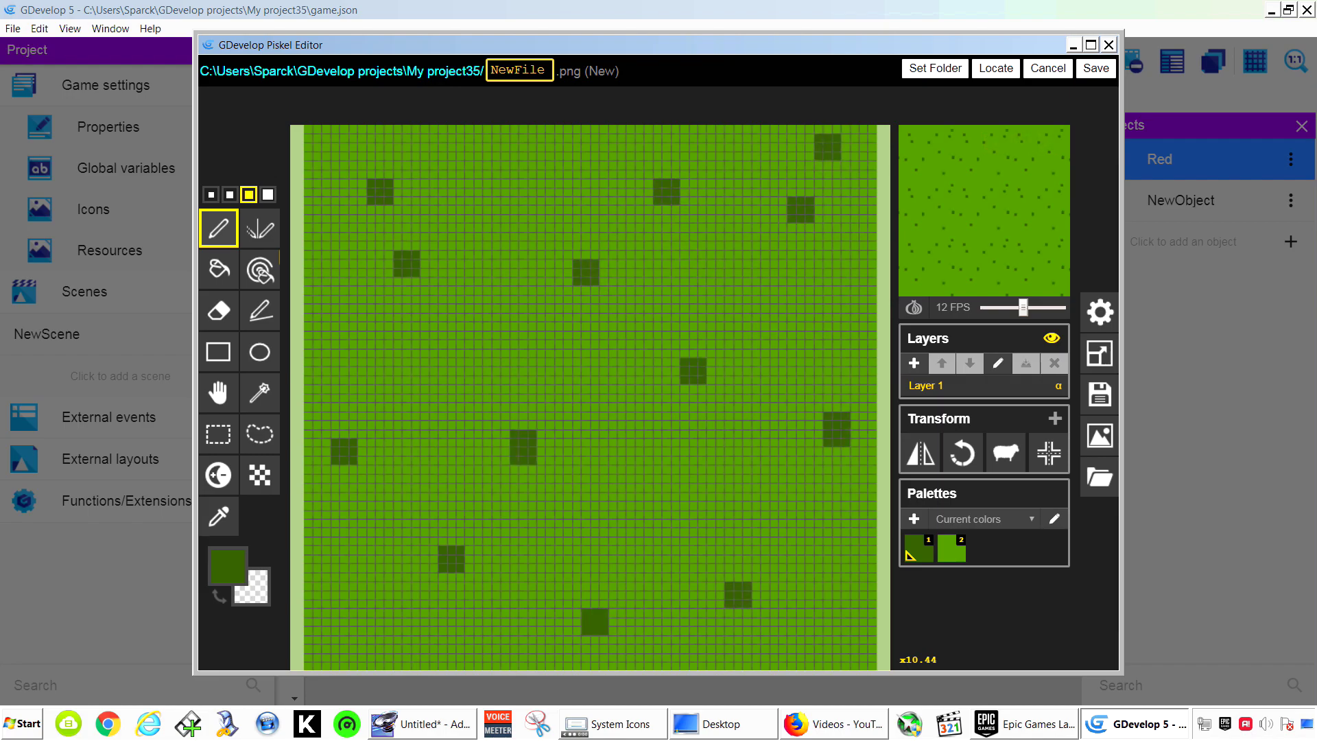
{"action": "left_click", "coordinate": [343, 648]}
{"action": "left_click", "coordinate": [837, 648]}
{"action": "left_click", "coordinate": [640, 488]}
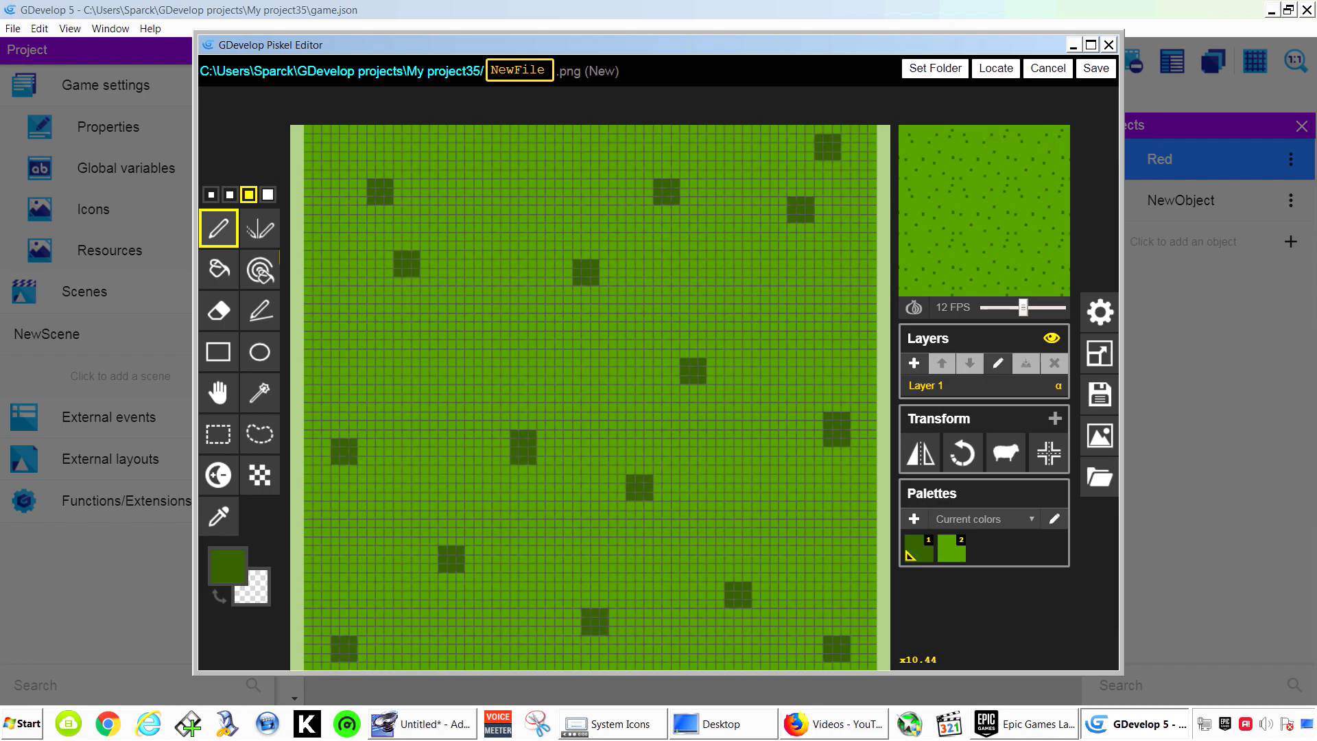
Save the grass image and apply the new tiled sprite object's settings
{"action": "key", "text": "ctrl+s"}
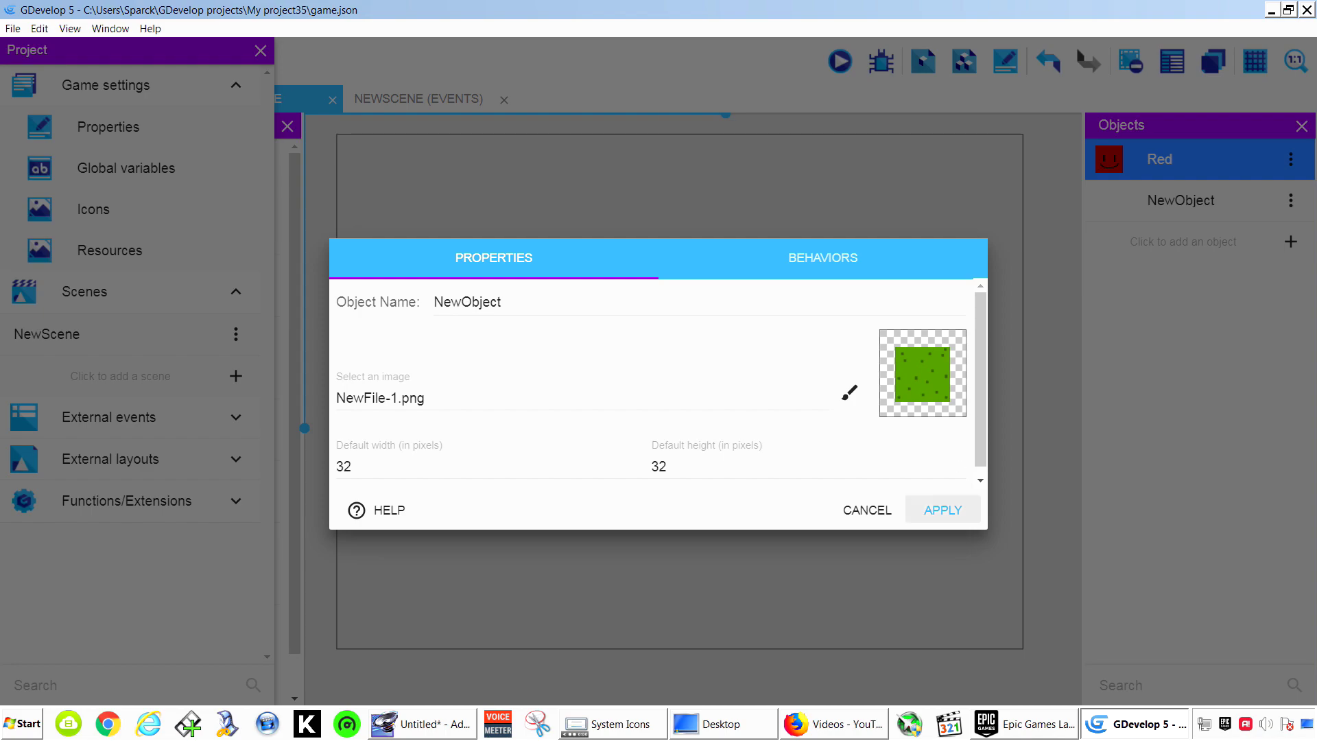
{"action": "left_click", "coordinate": [943, 509]}
Rename the green tiled sprite object to leGrass
{"action": "left_click", "coordinate": [1181, 199]}
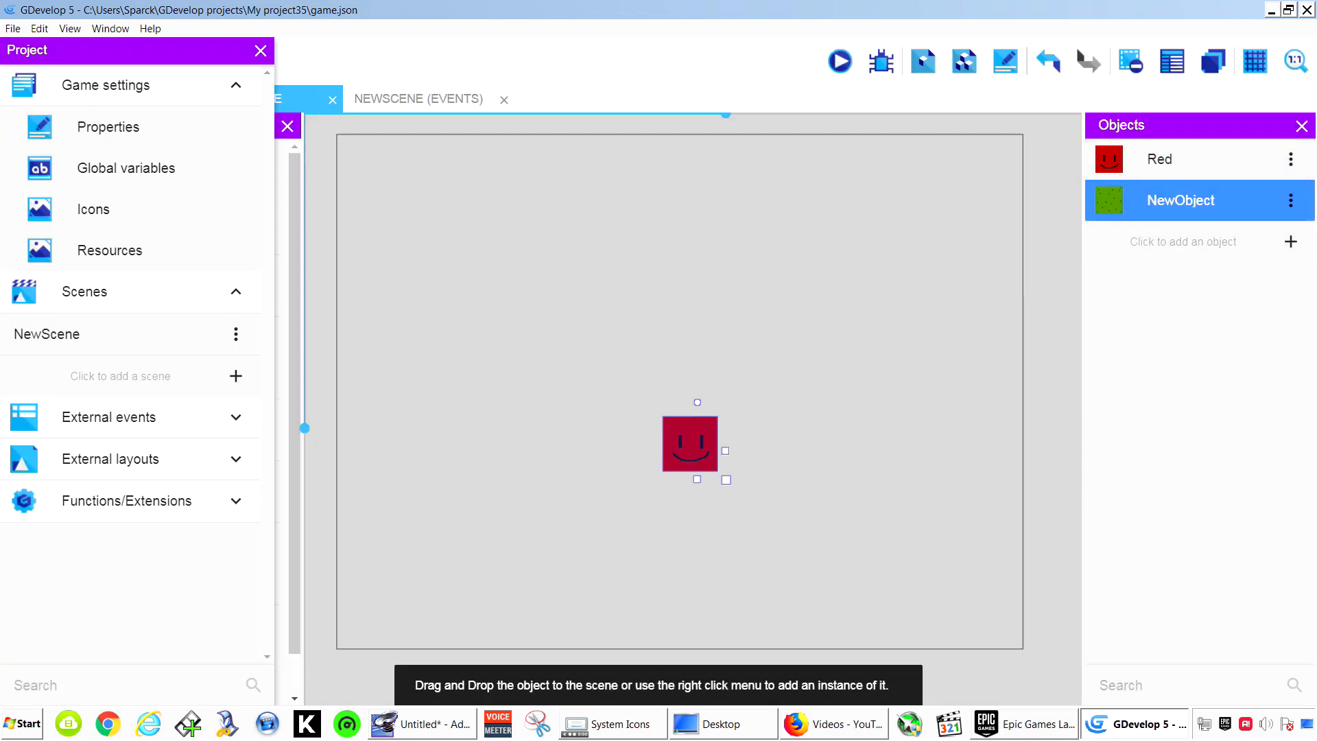
{"action": "left_click", "coordinate": [1290, 200]}
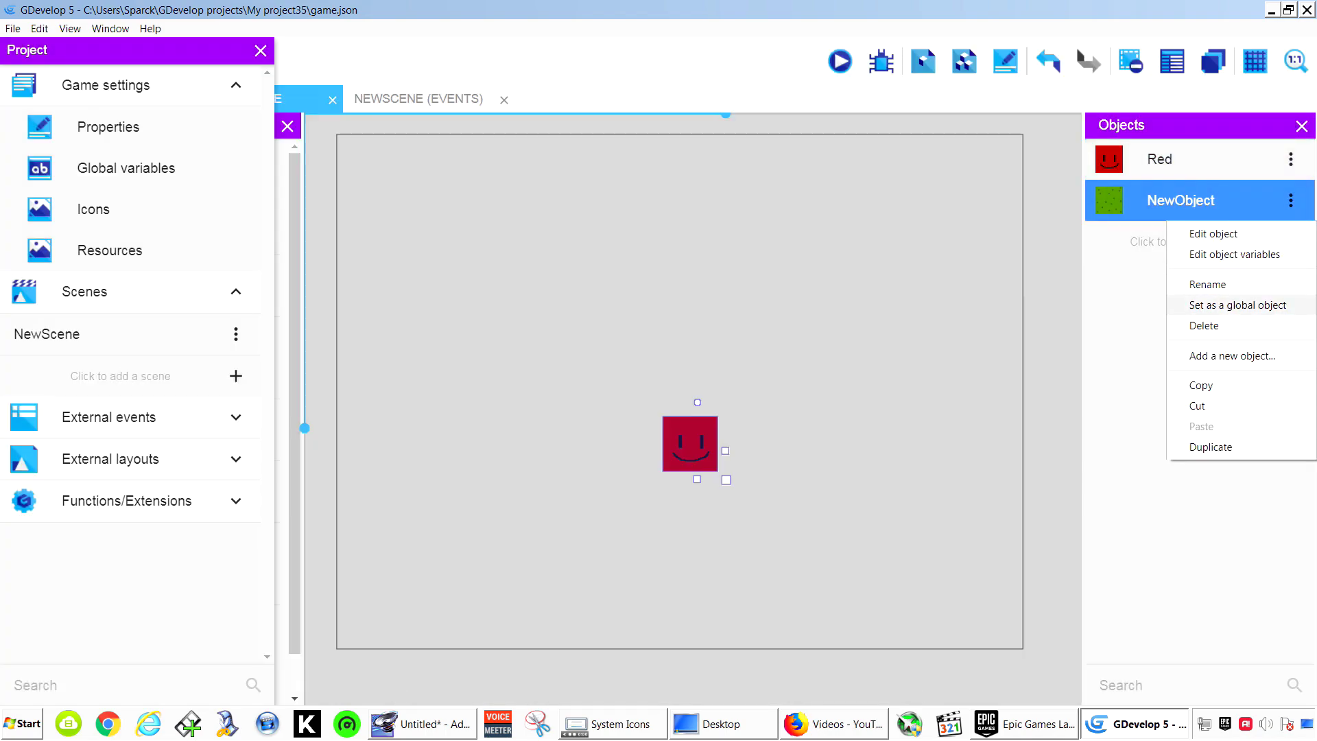
{"action": "left_click", "coordinate": [1207, 284]}
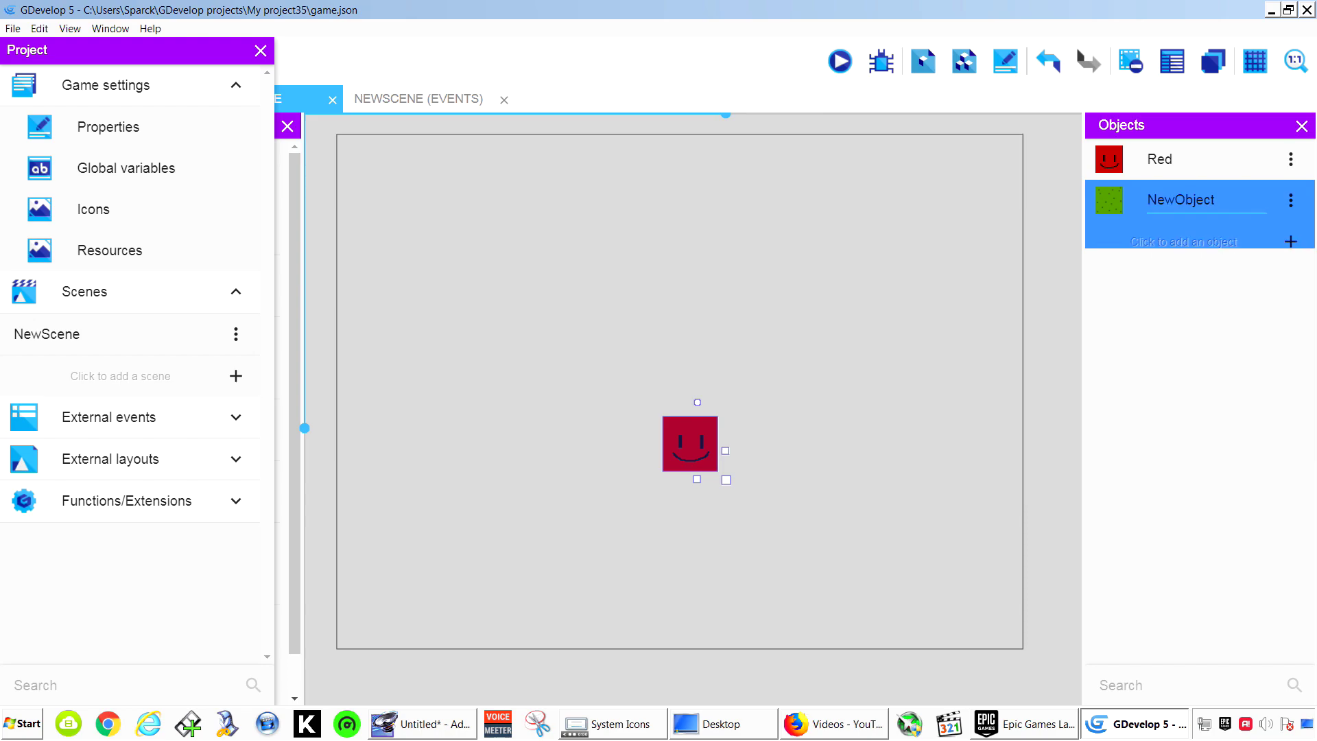
{"action": "key", "text": "BackSpace"}
{"action": "key", "text": "BackSpace"}
{"action": "key", "text": "BackSpace"}
{"action": "key", "text": "BackSpace"}
{"action": "key", "text": "BackSpace"}
{"action": "key", "text": "BackSpace"}
{"action": "key", "text": "BackSpace"}
{"action": "key", "text": "BackSpace"}
{"action": "type", "text": "leGress"}
{"action": "key", "text": "Return"}
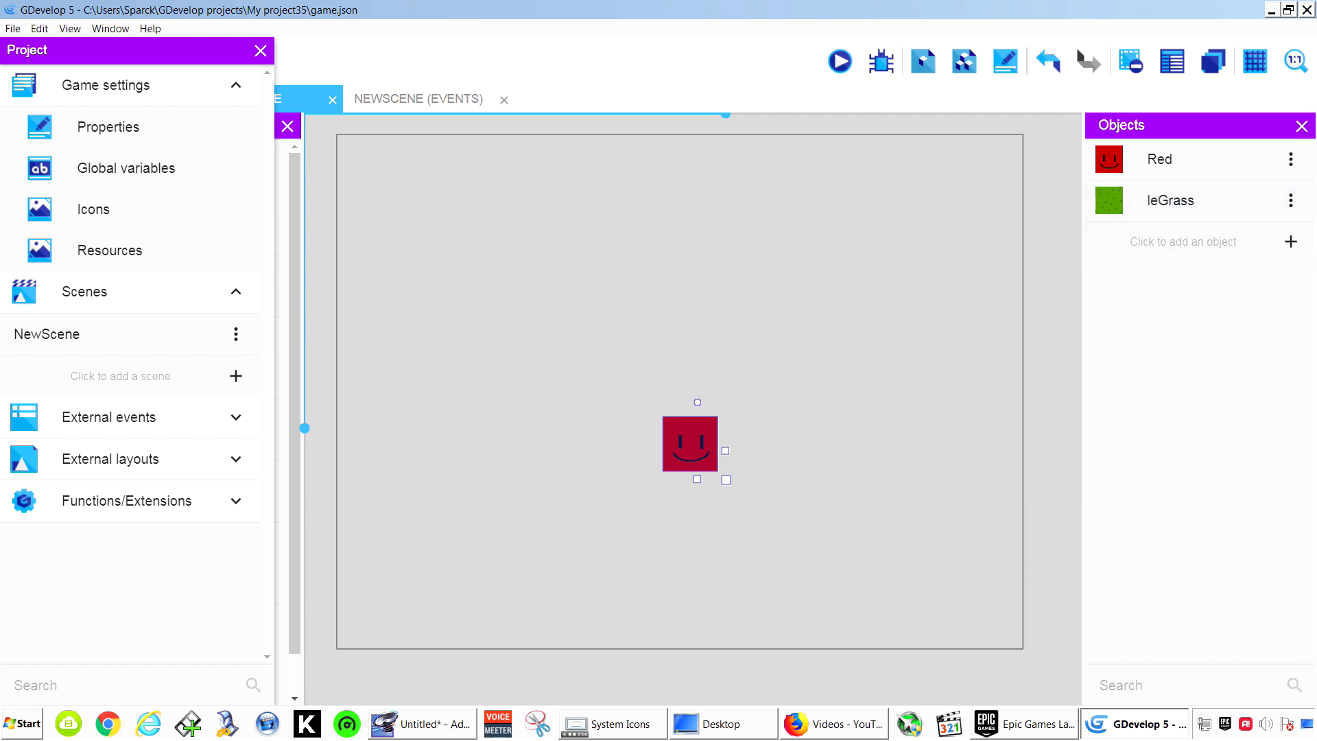
Place a leGrass instance and stretch it into a ground strip spanning the full width along the scene's lower edge
{"action": "left_click_drag", "start_coordinate": [1166, 200], "coordinate": [1030, 658]}
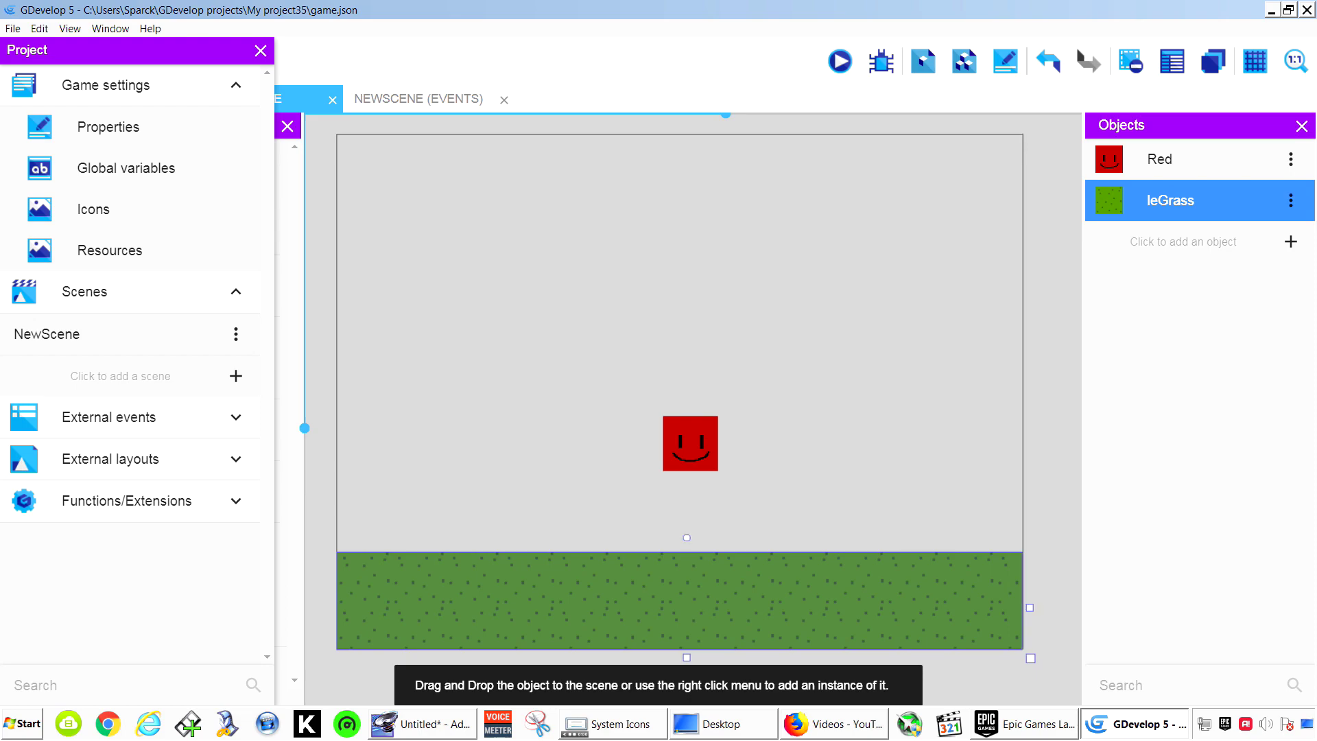
{"action": "key", "text": "Escape"}
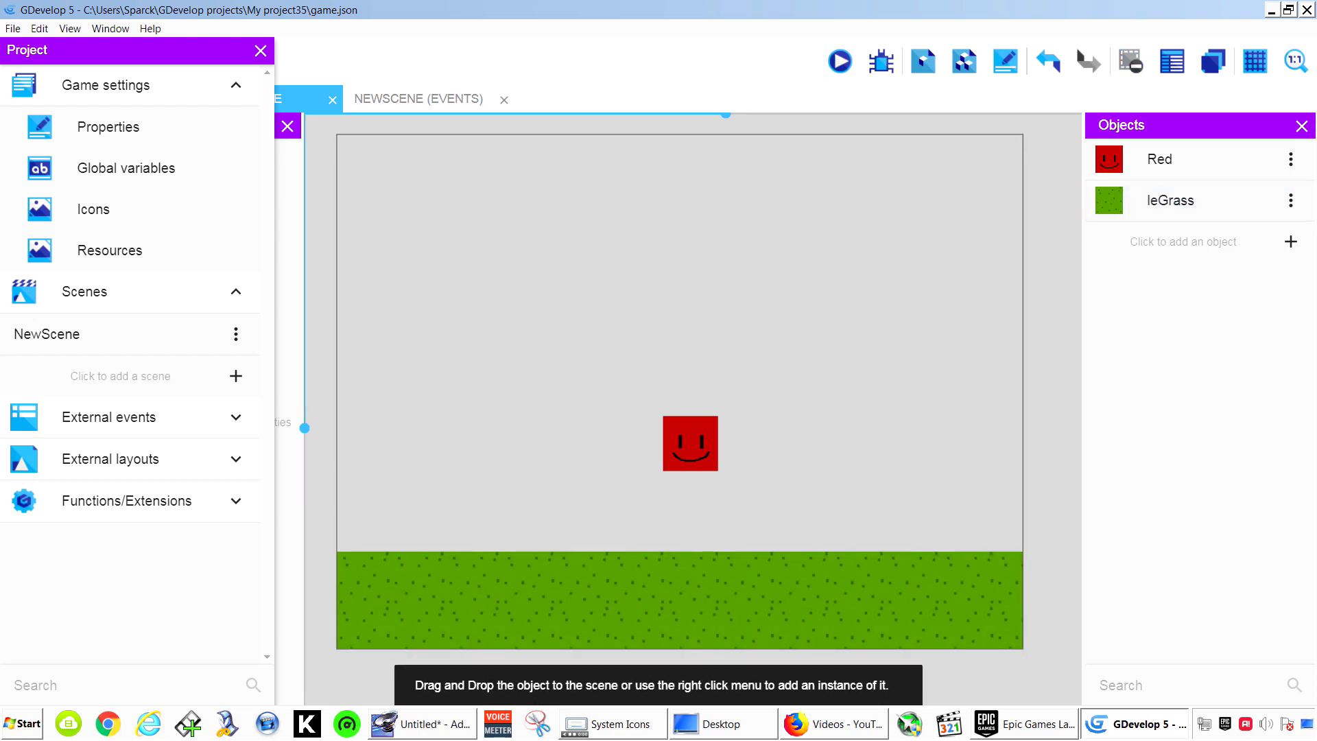
Raise the Red instance and the grass strip higher in the scene and preview the new layout
{"action": "left_click", "coordinate": [840, 61]}
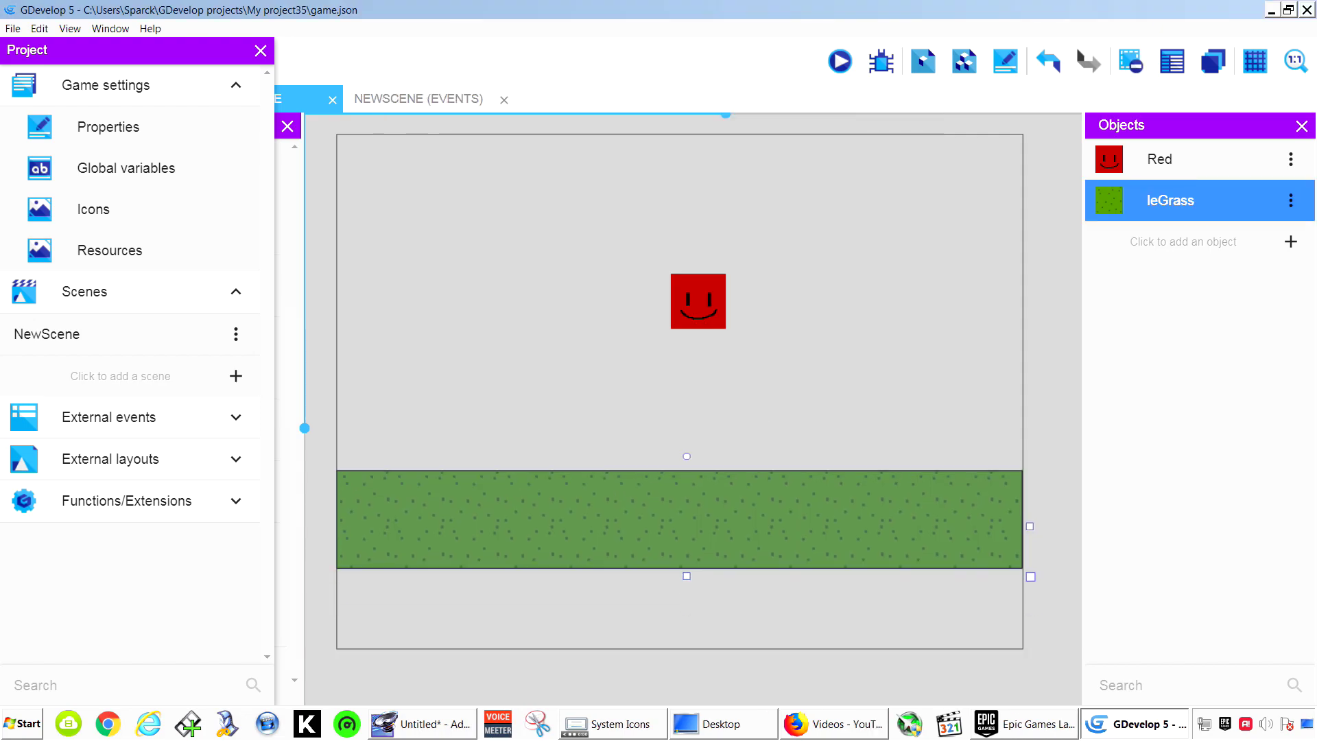
{"action": "left_click_drag", "start_coordinate": [680, 519], "coordinate": [679, 463]}
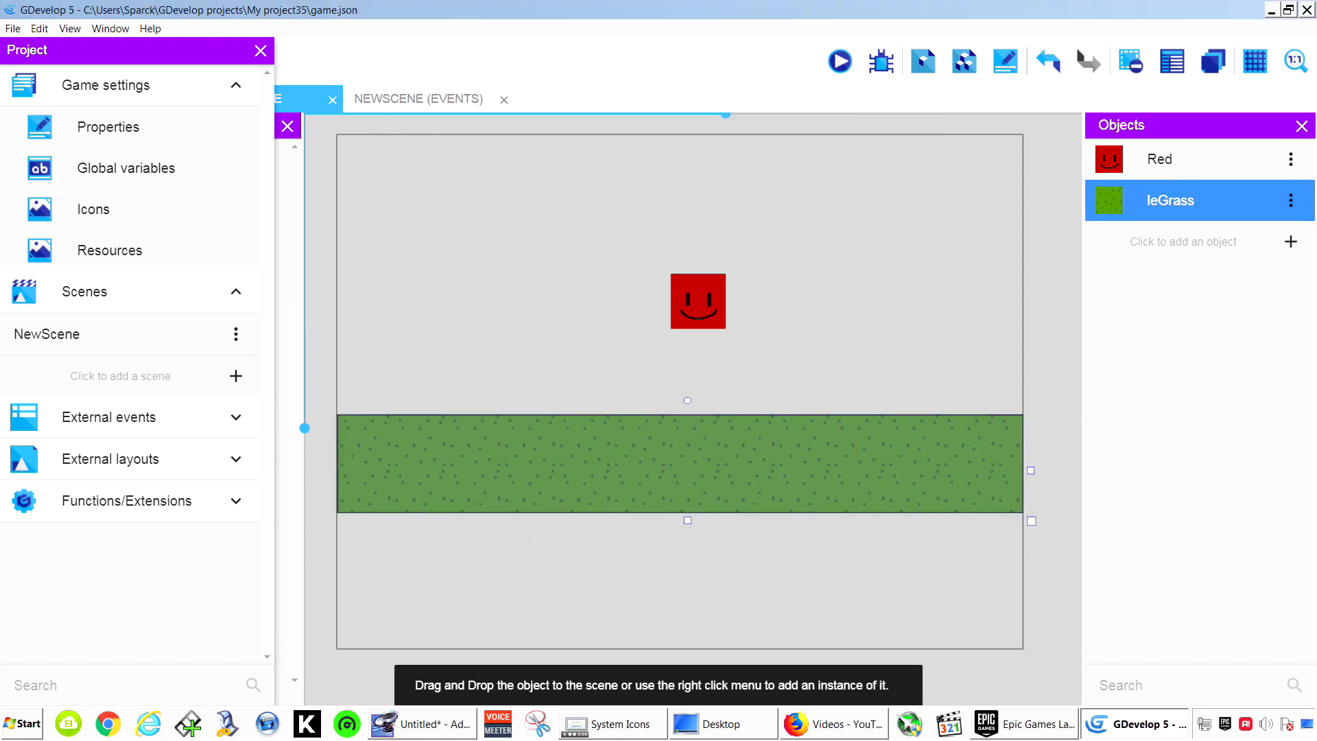
{"action": "left_click", "coordinate": [840, 61]}
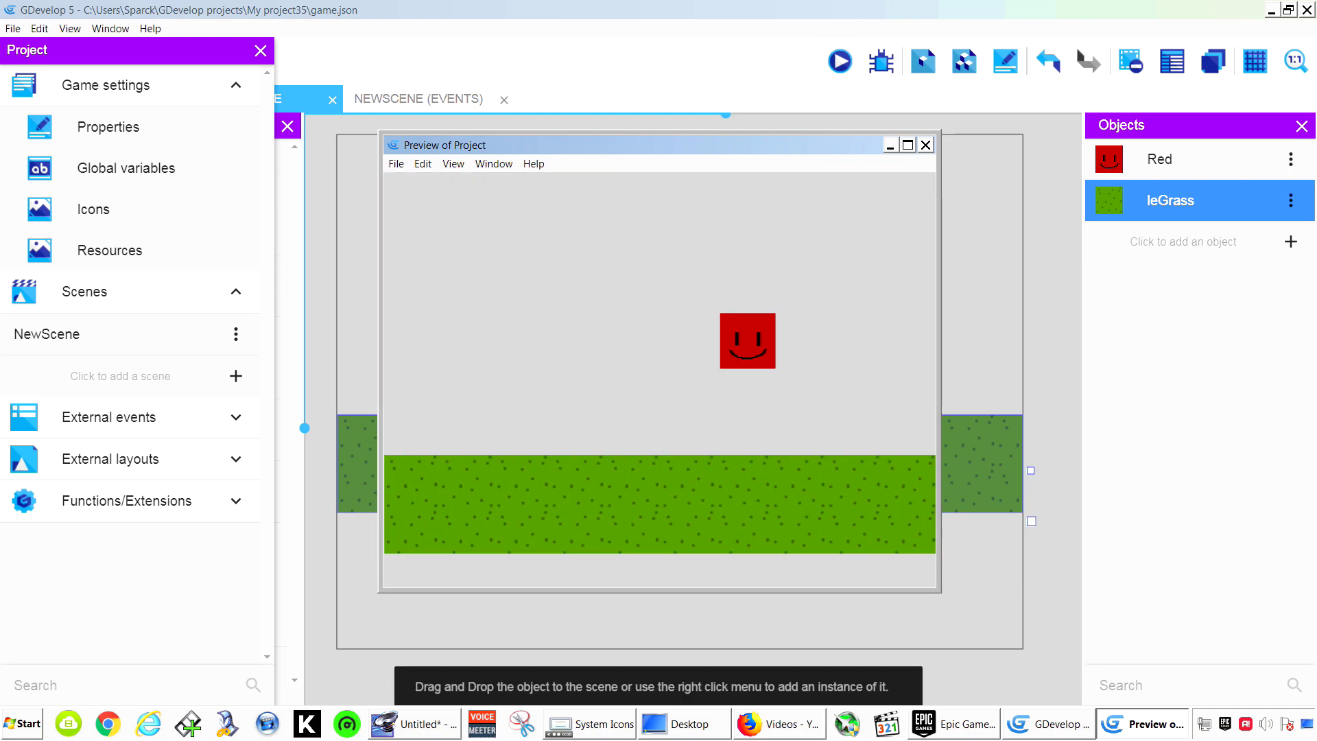
{"action": "left_click_drag", "start_coordinate": [659, 145], "coordinate": [665, 135]}
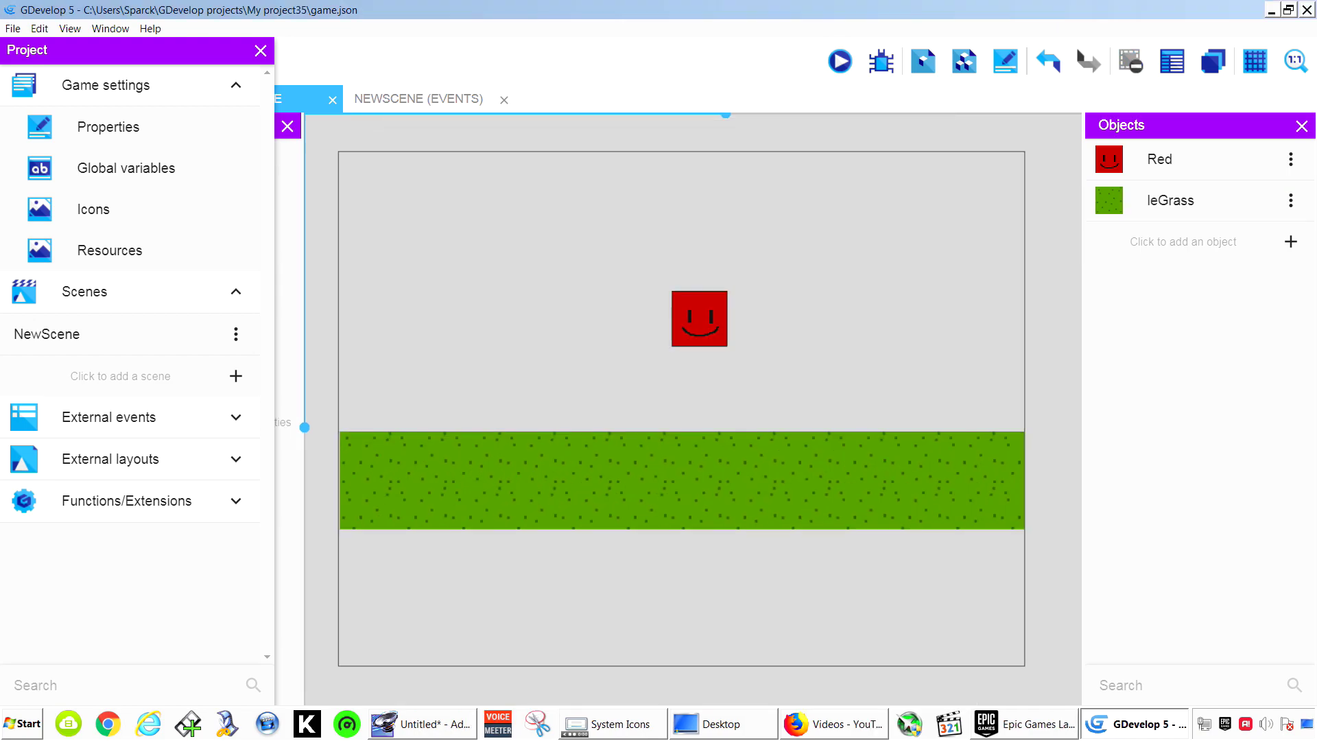
Add the Platformer character behavior to the Red object, keeping its default settings, and apply it
{"action": "left_click", "coordinate": [699, 318]}
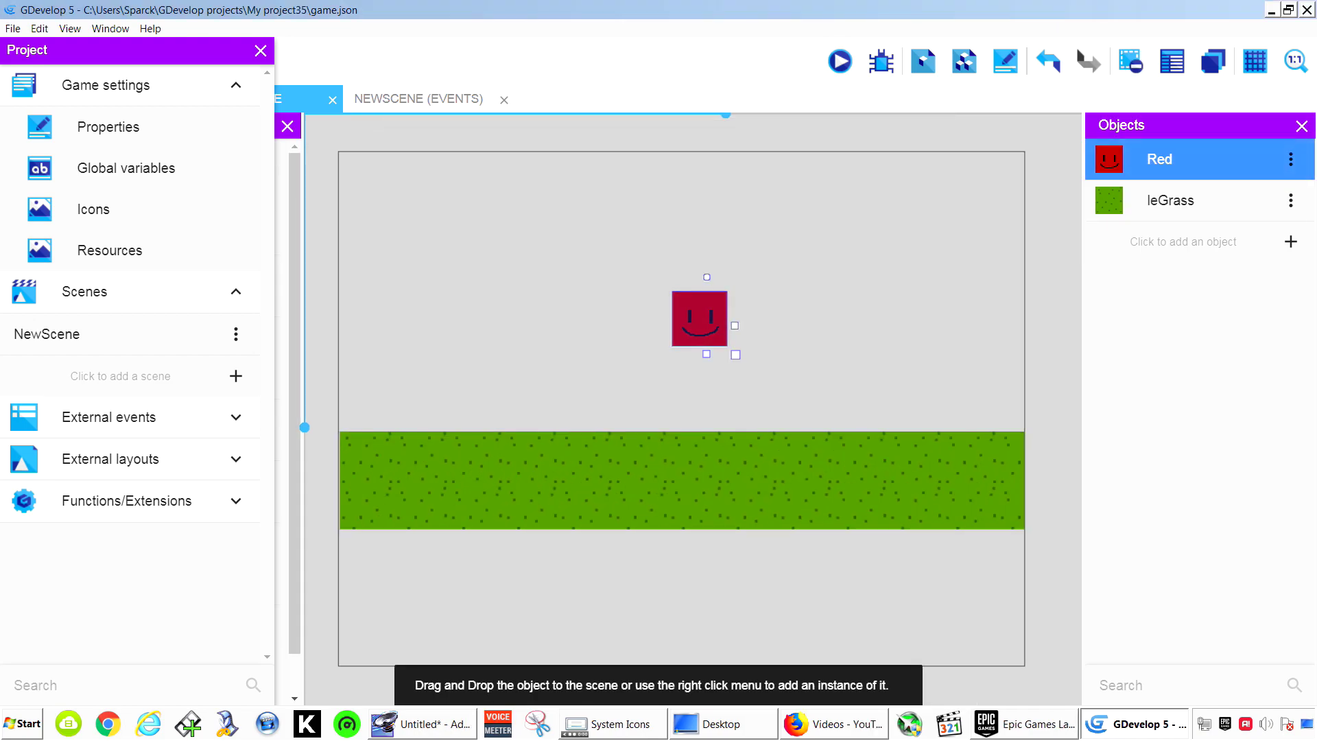
{"action": "right_click", "coordinate": [705, 319]}
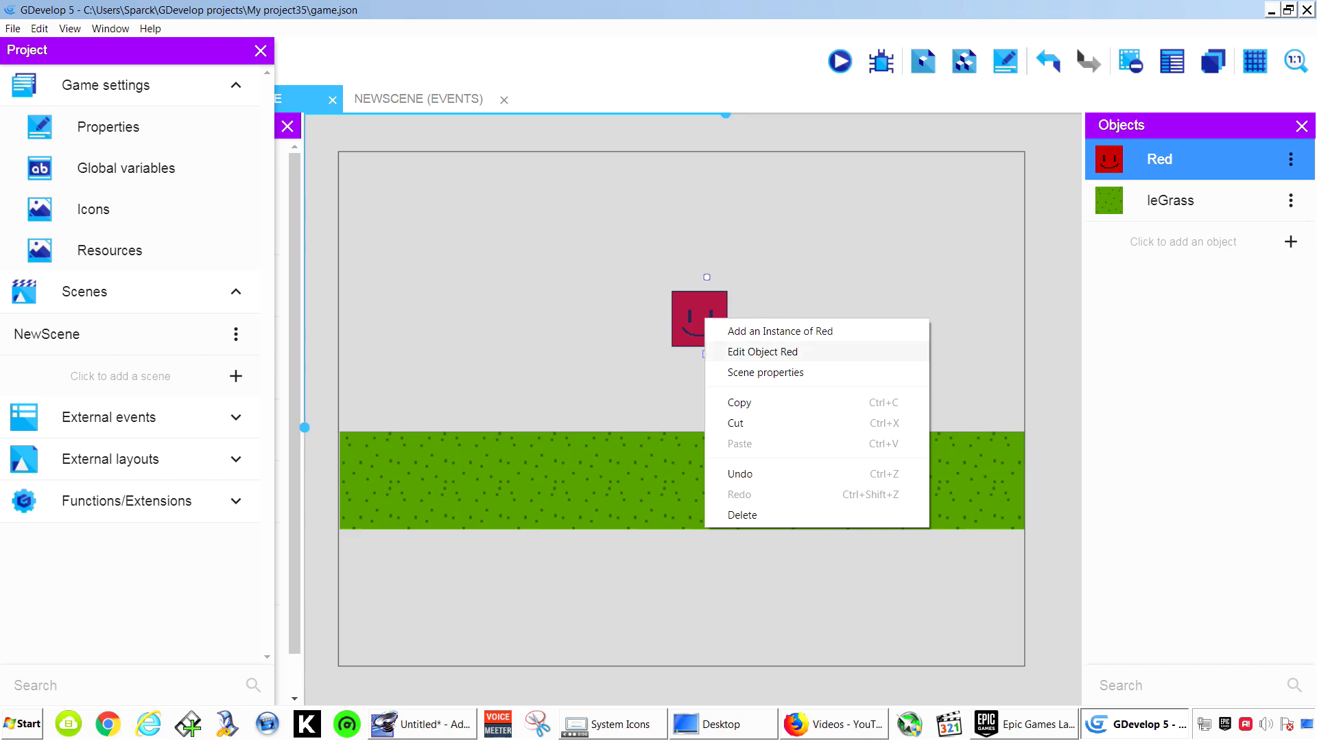
{"action": "left_click", "coordinate": [729, 351]}
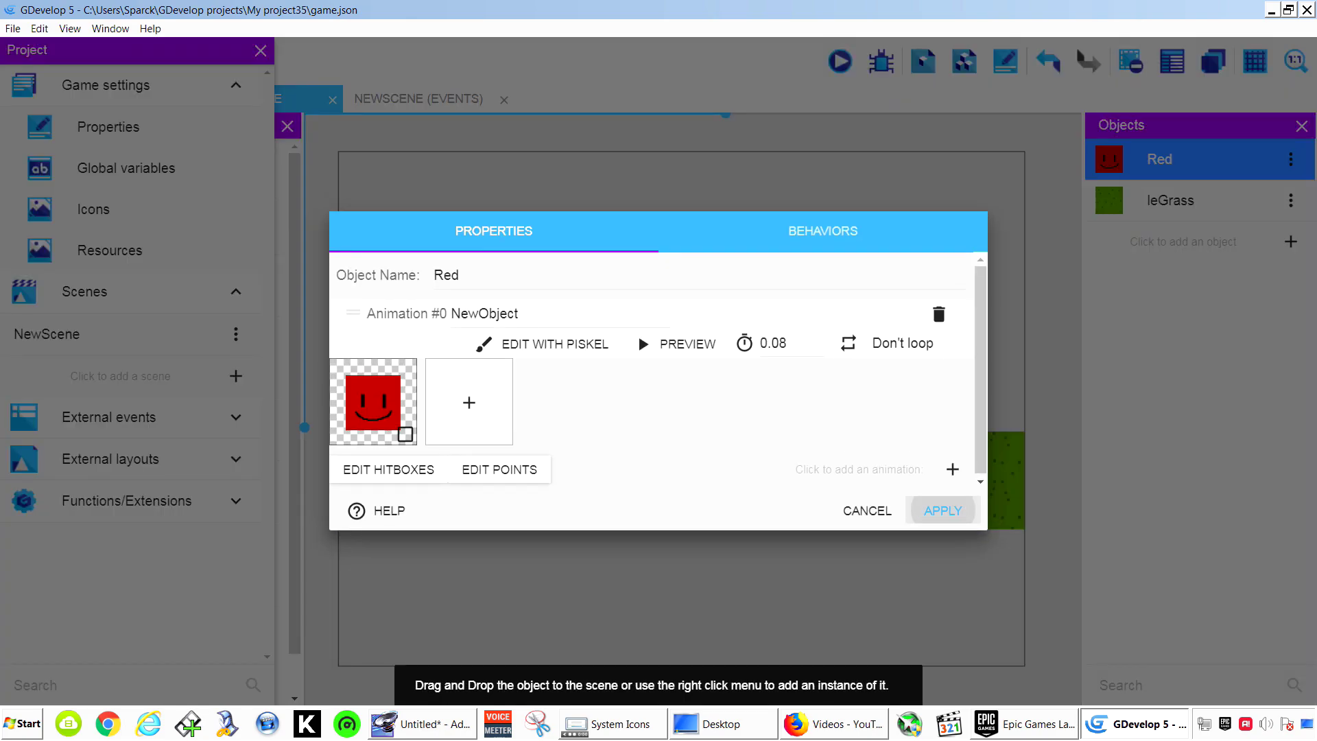
{"action": "left_click", "coordinate": [707, 233]}
{"action": "left_click", "coordinate": [966, 395]}
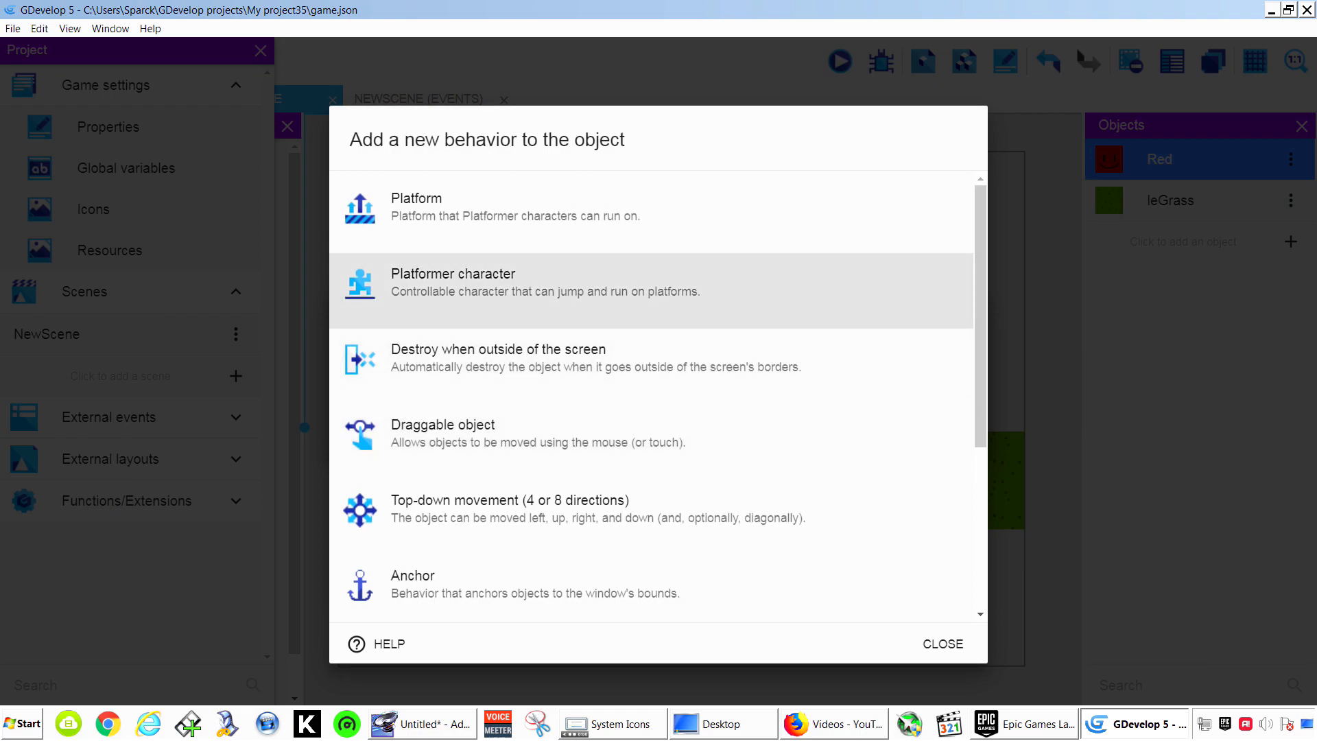
{"action": "left_click", "coordinate": [522, 283]}
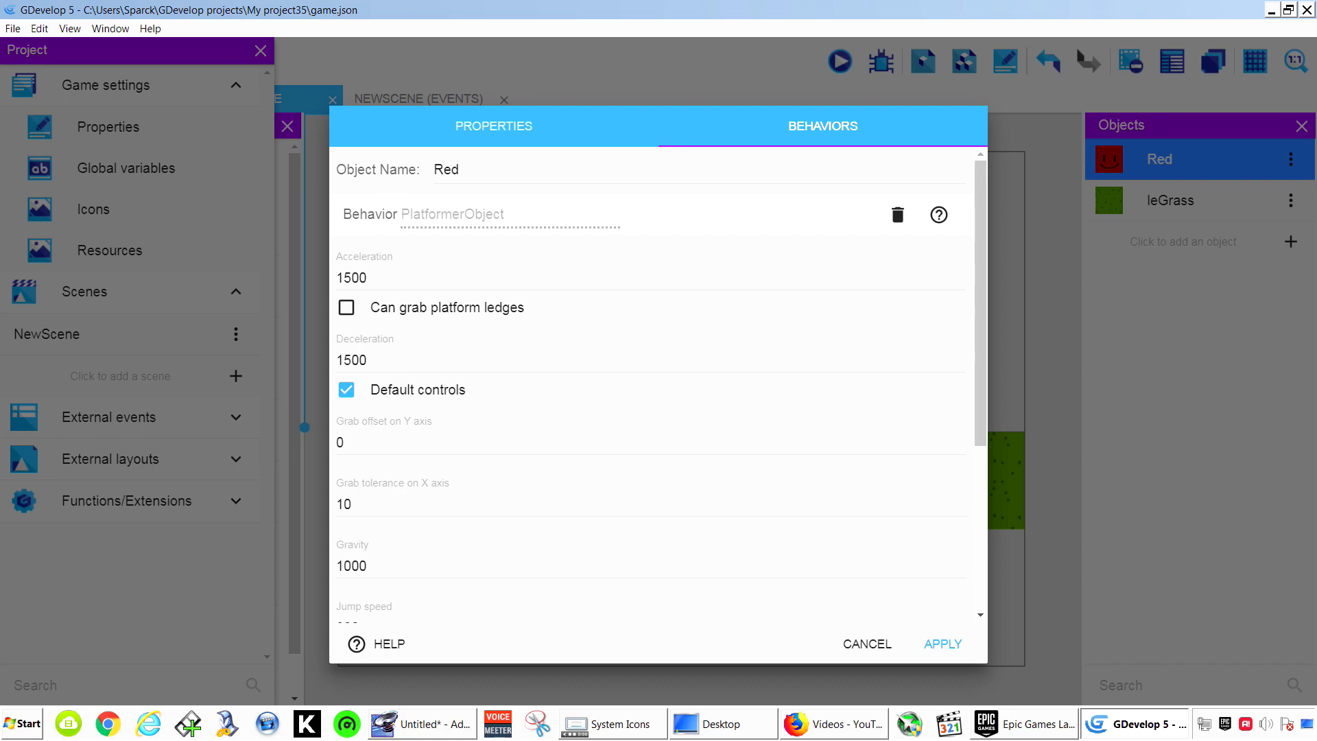
{"action": "scroll", "coordinate": [651, 384], "scroll_direction": "down", "scroll_amount": 5}
{"action": "scroll", "coordinate": [652, 384], "scroll_direction": "up", "scroll_amount": 5}
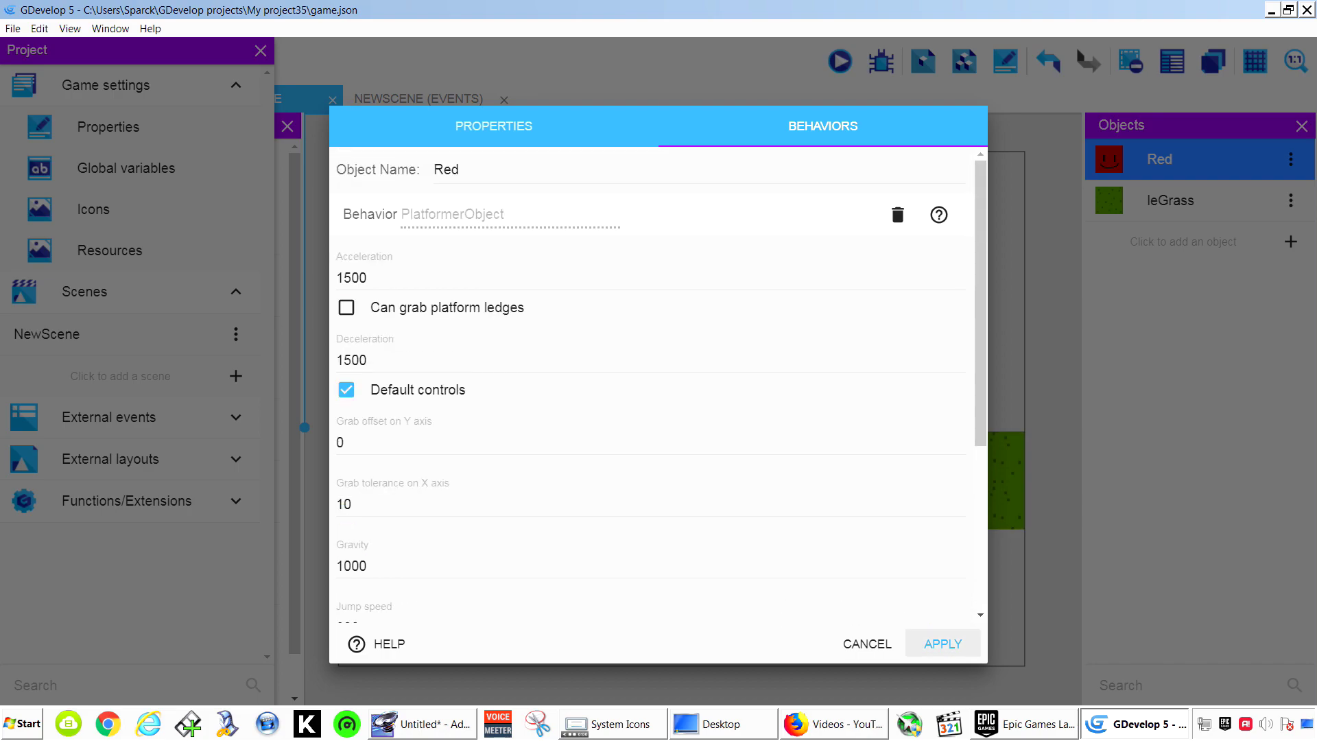
{"action": "left_click", "coordinate": [943, 644]}
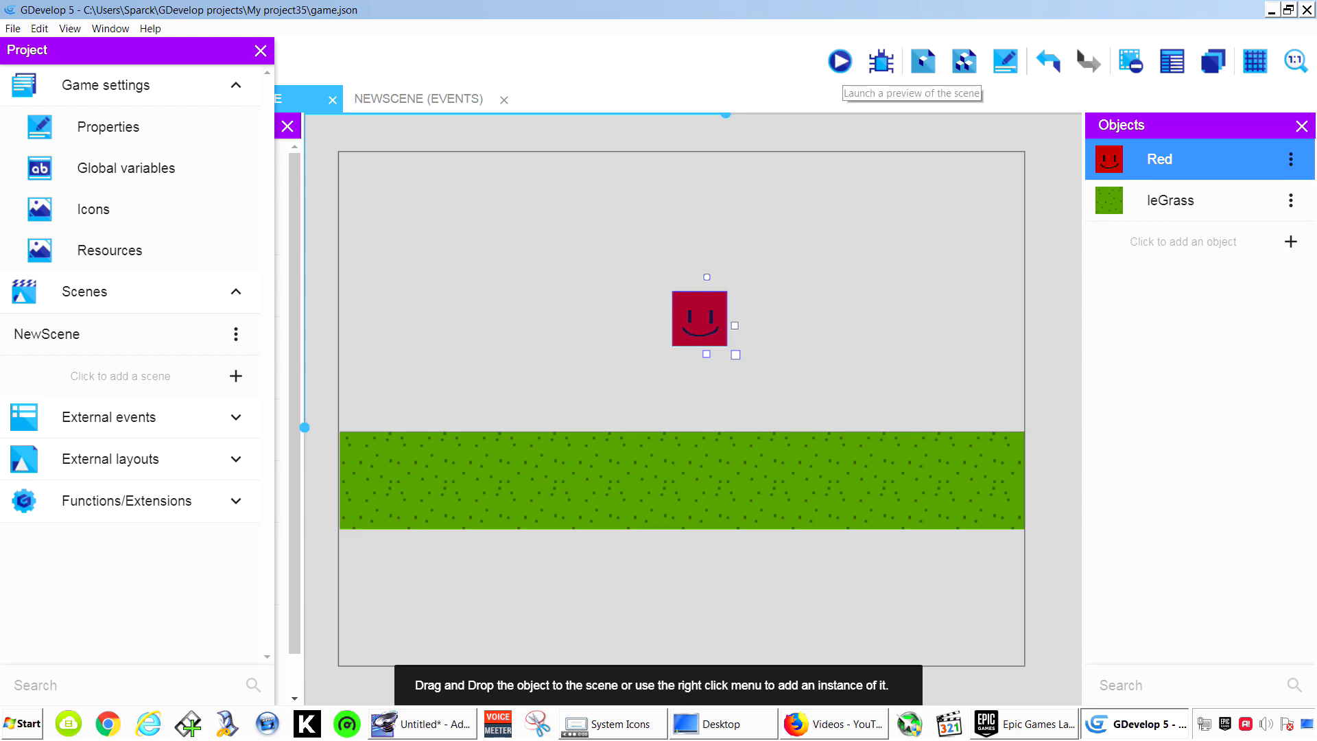
Preview the scene to test Red's platformer behavior and close the preview
{"action": "left_click", "coordinate": [840, 61]}
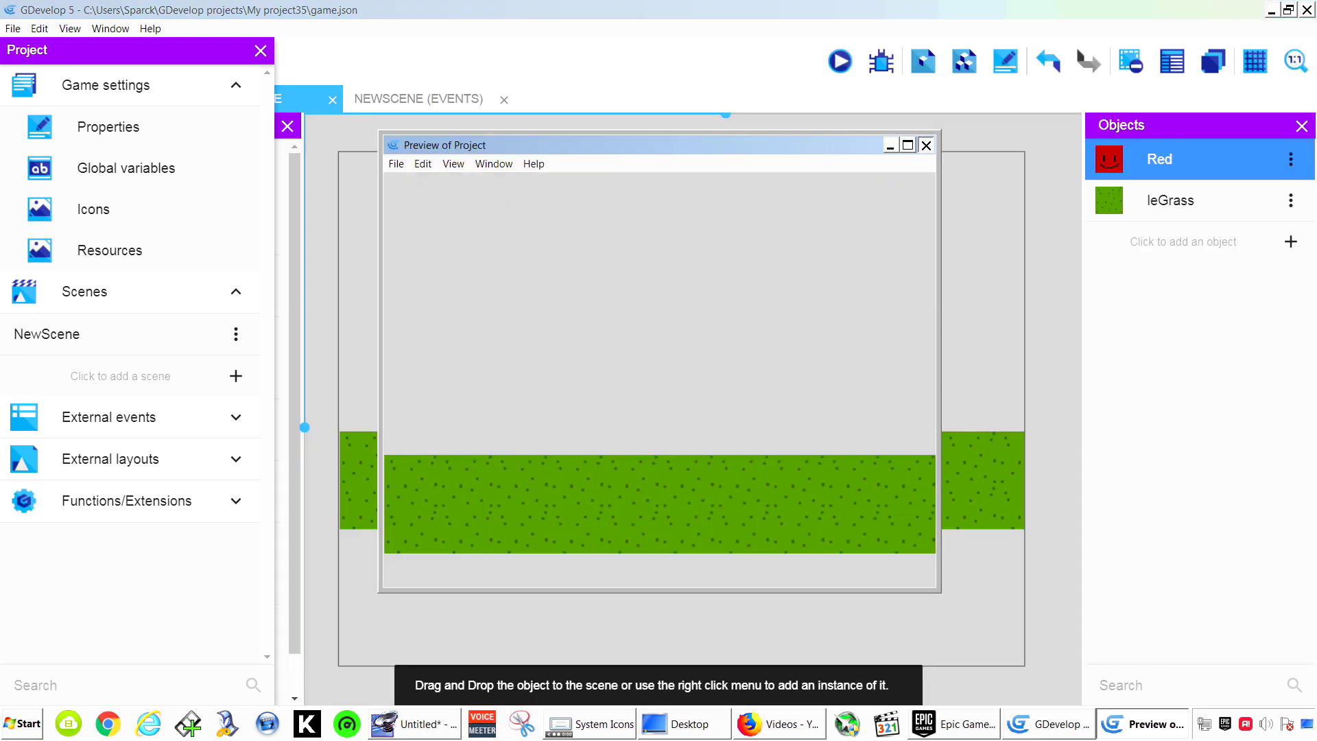
{"action": "left_click", "coordinate": [925, 145]}
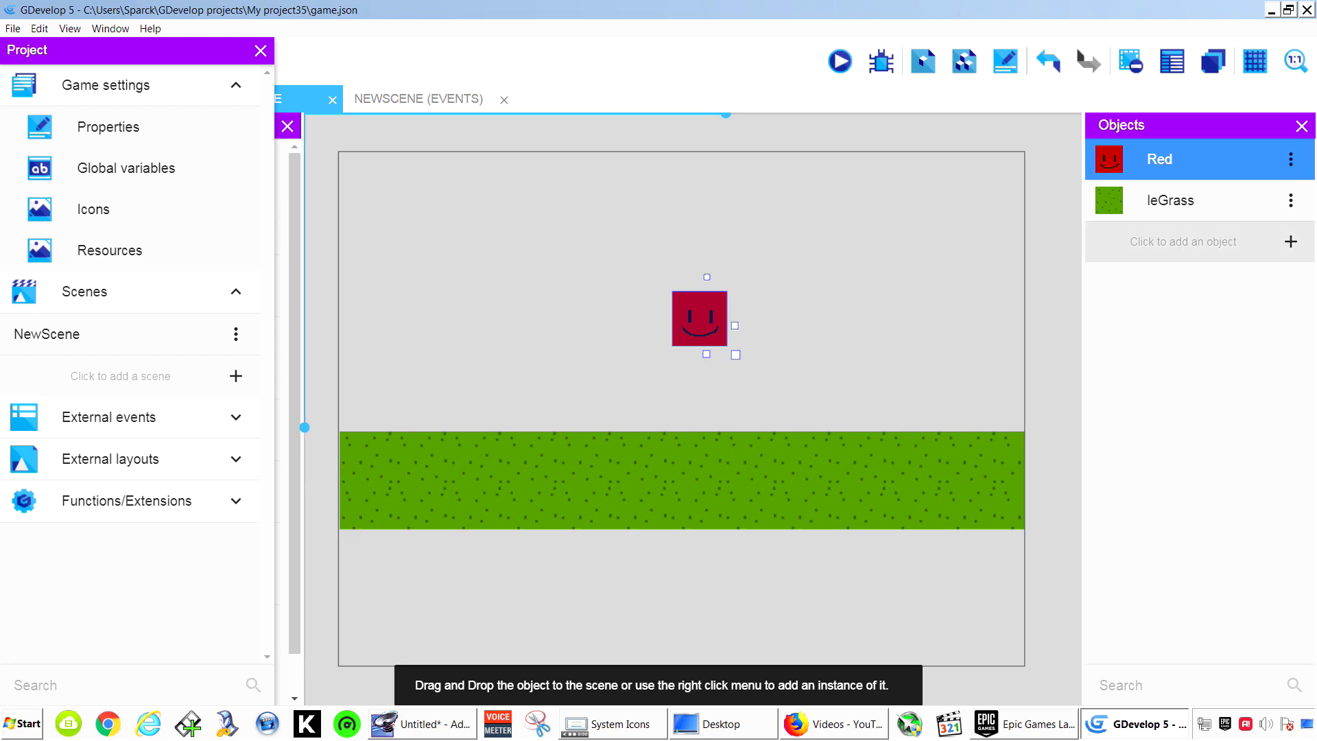
Add the Platform behavior to the leGrass object and apply it
{"action": "left_click", "coordinate": [682, 480]}
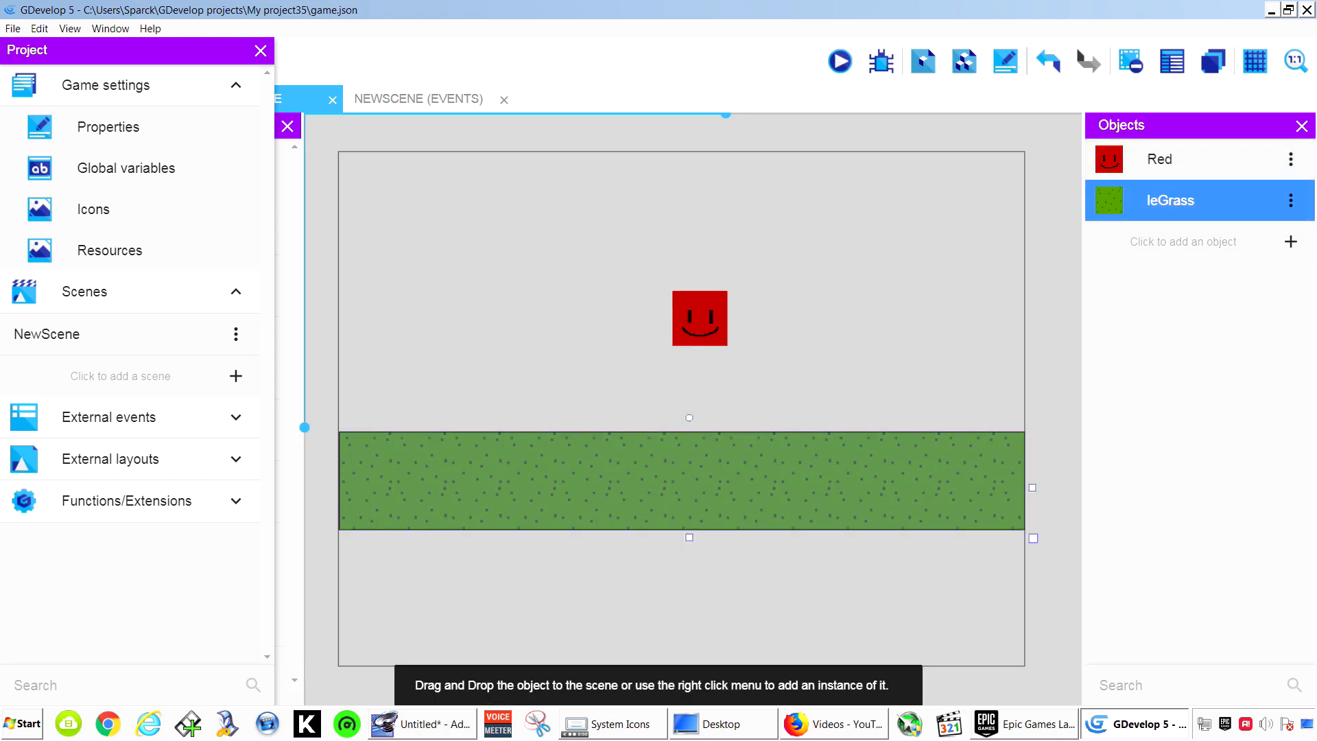
{"action": "right_click", "coordinate": [793, 460]}
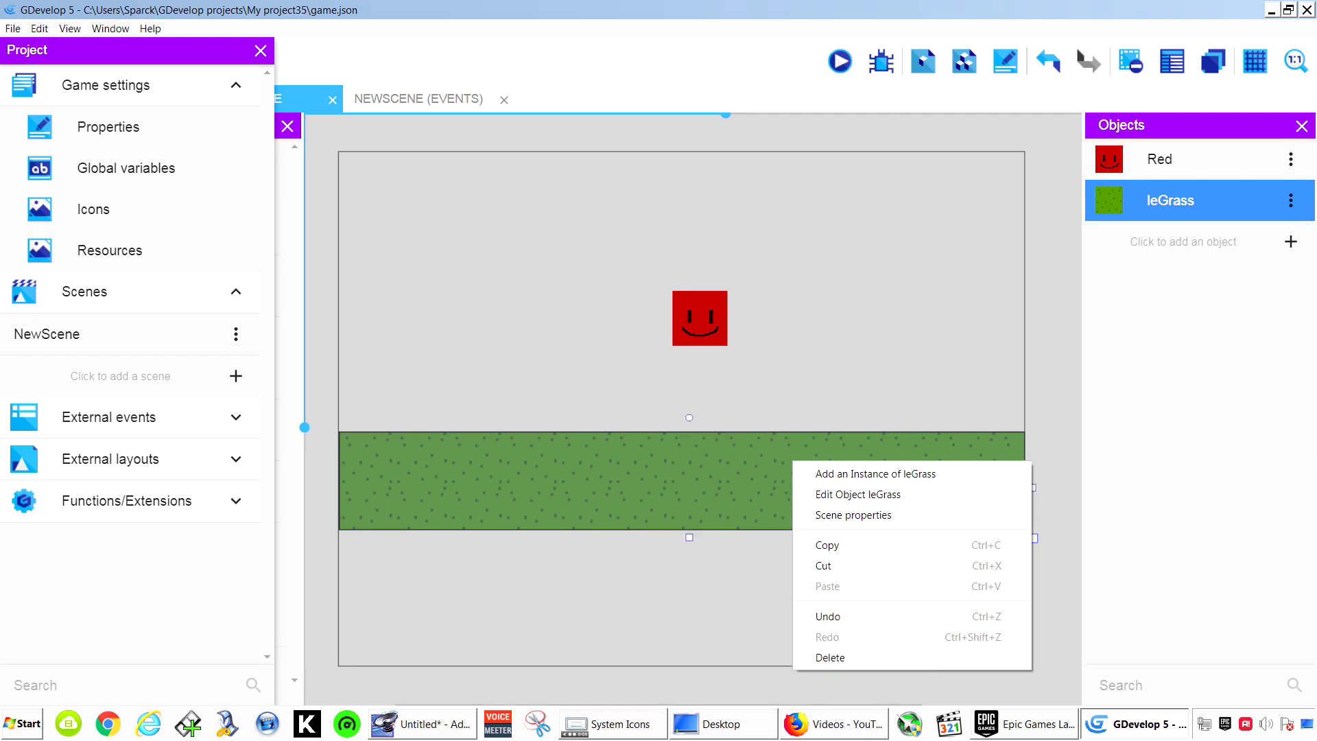
{"action": "left_click", "coordinate": [864, 494]}
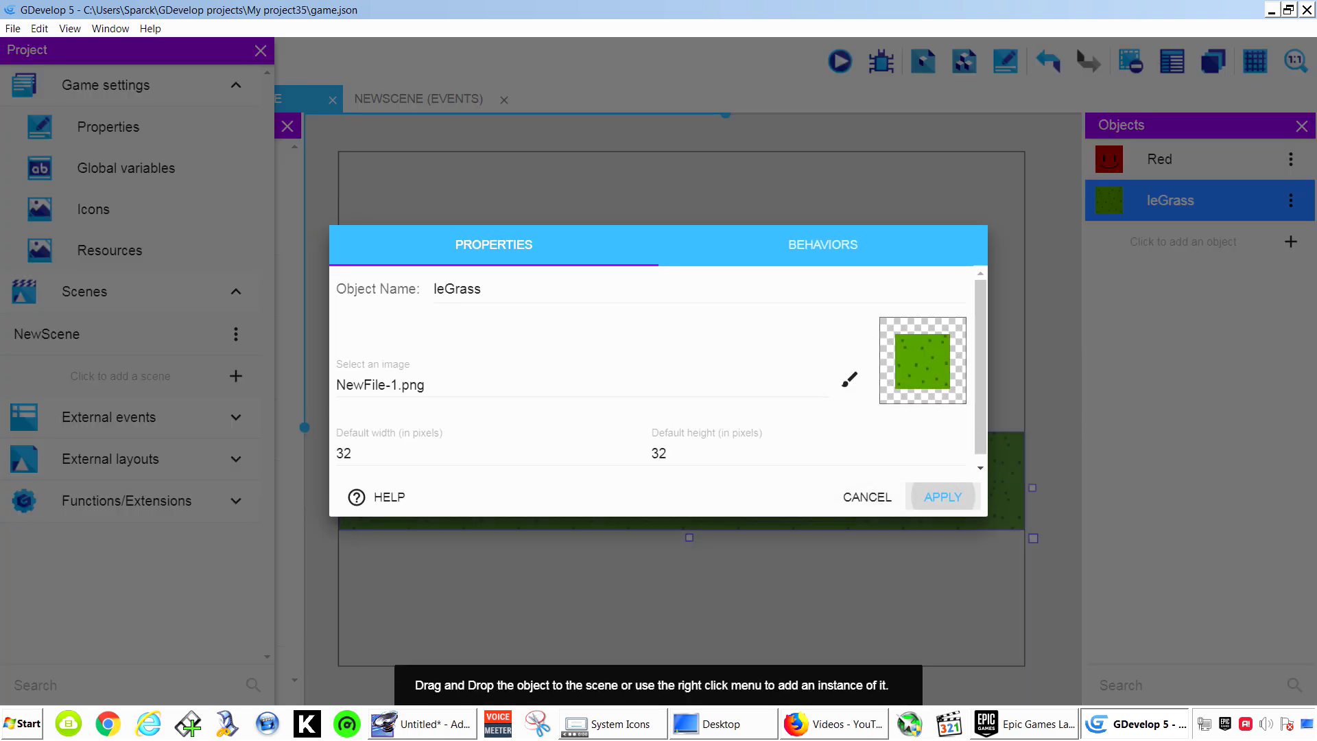
{"action": "left_click", "coordinate": [823, 244]}
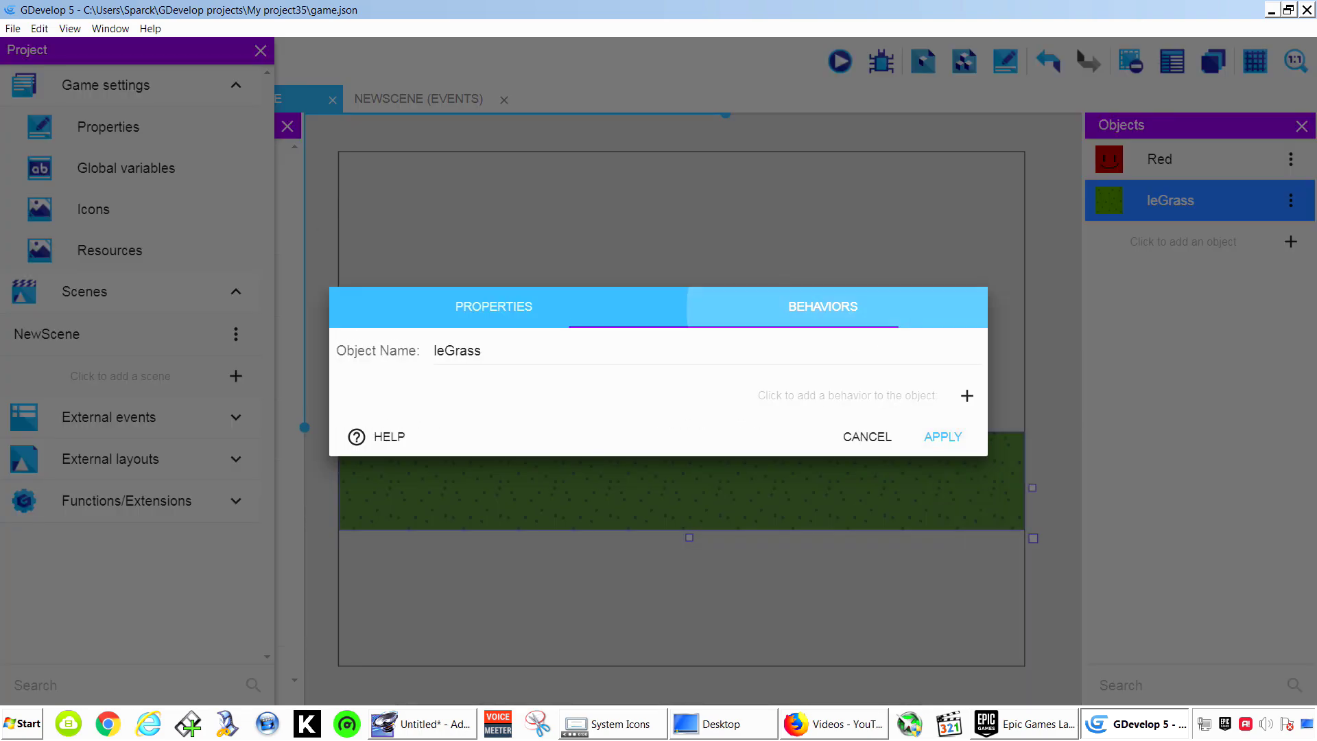
{"action": "left_click", "coordinate": [967, 396]}
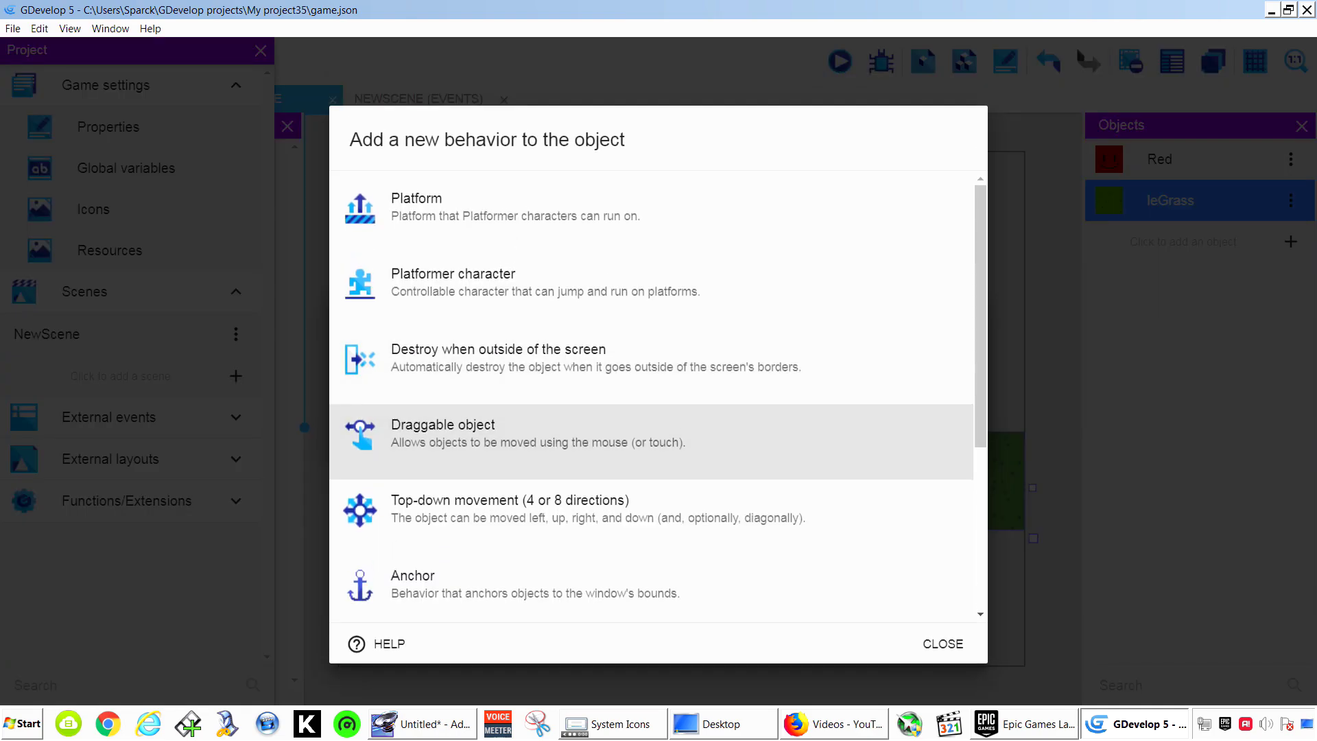
{"action": "left_click", "coordinate": [456, 206]}
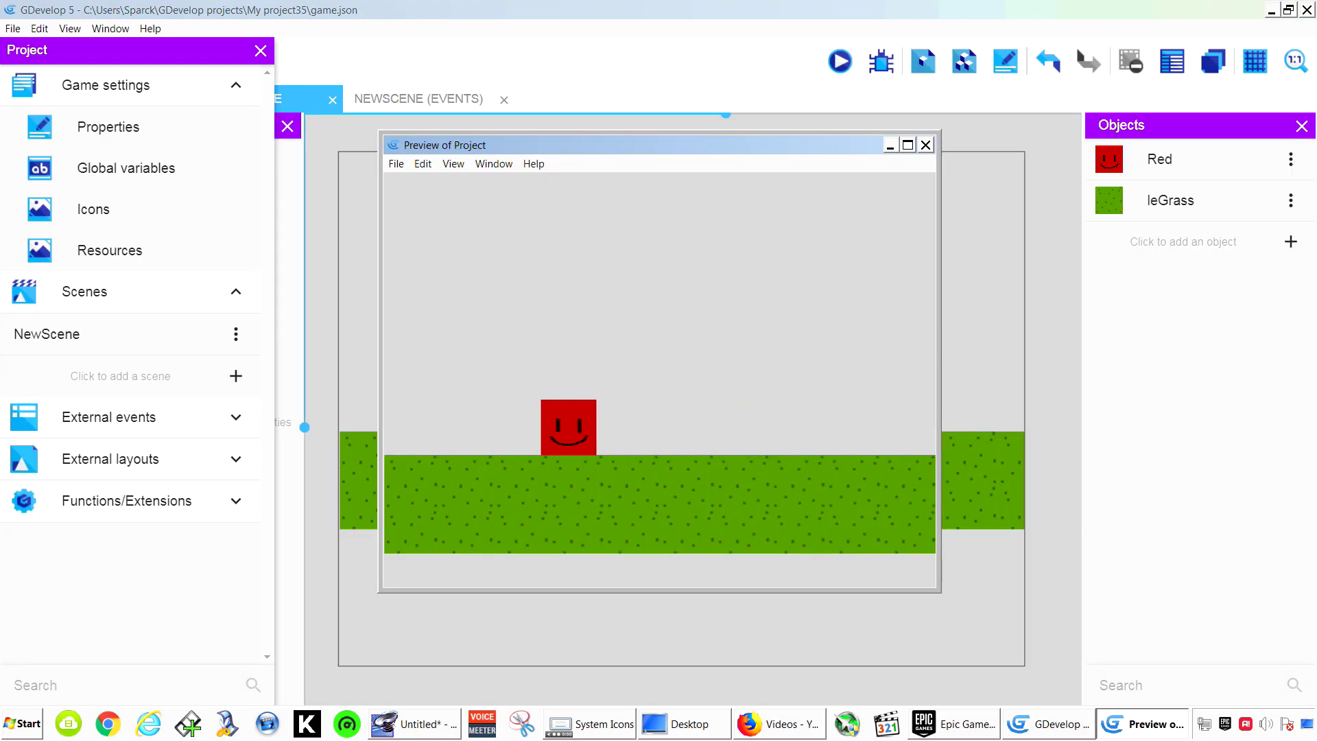
Test Red running both ways and jumping on the grass in the preview, and close the preview
{"action": "key", "text": "Right"}
{"action": "key", "text": "space"}
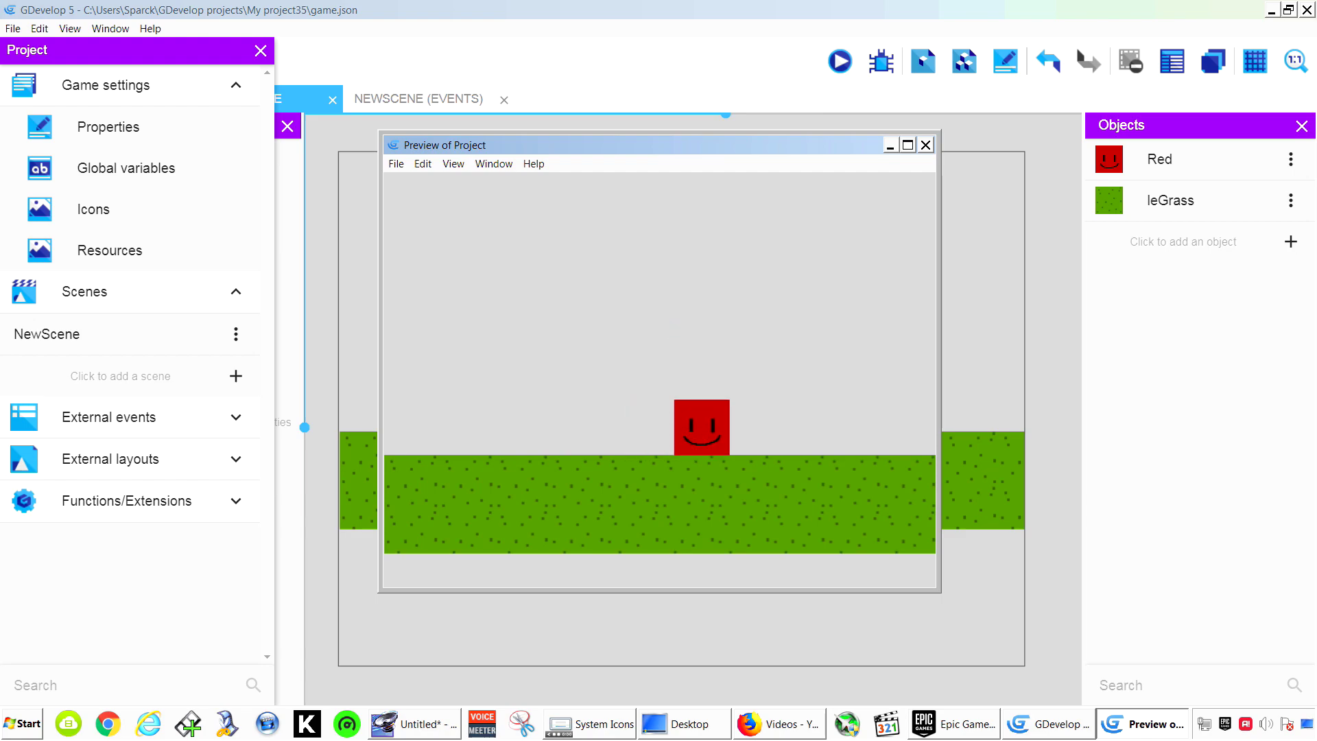
{"action": "key", "text": "space"}
{"action": "key", "text": "Left"}
{"action": "key", "text": "space"}
{"action": "key", "text": "Right"}
{"action": "key", "text": "space"}
{"action": "key", "text": "space"}
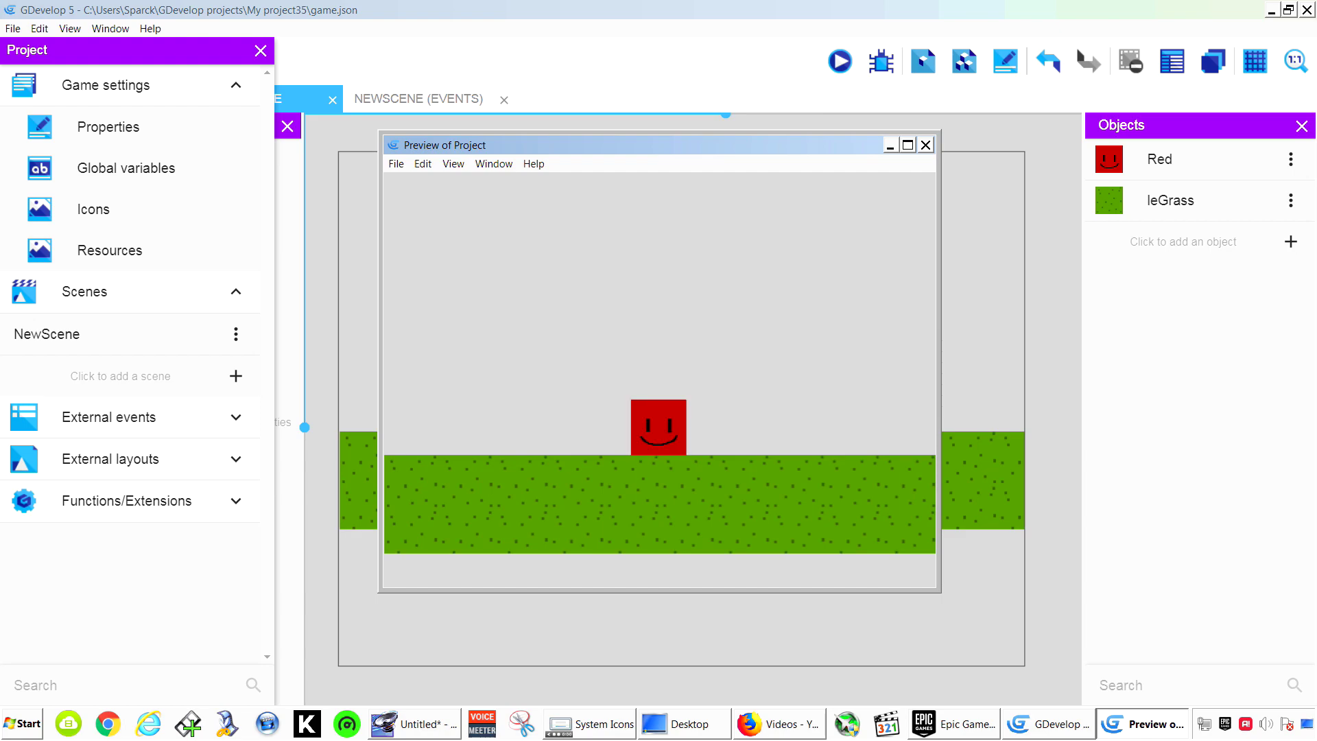
{"action": "left_click", "coordinate": [925, 145]}
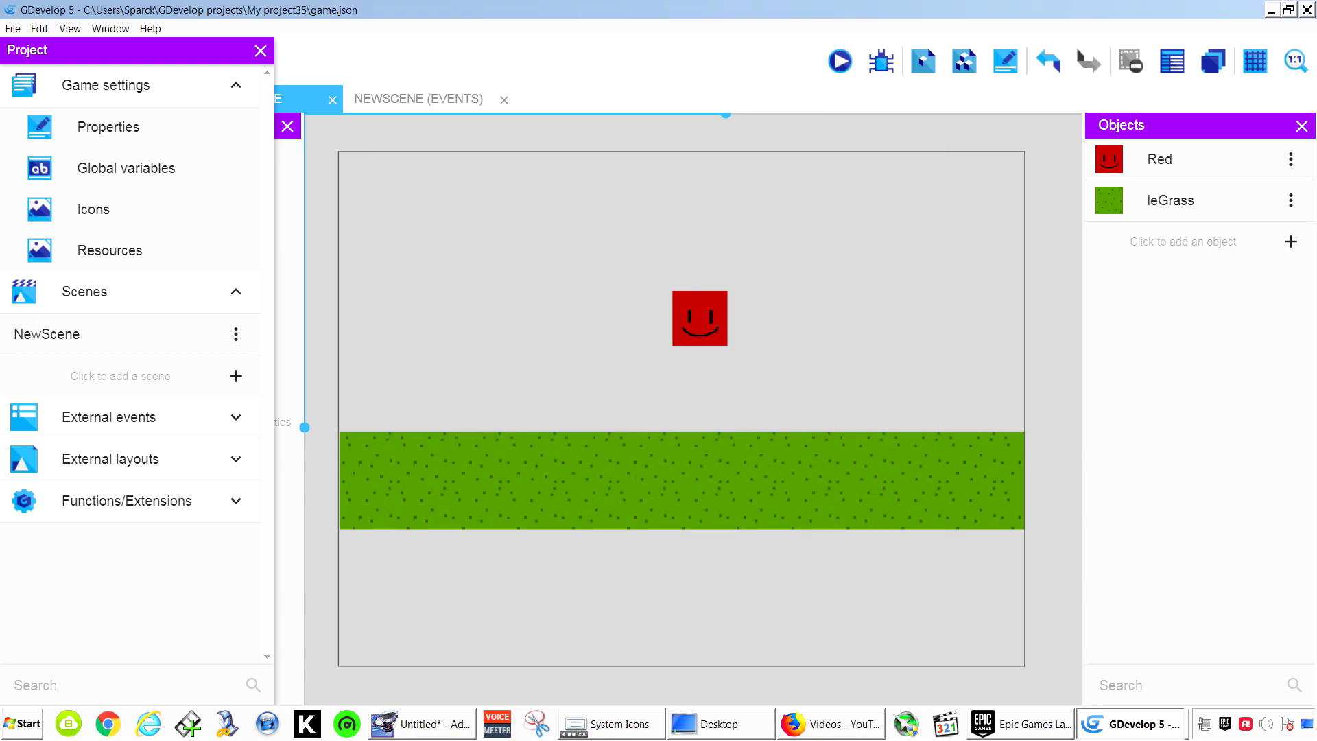
Add a new Sprite object with one animation and start creating its image in the Piskel editor
{"action": "left_click", "coordinate": [1182, 242]}
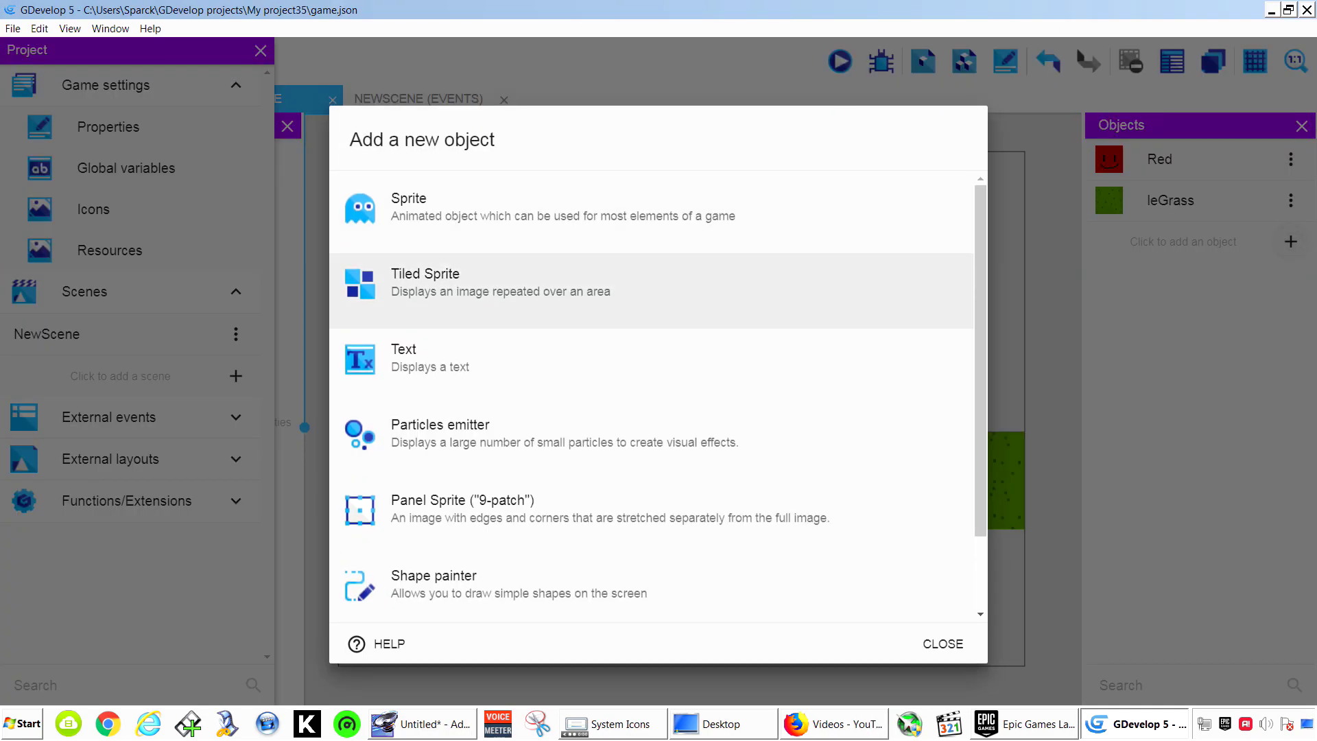
{"action": "left_click", "coordinate": [659, 212]}
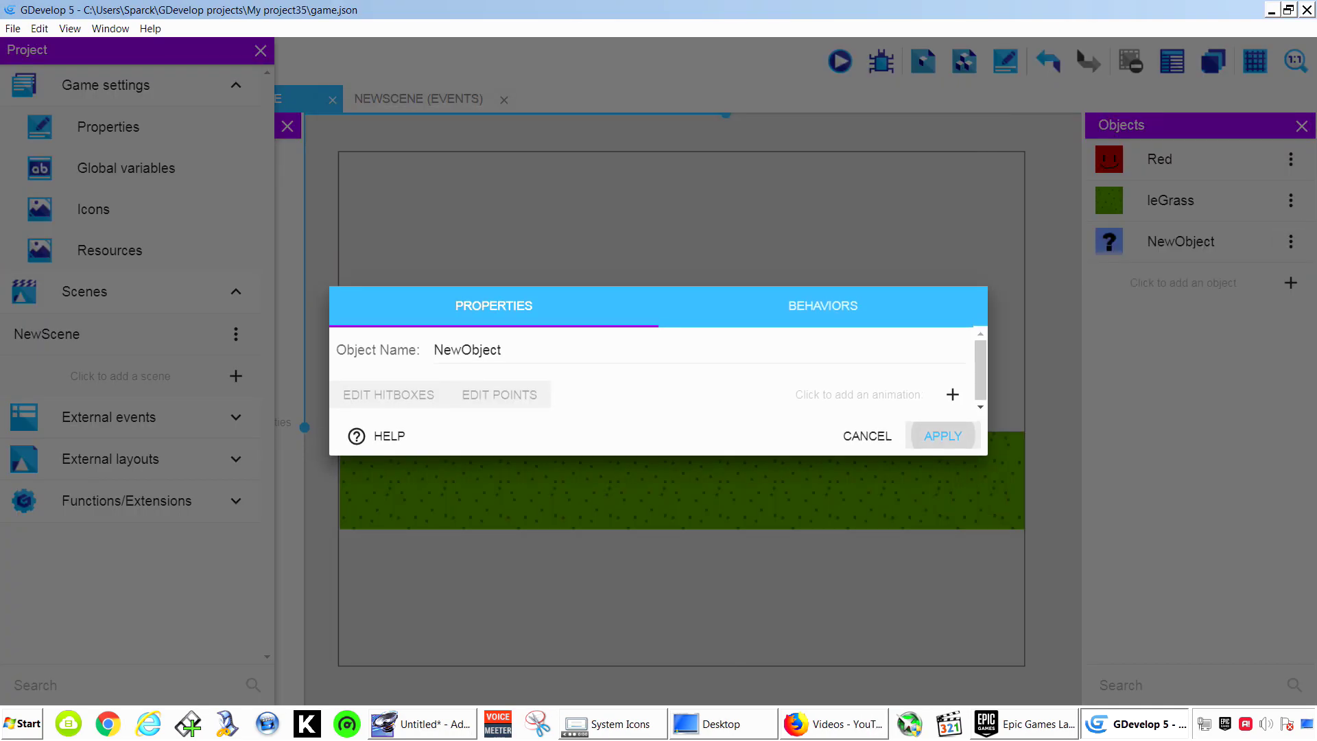
{"action": "left_click", "coordinate": [952, 395]}
{"action": "left_click", "coordinate": [556, 345]}
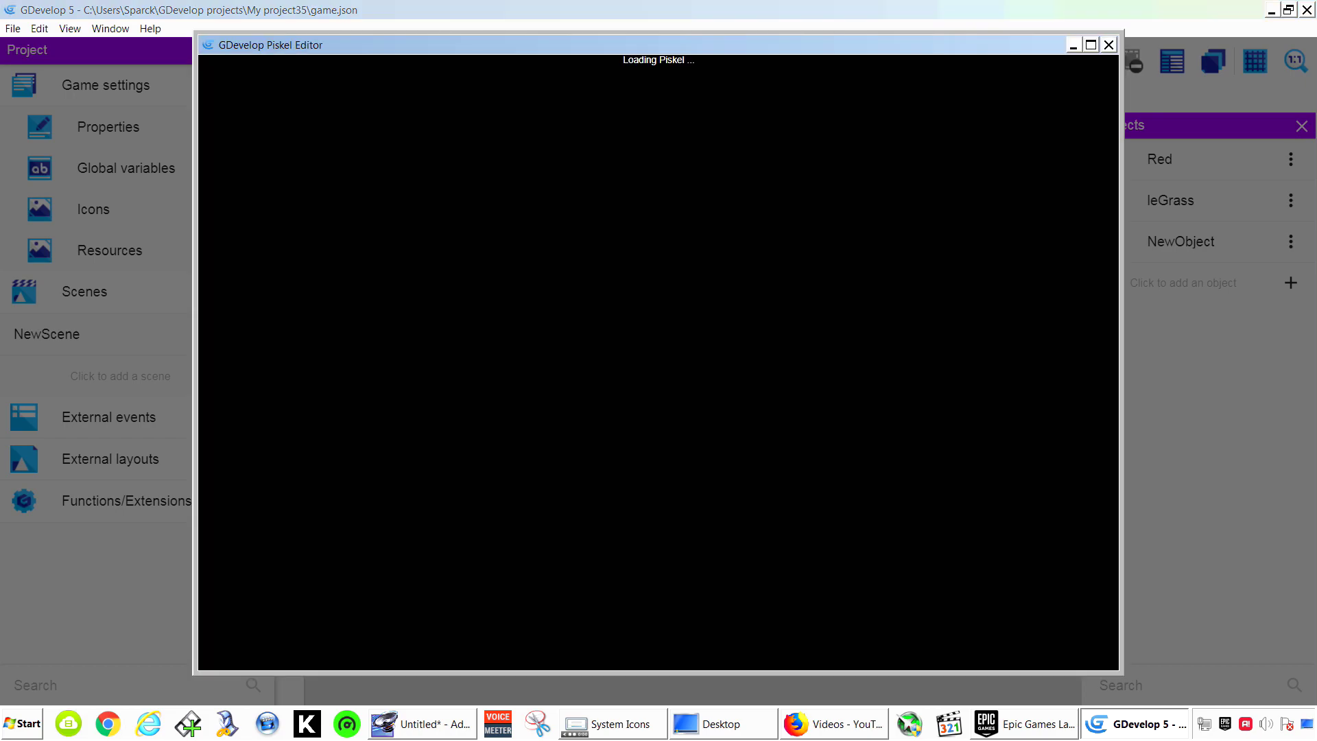
Fill the whole canvas with bright blue, save the image and apply the new sprite object
{"action": "left_click", "coordinate": [227, 566]}
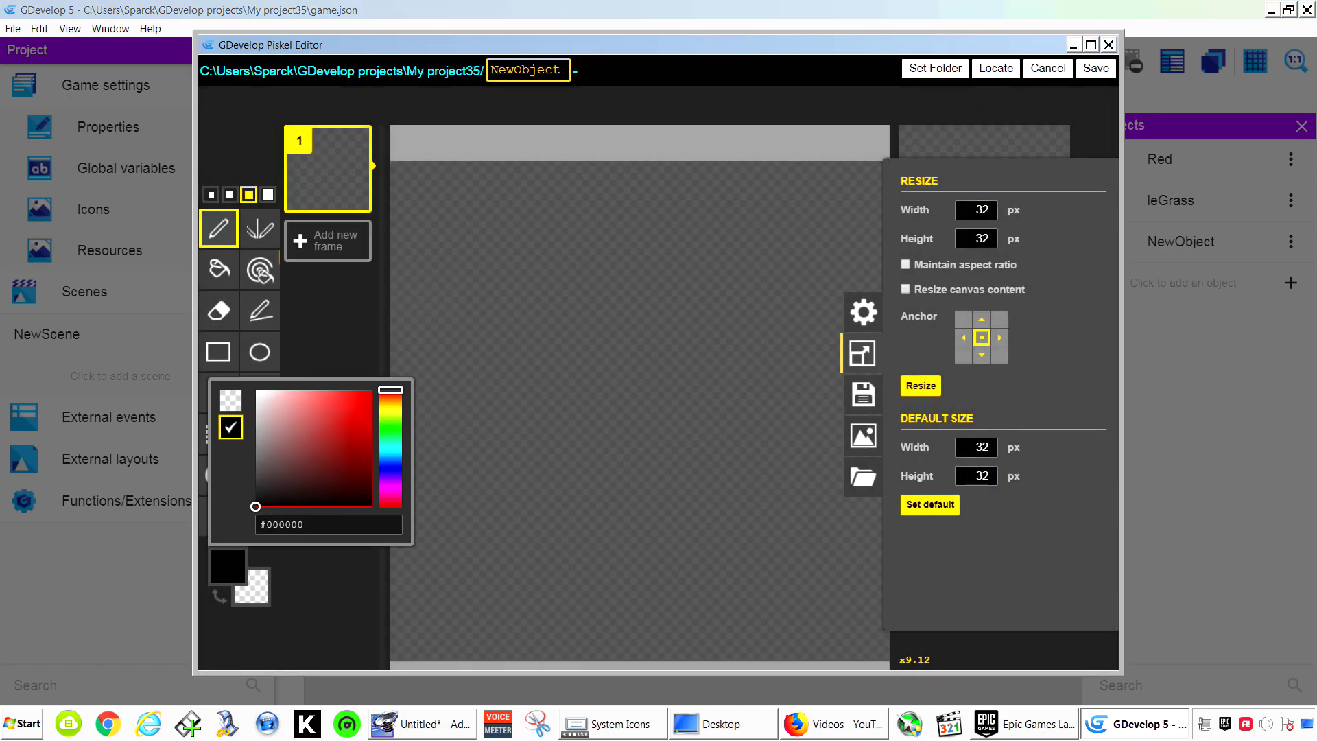
{"action": "left_click", "coordinate": [391, 465]}
{"action": "left_click_drag", "start_coordinate": [360, 406], "coordinate": [368, 395]}
{"action": "left_click", "coordinate": [219, 268]}
{"action": "left_click", "coordinate": [638, 411]}
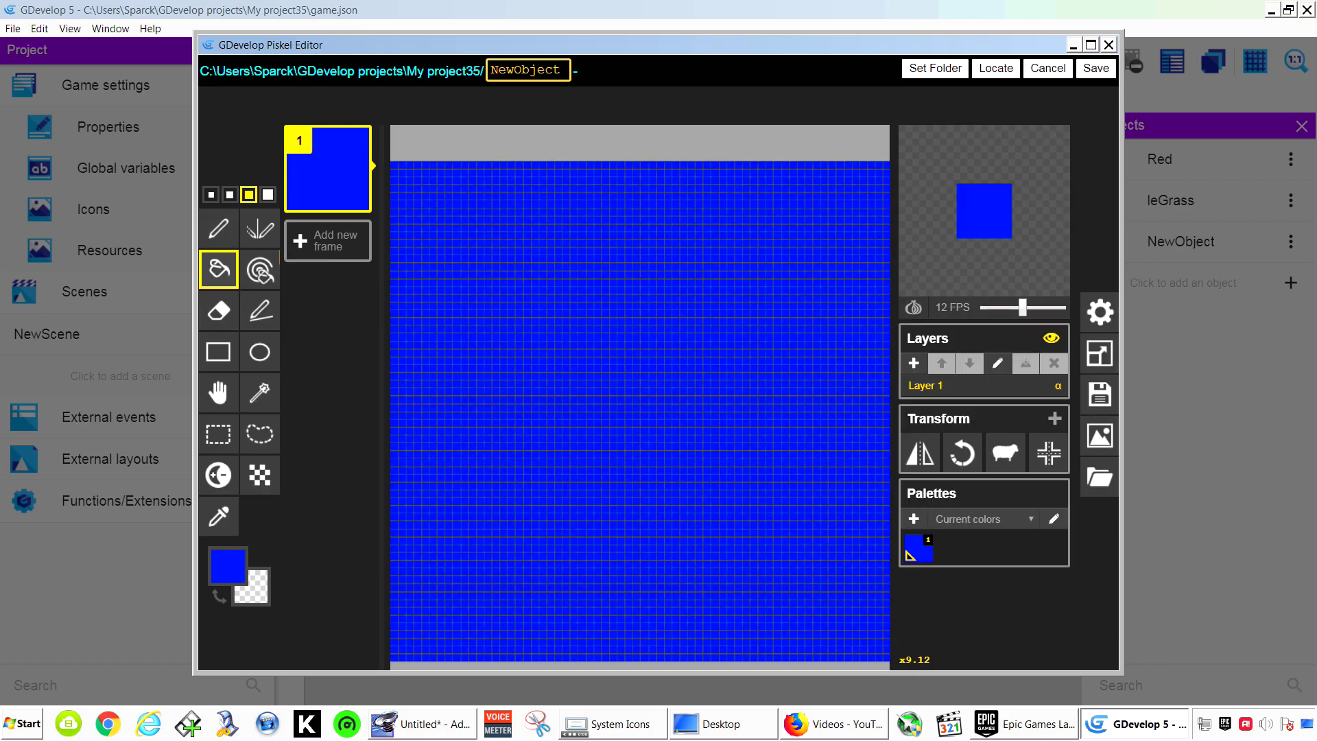
{"action": "left_click", "coordinate": [1095, 68]}
{"action": "left_click", "coordinate": [942, 511]}
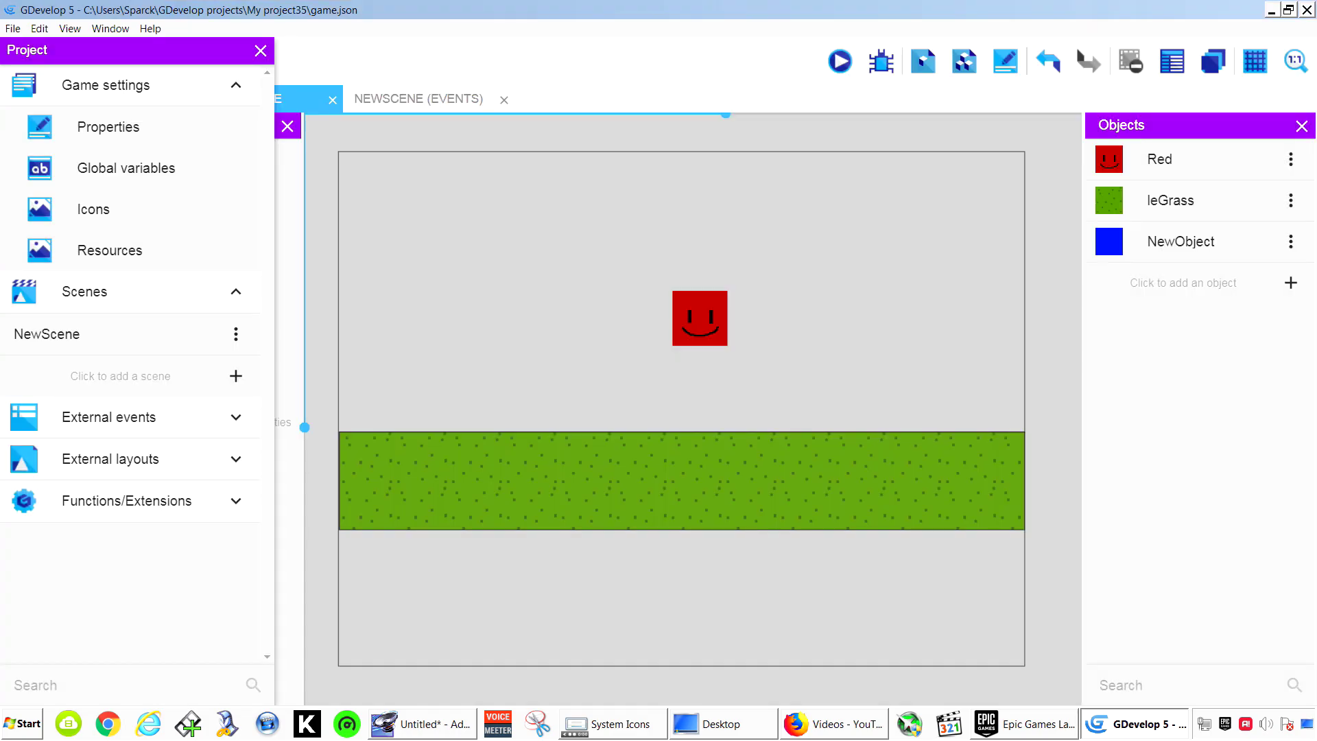
Rename the blue object as respawn and place an instance of it on the left end of the grass strip
{"action": "left_click", "coordinate": [1181, 241]}
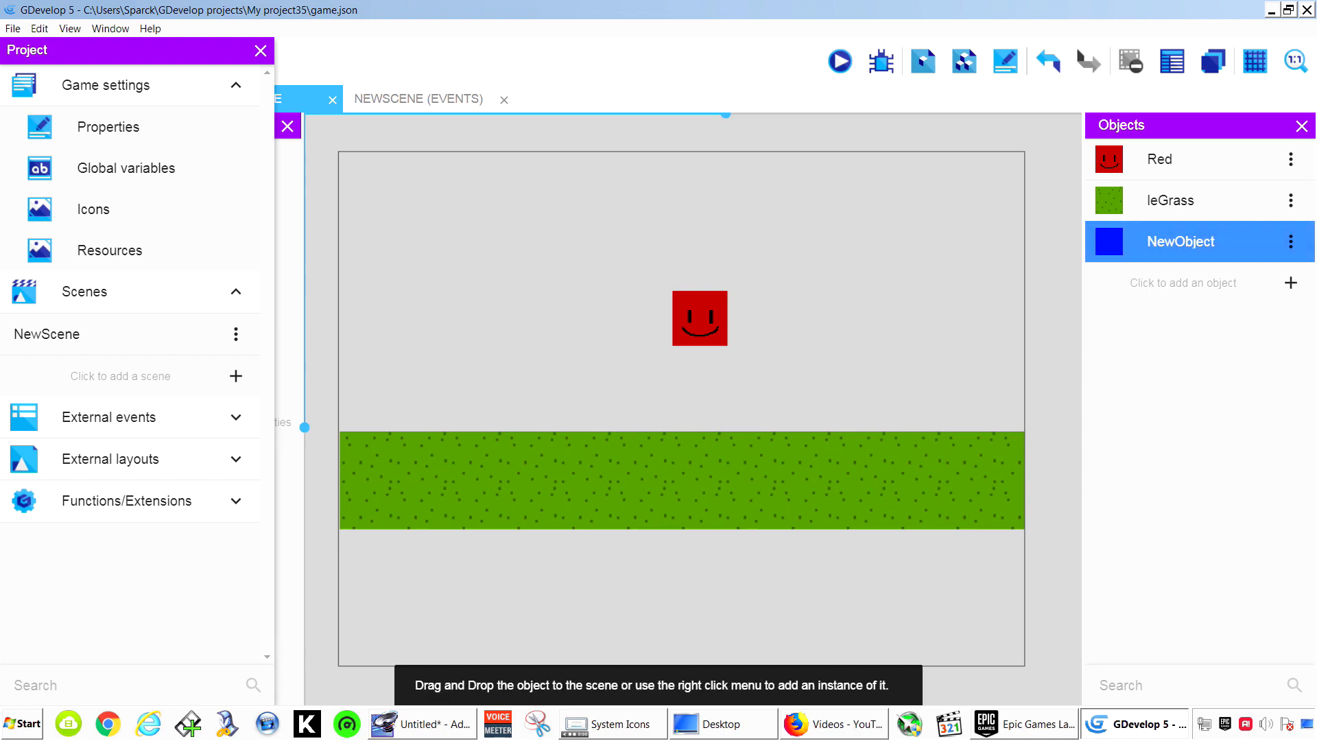
{"action": "left_click", "coordinate": [1290, 241]}
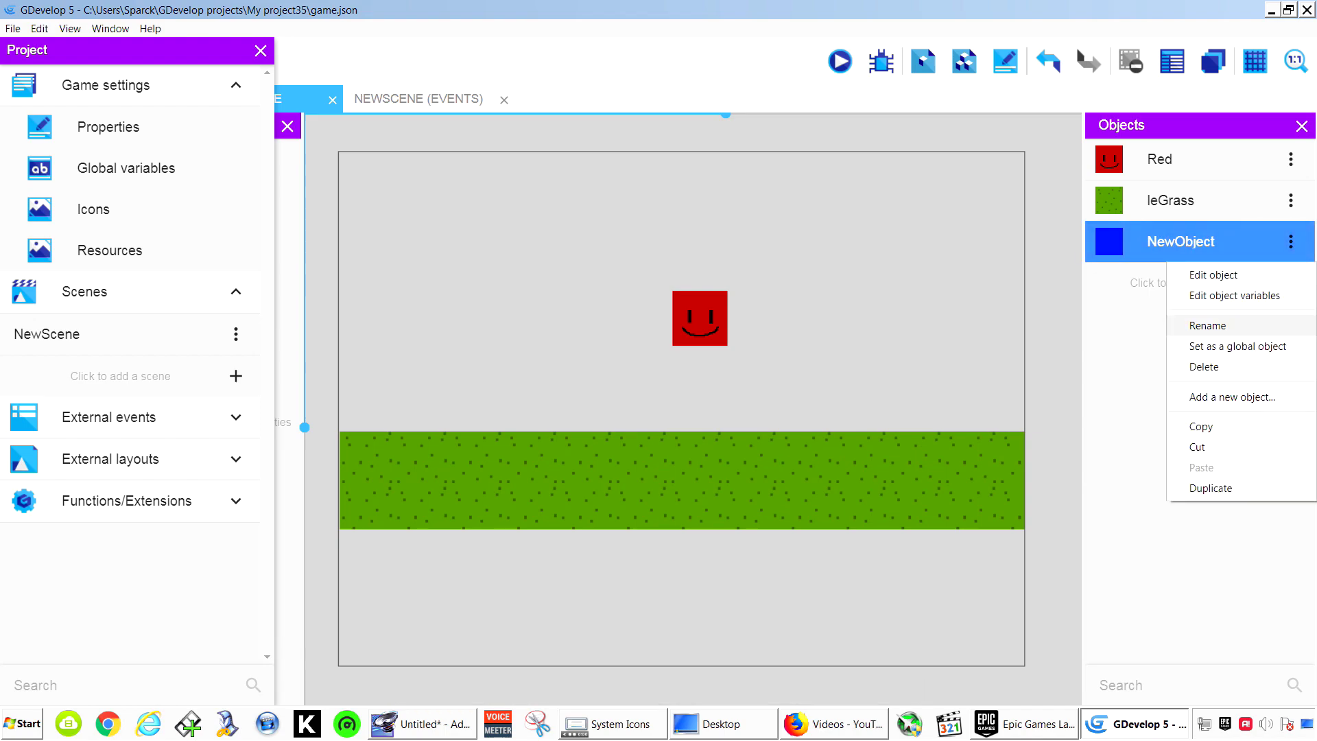
{"action": "left_click", "coordinate": [1207, 325]}
{"action": "key", "text": "BackSpace"}
{"action": "key", "text": "BackSpace"}
{"action": "key", "text": "BackSpace"}
{"action": "key", "text": "BackSpace"}
{"action": "key", "text": "BackSpace"}
{"action": "key", "text": "BackSpace"}
{"action": "key", "text": "BackSpace"}
{"action": "key", "text": "BackSpace"}
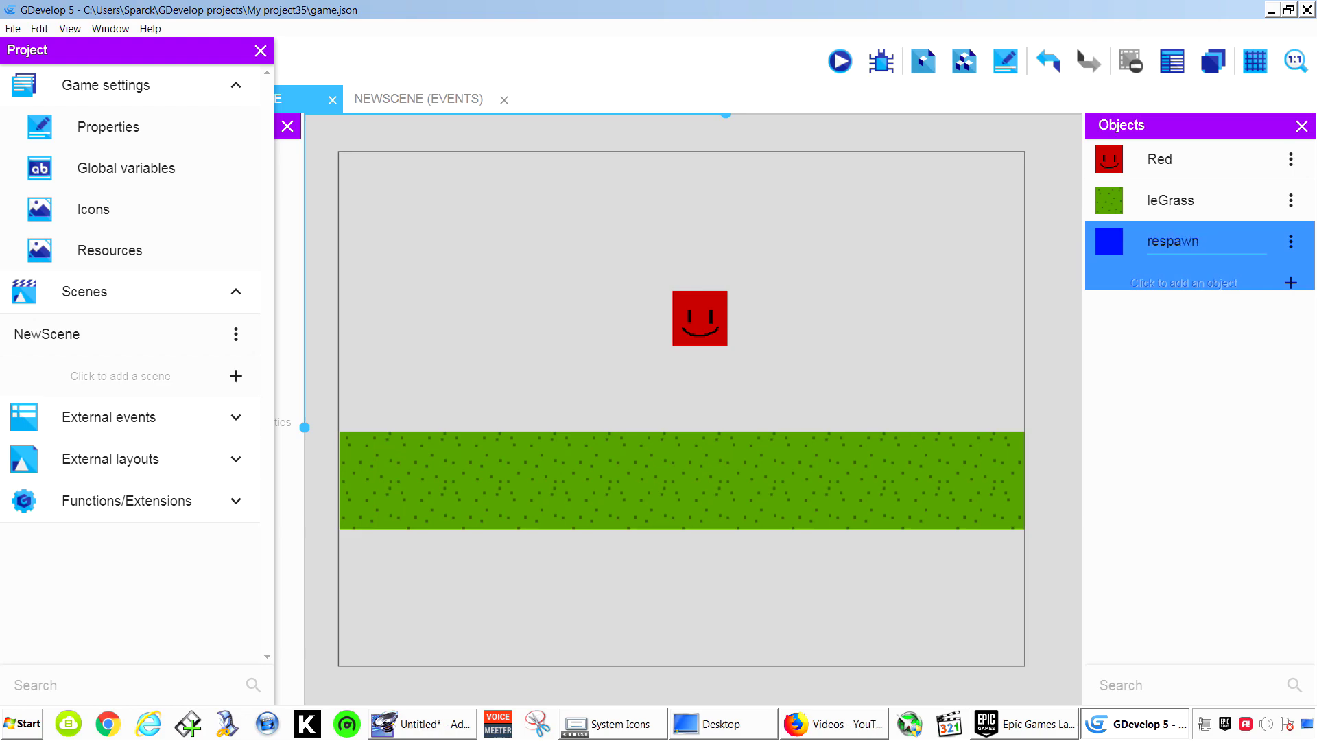
{"action": "key", "text": "Return"}
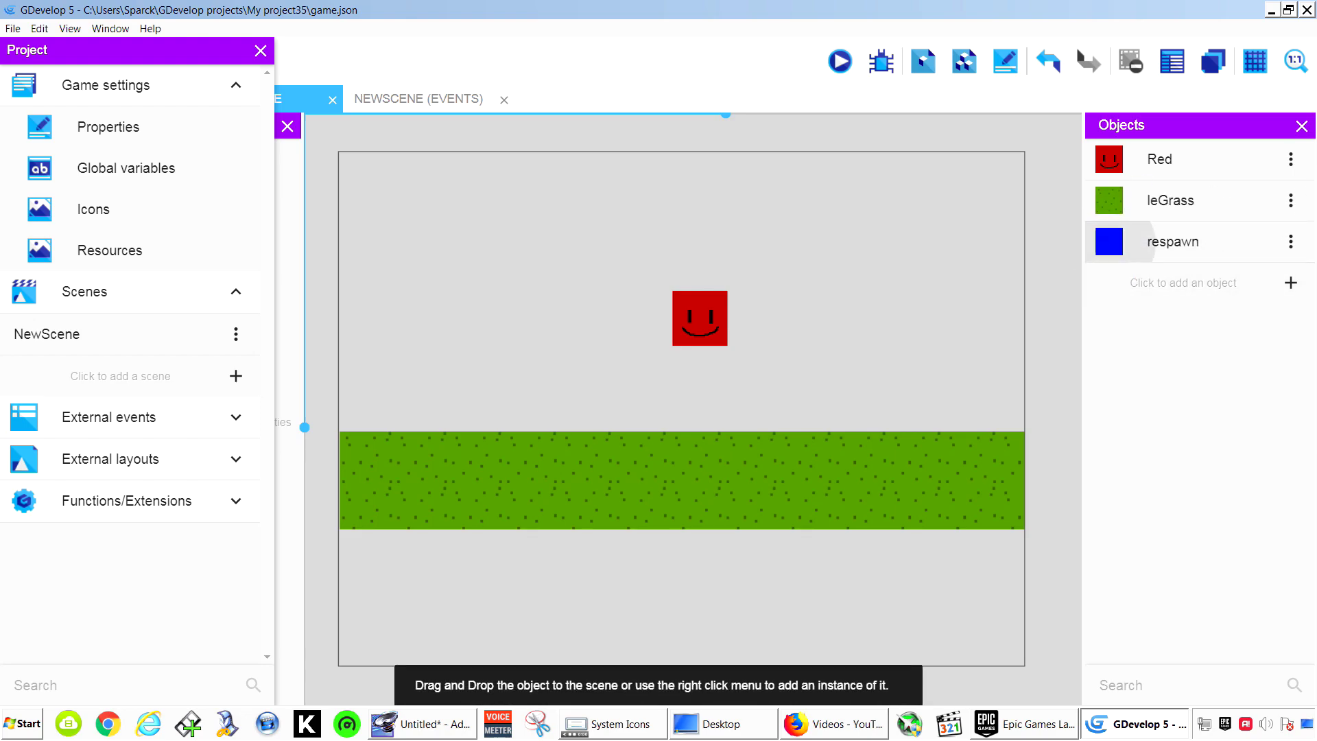
{"action": "left_click_drag", "start_coordinate": [1166, 242], "coordinate": [388, 402]}
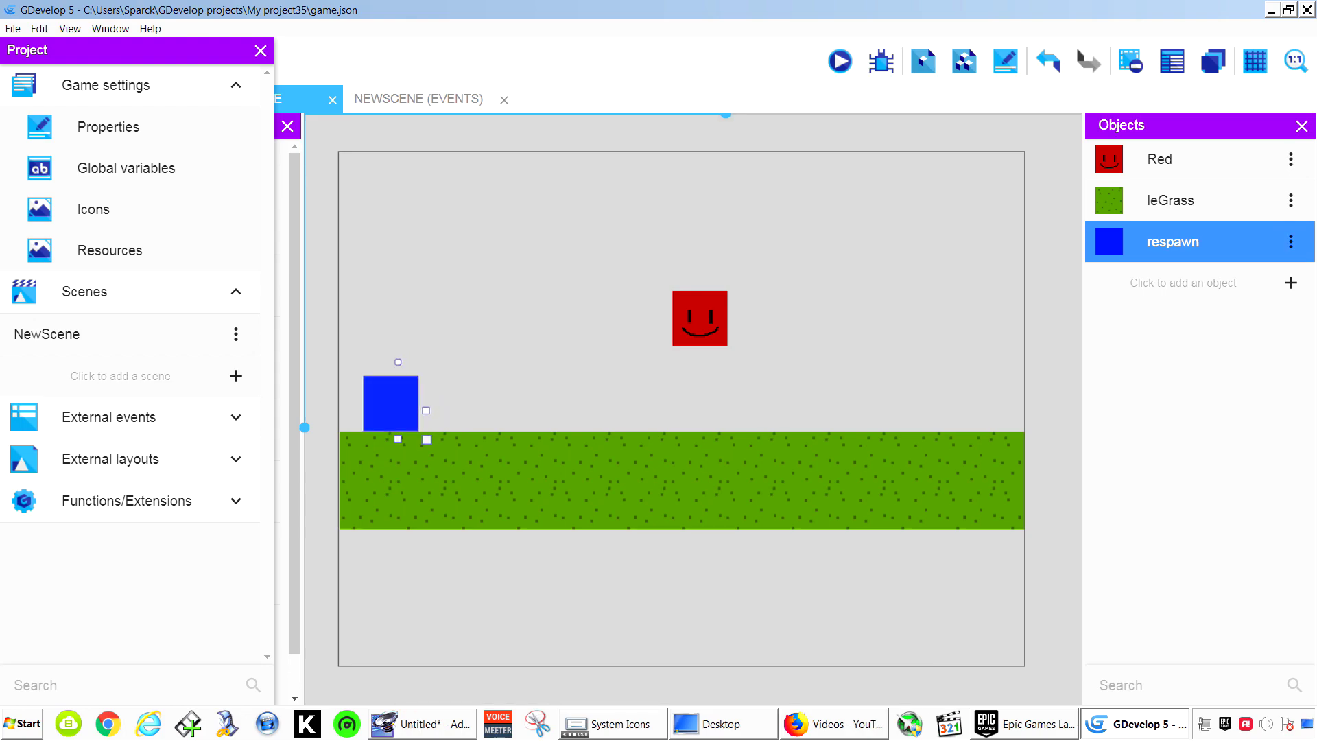
Add a new event to NewScene's events with the condition "At the beginning of the scene"
{"action": "left_click", "coordinate": [436, 99]}
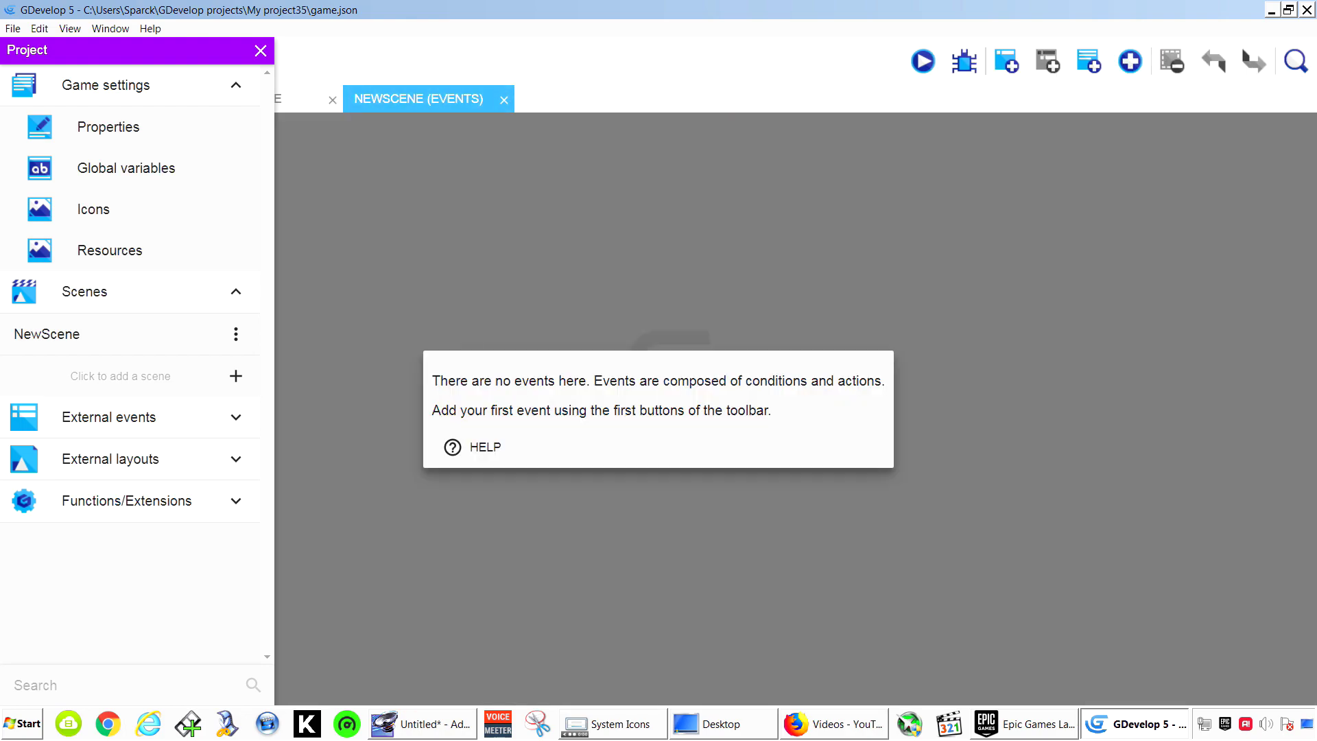
{"action": "left_click", "coordinate": [1007, 61]}
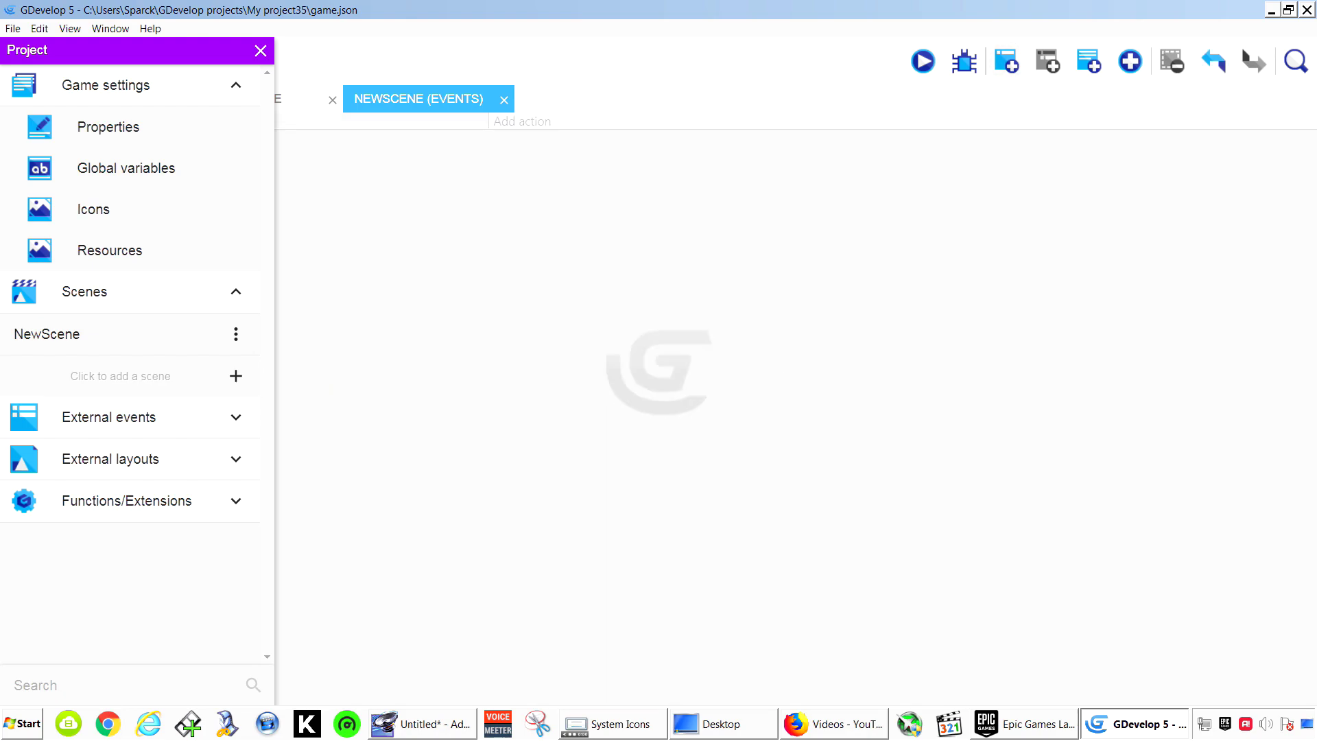
{"action": "left_click", "coordinate": [260, 50]}
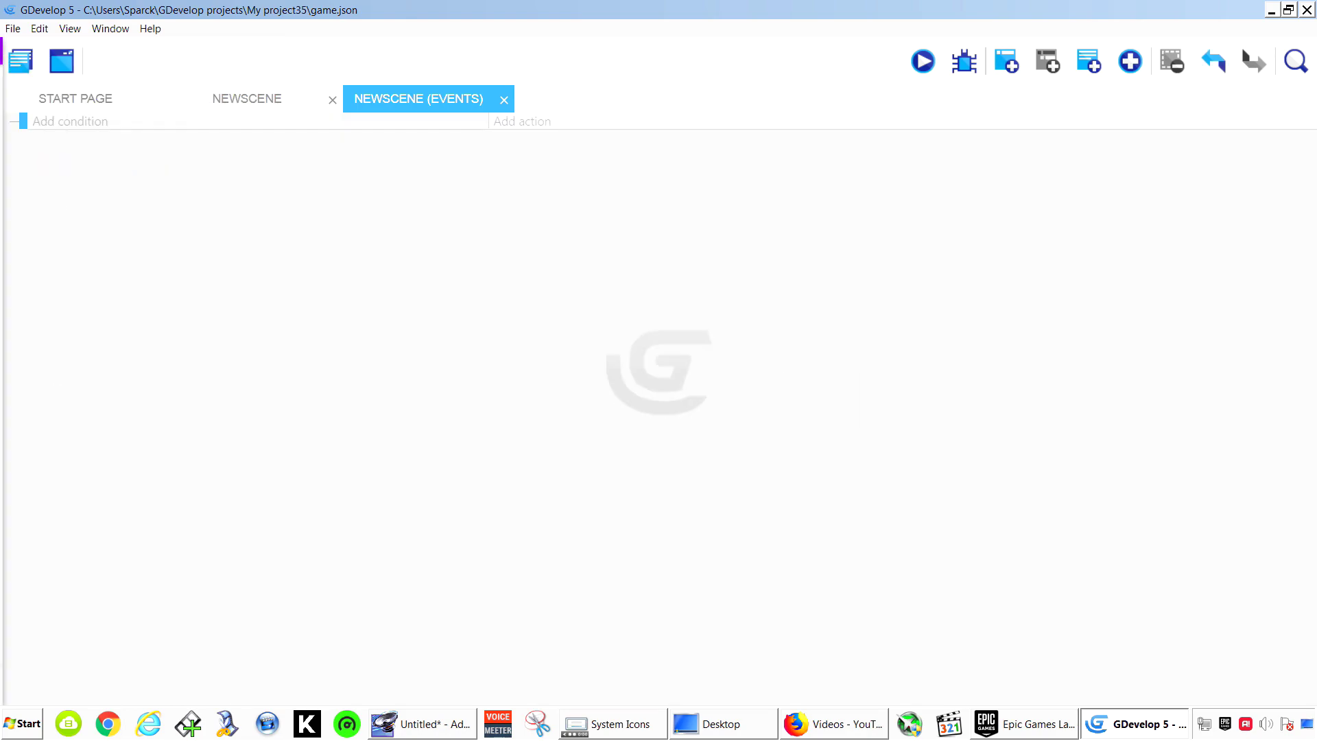
{"action": "left_click", "coordinate": [70, 120]}
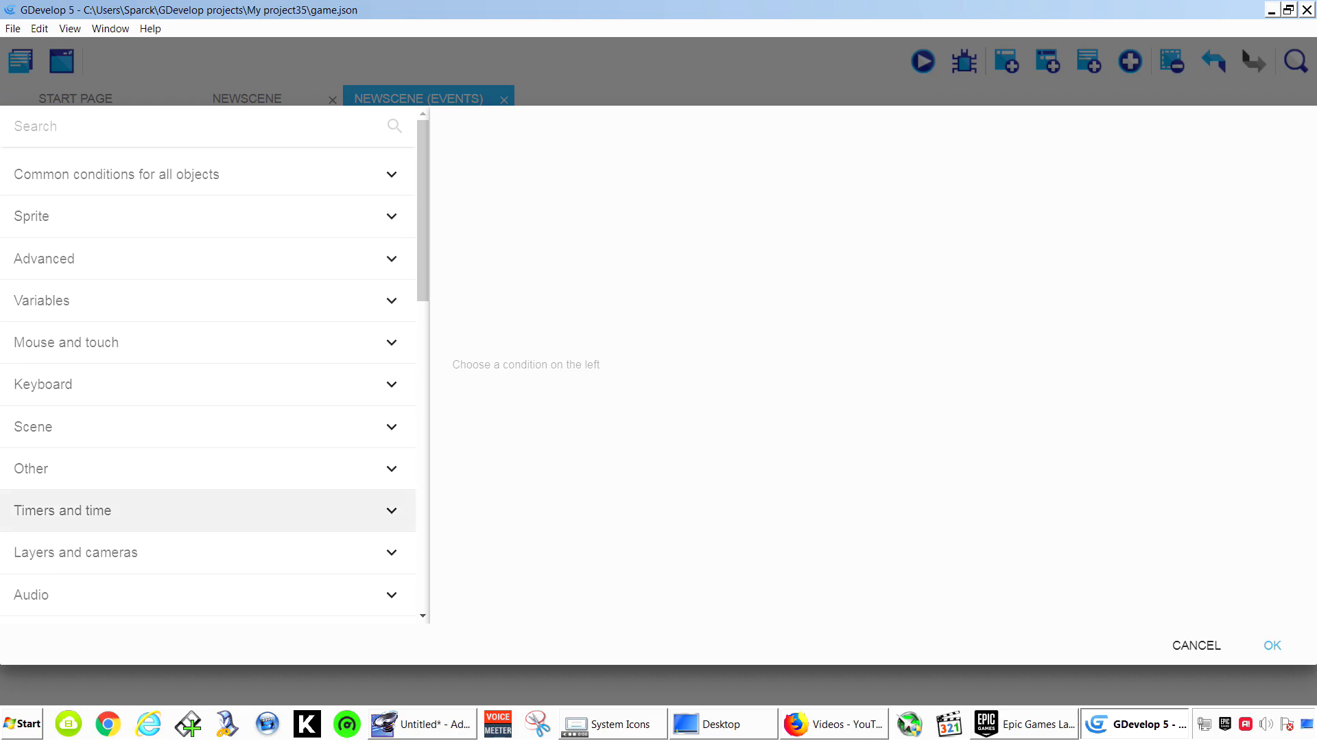
{"action": "left_click", "coordinate": [137, 426]}
{"action": "left_click", "coordinate": [220, 468]}
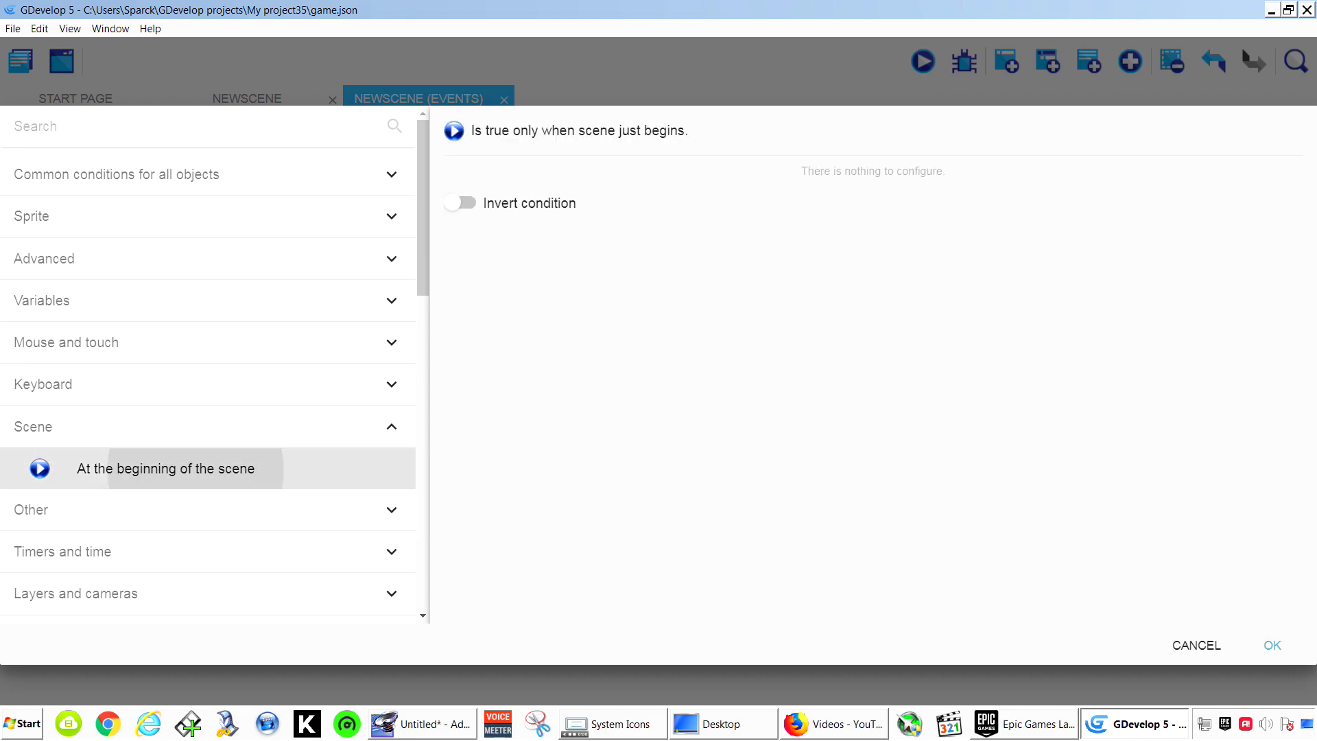
{"action": "left_click", "coordinate": [1272, 645]}
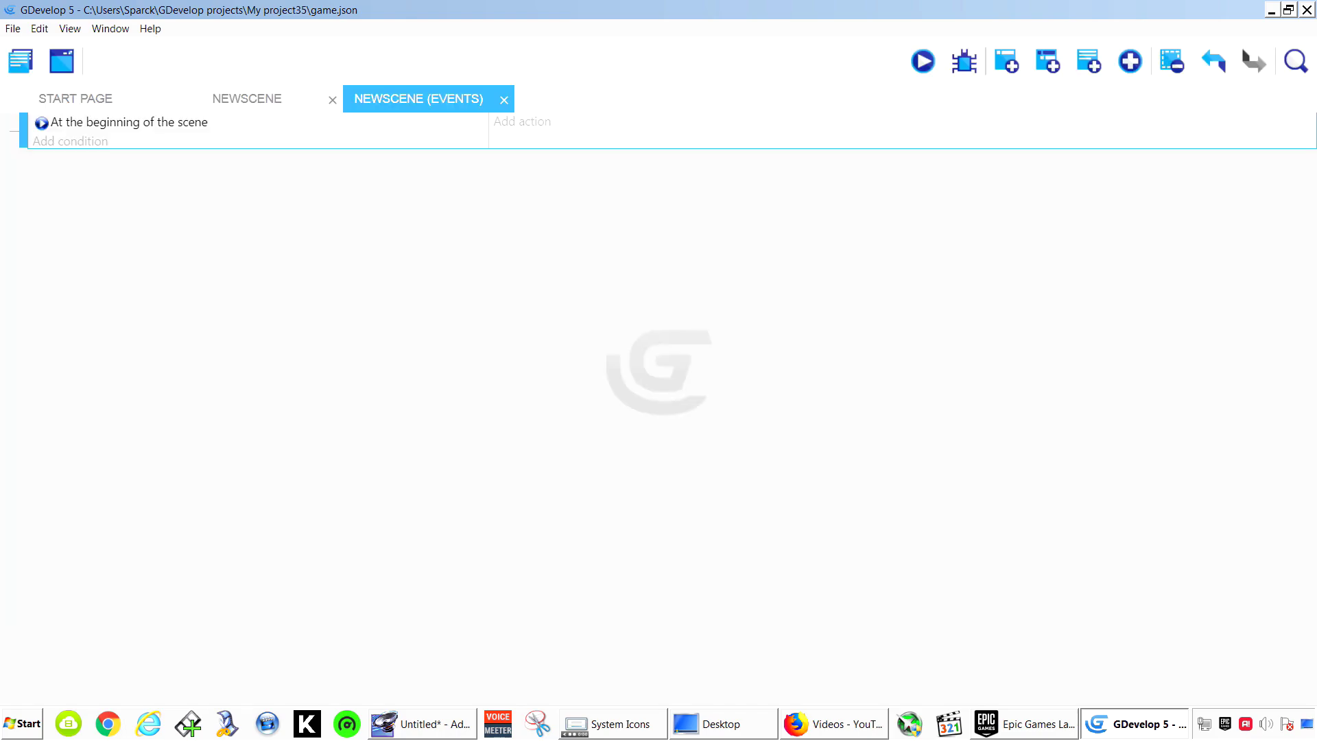
Add a Hide action for the respawn object to the beginning-of-scene event
{"action": "left_click", "coordinate": [521, 121]}
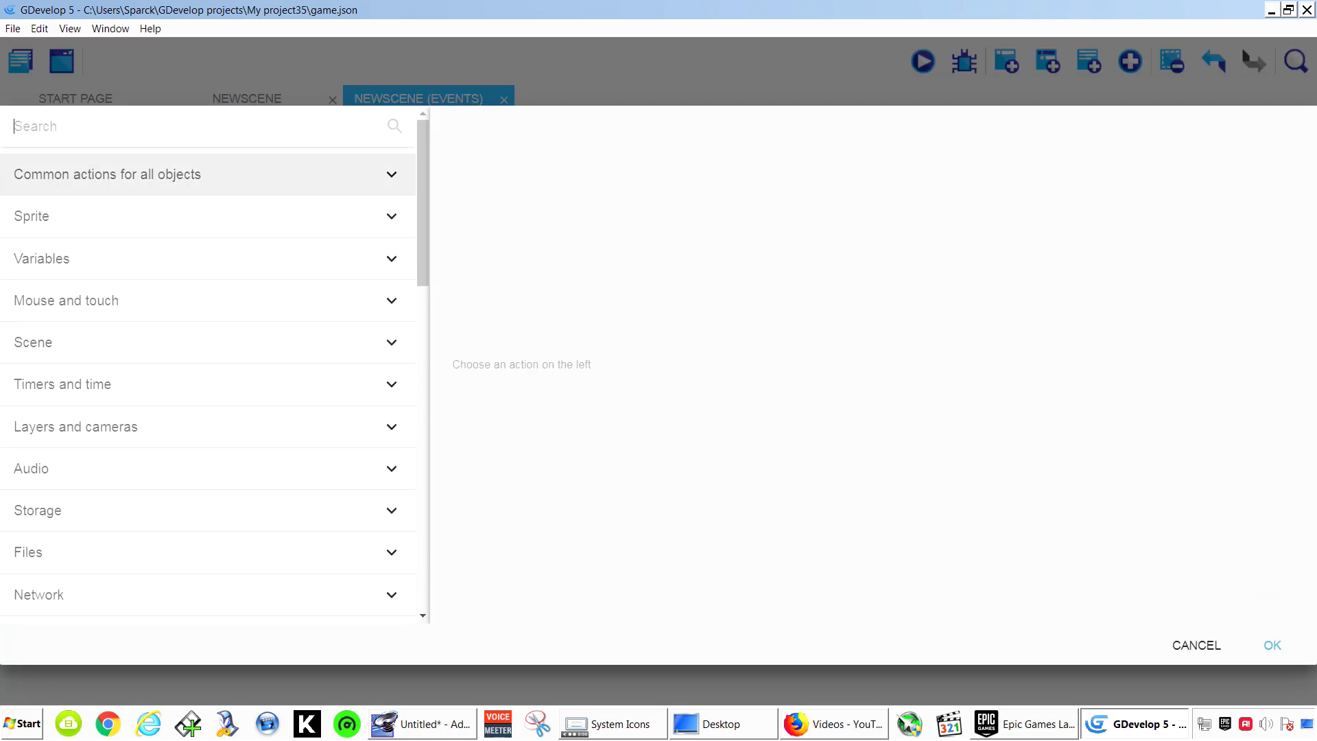
{"action": "left_click", "coordinate": [200, 174]}
{"action": "left_click", "coordinate": [200, 342]}
{"action": "left_click", "coordinate": [106, 384]}
{"action": "key", "text": "Down"}
{"action": "key", "text": "Down"}
{"action": "key", "text": "Down"}
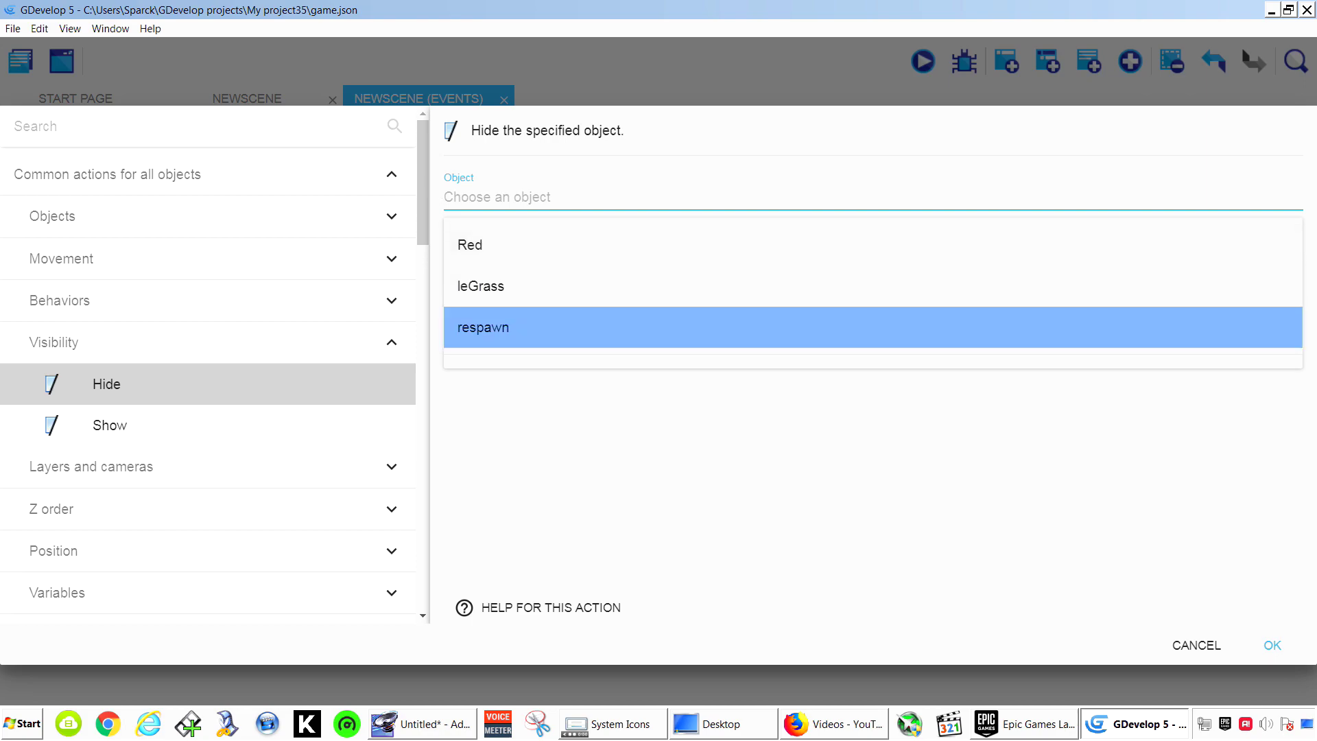
{"action": "key", "text": "Return"}
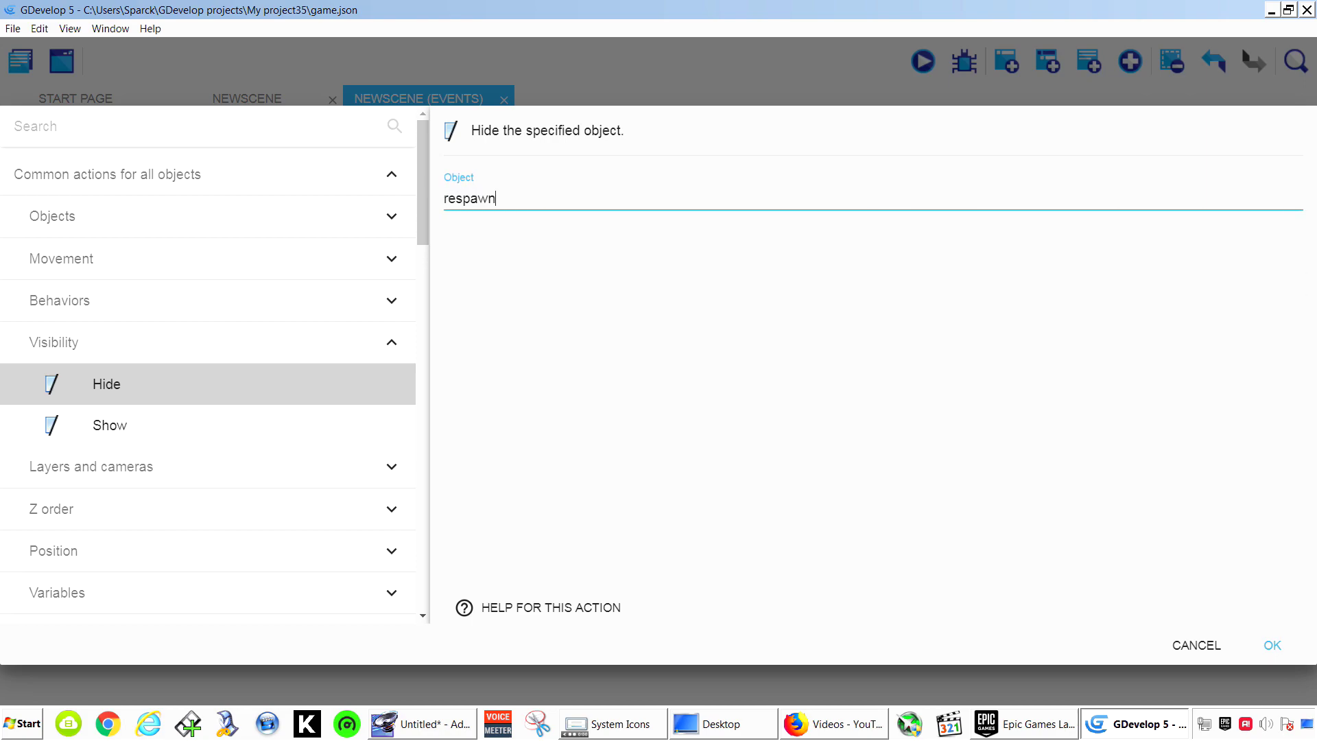
{"action": "key", "text": "Return"}
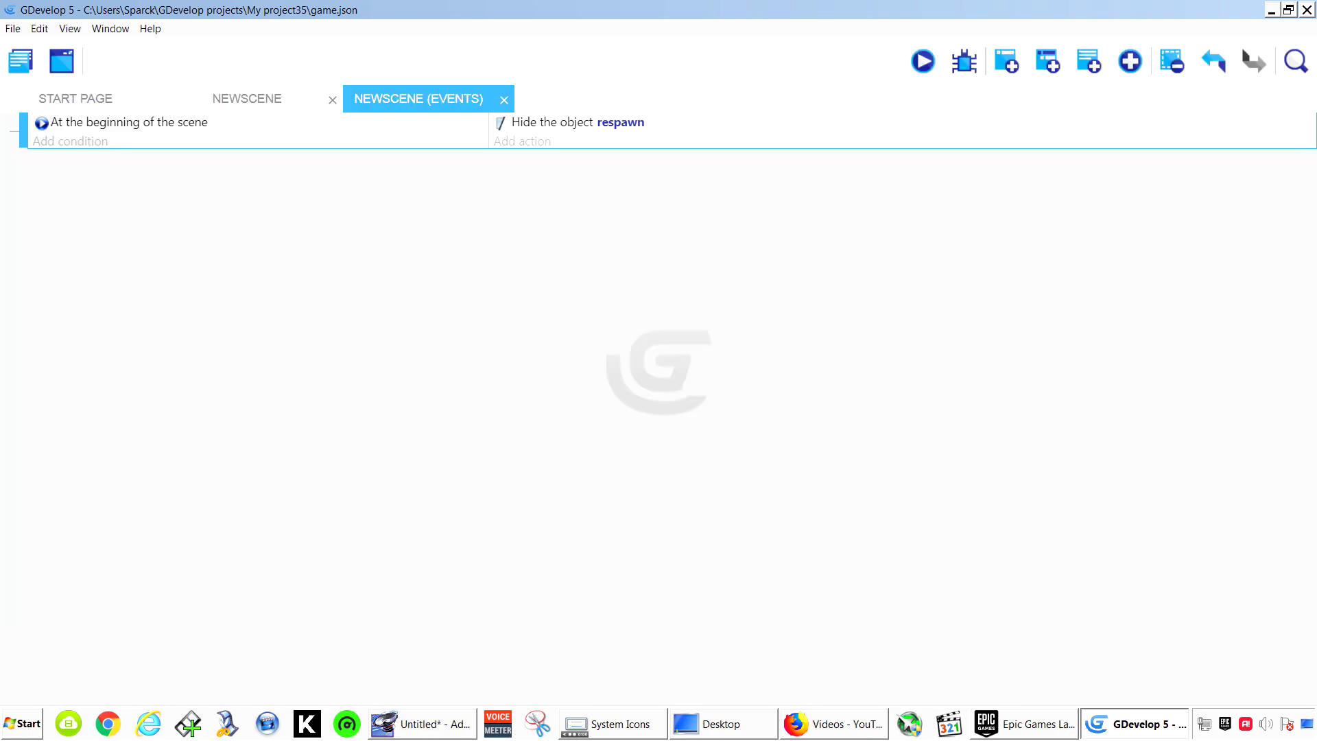
Preview the scene to check that the respawn object is hidden, move Red both ways, and close the preview
{"action": "key", "text": "F4"}
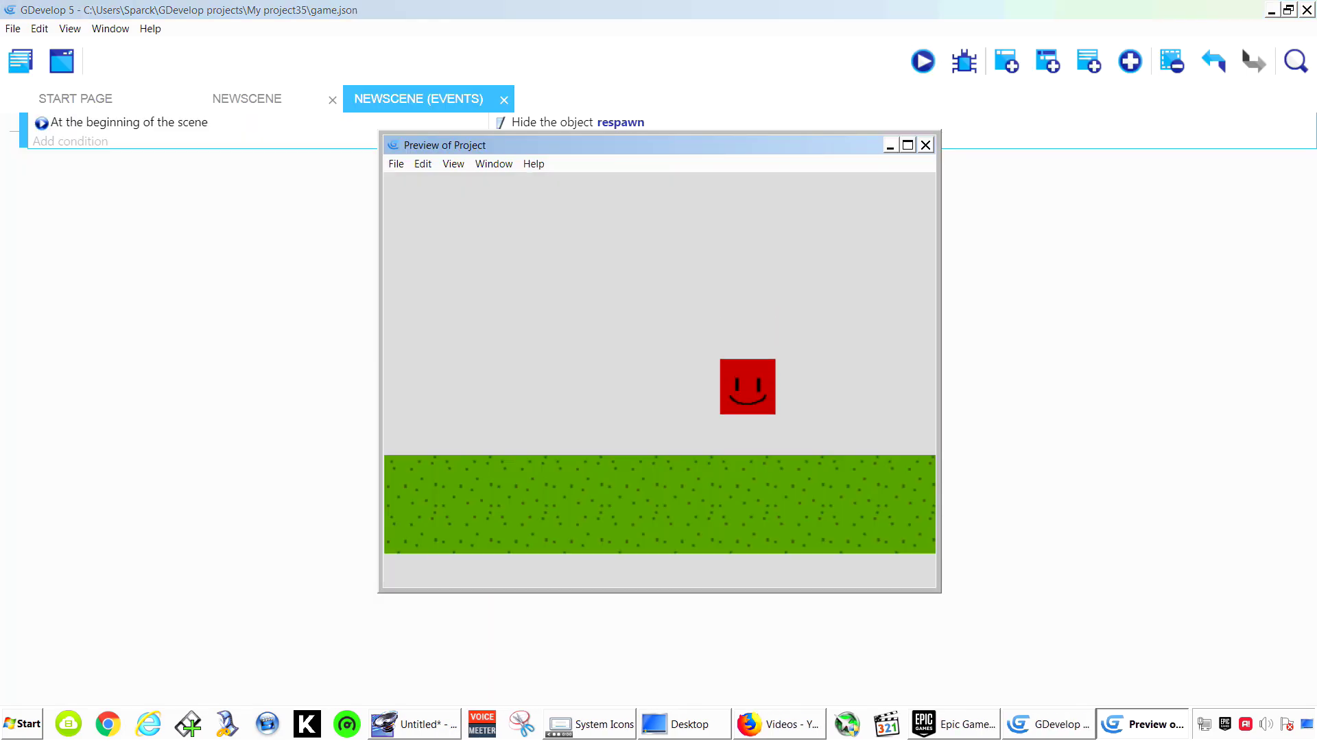
{"action": "key", "text": "Left"}
{"action": "key", "text": "Right"}
{"action": "key", "text": "alt+F4"}
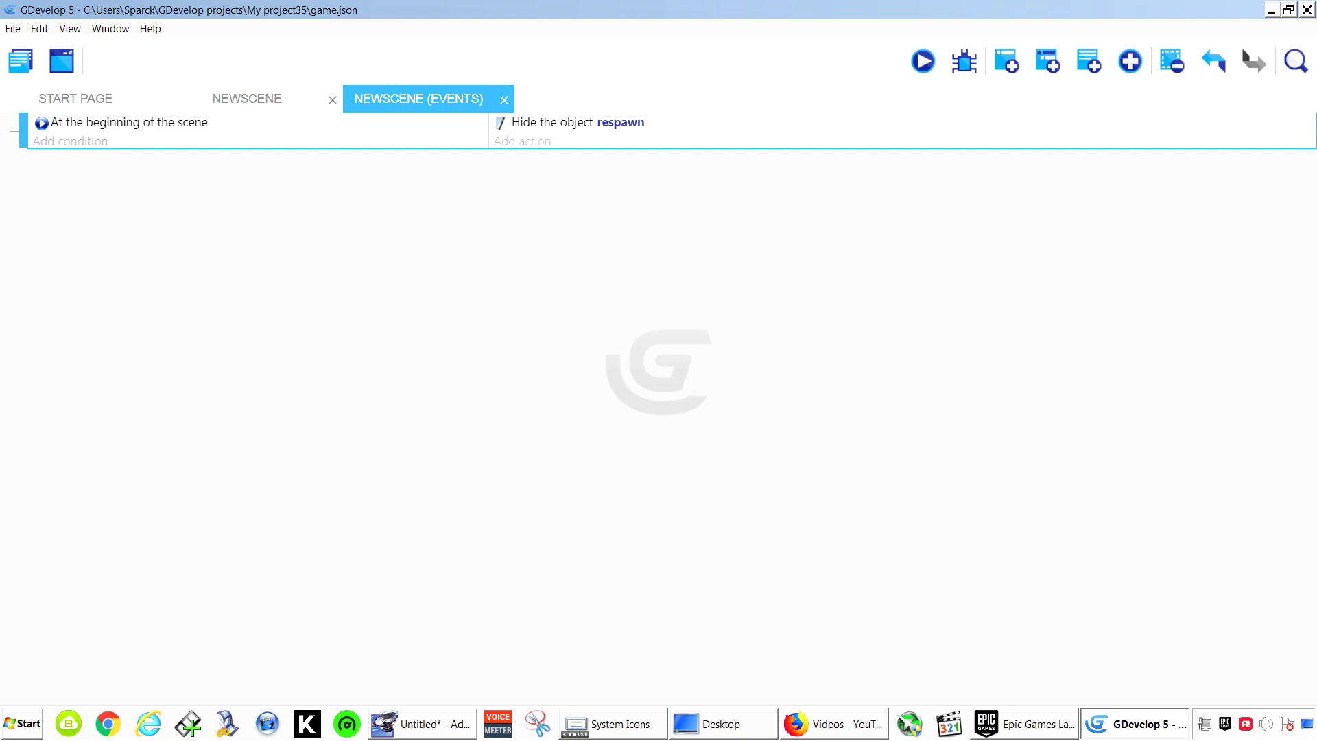
Change the event's Hide action for respawn into a Show action
{"action": "left_click", "coordinate": [578, 122]}
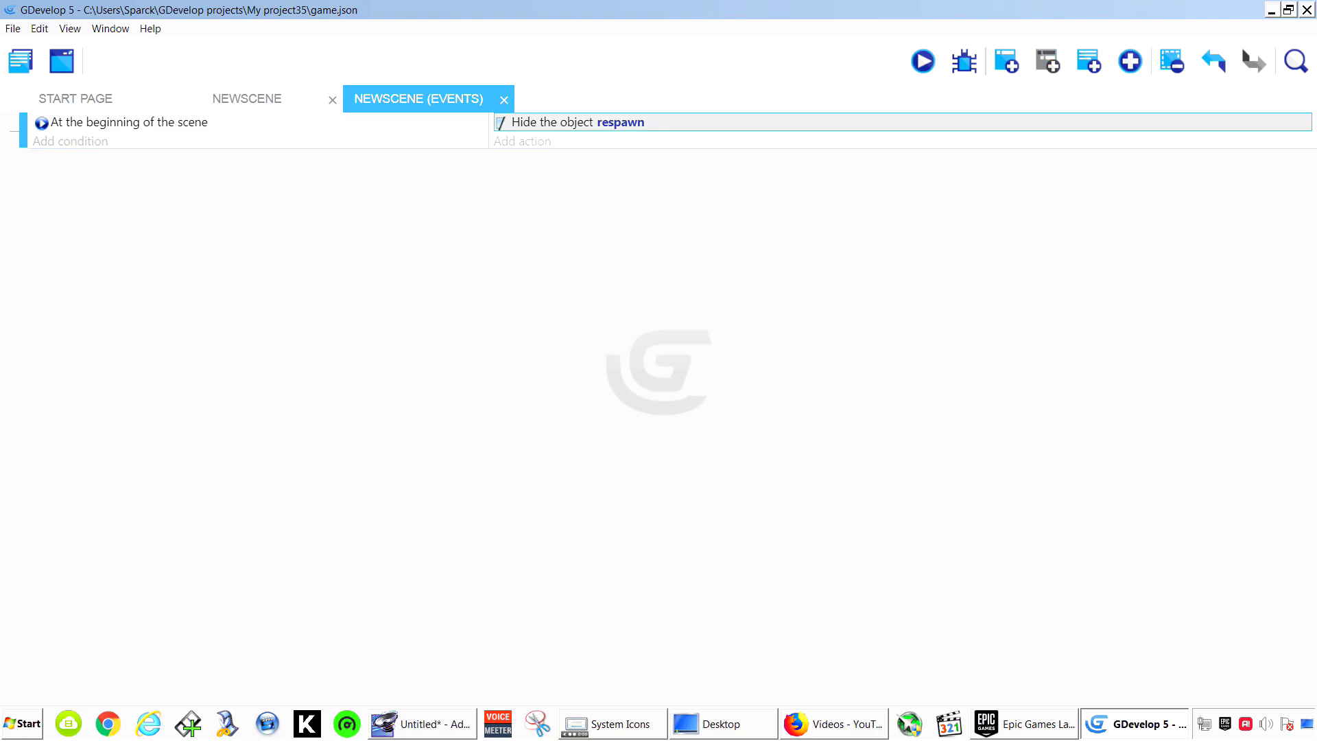
{"action": "double_click", "coordinate": [578, 122]}
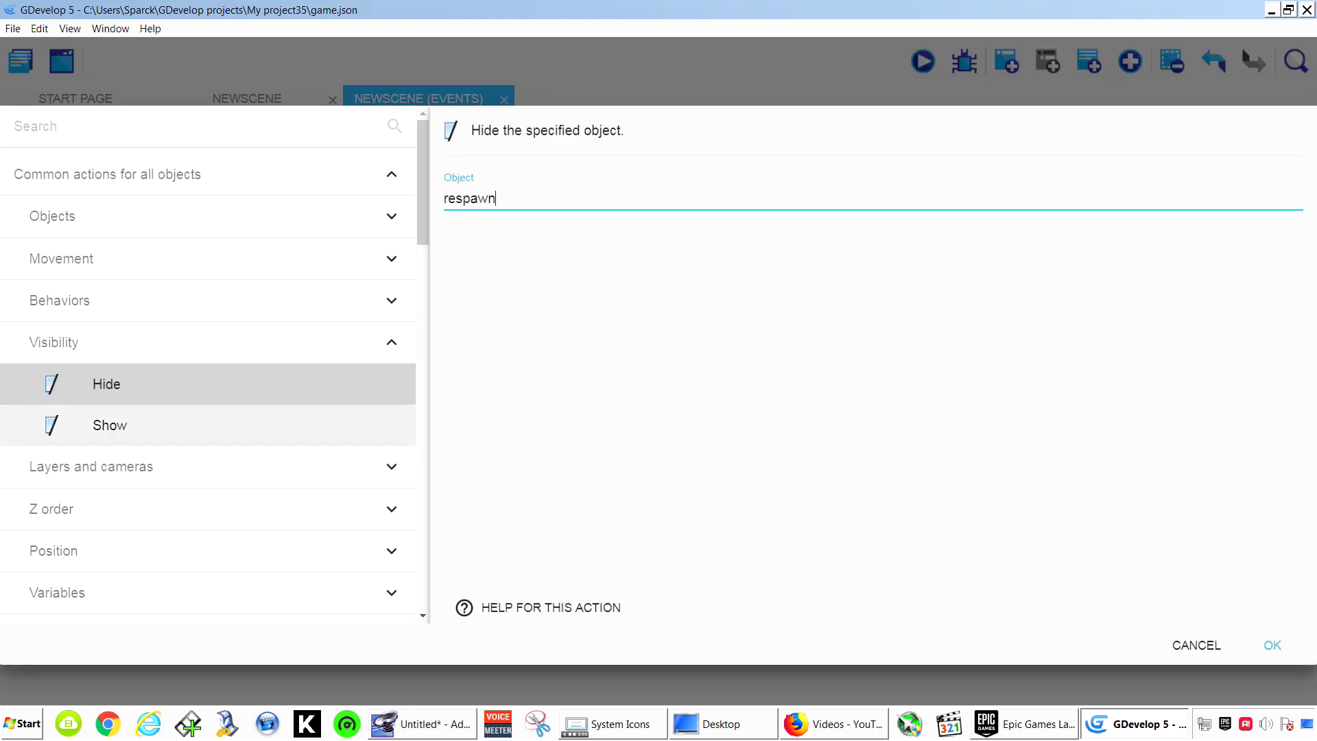
{"action": "left_click", "coordinate": [110, 425]}
{"action": "left_click", "coordinate": [1272, 645]}
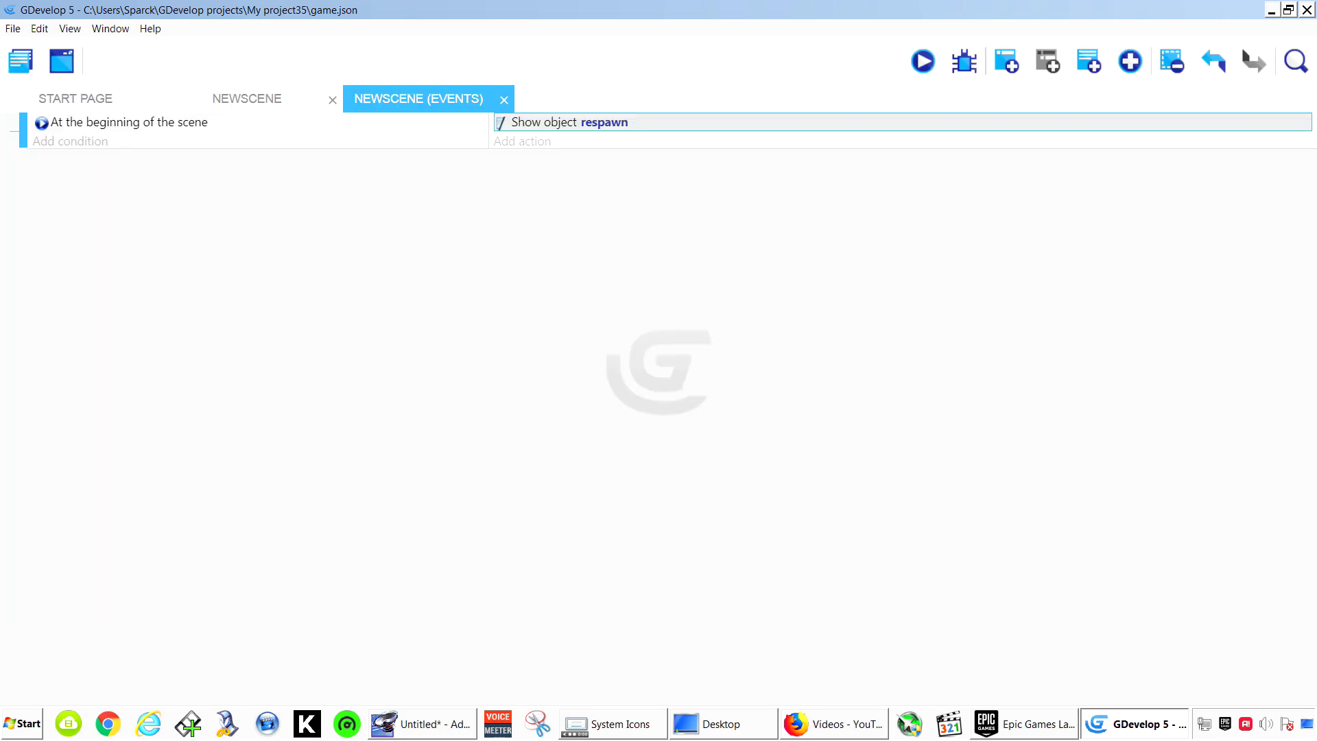
Preview the scene to check that respawn is shown, and change the event's Show action for respawn back to Hide
{"action": "key", "text": "F4"}
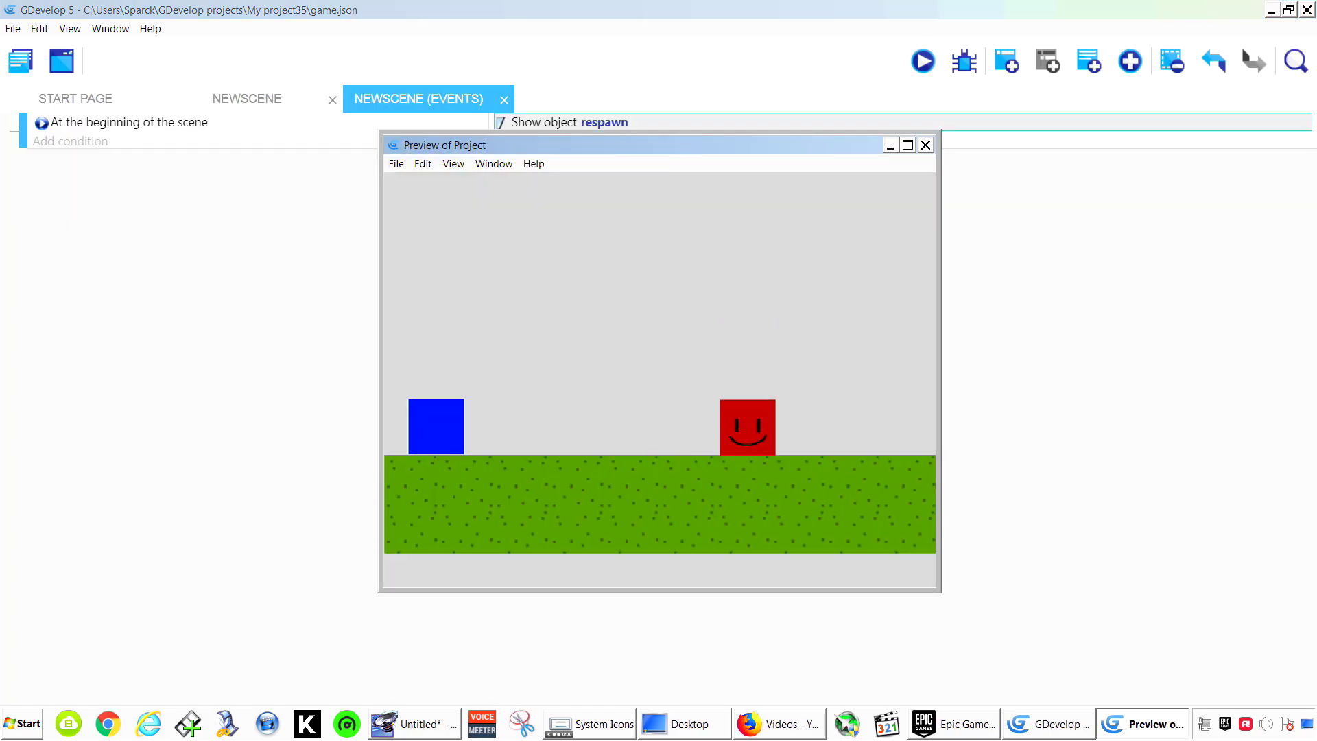
{"action": "key", "text": "alt+F4"}
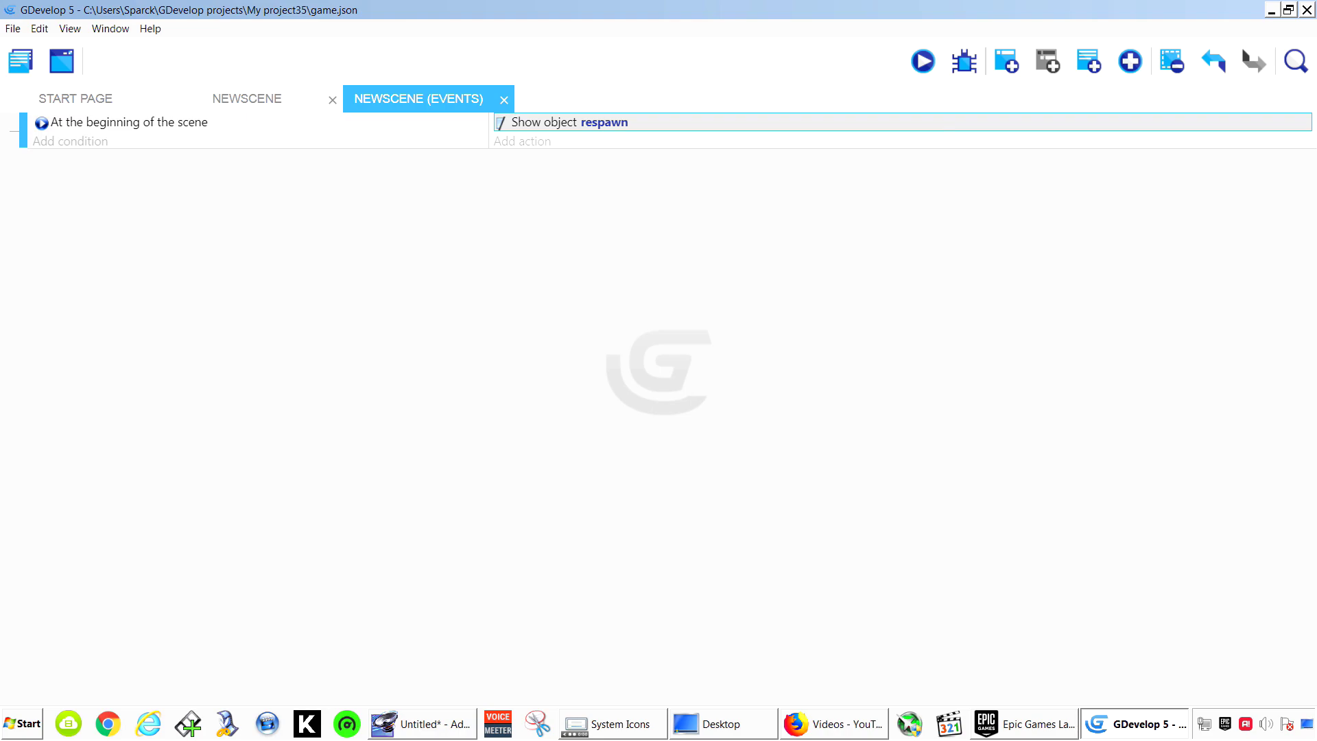
{"action": "double_click", "coordinate": [544, 122]}
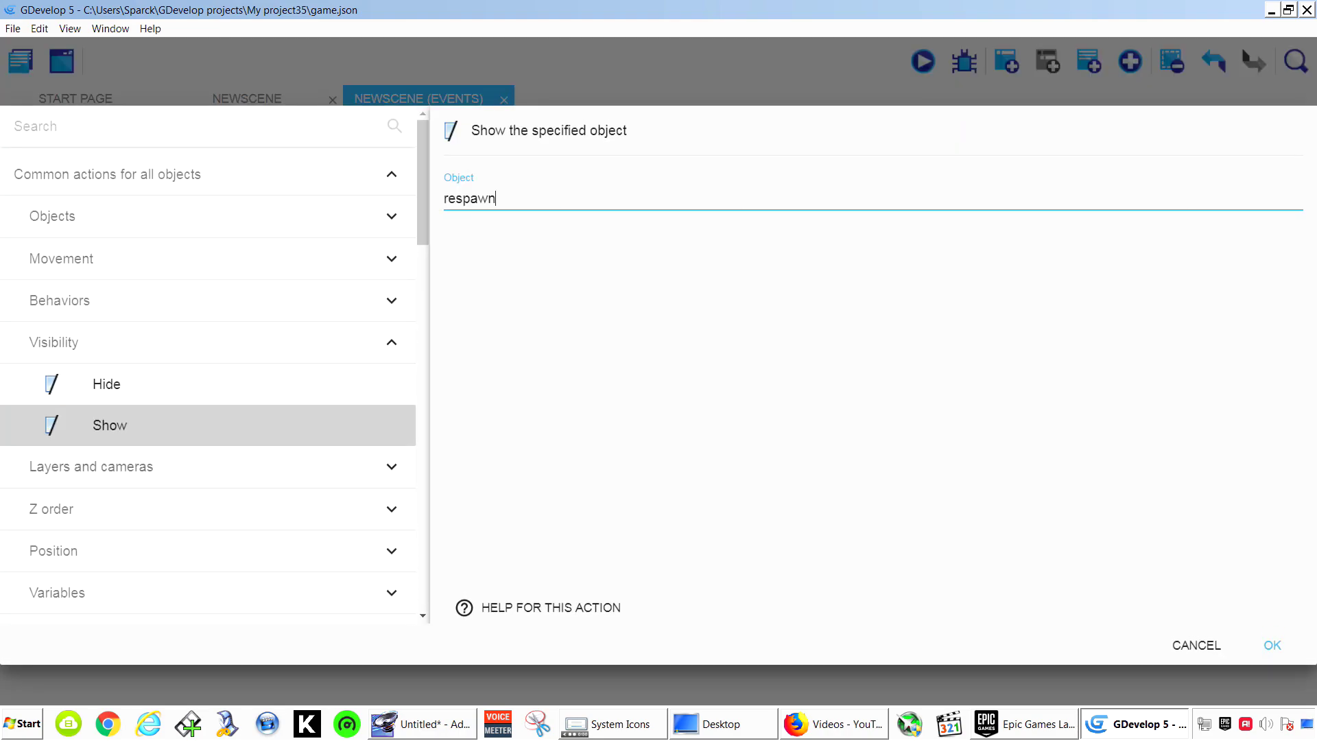
{"action": "key", "text": "Up"}
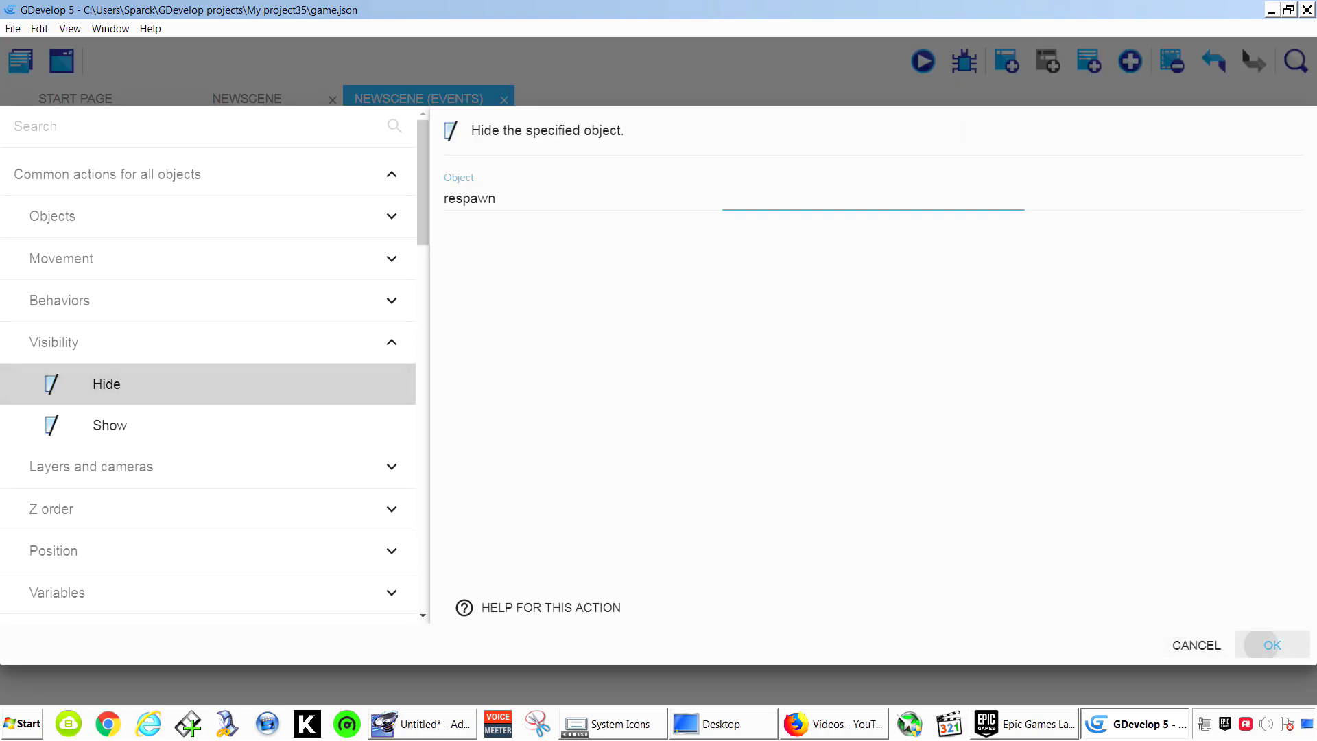
{"action": "key", "text": "Return"}
Add a new Sprite object to NewScene, give it an animation and open that animation in Piskel
{"action": "left_click", "coordinate": [264, 98]}
{"action": "left_click", "coordinate": [1290, 283]}
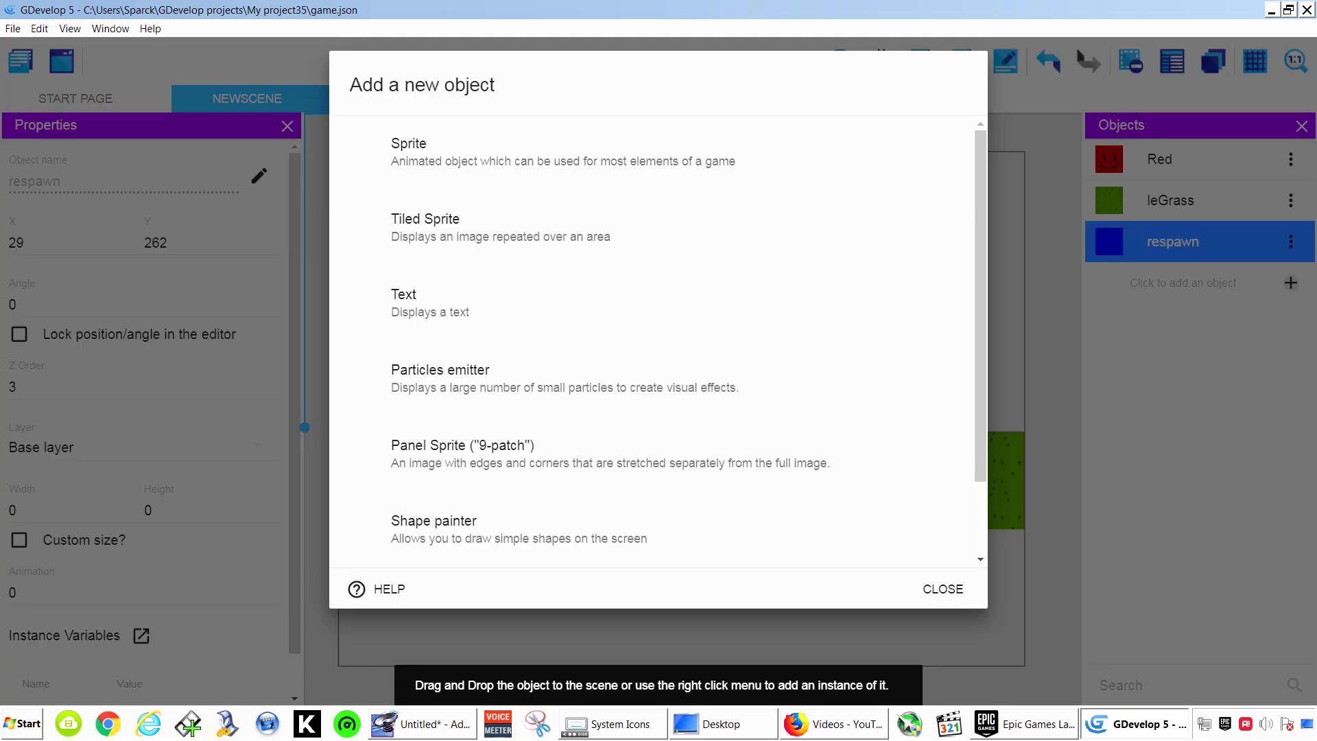
{"action": "left_click", "coordinate": [562, 207]}
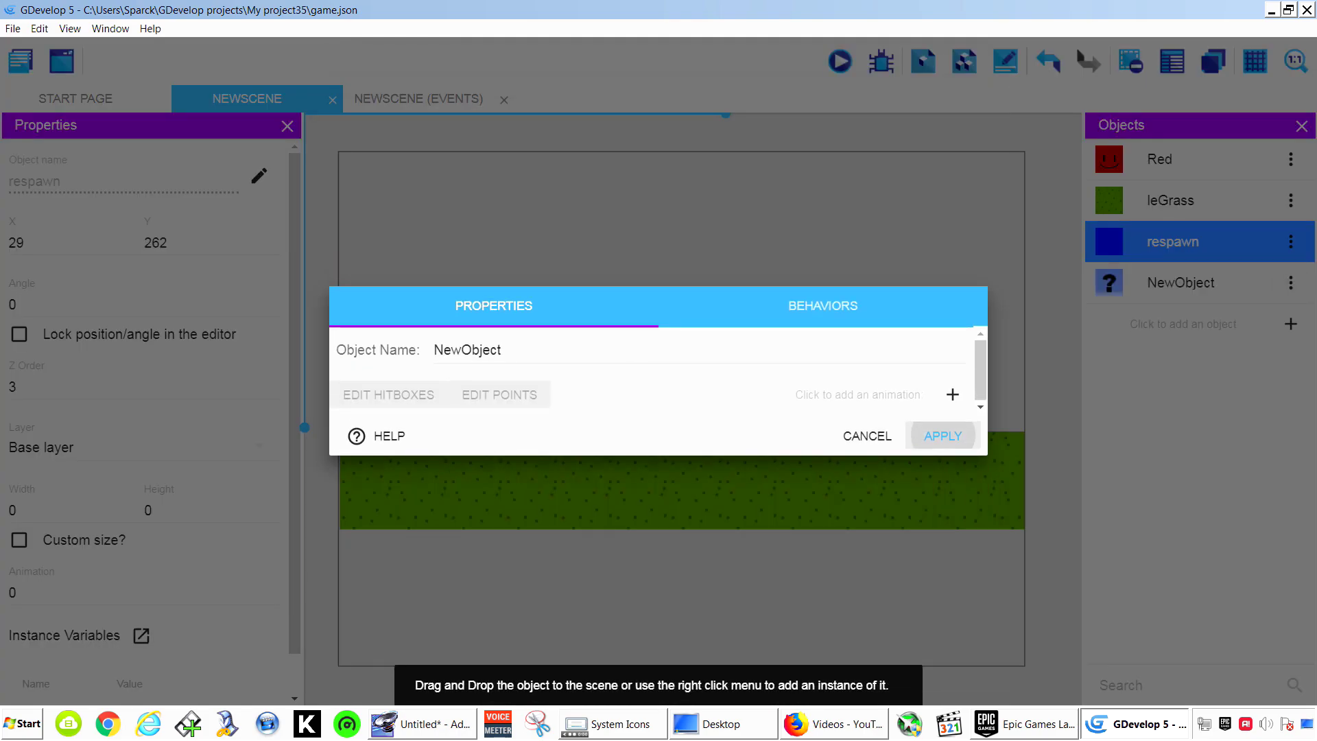
{"action": "left_click", "coordinate": [952, 395]}
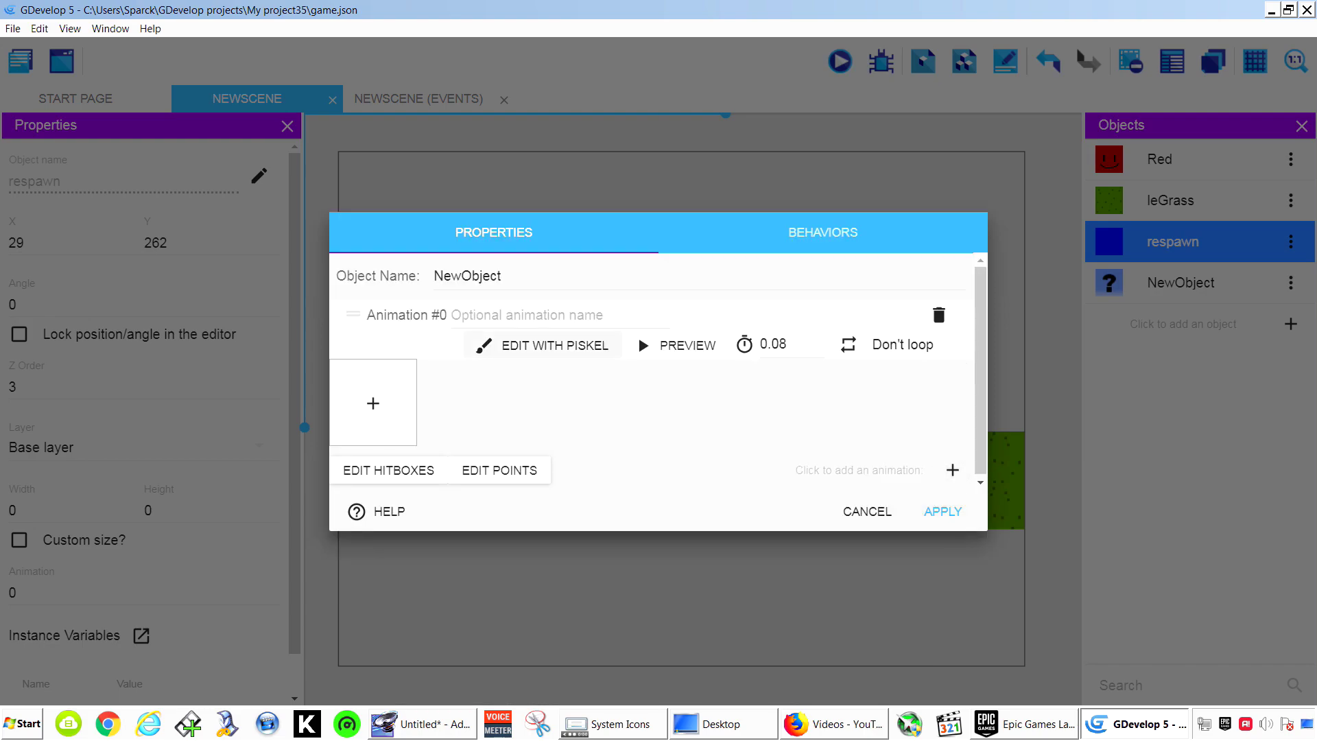
{"action": "left_click", "coordinate": [542, 345]}
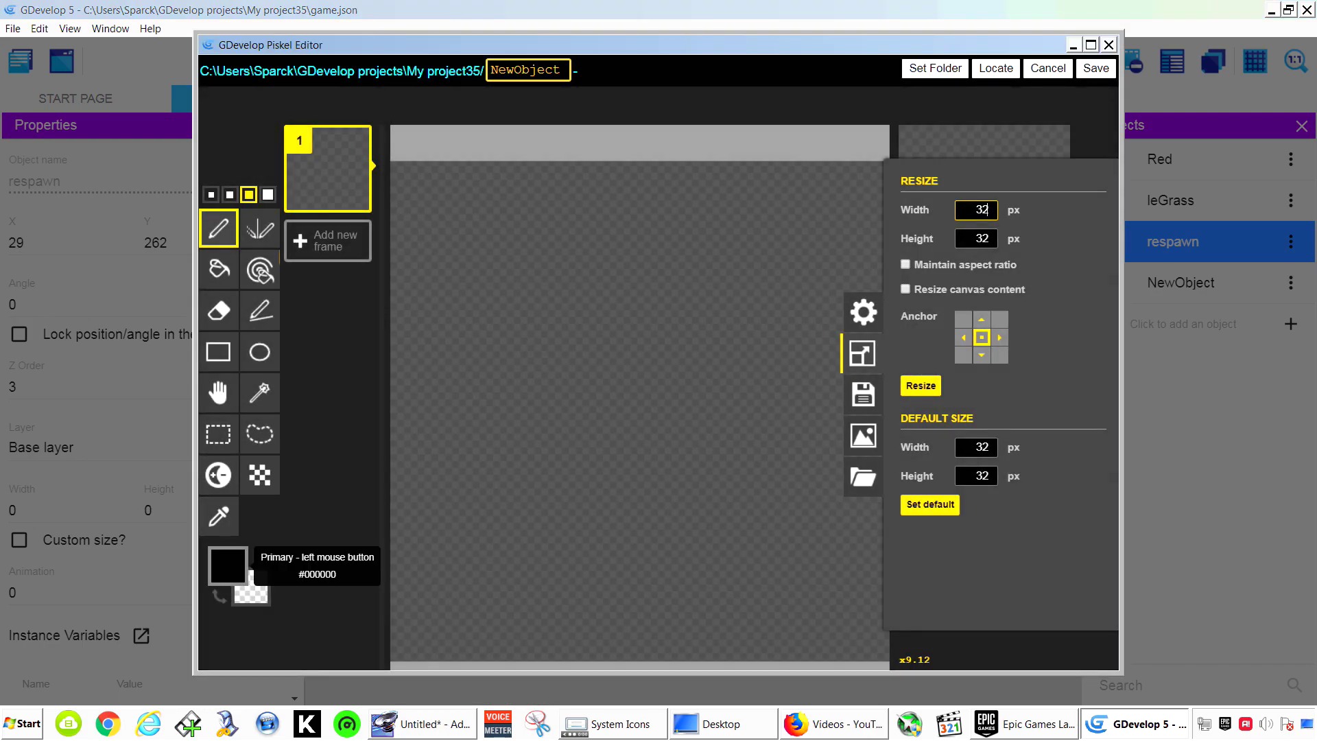
Draw a yellow flame outline with a jagged top that nearly fills the canvas, and fill it with yellow
{"action": "left_click", "coordinate": [228, 565]}
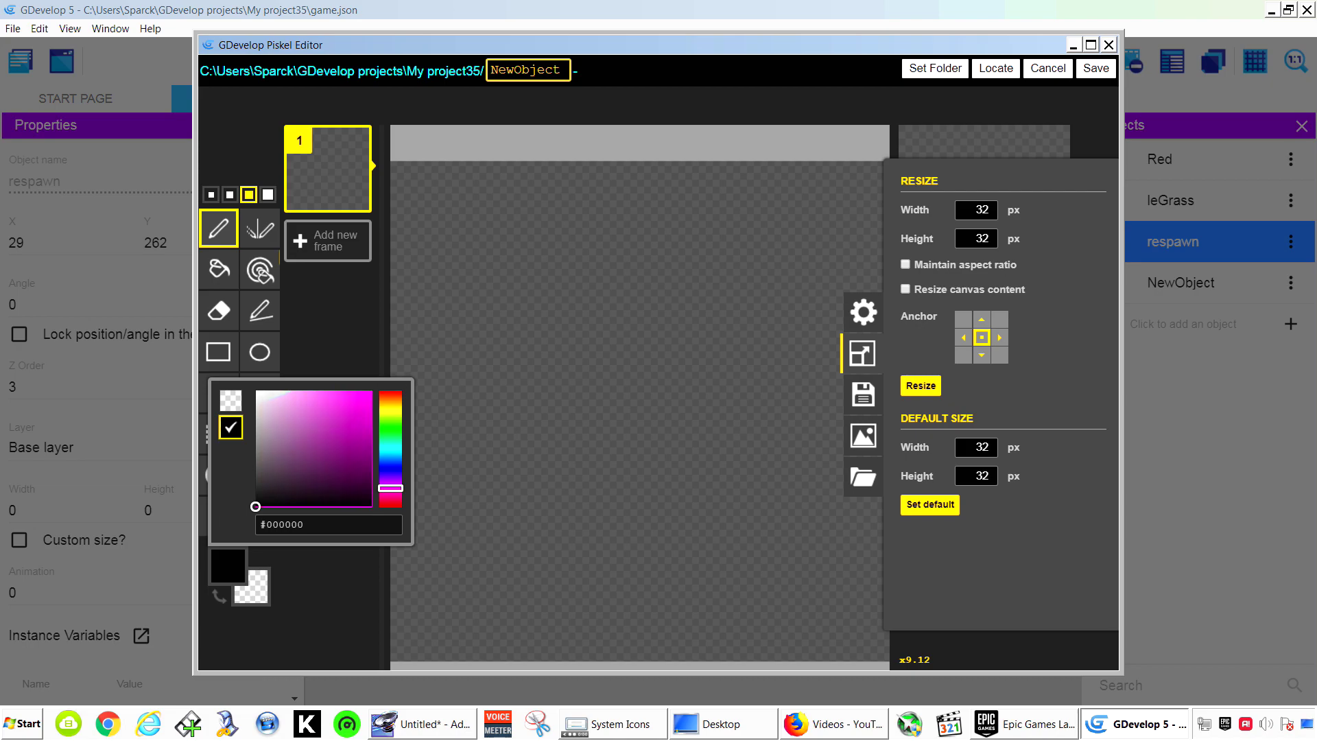
{"action": "left_click_drag", "start_coordinate": [370, 411], "coordinate": [372, 406]}
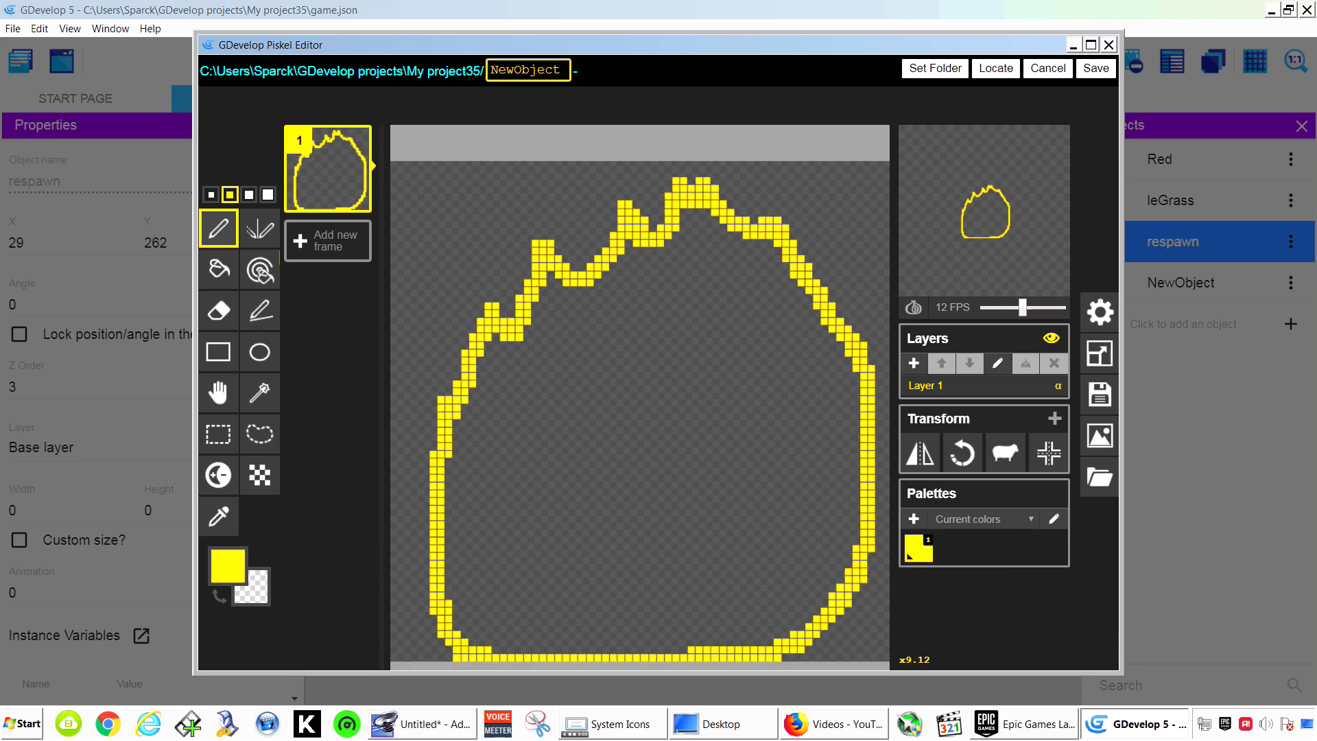
{"action": "key", "text": "b"}
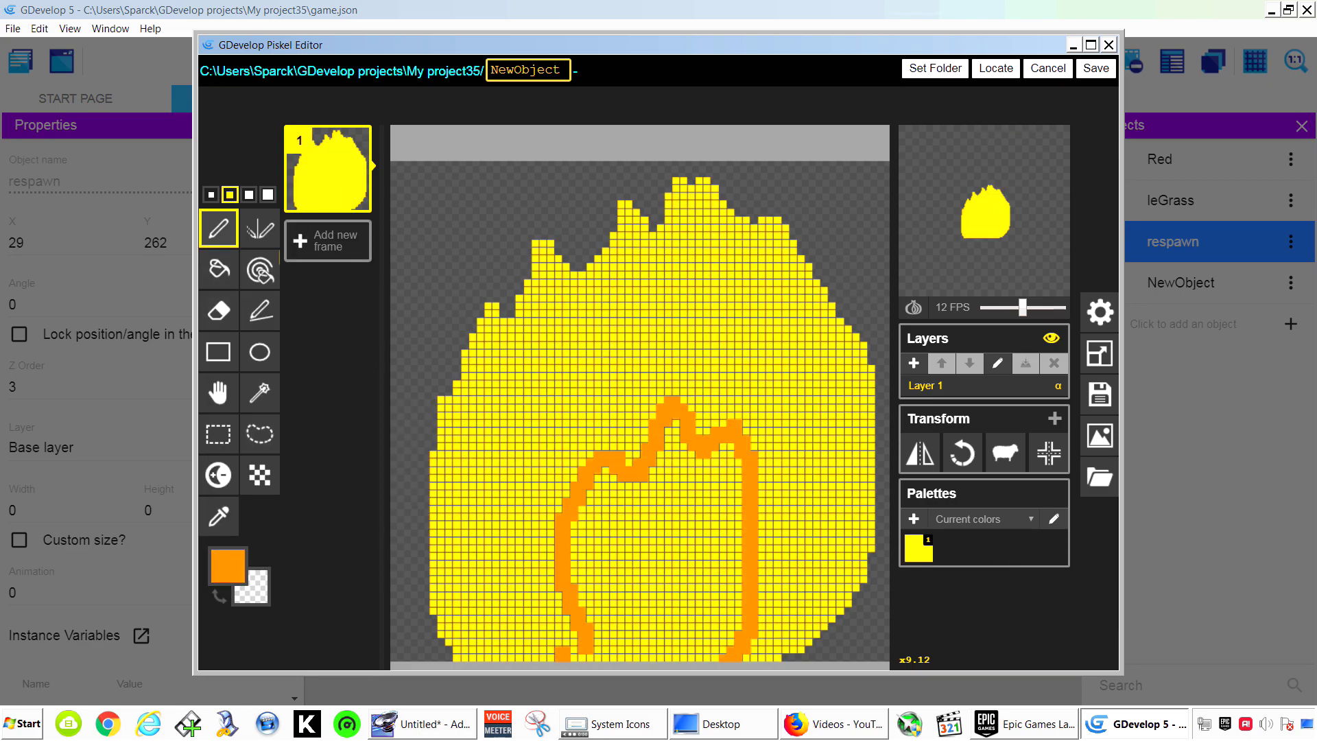
Fill the inner flame with orange and reshape its edges into a pointed core in the lower middle of the yellow flame
{"action": "left_click", "coordinate": [219, 269]}
{"action": "left_click", "coordinate": [658, 548]}
{"action": "left_click", "coordinate": [218, 229]}
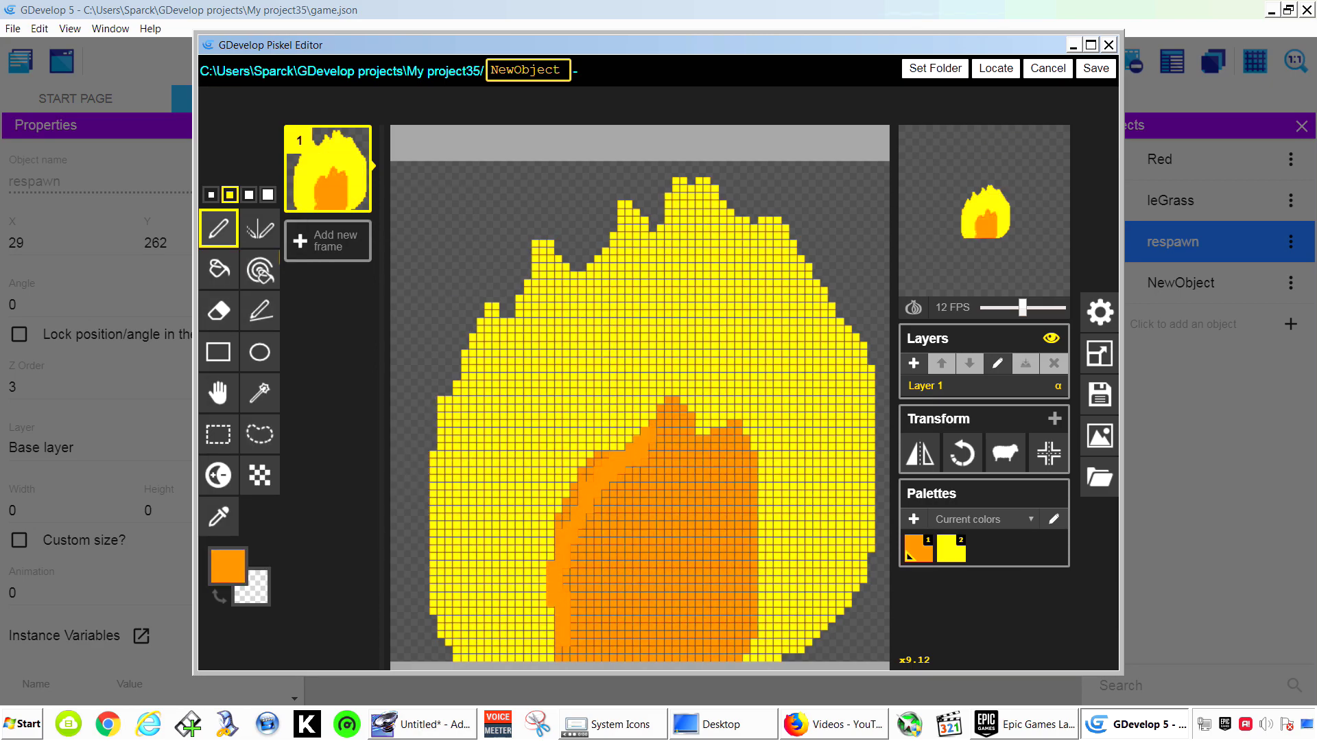
{"action": "mouse_move", "coordinate": [669, 405]}
{"action": "left_mouse_down"}
{"action": "mouse_move", "coordinate": [742, 655]}
{"action": "mouse_move", "coordinate": [731, 432]}
{"action": "mouse_move", "coordinate": [607, 466]}
{"action": "left_mouse_up"}
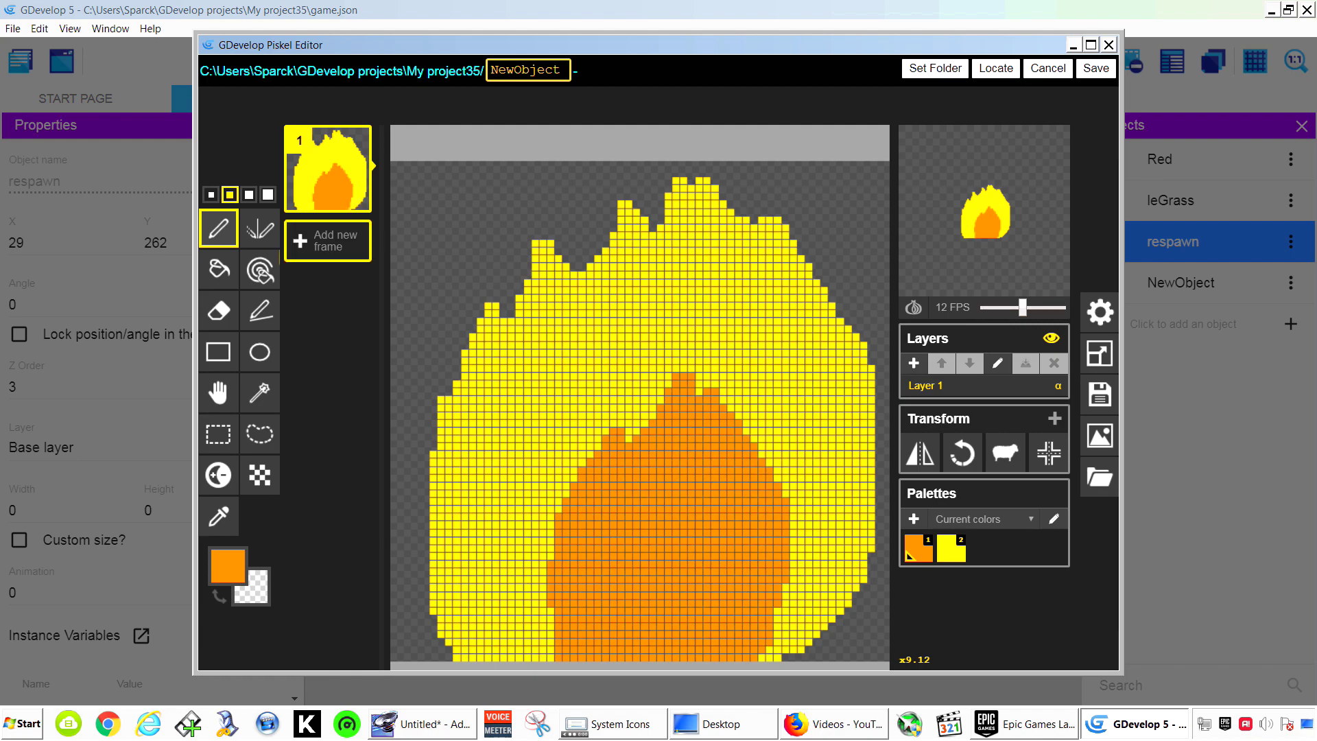
Duplicate the flame frame, shorten its yellow tips and enlarge the orange core in the second frame, and save the drawing
{"action": "left_click", "coordinate": [356, 197]}
{"action": "left_click", "coordinate": [219, 310]}
{"action": "mouse_move", "coordinate": [469, 381]}
{"action": "left_mouse_down"}
{"action": "mouse_move", "coordinate": [775, 234]}
{"action": "mouse_move", "coordinate": [761, 261]}
{"action": "mouse_move", "coordinate": [465, 353]}
{"action": "left_mouse_up"}
{"action": "left_click", "coordinate": [219, 229]}
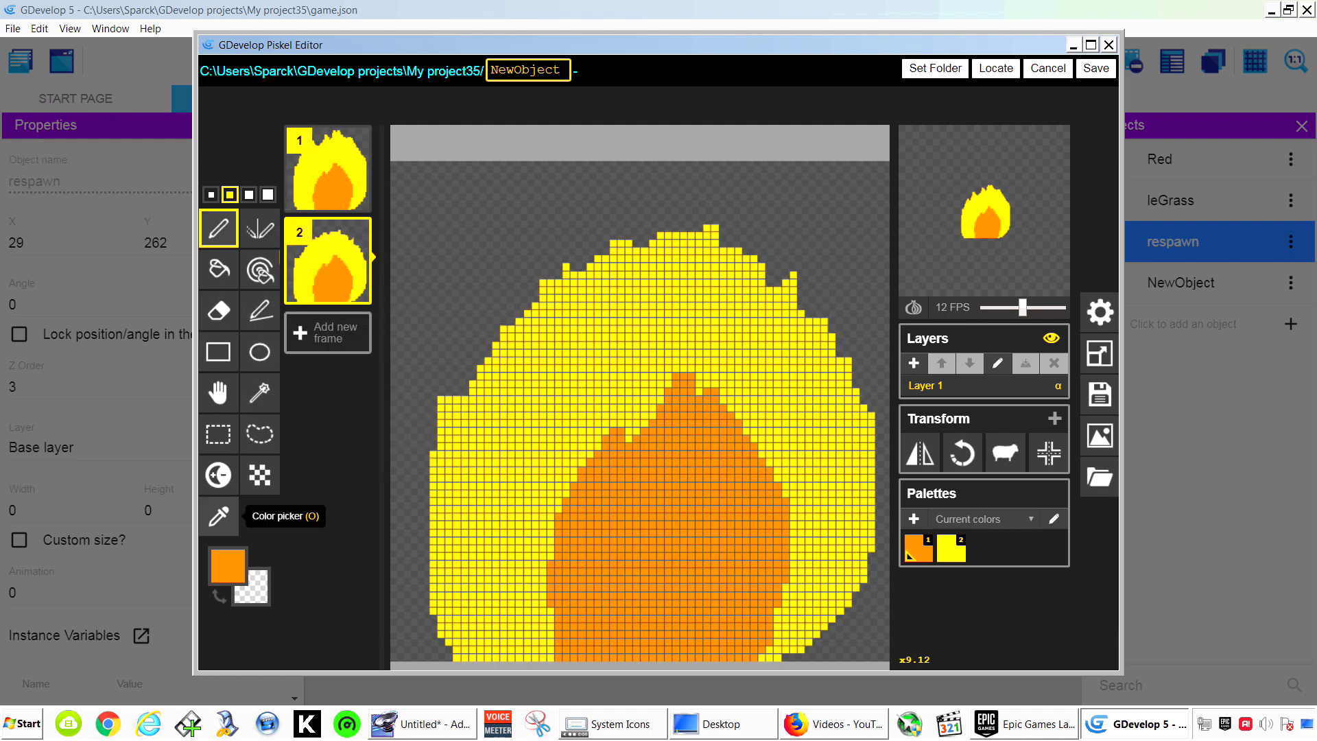
{"action": "left_click", "coordinate": [219, 516]}
{"action": "left_click", "coordinate": [219, 228]}
{"action": "mouse_move", "coordinate": [547, 641]}
{"action": "left_mouse_down"}
{"action": "mouse_move", "coordinate": [653, 406]}
{"action": "mouse_move", "coordinate": [782, 644]}
{"action": "left_mouse_up"}
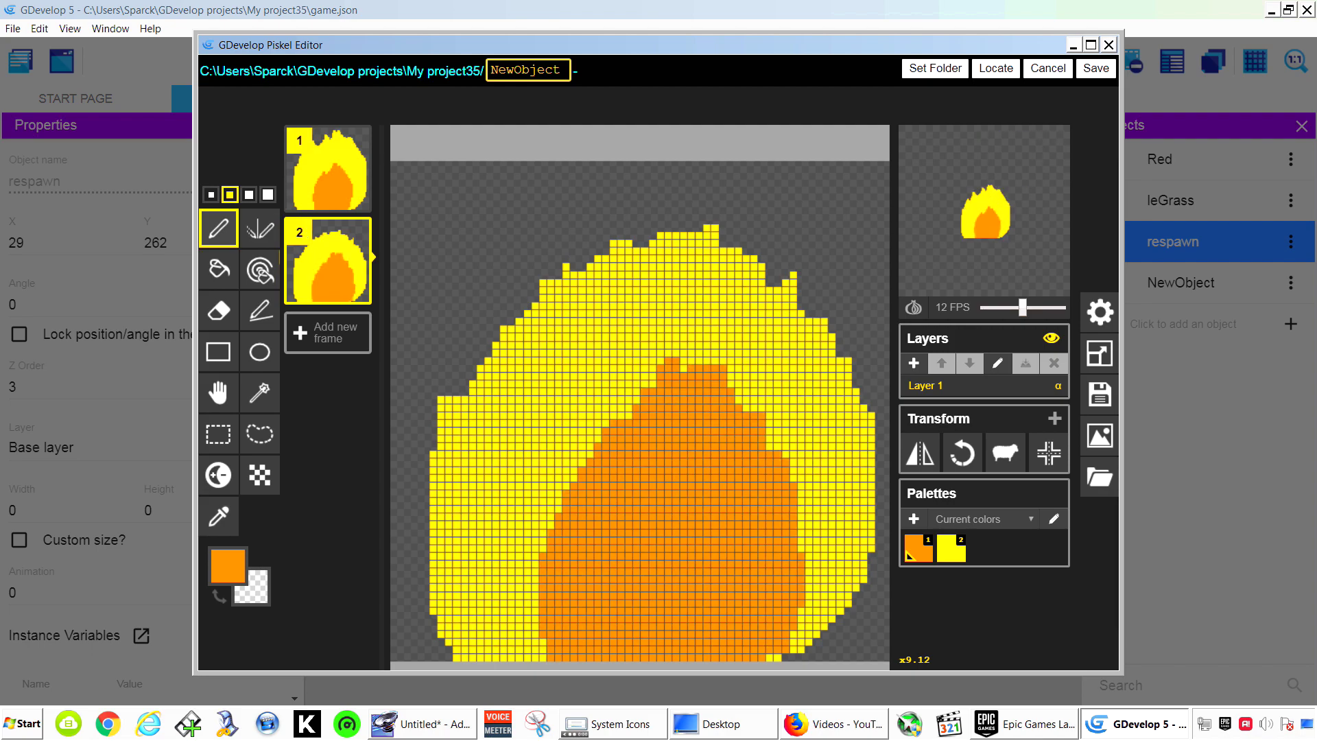
{"action": "left_click", "coordinate": [1095, 68]}
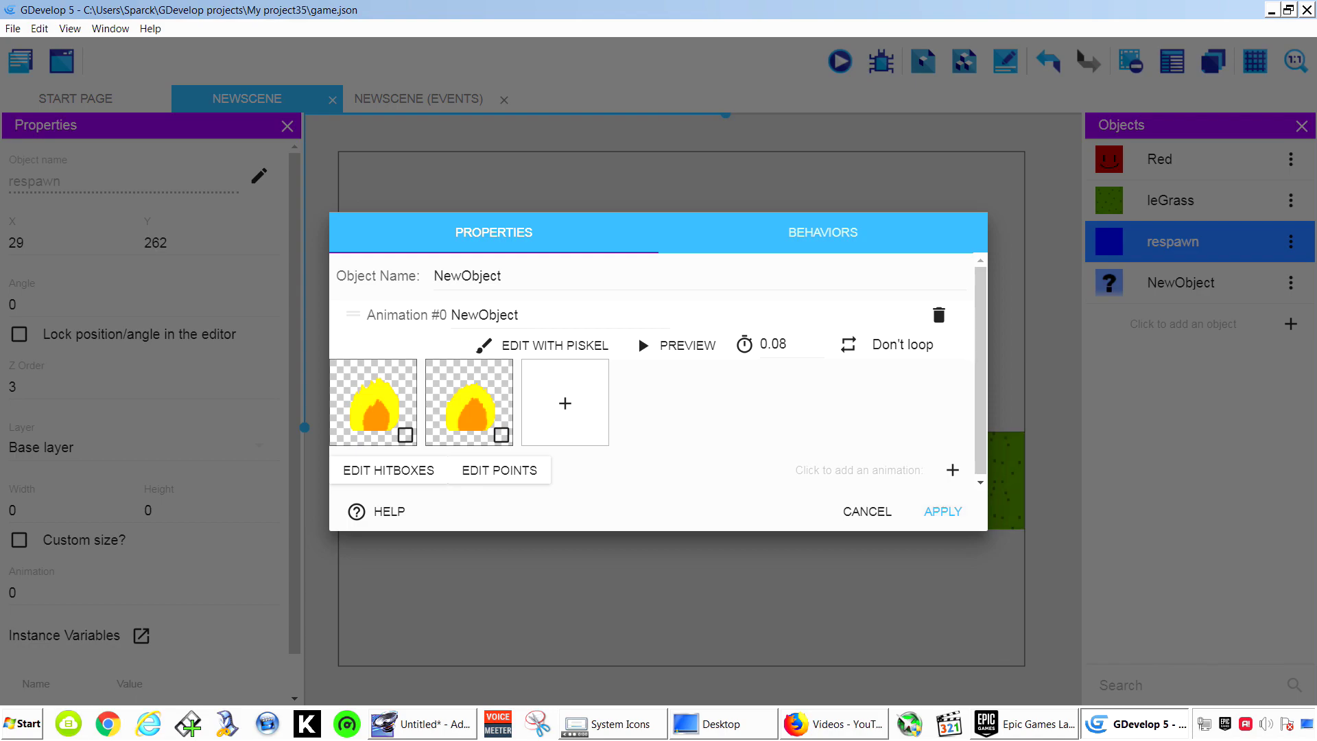
Preview the two-frame flame animation, set it to Loop and apply the object's properties
{"action": "left_click", "coordinate": [679, 344]}
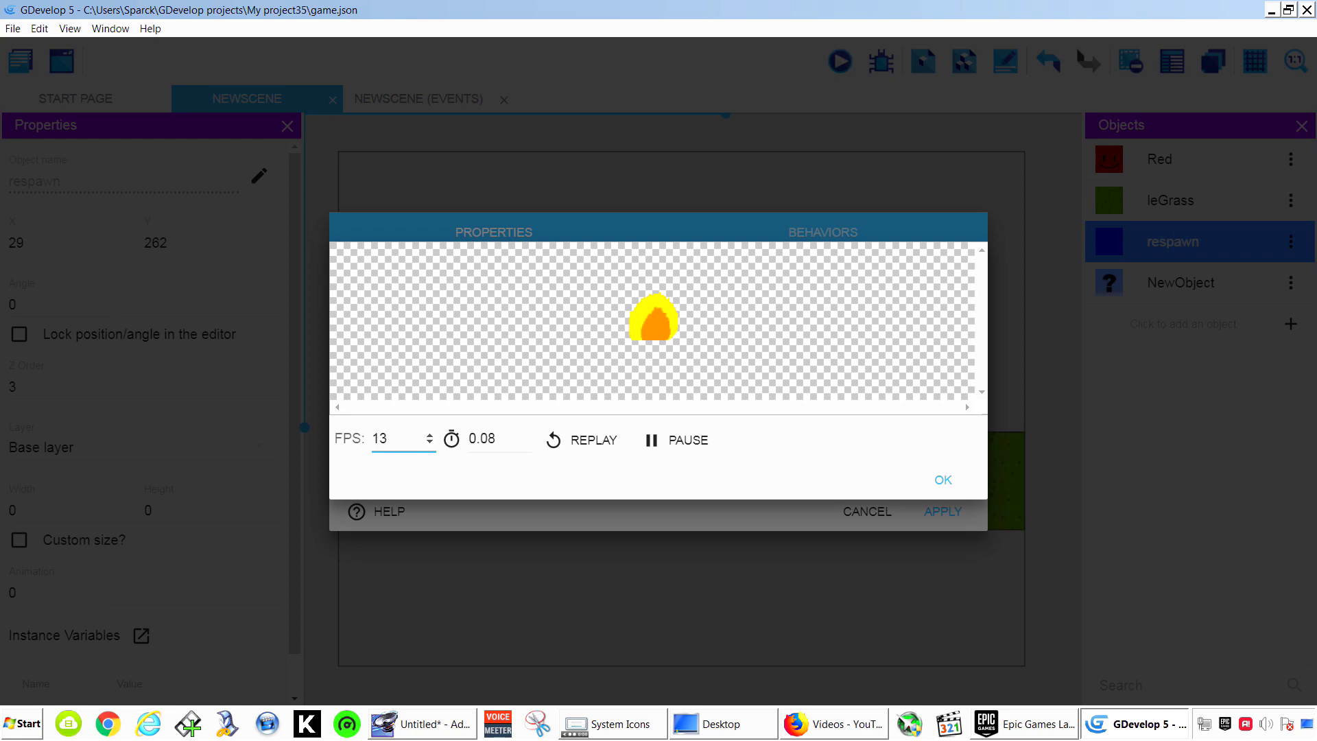
{"action": "left_click", "coordinate": [581, 440]}
{"action": "left_click", "coordinate": [943, 480]}
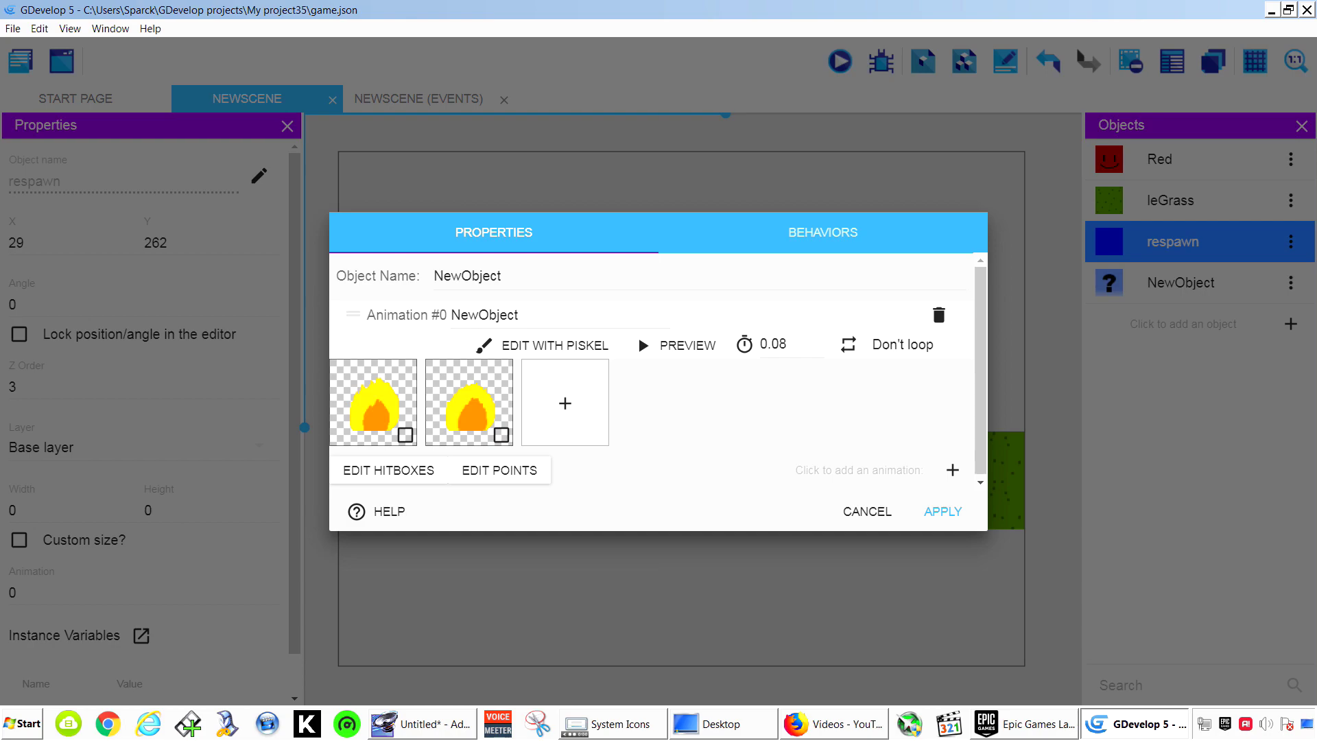
{"action": "left_click", "coordinate": [679, 345]}
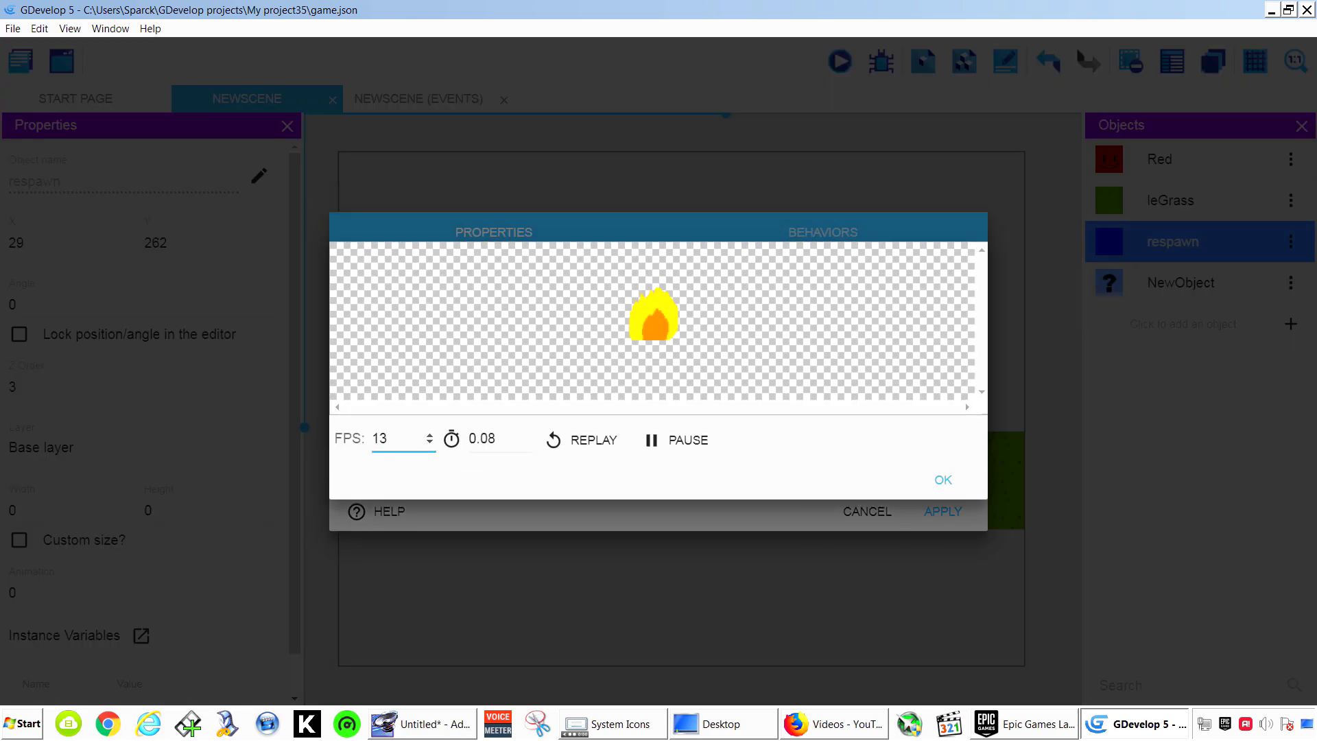
{"action": "left_click", "coordinate": [943, 479]}
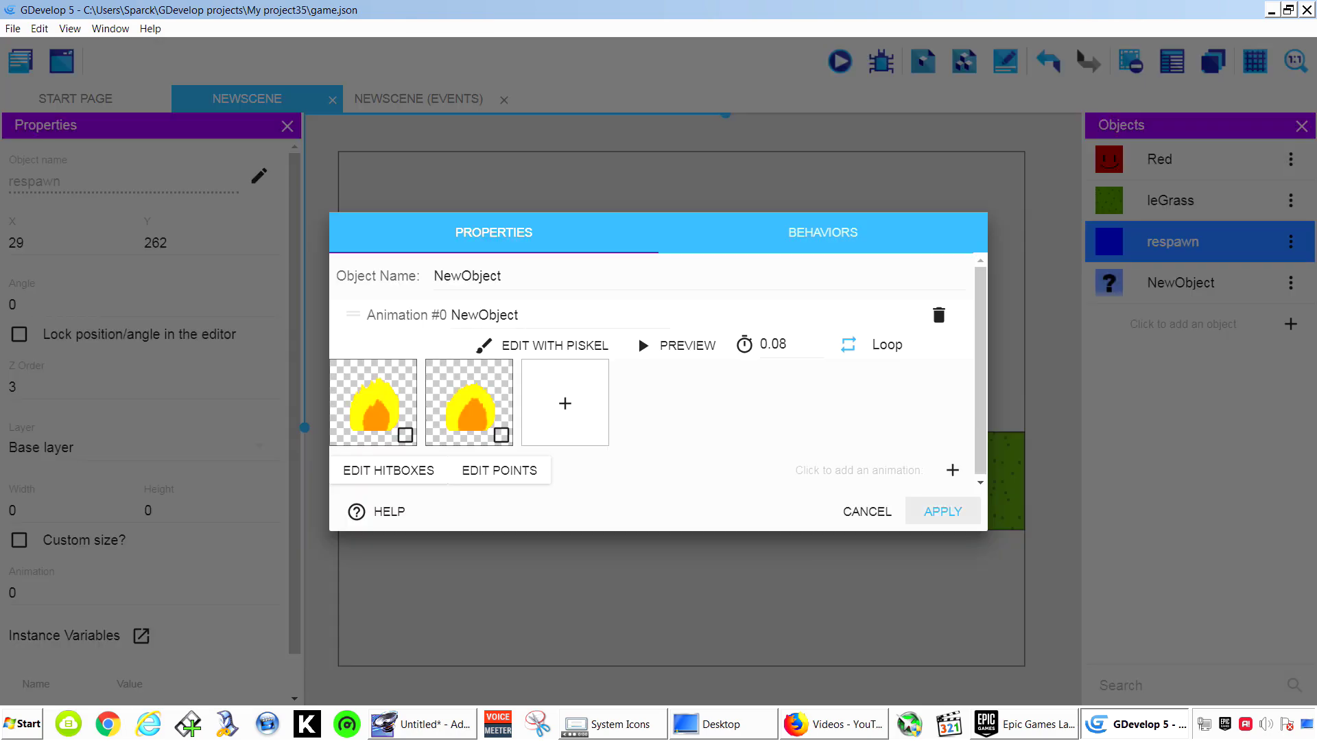
{"action": "left_click", "coordinate": [943, 511]}
Rename the new flame object to leFire
{"action": "left_click", "coordinate": [1291, 283]}
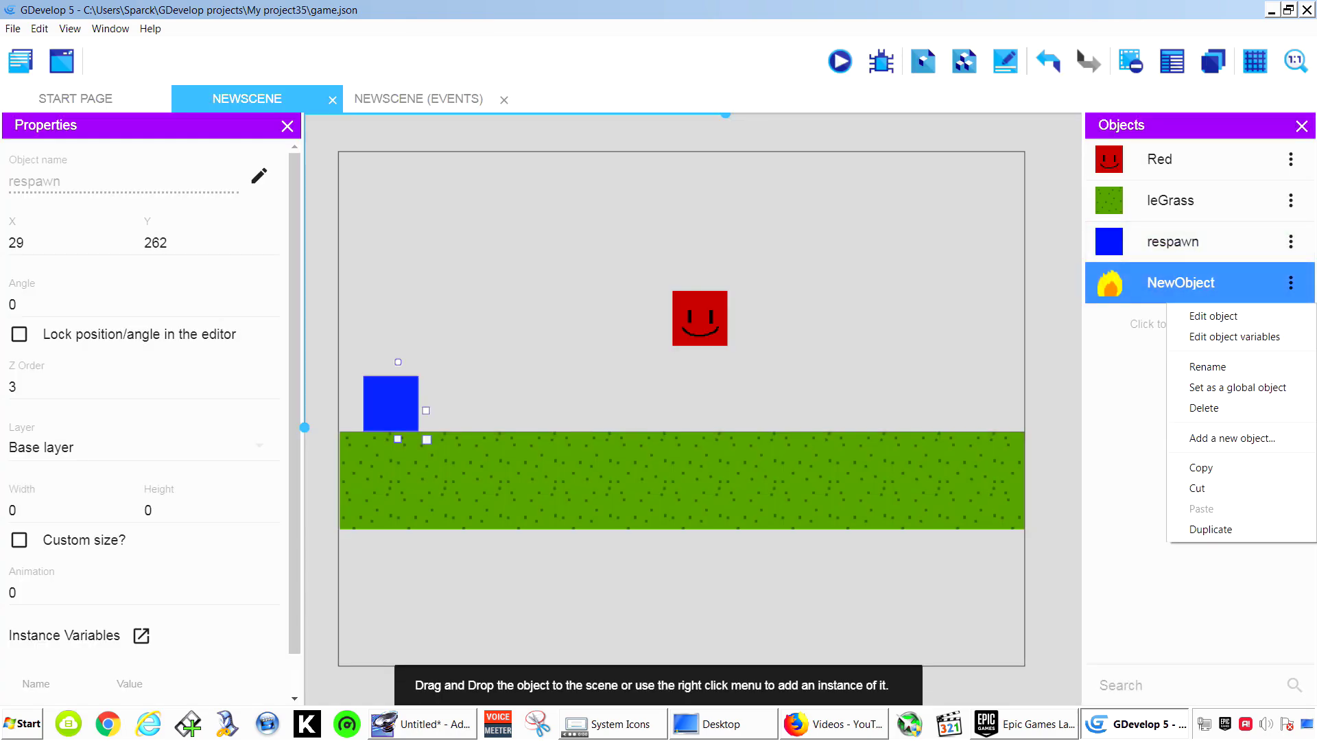
{"action": "left_click", "coordinate": [1207, 367]}
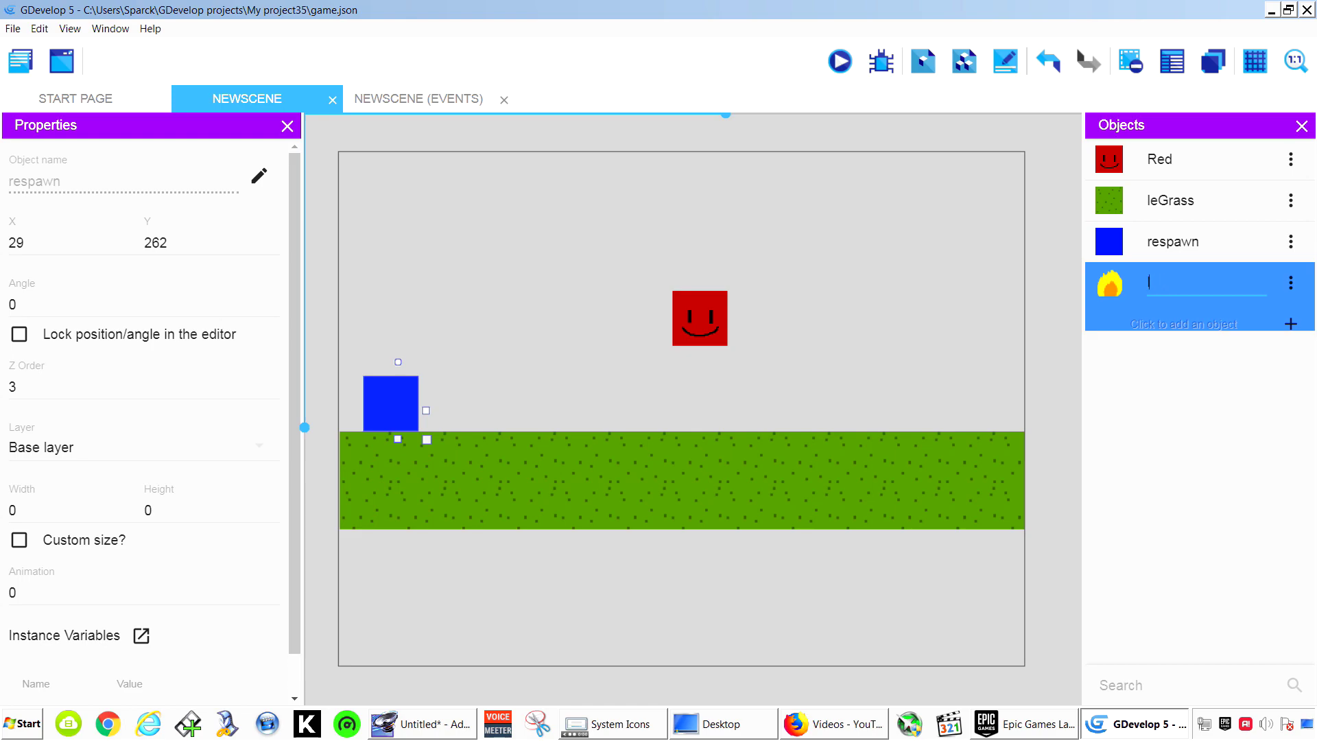
{"action": "type", "text": "leFire"}
{"action": "key", "text": "Return"}
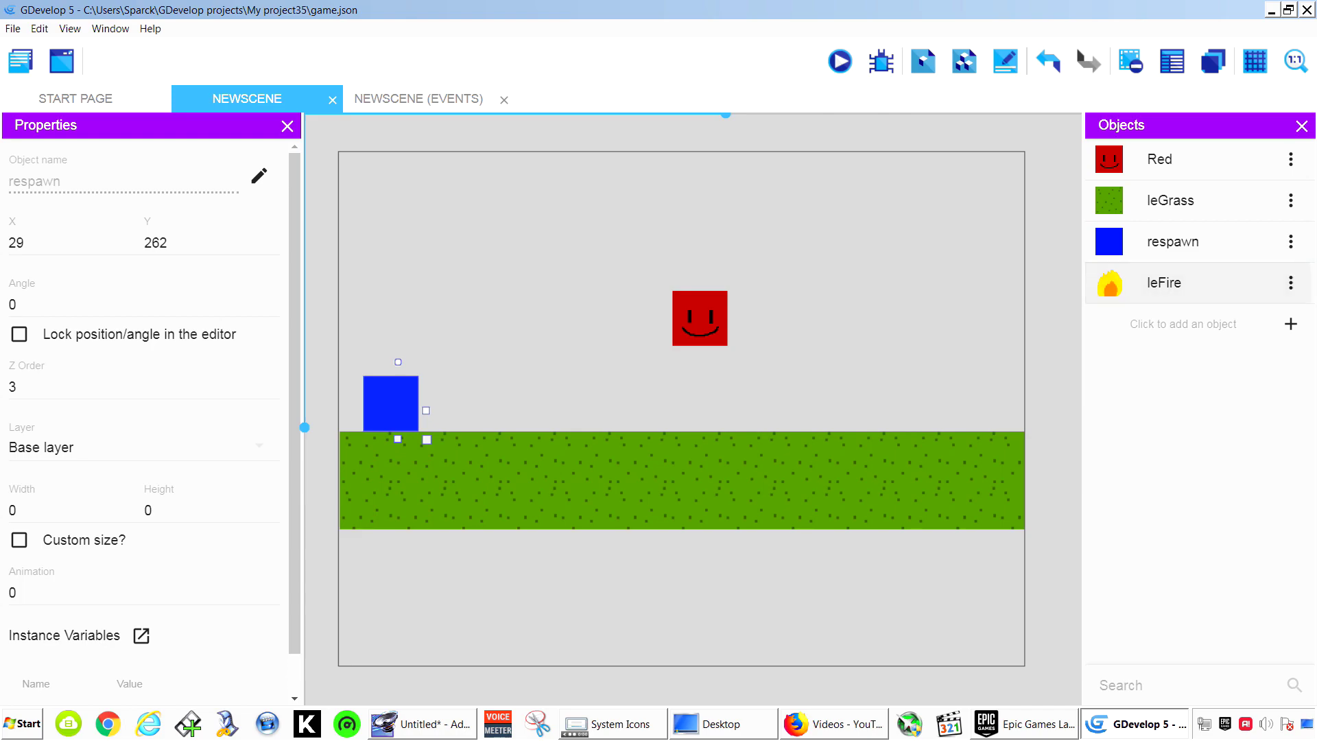
{"action": "mouse_move", "coordinate": [1166, 282]}
{"action": "left_mouse_down"}
{"action": "mouse_move", "coordinate": [1157, 265]}
{"action": "mouse_move", "coordinate": [1094, 295]}
{"action": "mouse_move", "coordinate": [1156, 278]}
{"action": "left_mouse_up"}
{"action": "left_click", "coordinate": [1182, 323]}
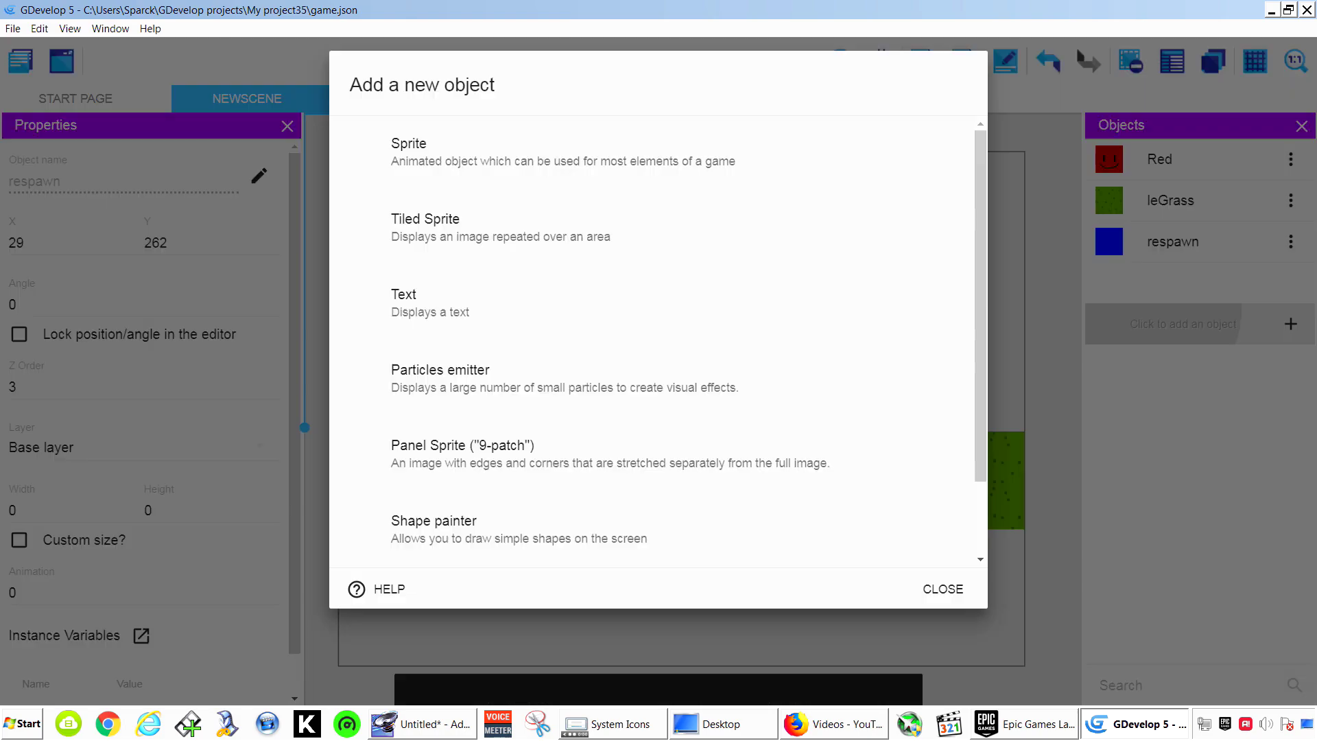
{"action": "left_click", "coordinate": [942, 644]}
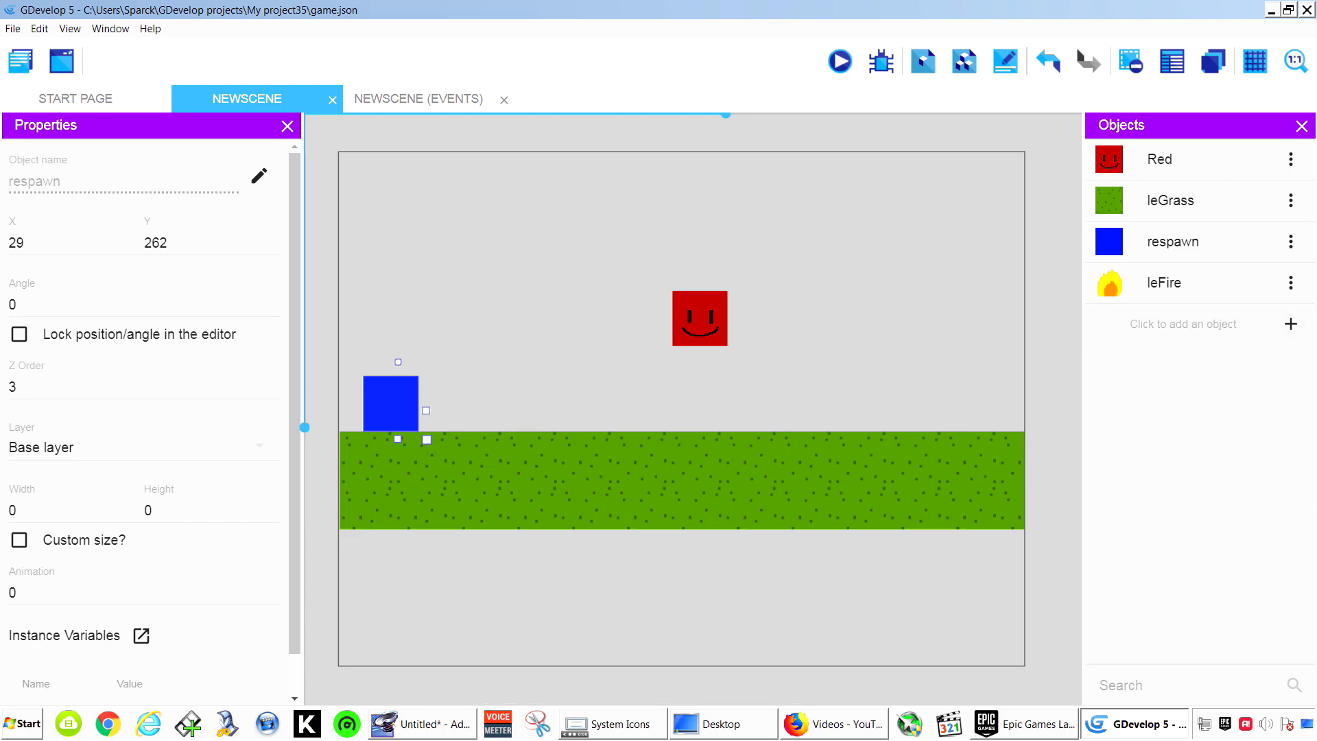
Place leFire on the grass at about X 390, Y 262, and move Red next to respawn at about X 58, Y 260
{"action": "left_click", "coordinate": [1119, 282]}
{"action": "left_click_drag", "start_coordinate": [1166, 283], "coordinate": [755, 400]}
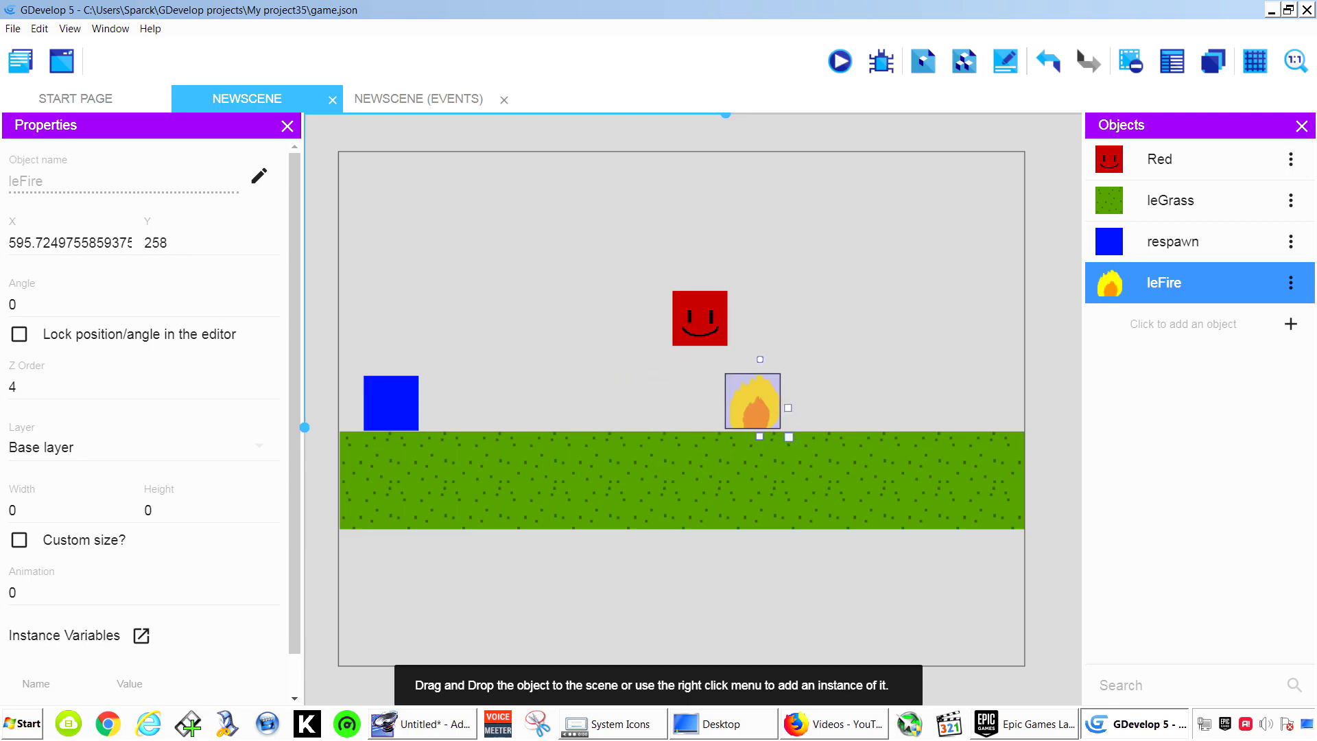
{"action": "left_click", "coordinate": [700, 318]}
{"action": "left_click_drag", "start_coordinate": [700, 318], "coordinate": [419, 401]}
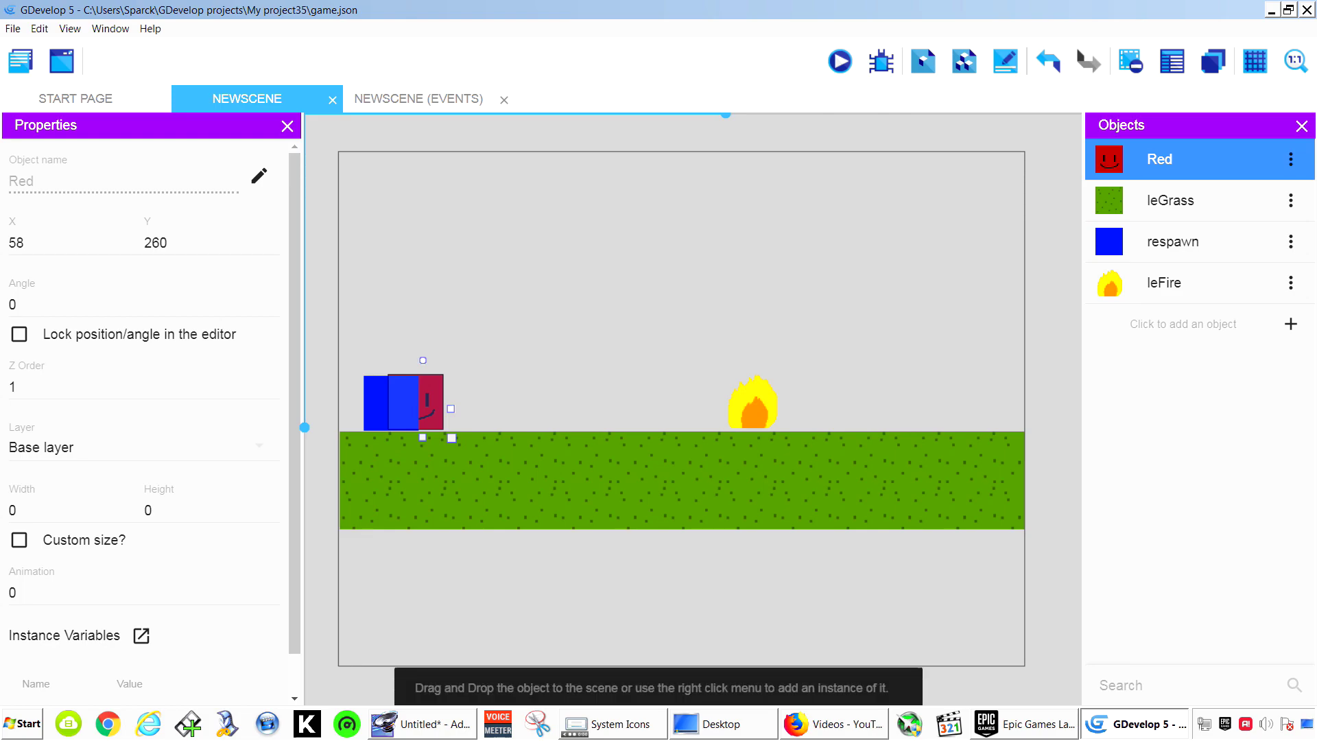
{"action": "left_click_drag", "start_coordinate": [751, 401], "coordinate": [701, 404]}
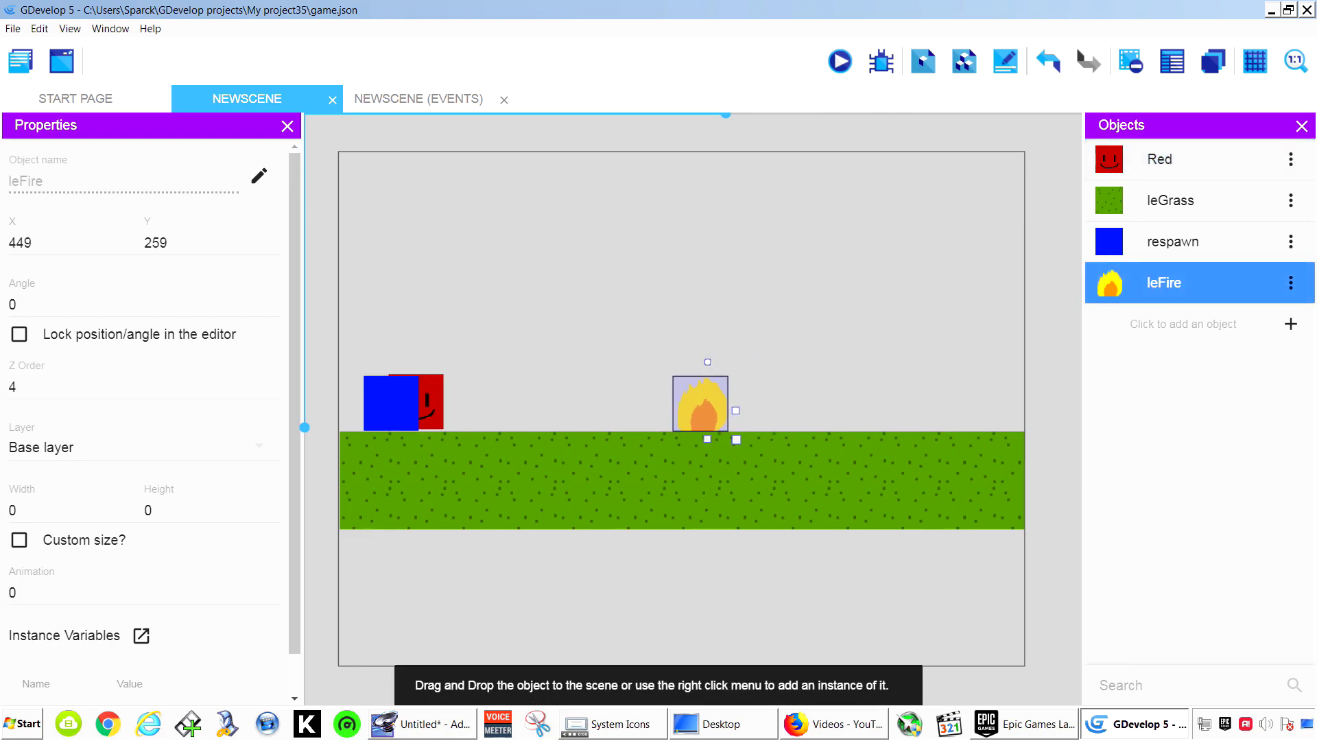
Preview the scene by moving Red back and forth and jumping over the fire, close the preview and return to NewScene's events
{"action": "key", "text": "F5"}
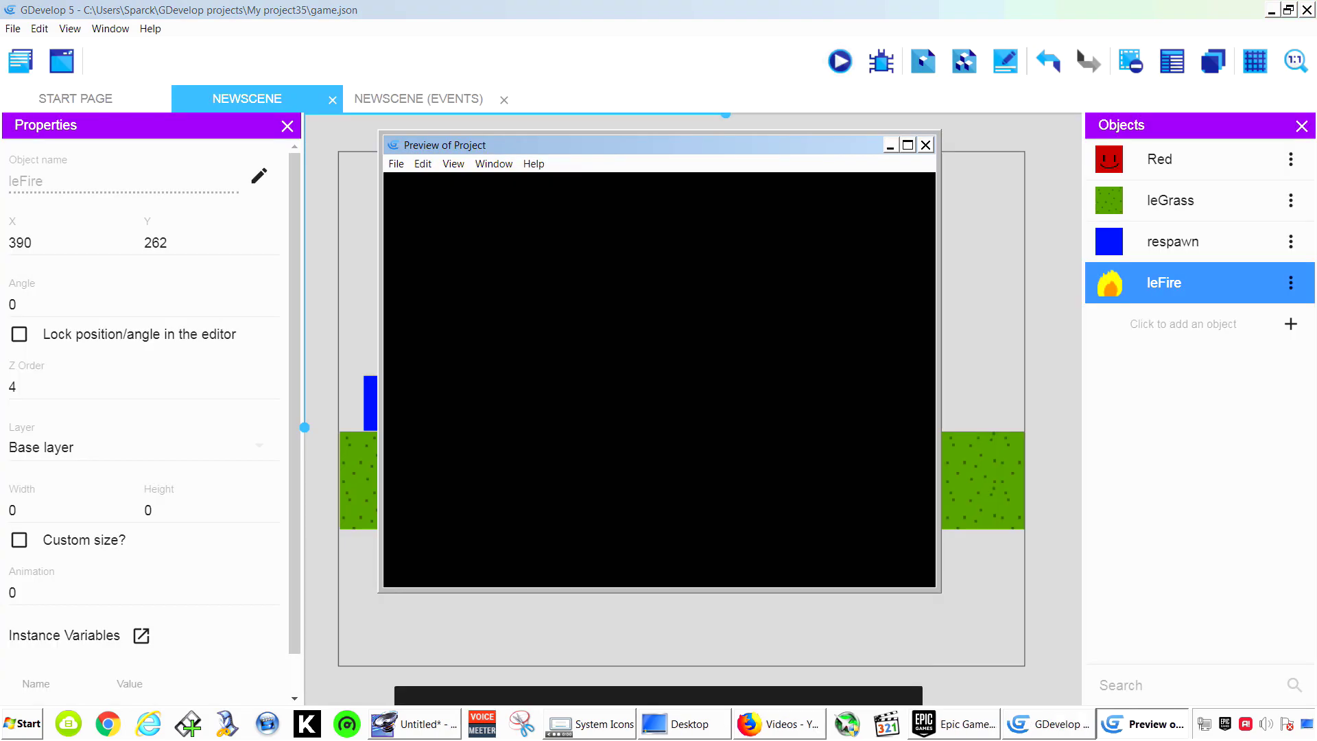
{"action": "key", "text": "Right"}
{"action": "key", "text": "Right"}
{"action": "key", "text": "space"}
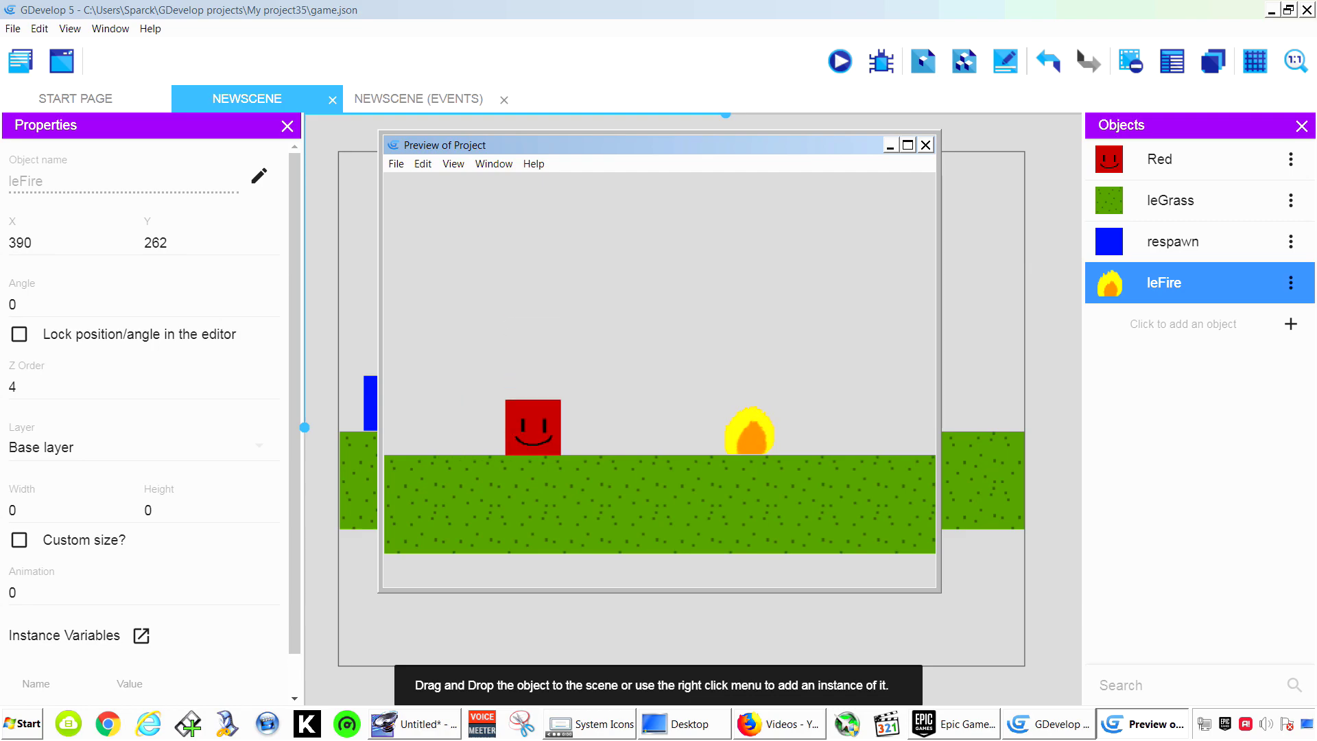
{"action": "key", "text": "space"}
{"action": "key", "text": "Right"}
{"action": "key", "text": "Left"}
{"action": "key", "text": "space"}
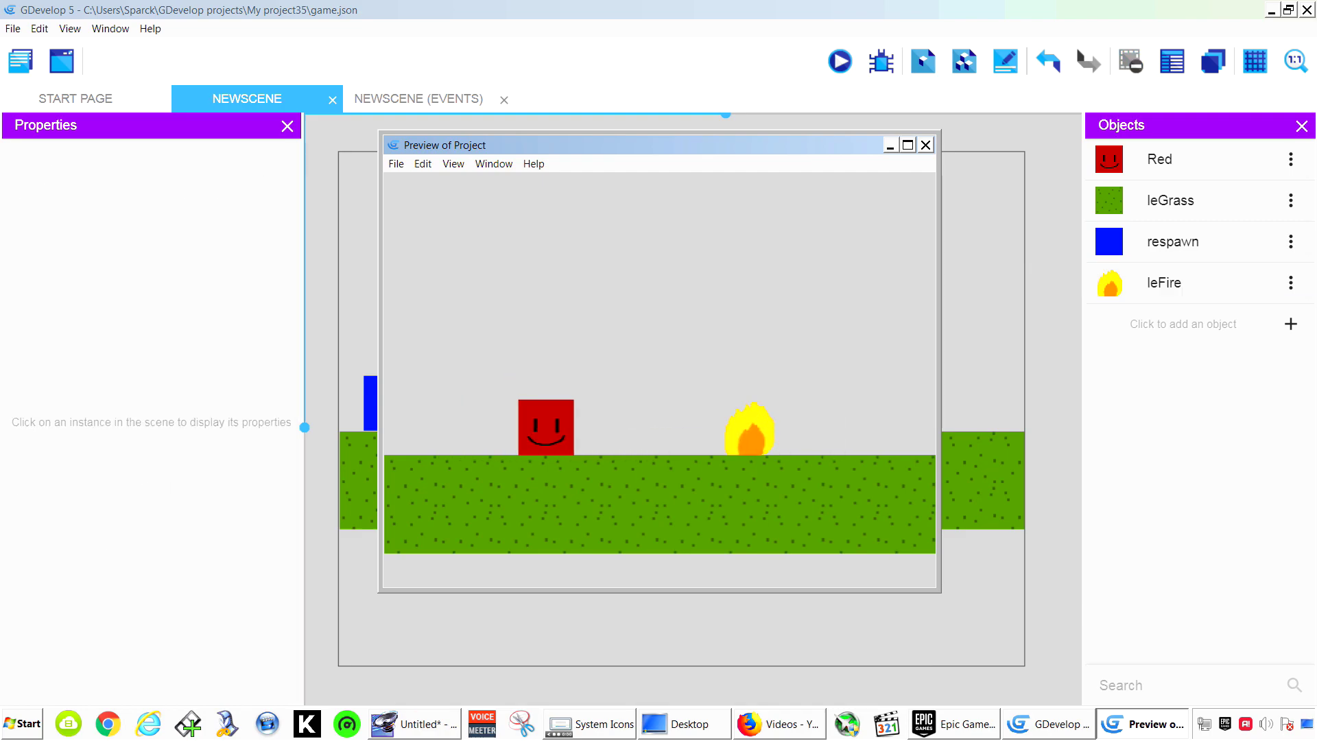
{"action": "key", "text": "Right"}
{"action": "key", "text": "space"}
{"action": "key", "text": "Left"}
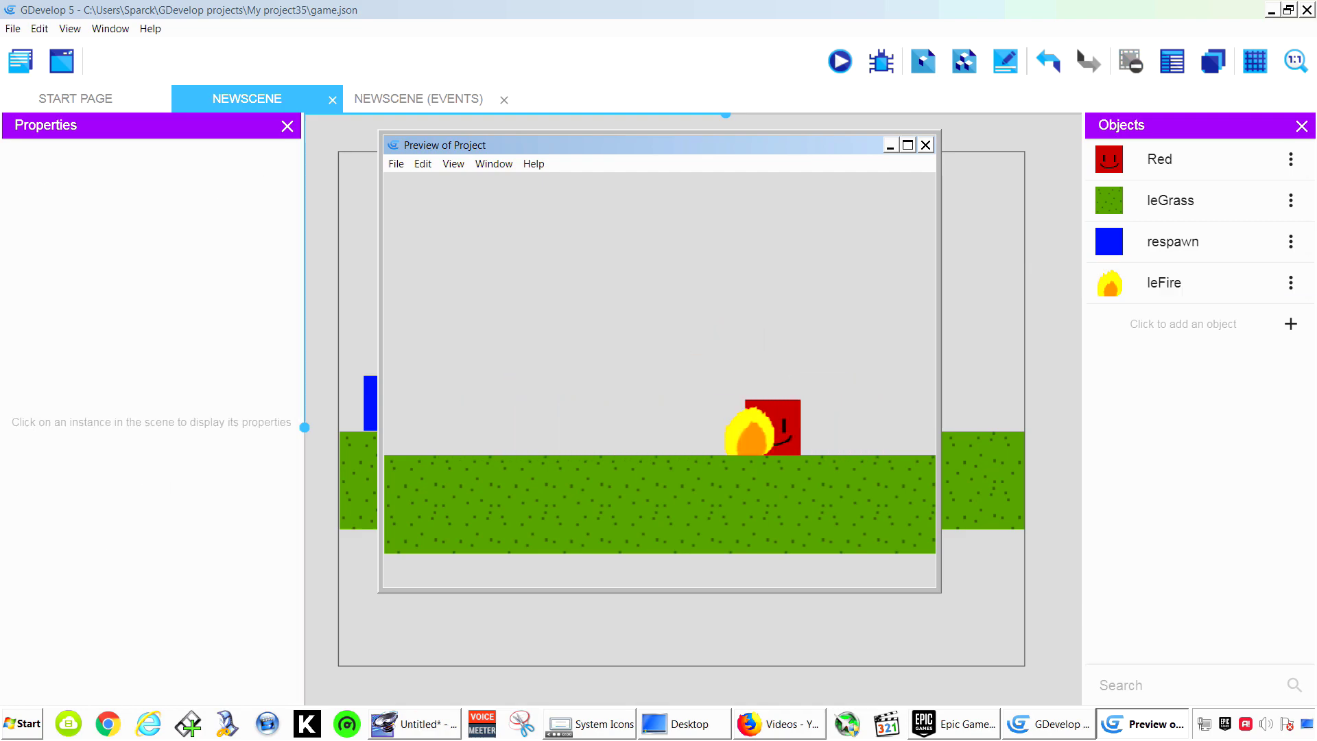
{"action": "key", "text": "space"}
{"action": "key", "text": "Right"}
{"action": "key", "text": "Right"}
{"action": "key", "text": "space"}
{"action": "key", "text": "Left"}
{"action": "key", "text": "space"}
{"action": "key", "text": "Right"}
{"action": "key", "text": "space"}
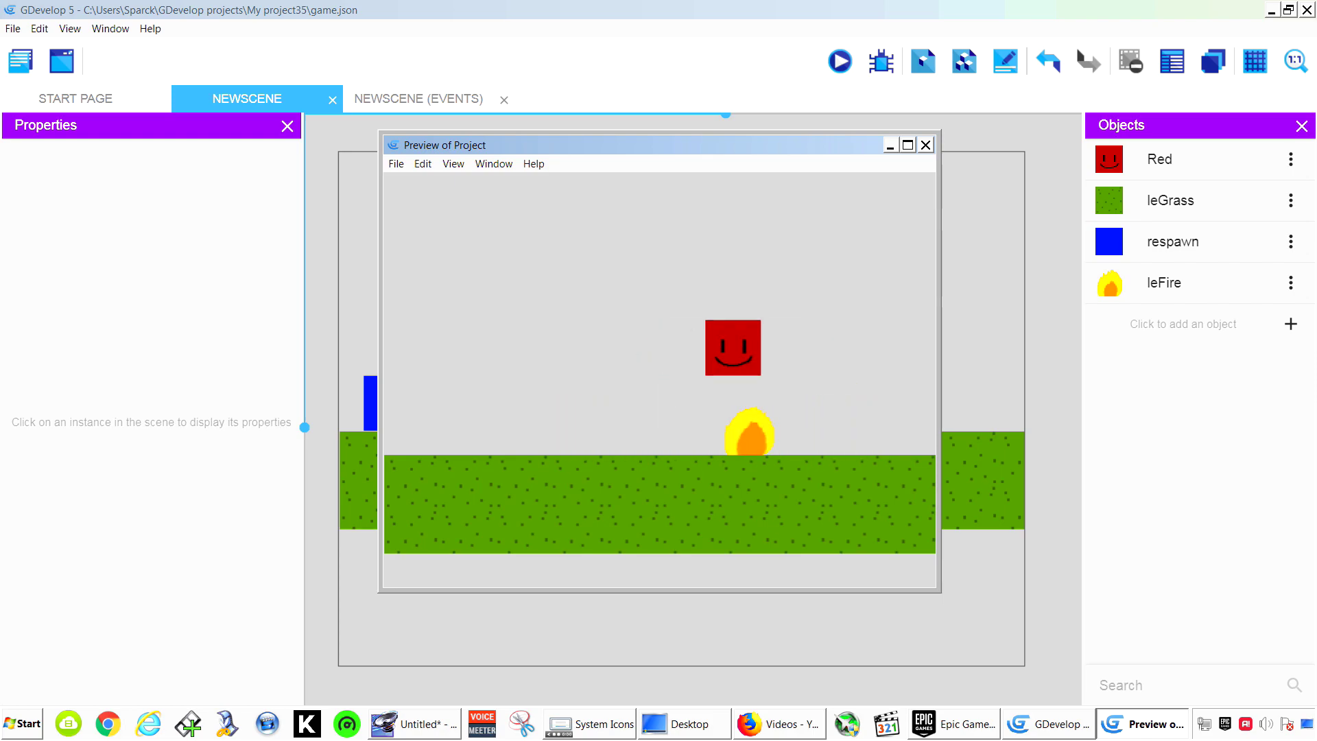
{"action": "key", "text": "Left"}
{"action": "key", "text": "space"}
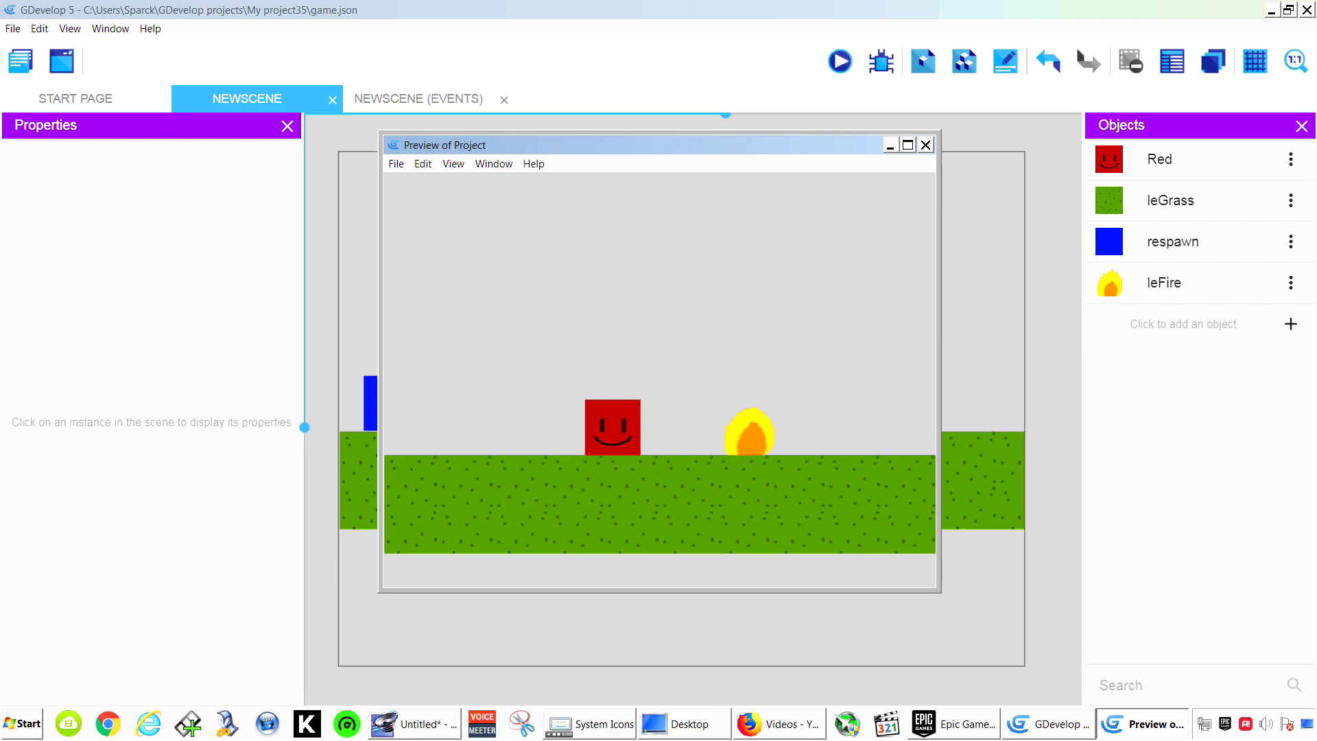
{"action": "left_click", "coordinate": [925, 145]}
{"action": "left_click", "coordinate": [418, 98]}
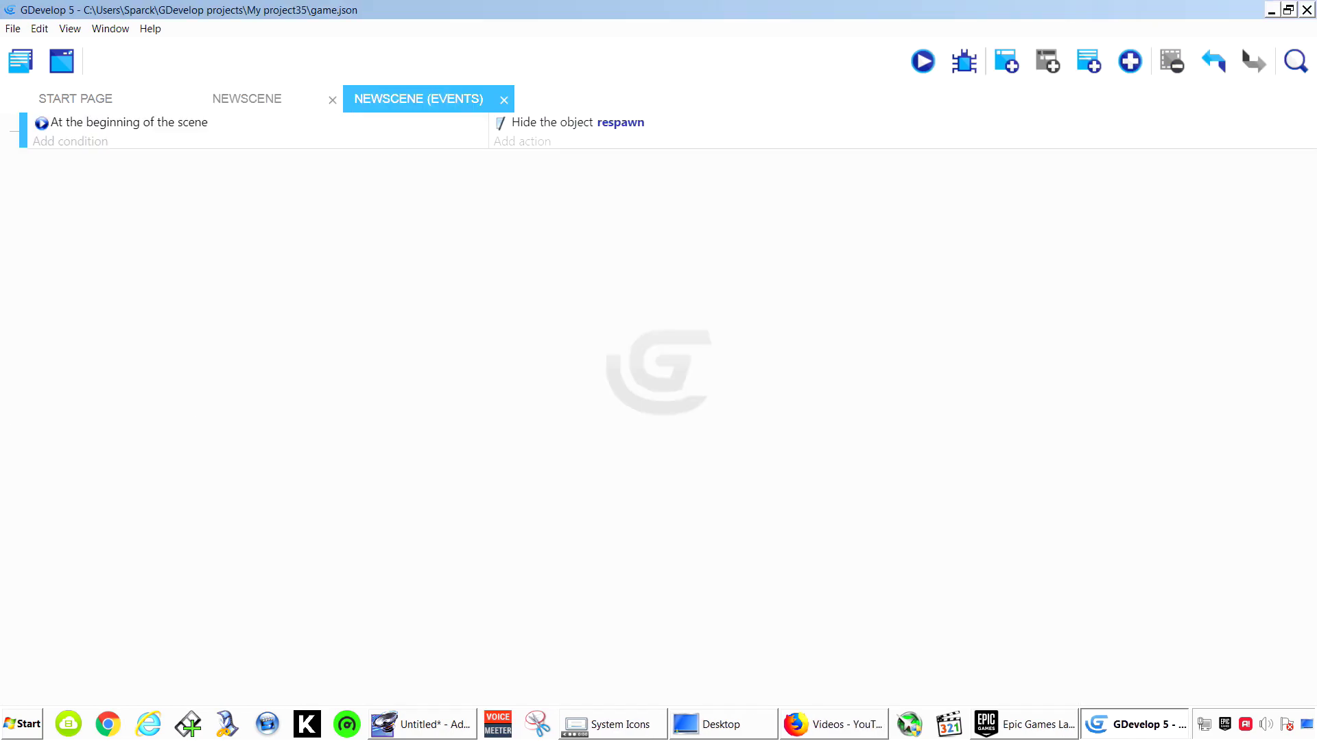
Add a new event with a Collision condition that tests Red against leFire
{"action": "left_click", "coordinate": [1006, 61]}
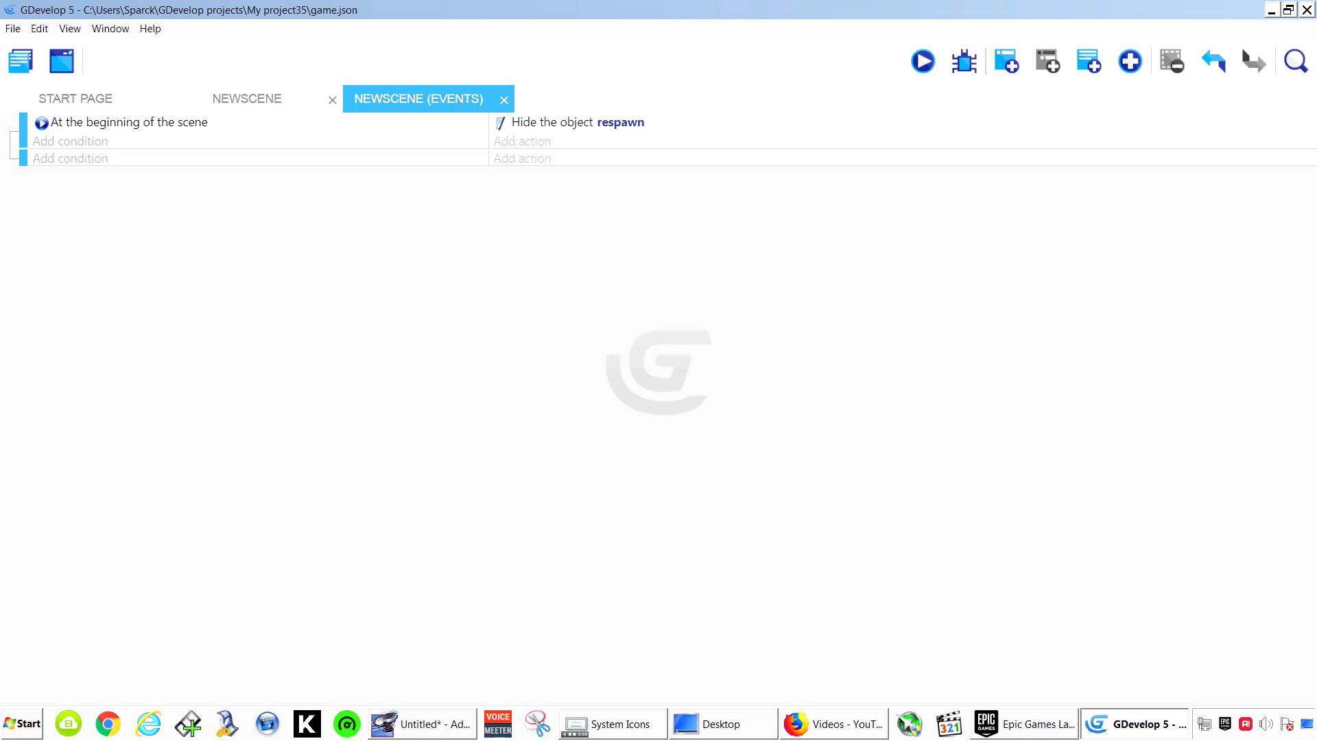
{"action": "left_click", "coordinate": [70, 157]}
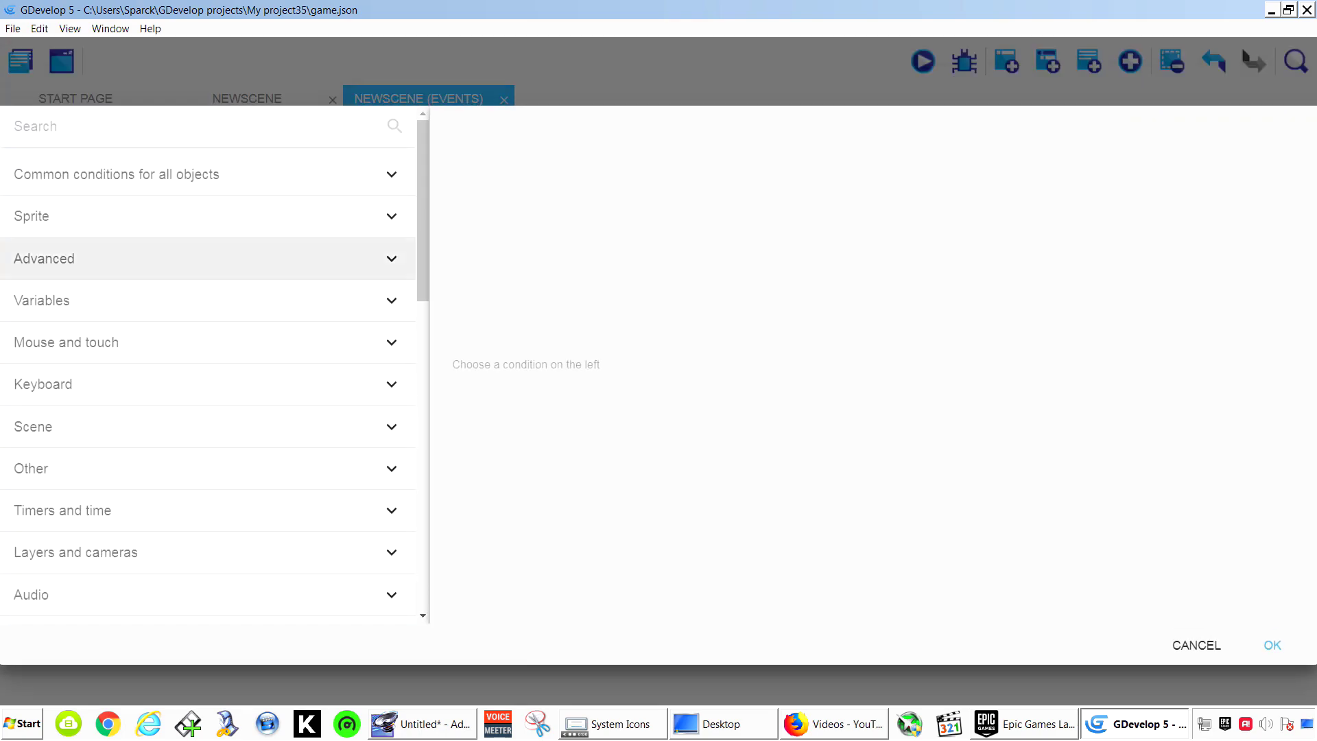
{"action": "left_click", "coordinate": [167, 174]}
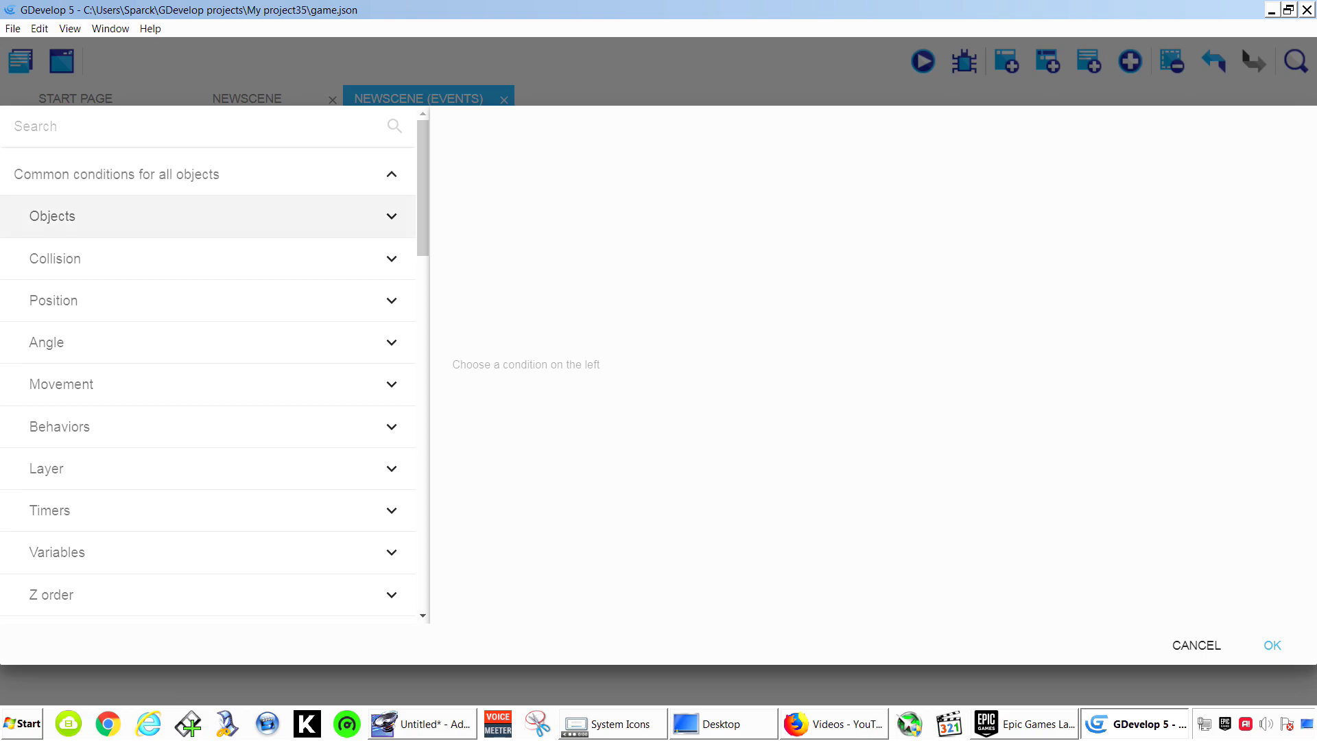
{"action": "left_click", "coordinate": [179, 259]}
{"action": "left_click", "coordinate": [165, 300]}
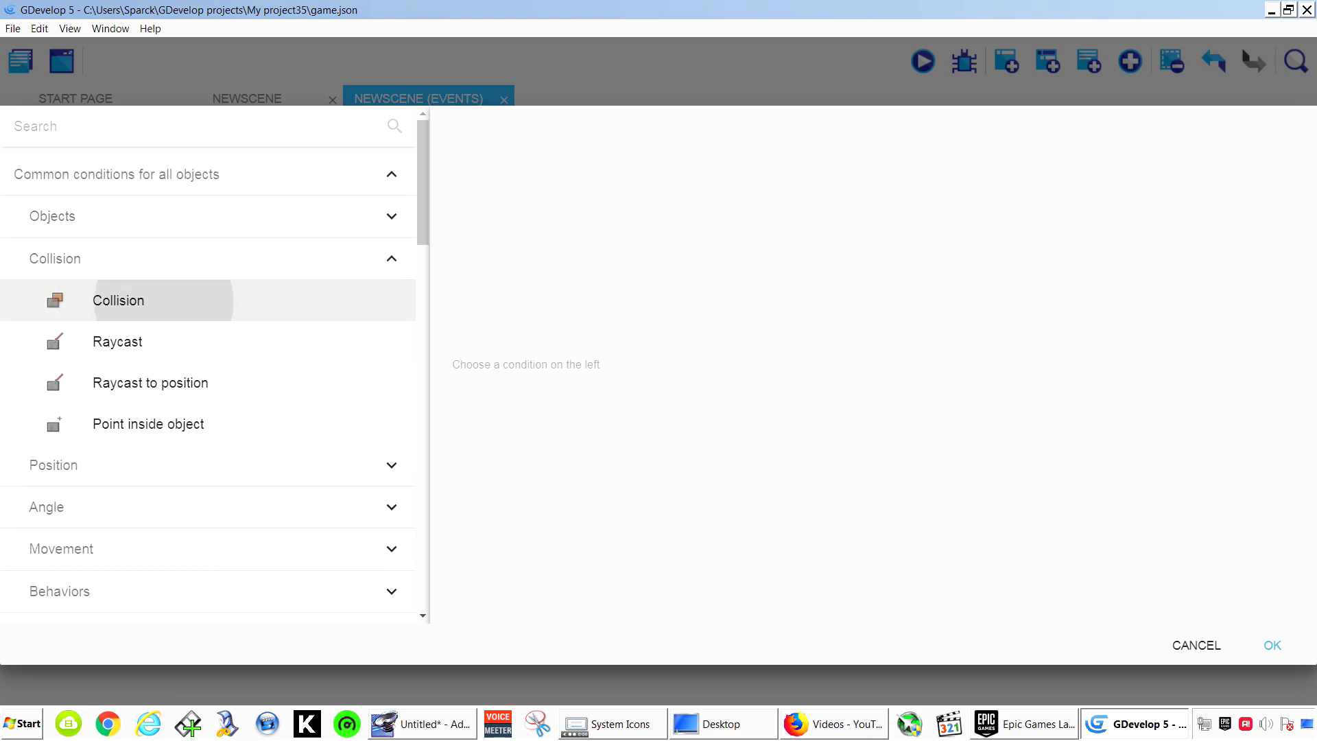
{"action": "key", "text": "Return"}
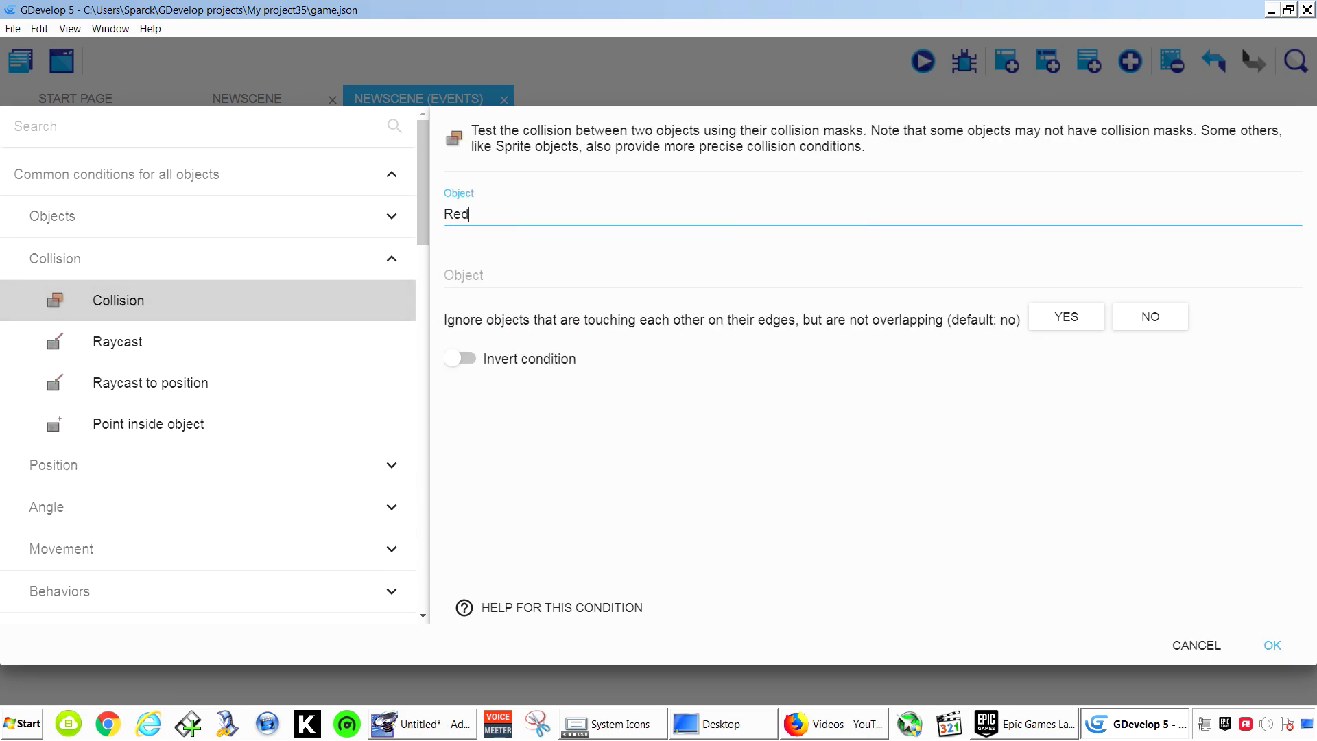
{"action": "key", "text": "Tab"}
{"action": "key", "text": "Down"}
{"action": "key", "text": "Down"}
{"action": "key", "text": "Down"}
{"action": "key", "text": "Down"}
{"action": "key", "text": "Return"}
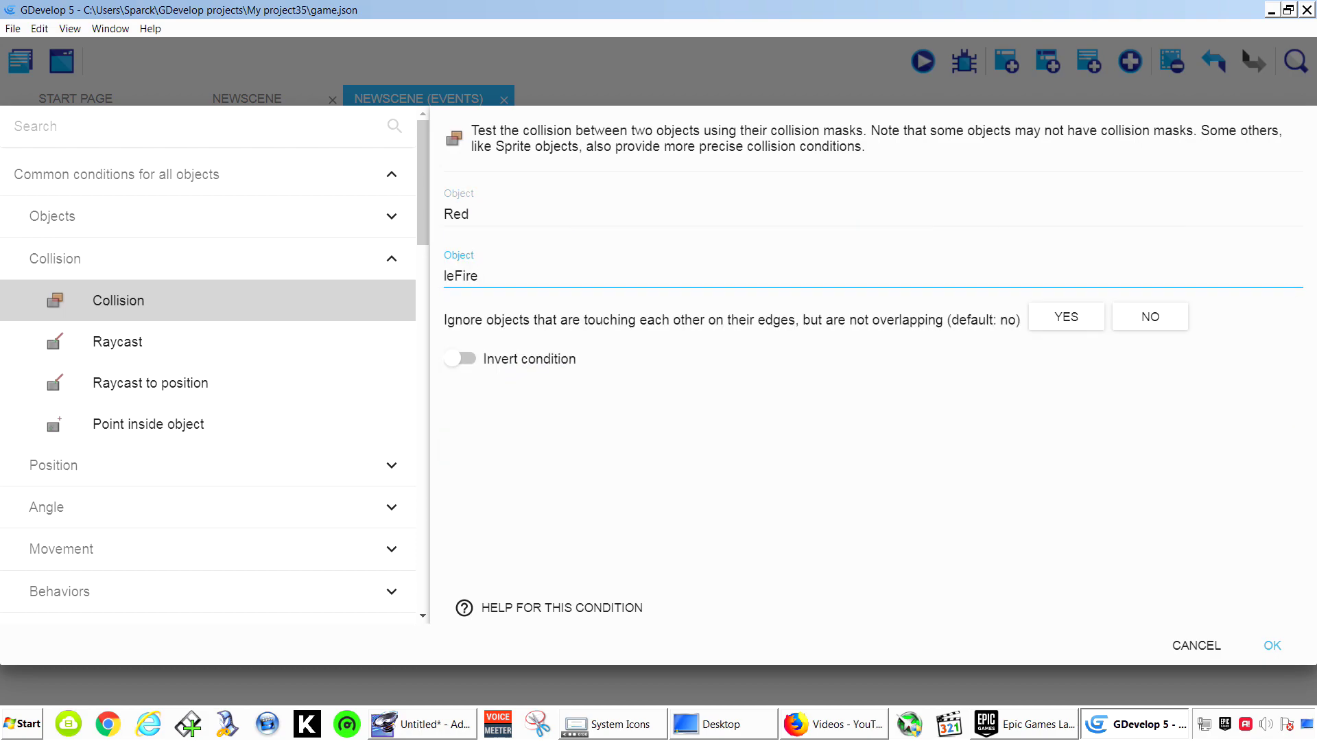
{"action": "key", "text": "Return"}
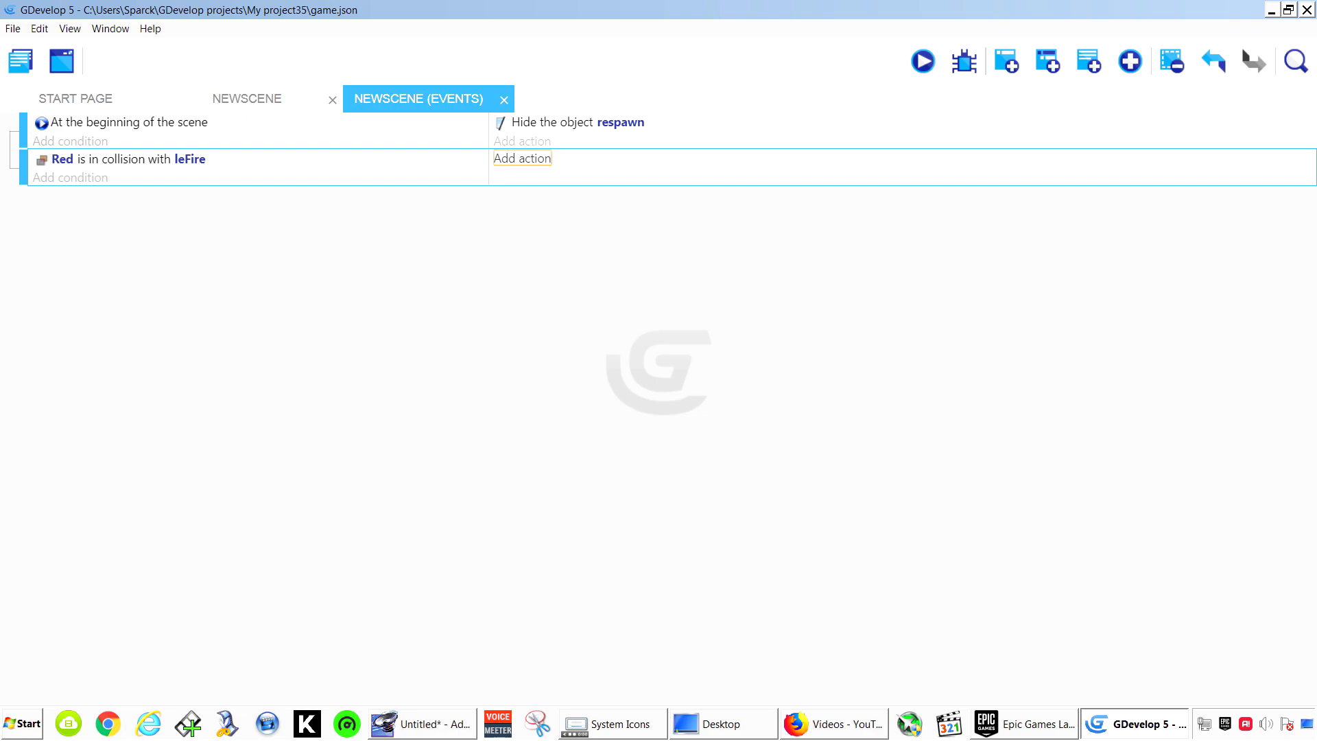
Add an action to the collision event that puts Red around respawn at distance 0, leaving the angle empty
{"action": "key", "text": "Return"}
{"action": "left_click", "coordinate": [192, 174]}
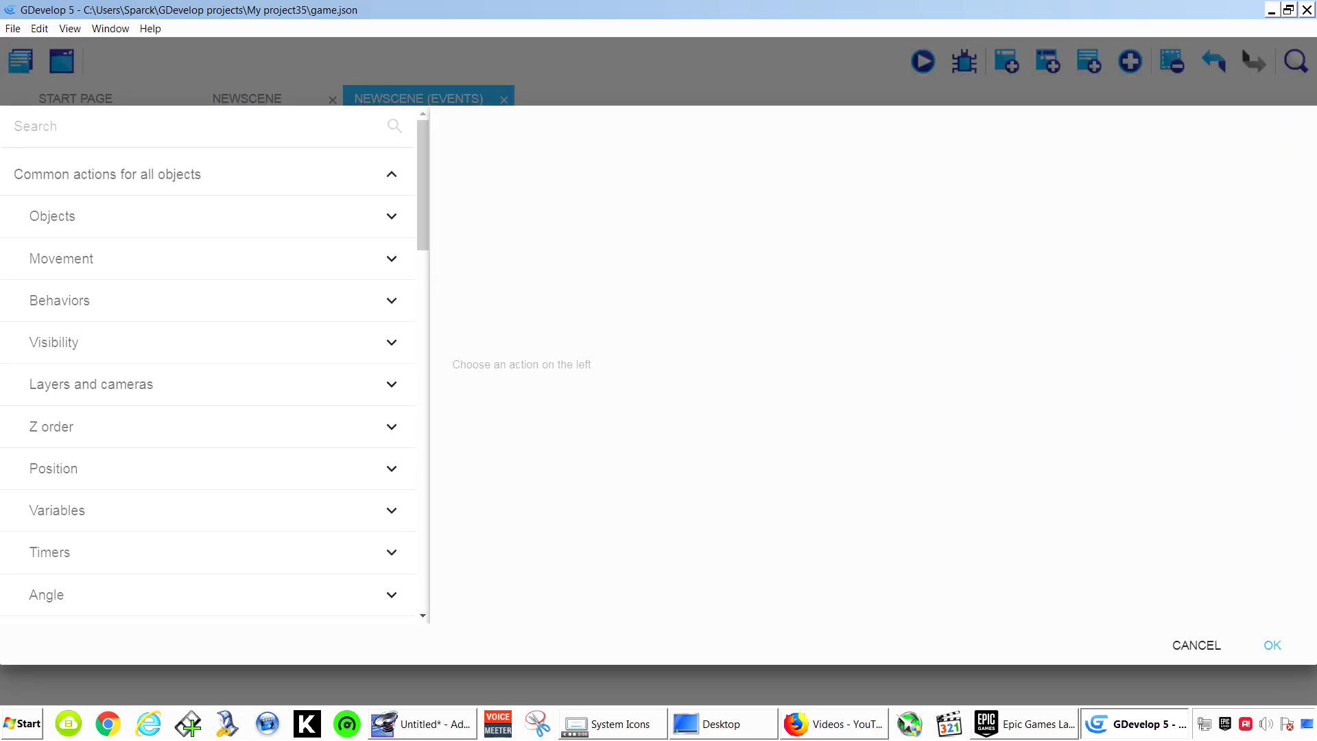
{"action": "left_click", "coordinate": [192, 469]}
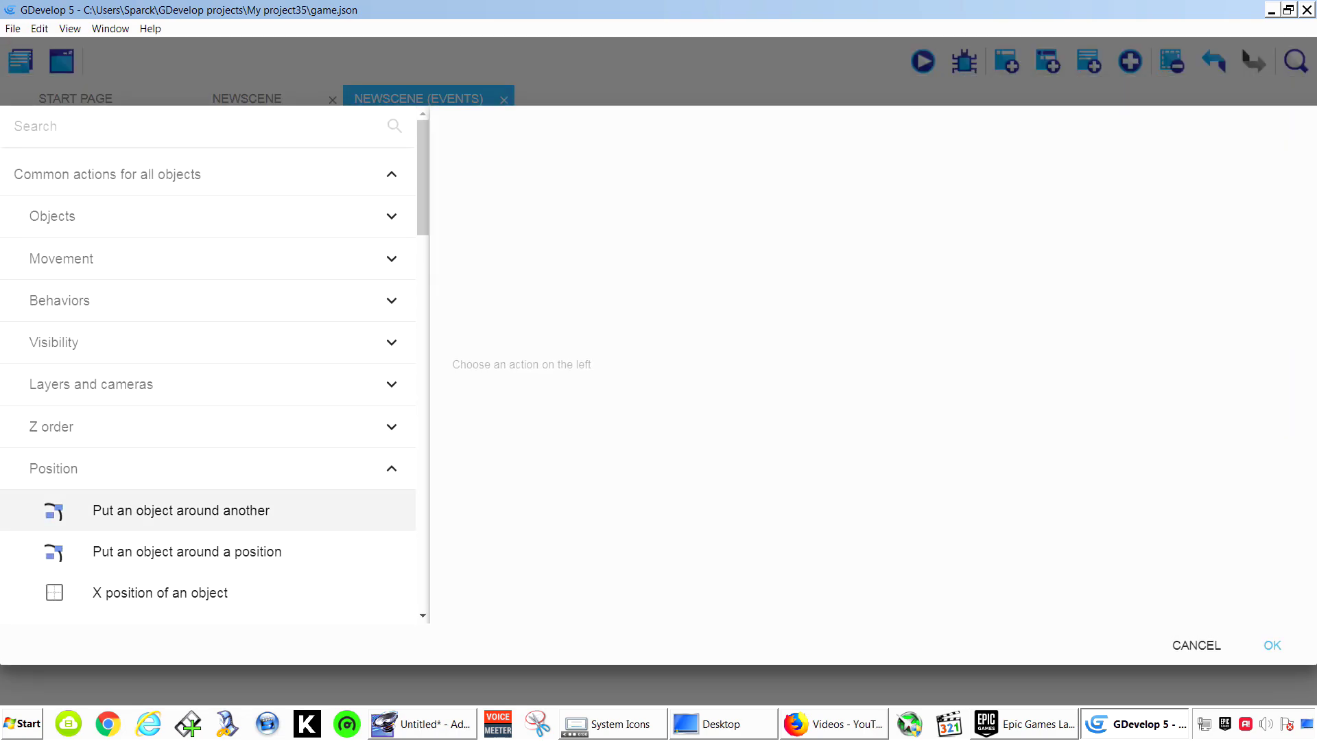
{"action": "left_click", "coordinate": [243, 511]}
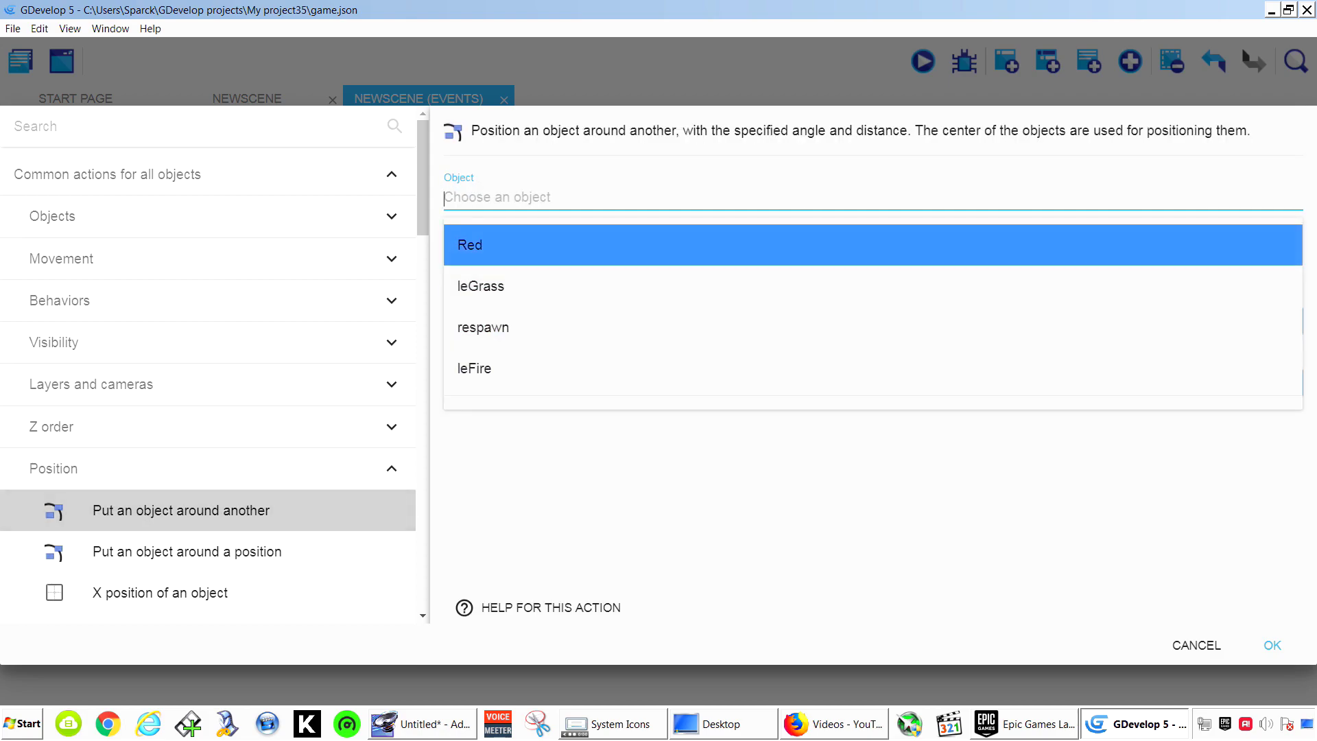
{"action": "left_click", "coordinate": [734, 245]}
{"action": "left_click", "coordinate": [734, 258]}
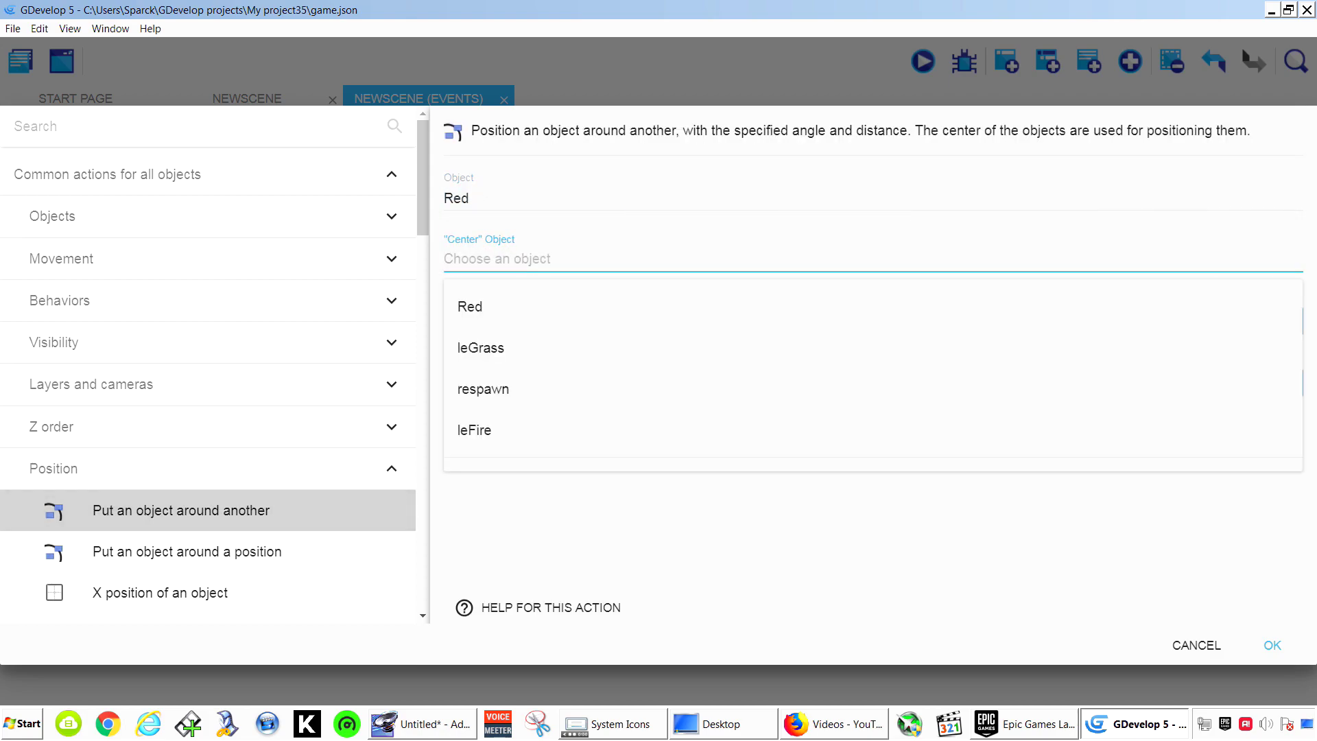
{"action": "key", "text": "Return"}
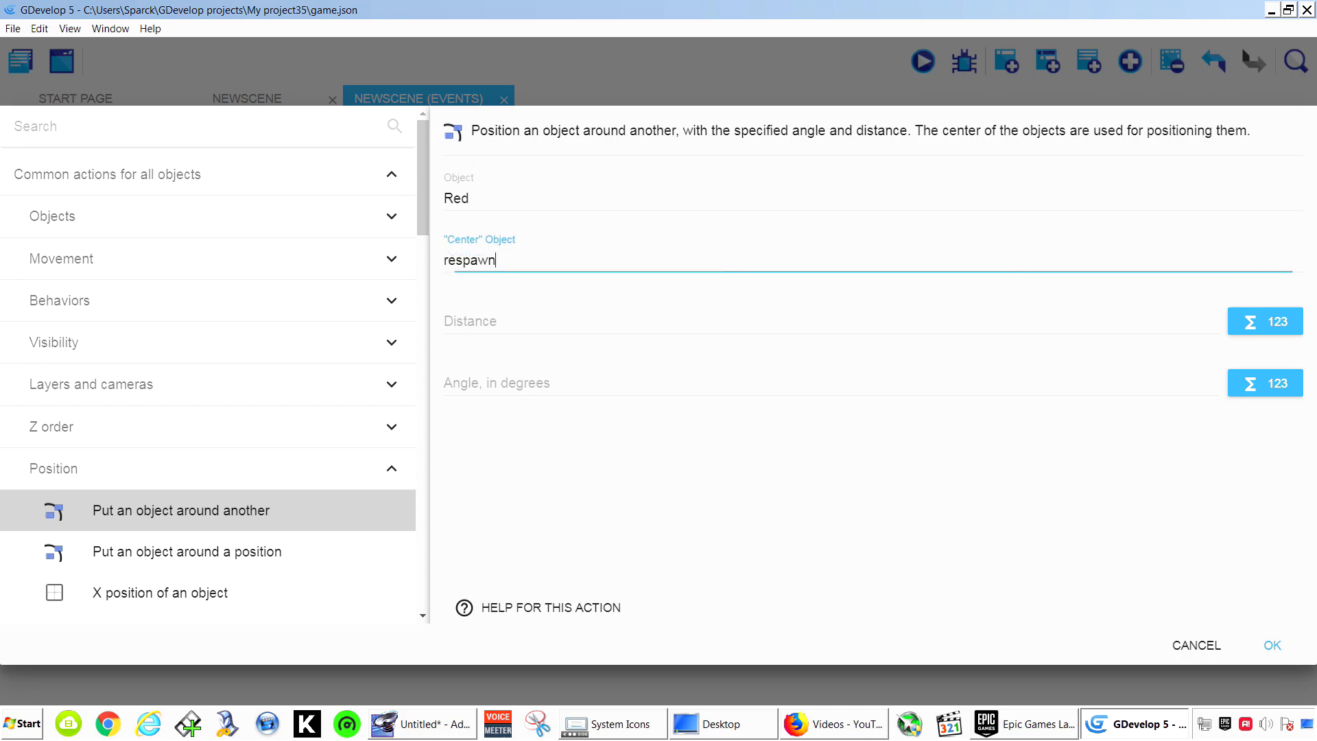
{"action": "key", "text": "Tab"}
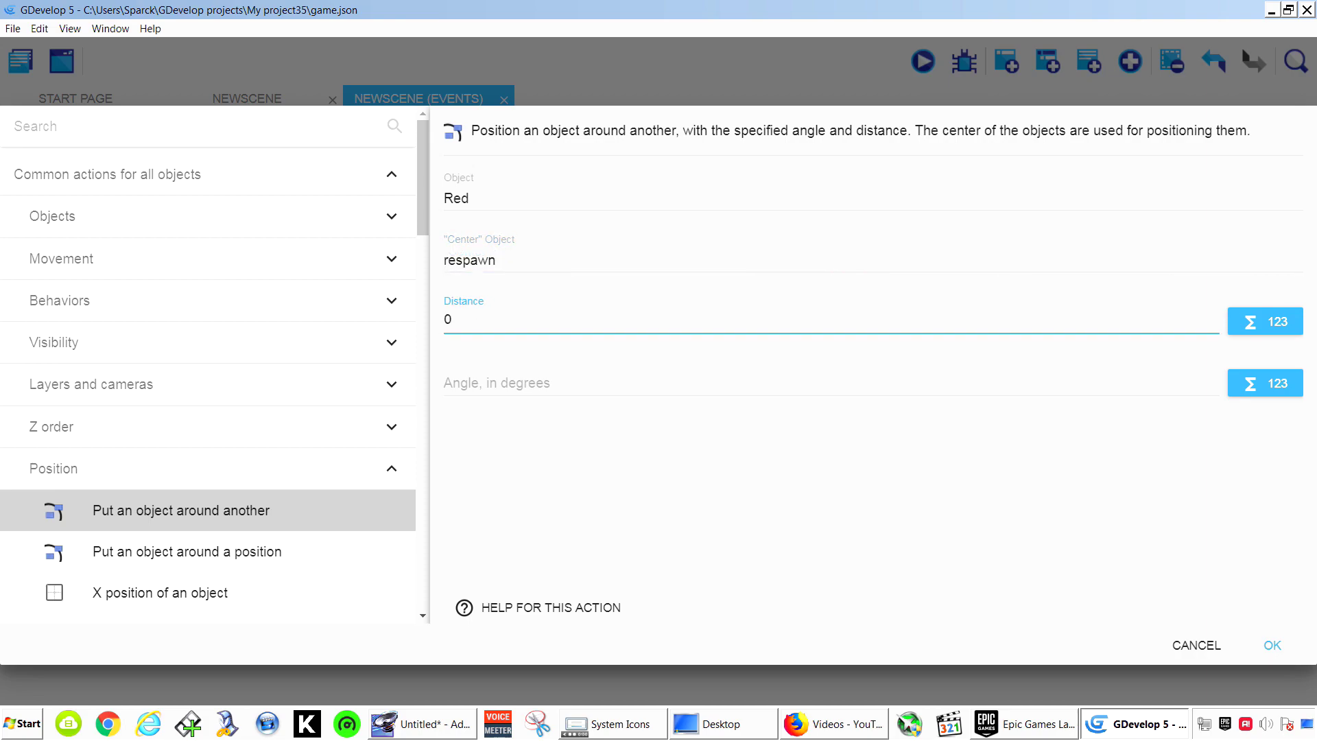
{"action": "type", "text": "0"}
{"action": "key", "text": "Tab"}
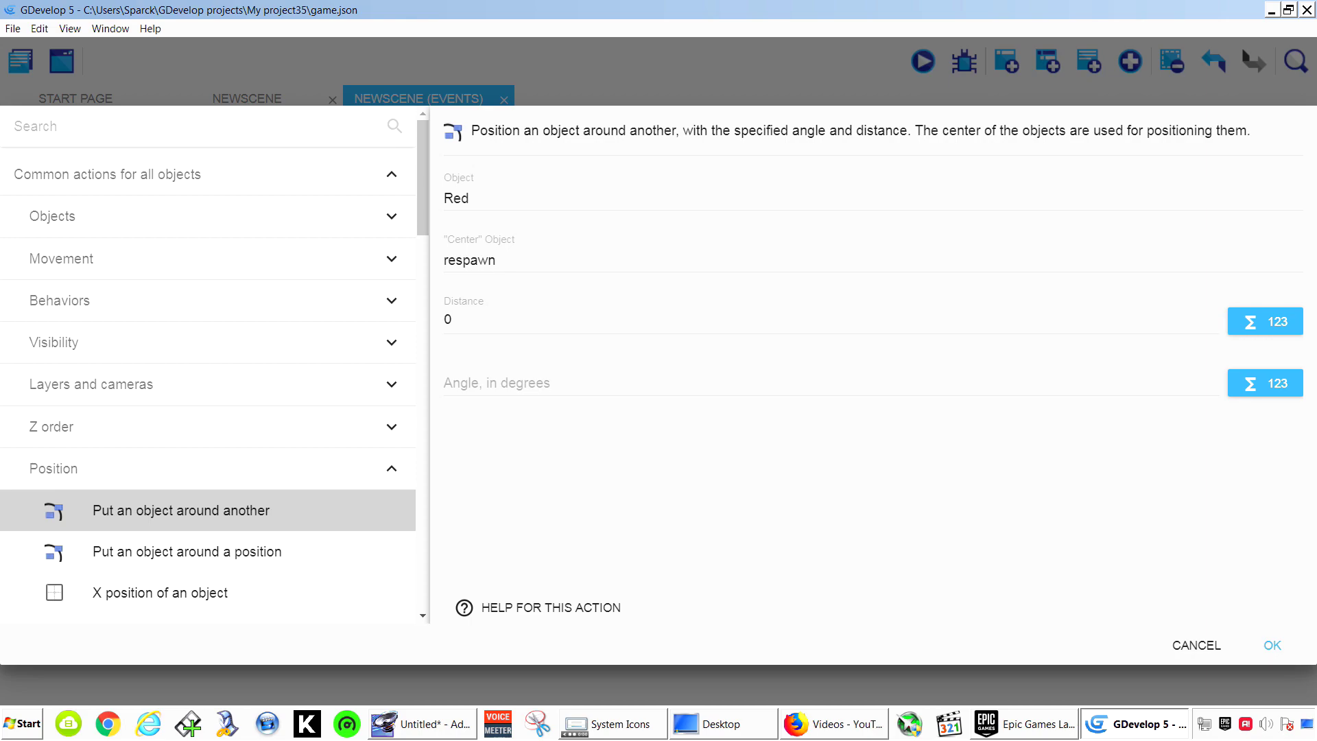
{"action": "left_click", "coordinate": [1271, 645]}
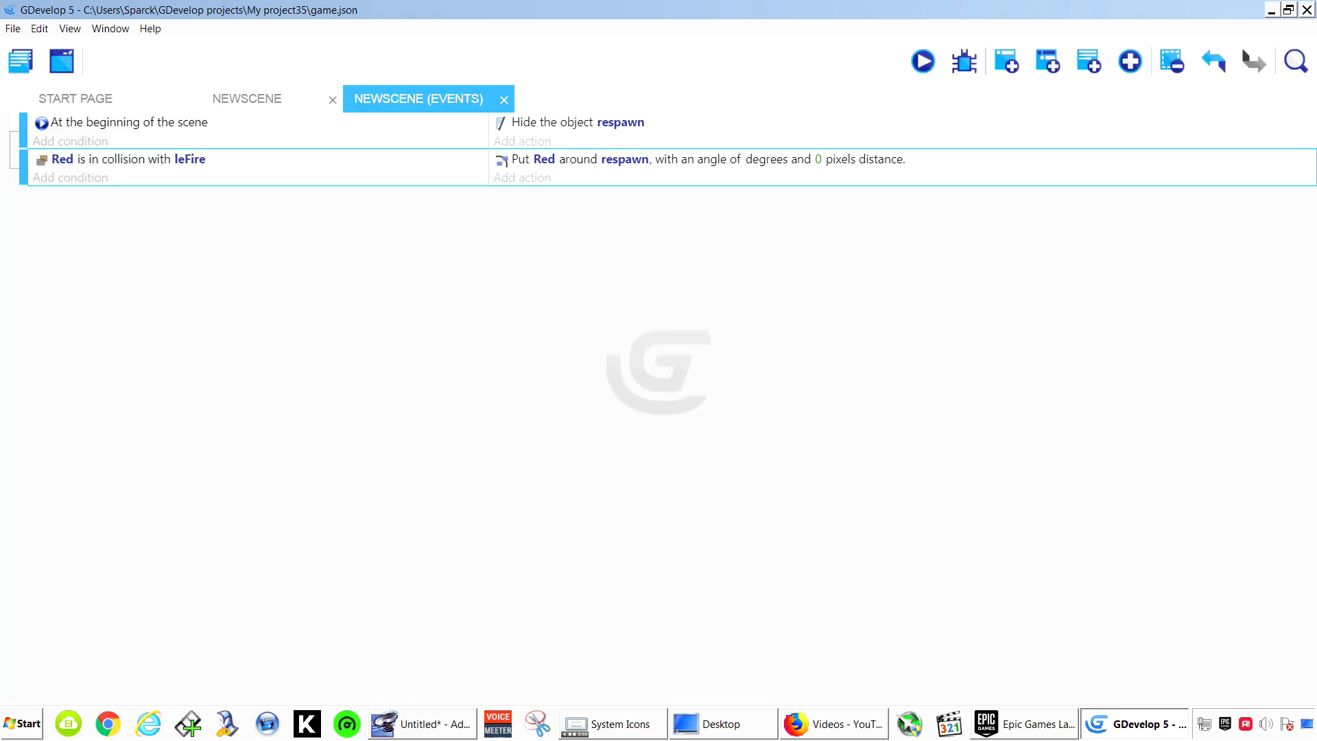
Preview the scene by moving Red into the fire and jumping around it, close the preview and return to the NewScene editor
{"action": "key", "text": "F5"}
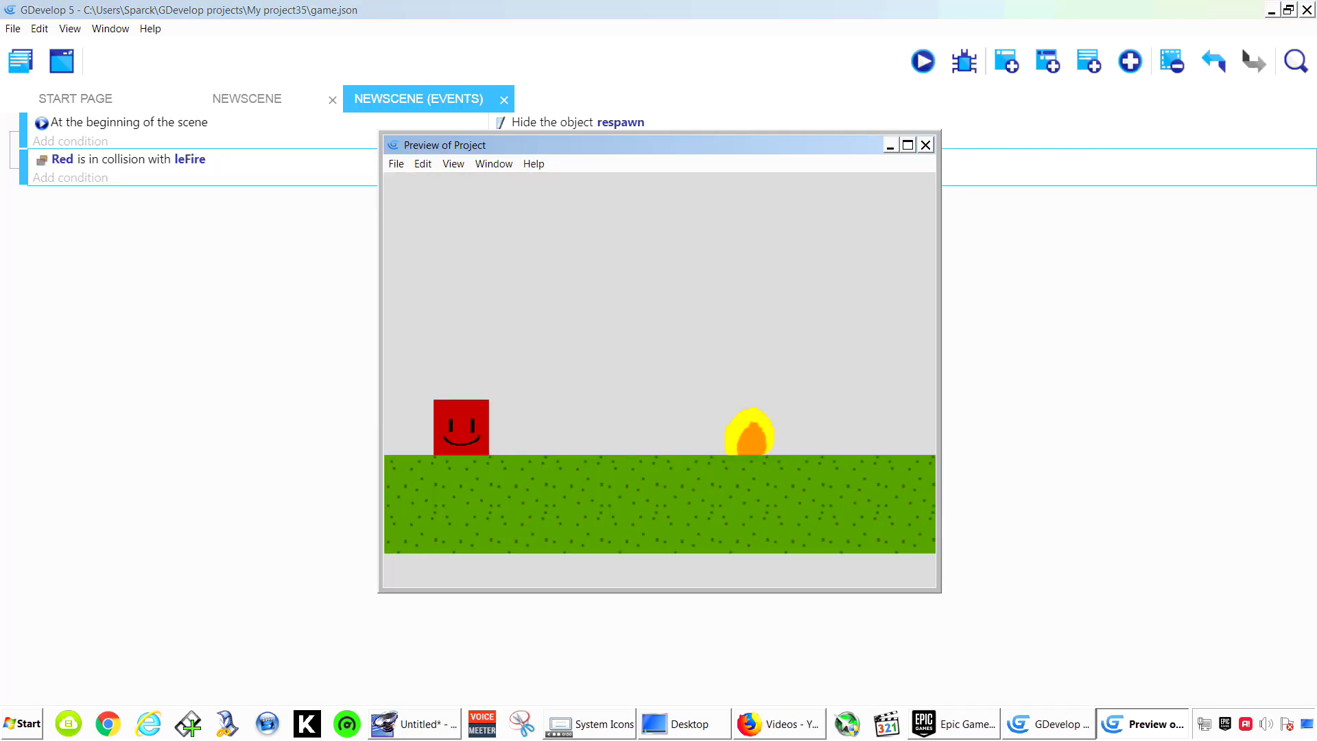
{"action": "key", "text": "Right"}
{"action": "key", "text": "space"}
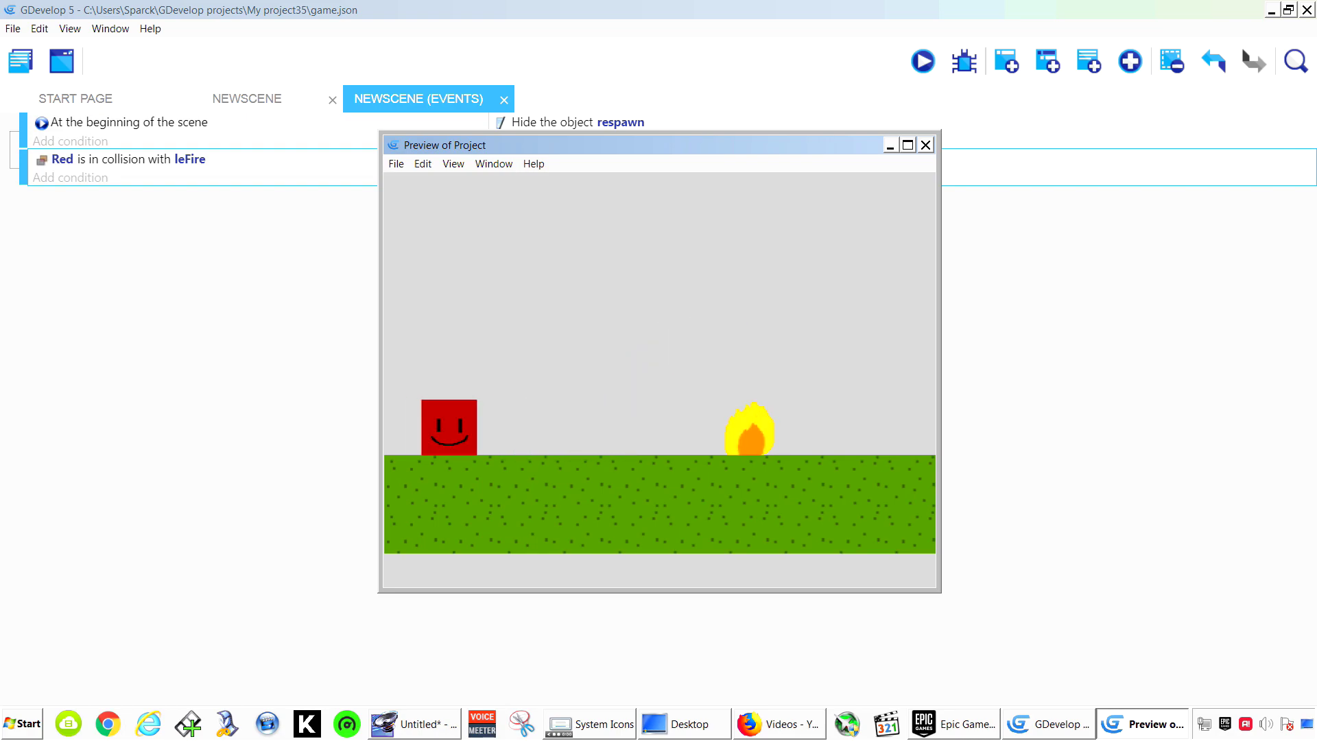
{"action": "key", "text": "Right"}
{"action": "key", "text": "Right"}
{"action": "key", "text": "space"}
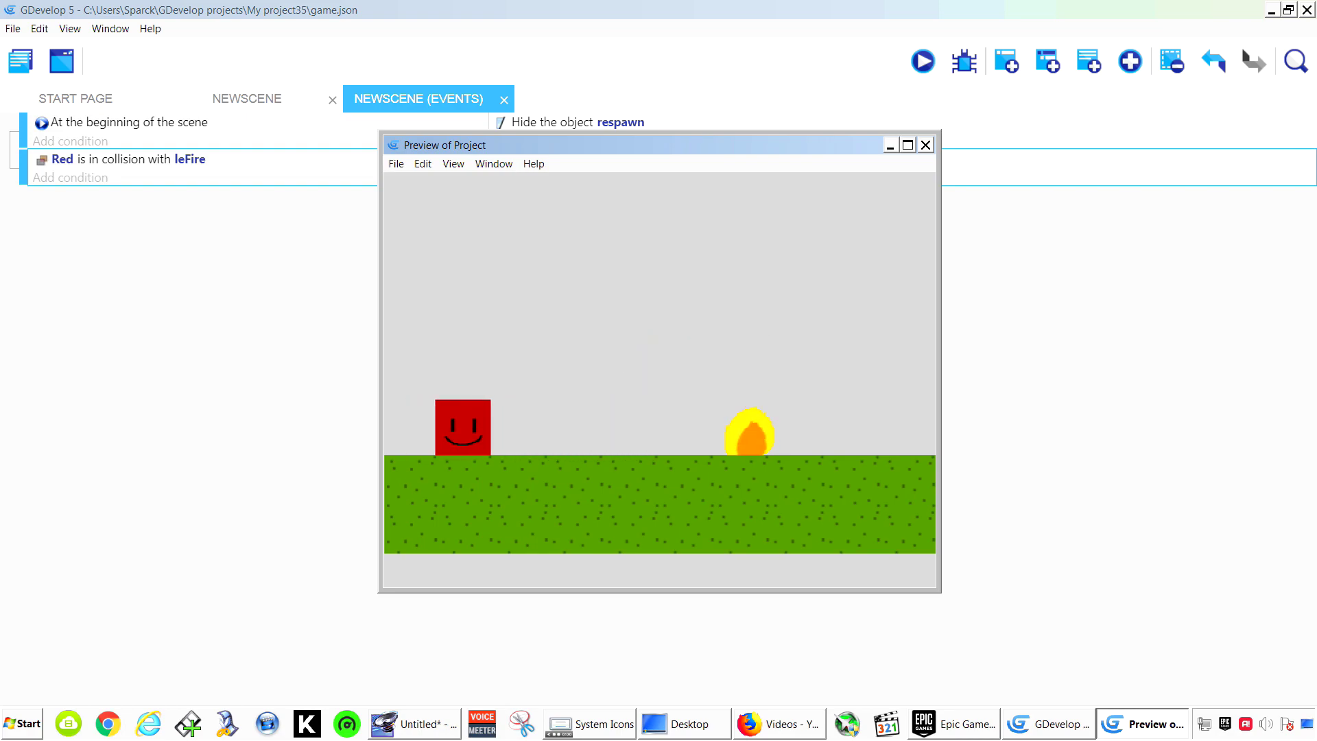
{"action": "key", "text": "Right"}
{"action": "key", "text": "Right"}
{"action": "key", "text": "Right"}
{"action": "key", "text": "space"}
{"action": "key", "text": "Right"}
{"action": "key", "text": "space"}
{"action": "key", "text": "space"}
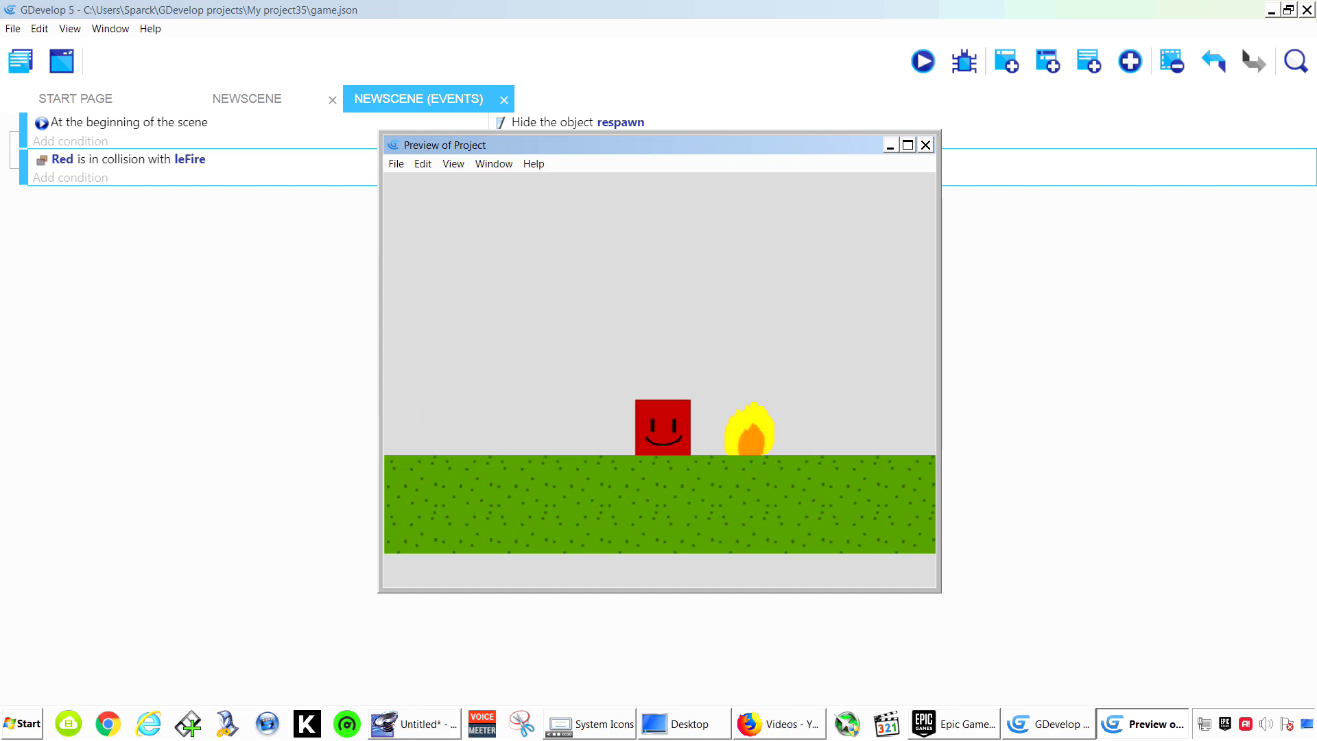
{"action": "key", "text": "Right"}
{"action": "key", "text": "space"}
{"action": "key", "text": "Right"}
{"action": "key", "text": "Right"}
{"action": "key", "text": "space"}
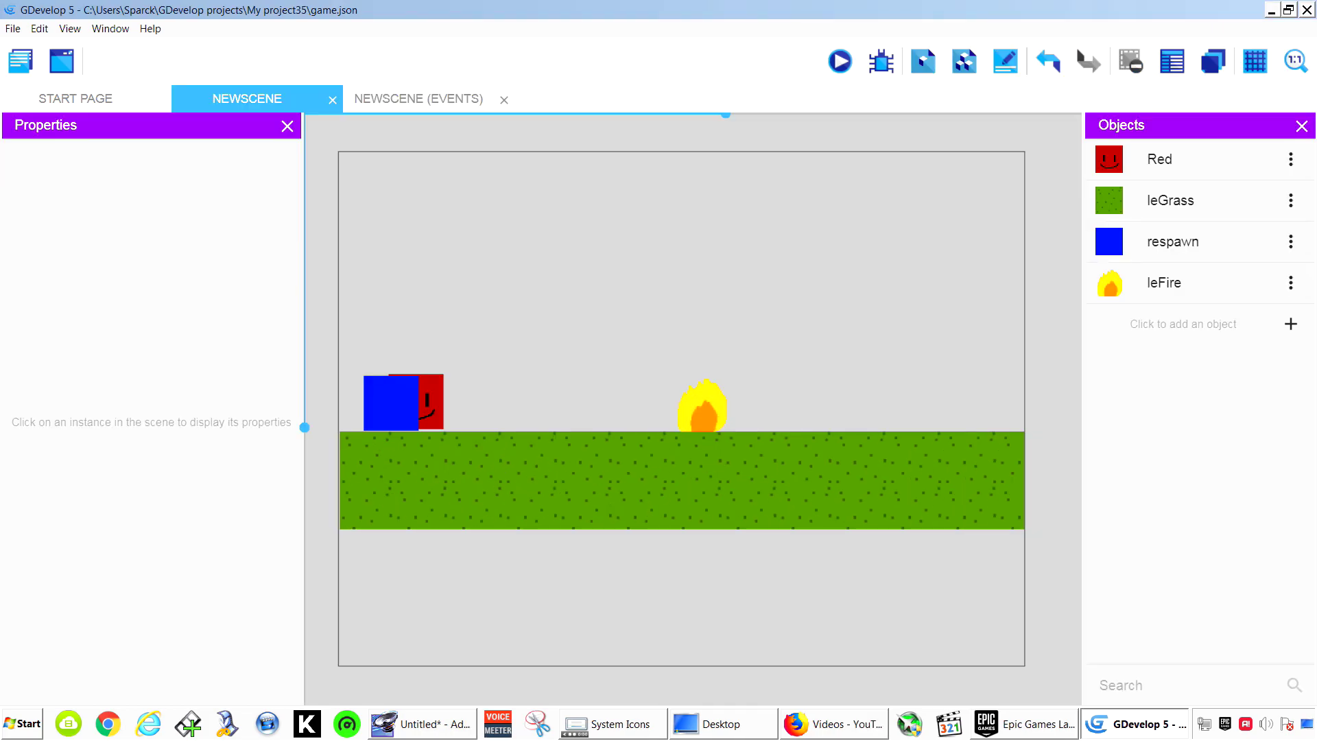
Add a new Sprite object with an empty animation and open it for drawing in Piskel
{"action": "left_click", "coordinate": [1182, 323]}
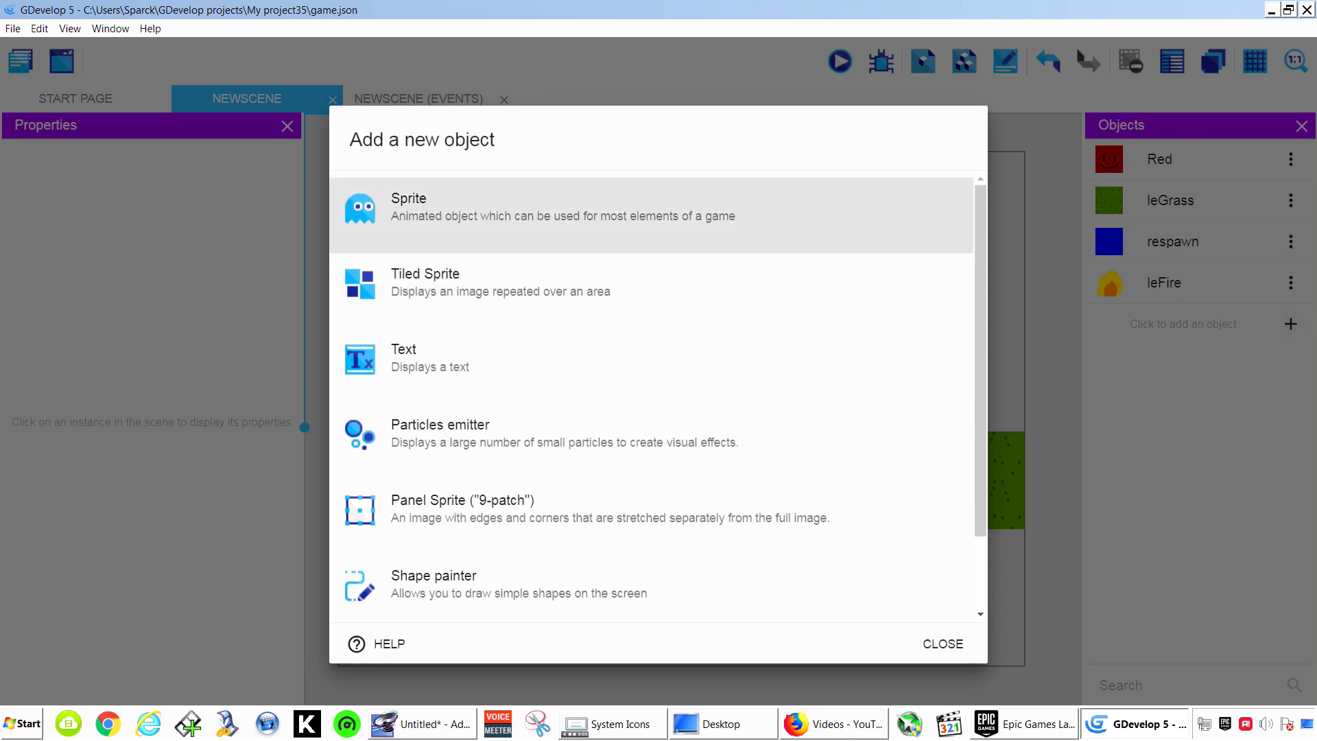
{"action": "left_click", "coordinate": [457, 215]}
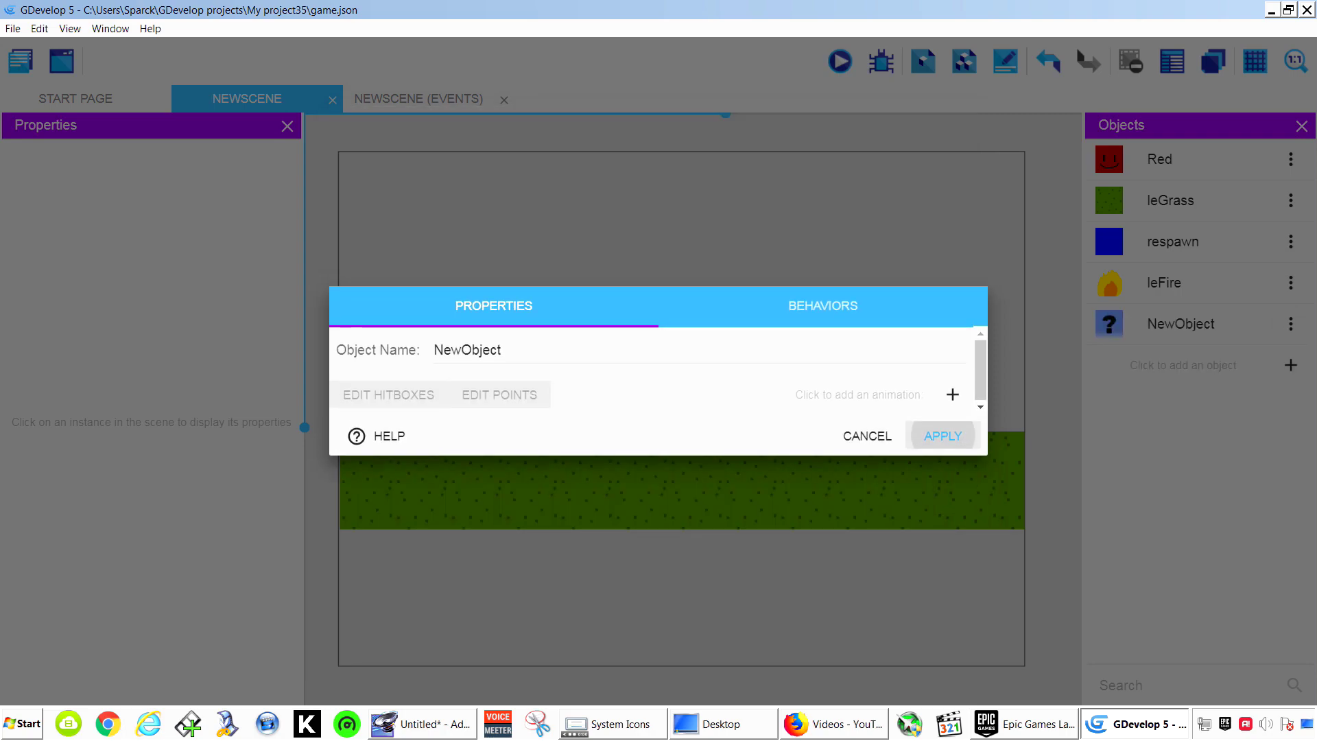
{"action": "left_click", "coordinate": [952, 394]}
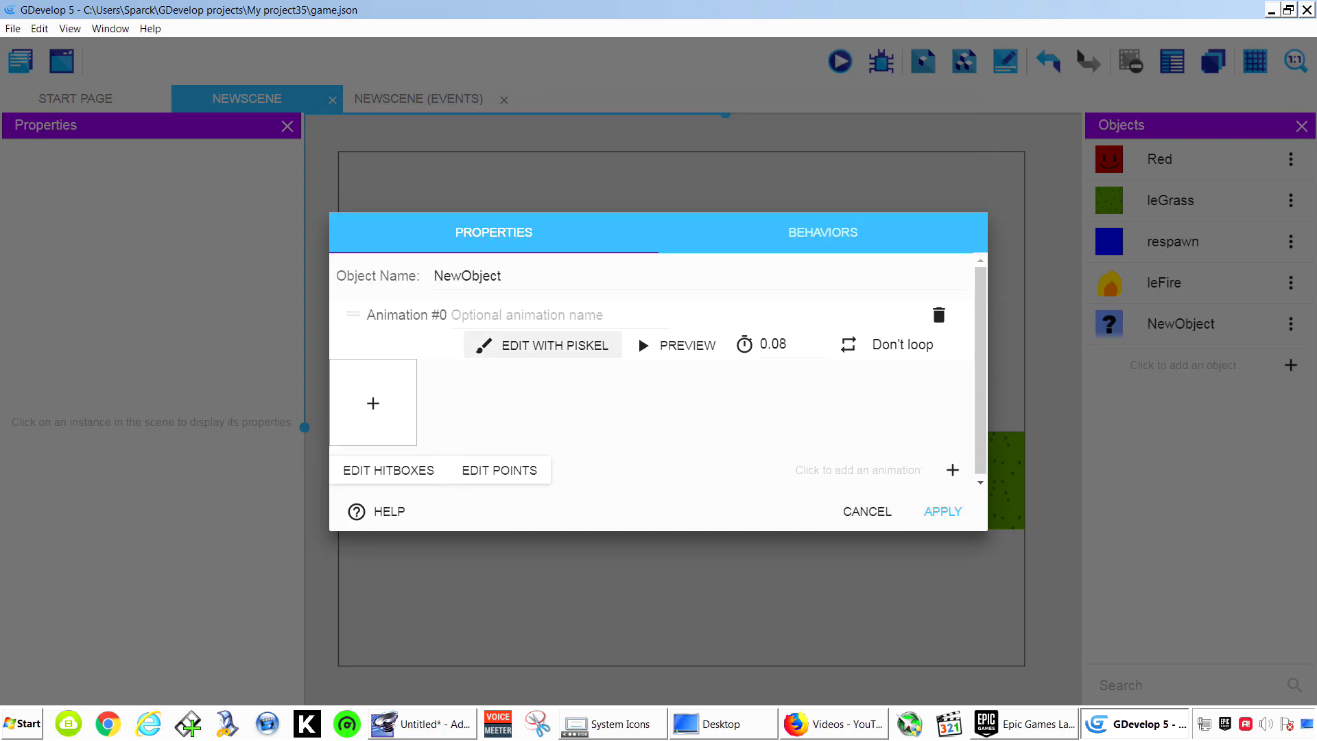
{"action": "left_click", "coordinate": [542, 345]}
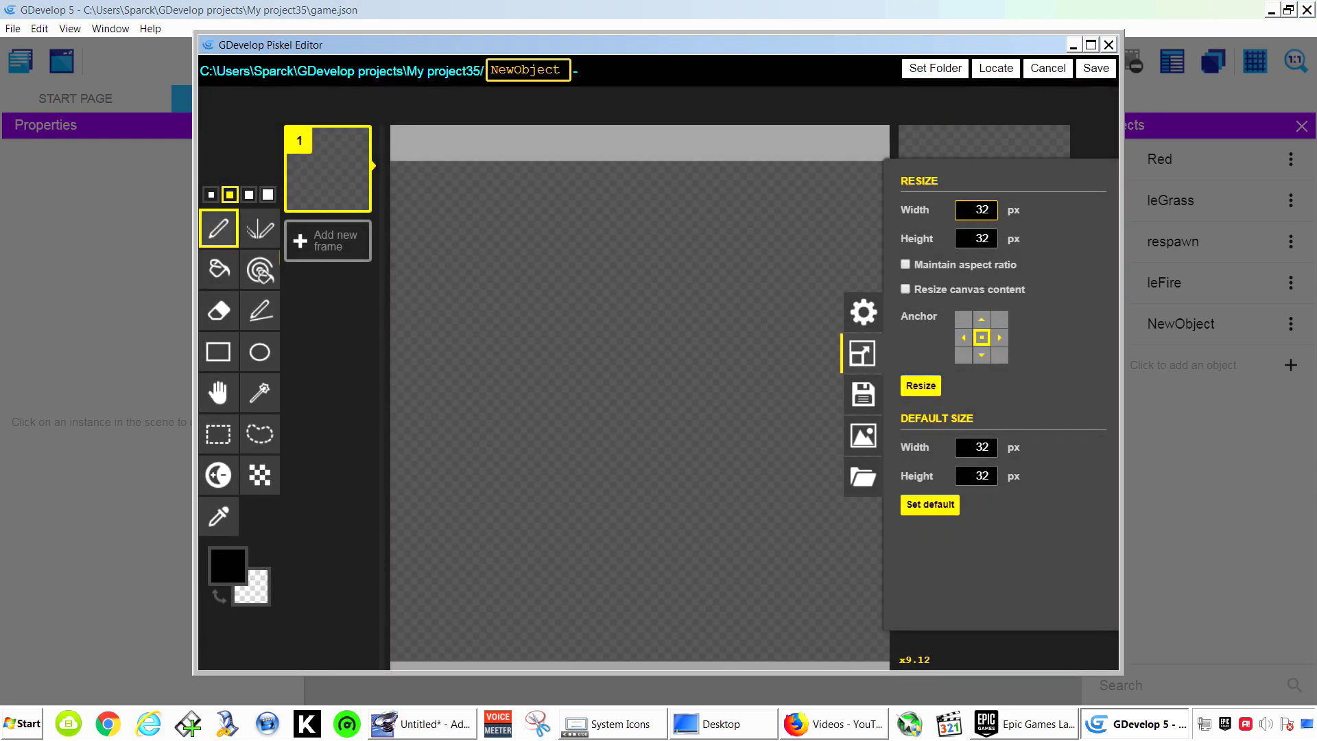
Draw a black outline of a left-pointing triangular flag on a pole and fill the flag with green #0bfd1b
{"action": "left_click", "coordinate": [219, 269]}
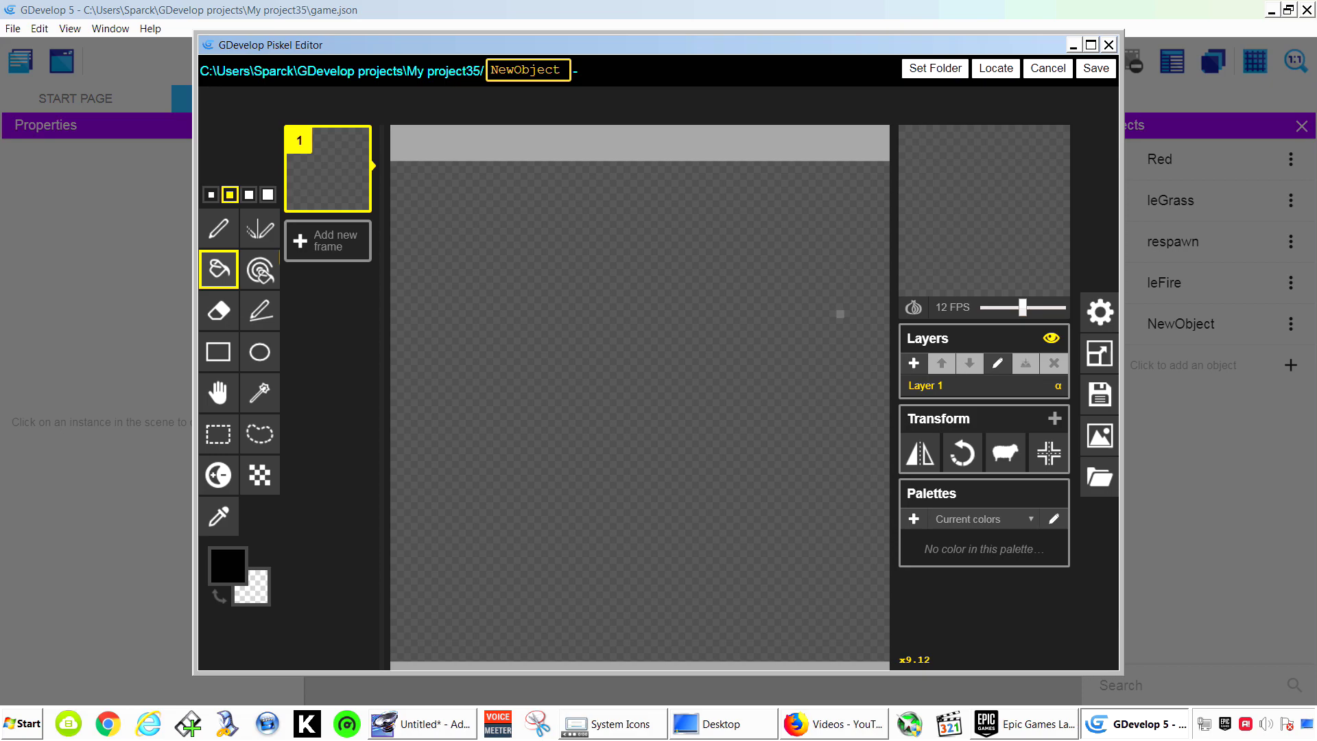
{"action": "left_click", "coordinate": [228, 565]}
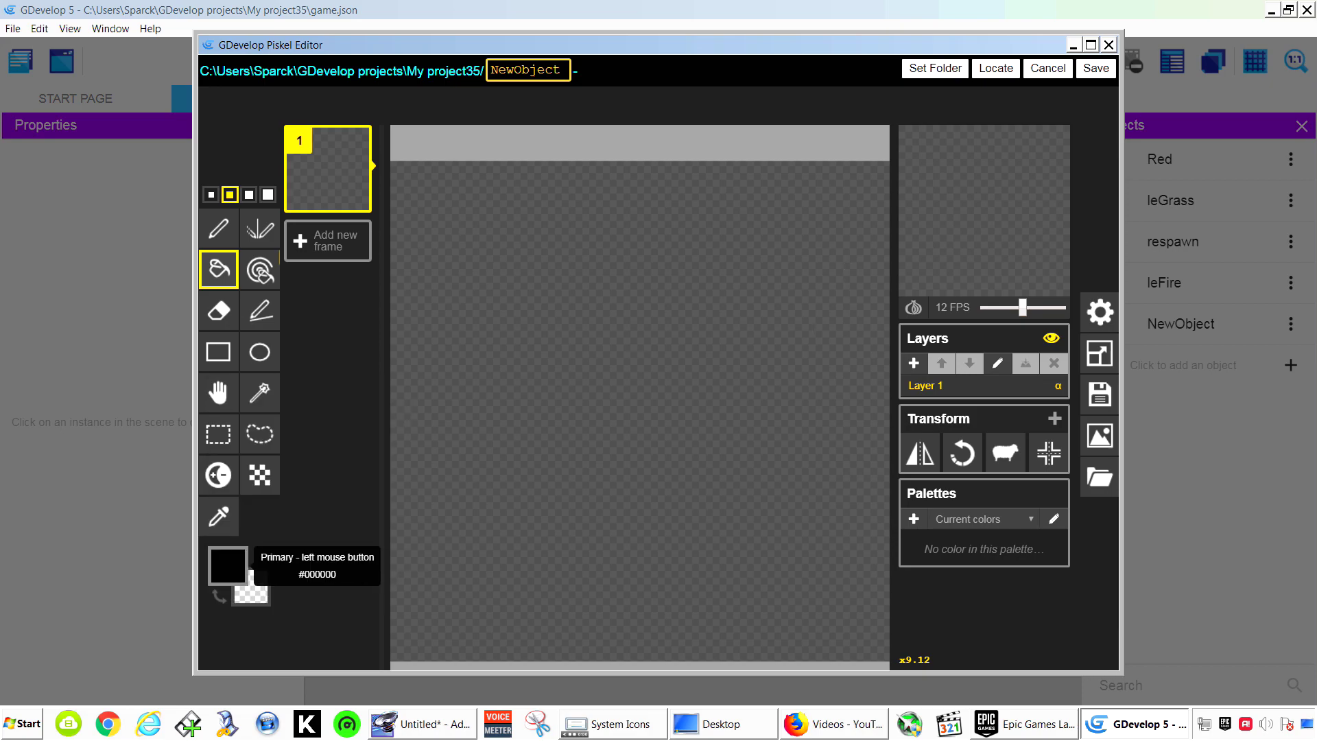
{"action": "left_click", "coordinate": [219, 229]}
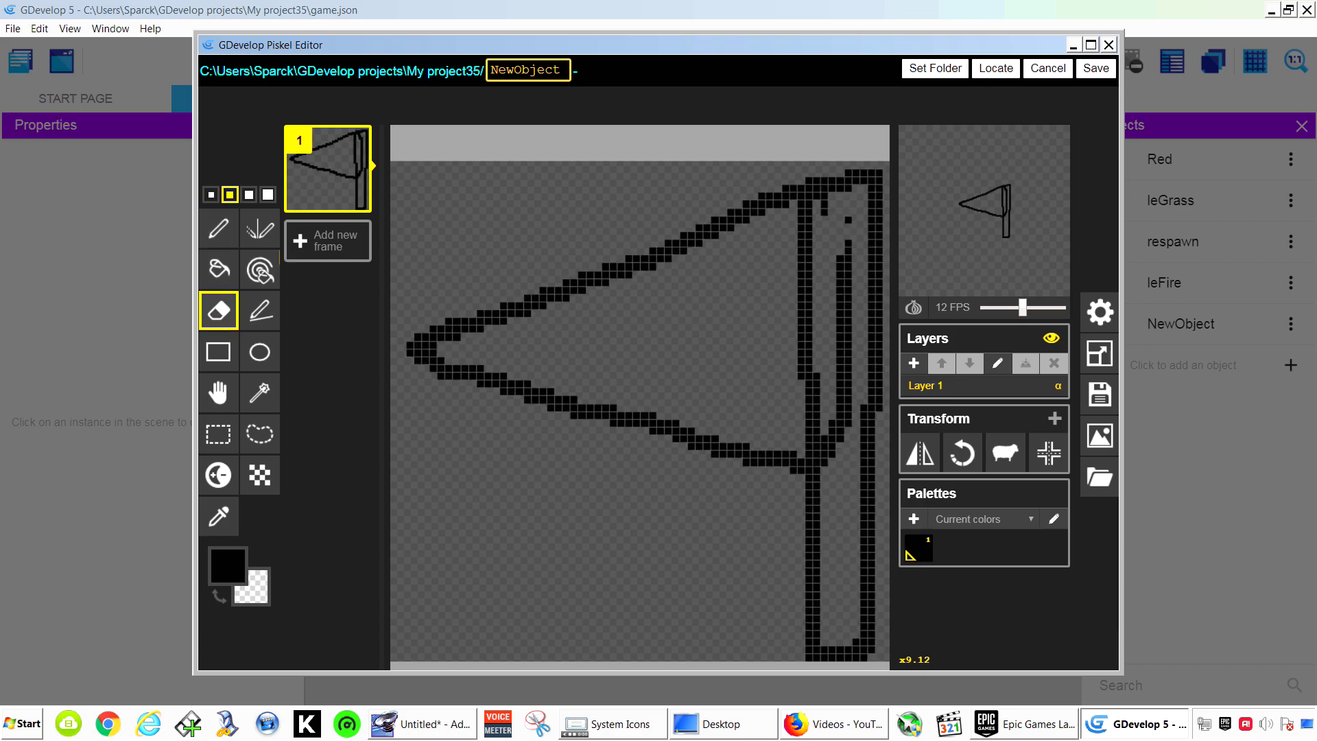
{"action": "left_click_drag", "start_coordinate": [844, 240], "coordinate": [843, 371]}
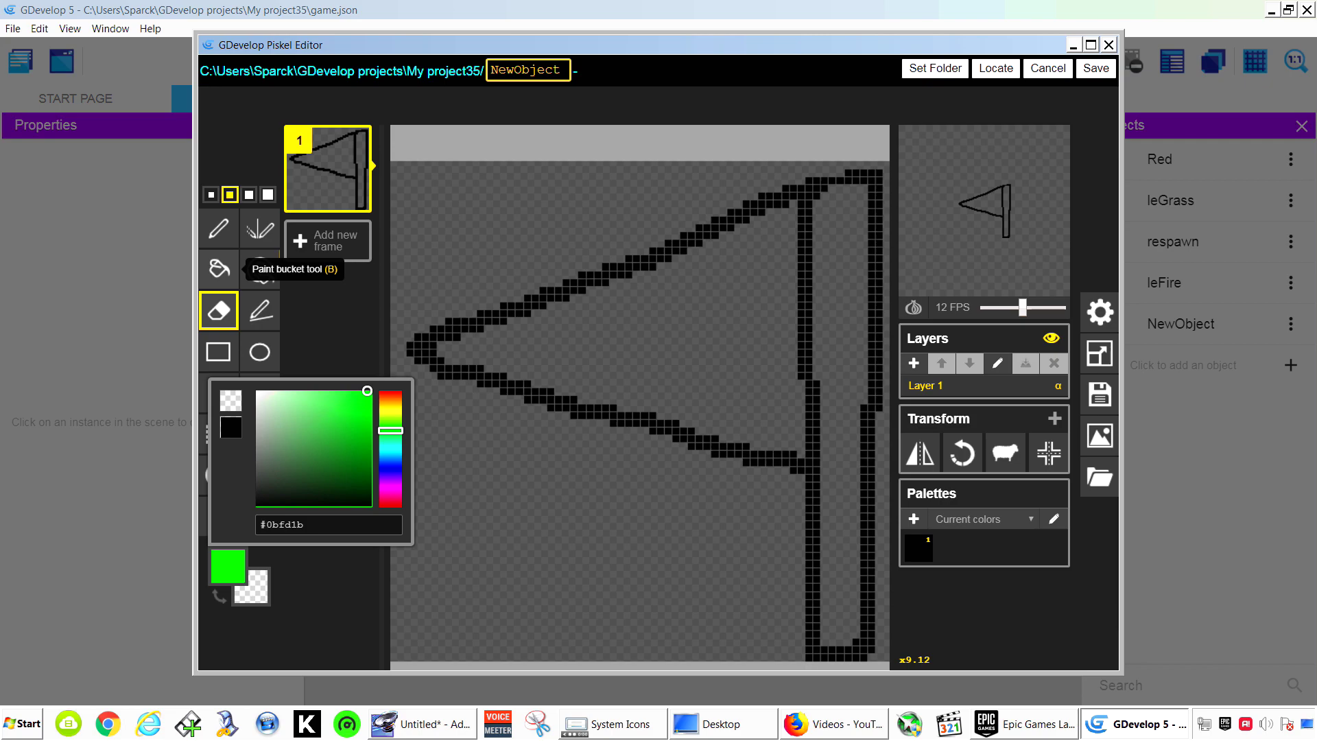
{"action": "left_click", "coordinate": [218, 269]}
{"action": "left_click", "coordinate": [652, 329]}
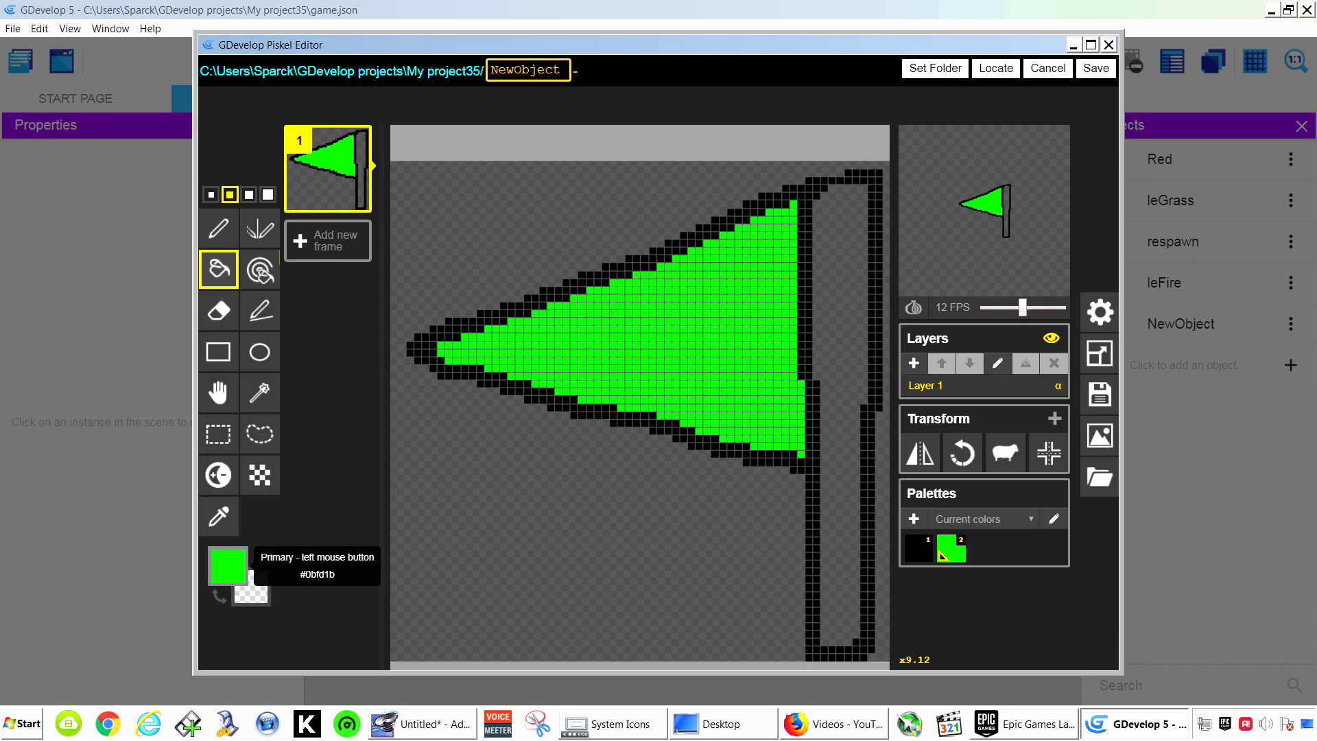
Try filling the flag's pole with yellow #fdf40b and with blue #0d0bfd
{"action": "left_click", "coordinate": [227, 566]}
{"action": "left_click_drag", "start_coordinate": [418, 414], "coordinate": [417, 408]}
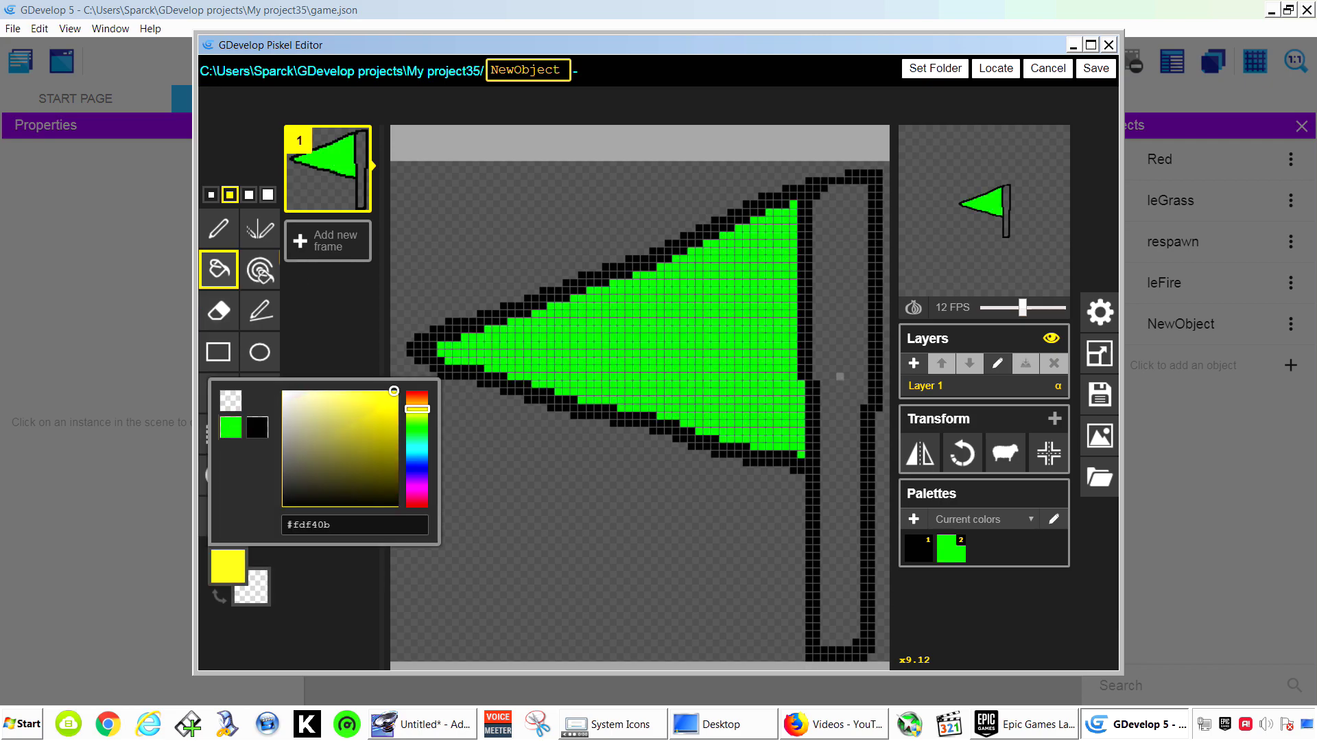
{"action": "left_click", "coordinate": [825, 385]}
{"action": "left_click", "coordinate": [227, 566]}
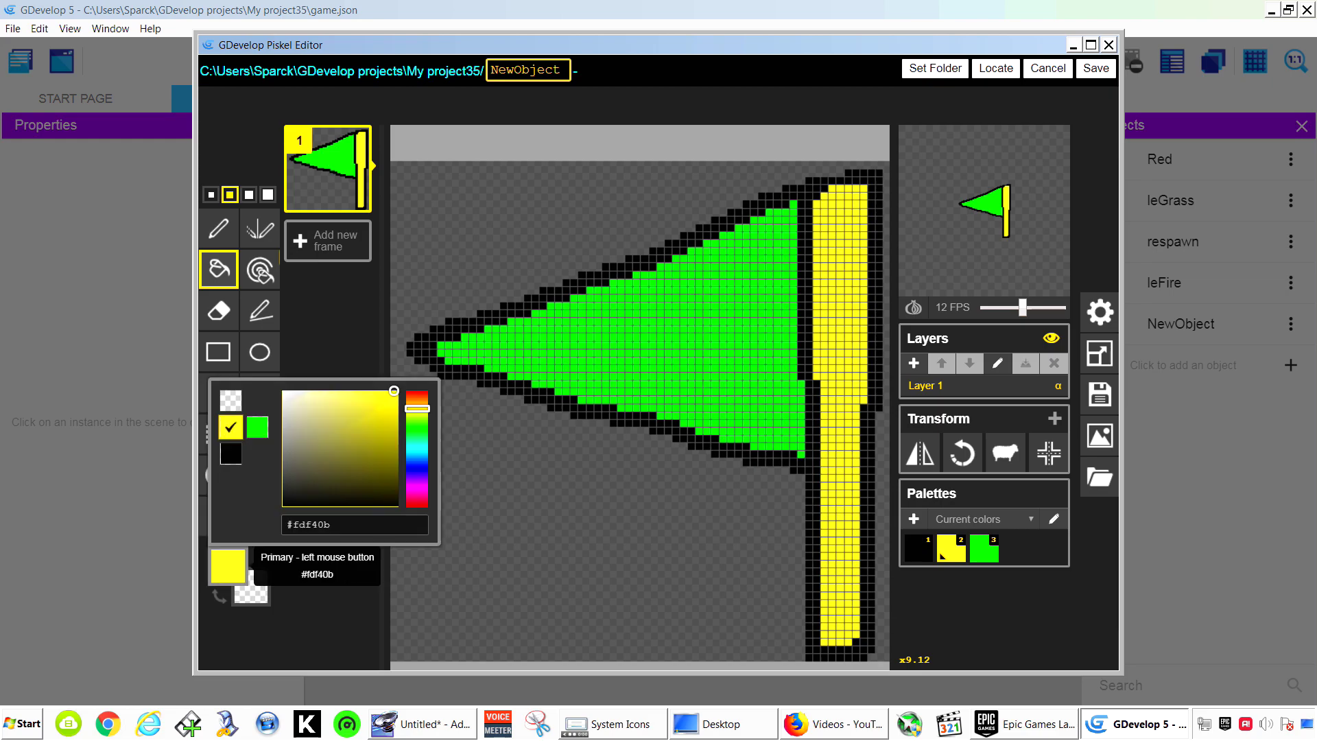
{"action": "left_click", "coordinate": [417, 467]}
{"action": "left_click", "coordinate": [832, 345]}
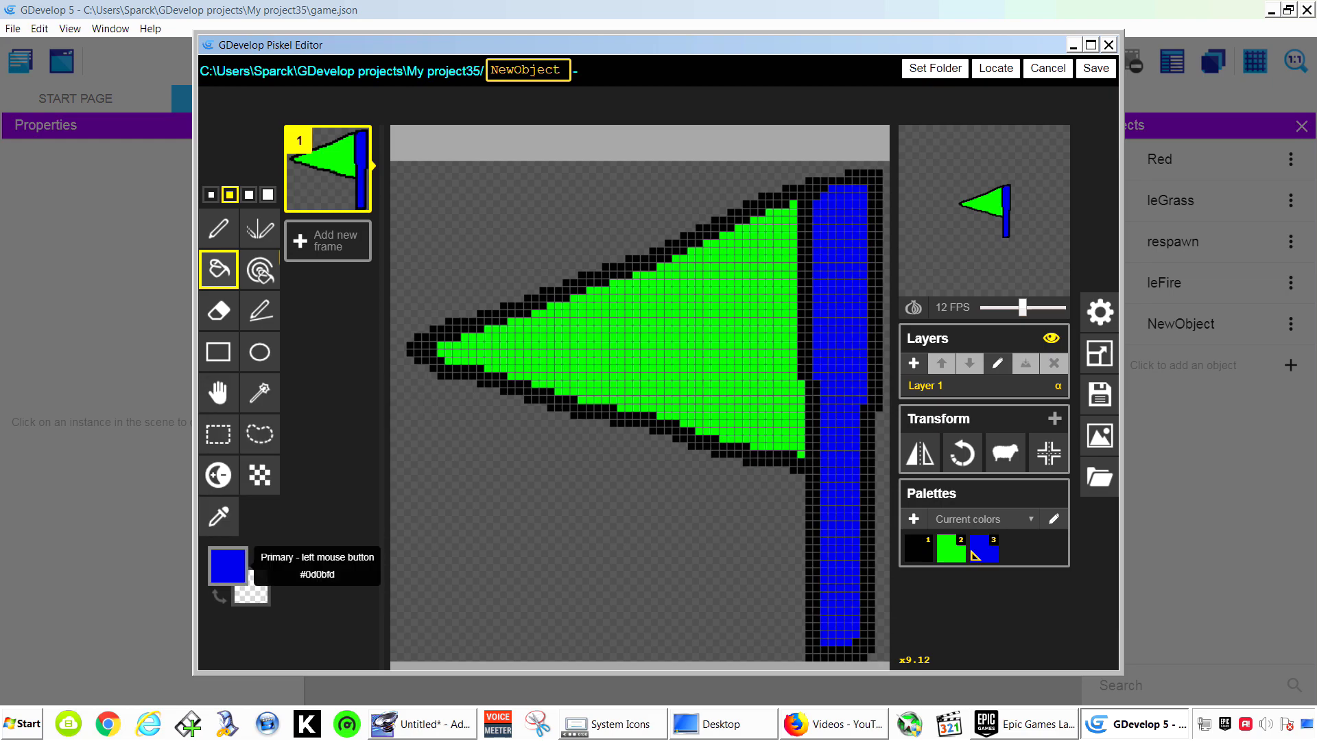
Fill the flag's pole with magenta, save the drawing and apply the new object's properties
{"action": "left_click", "coordinate": [227, 565]}
{"action": "left_click", "coordinate": [417, 488]}
{"action": "left_click", "coordinate": [831, 358]}
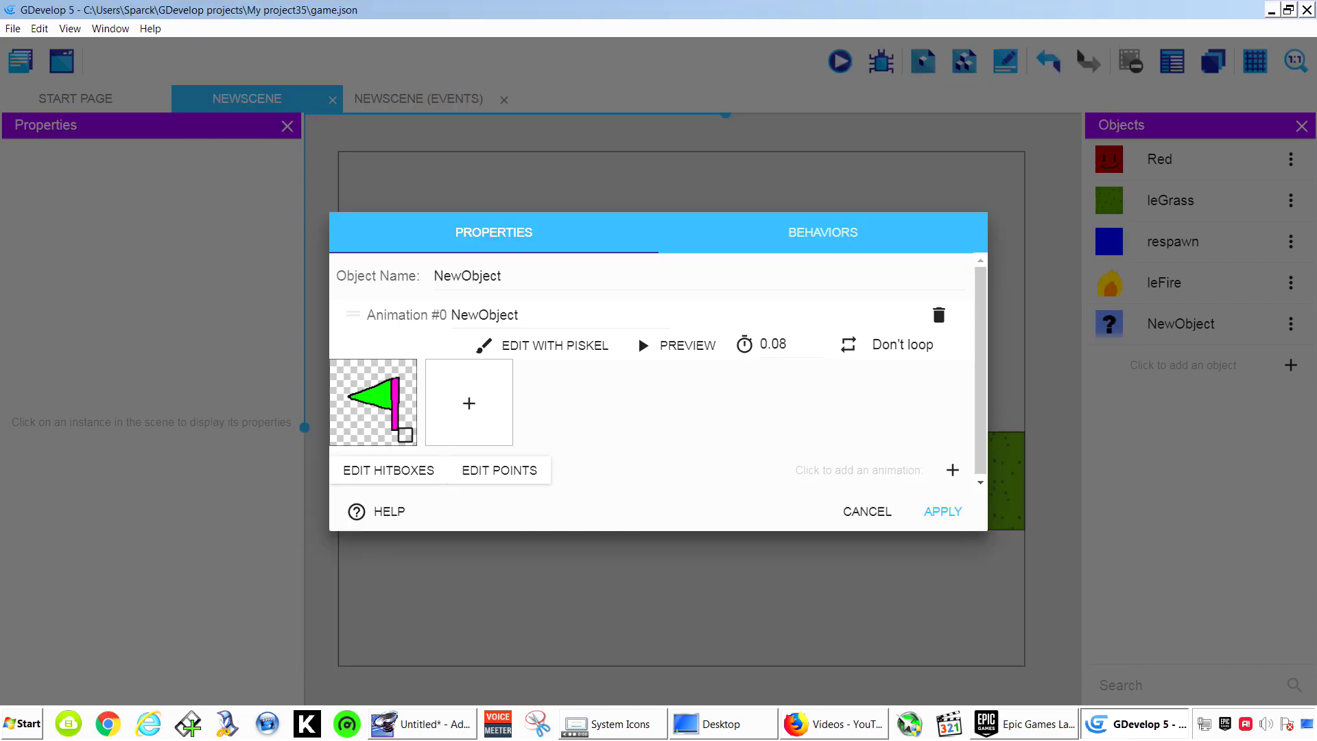
{"action": "left_click", "coordinate": [942, 511]}
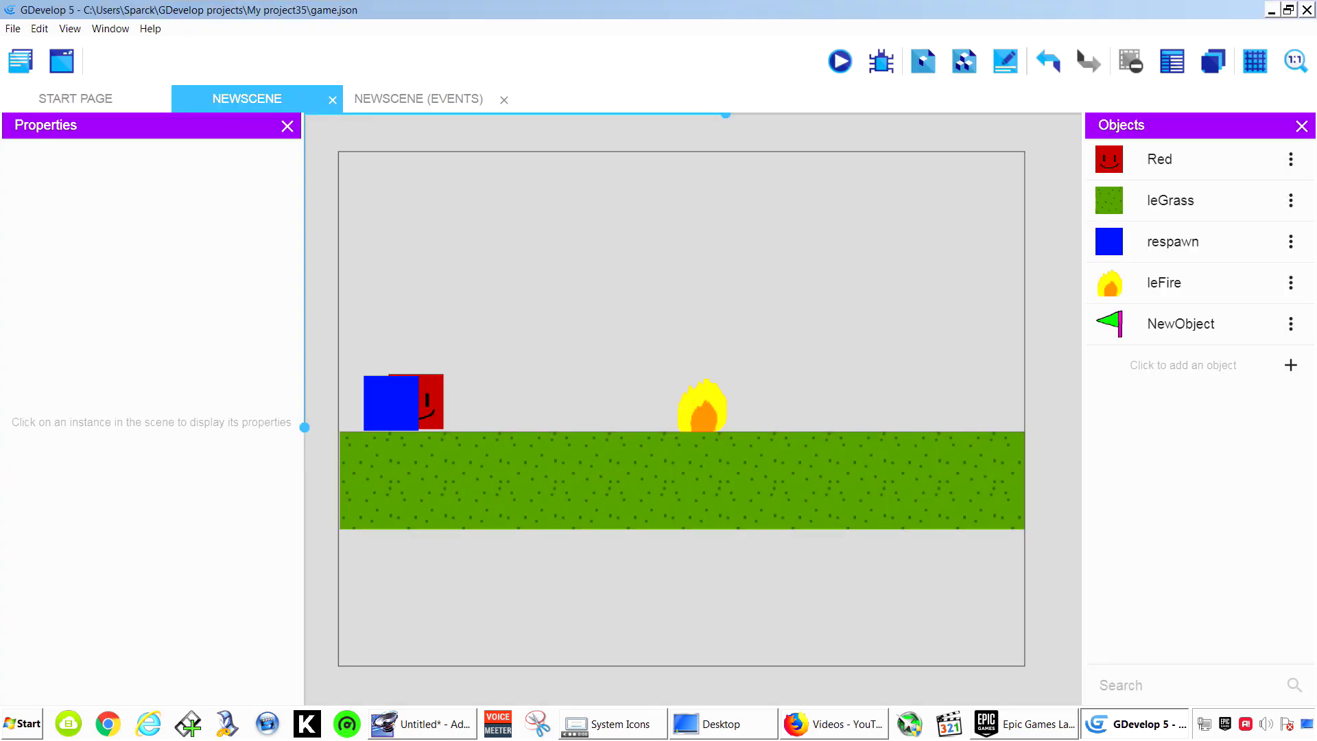
Rename the flag object as leGoal
{"action": "left_click", "coordinate": [1153, 323]}
{"action": "right_click", "coordinate": [1152, 323]}
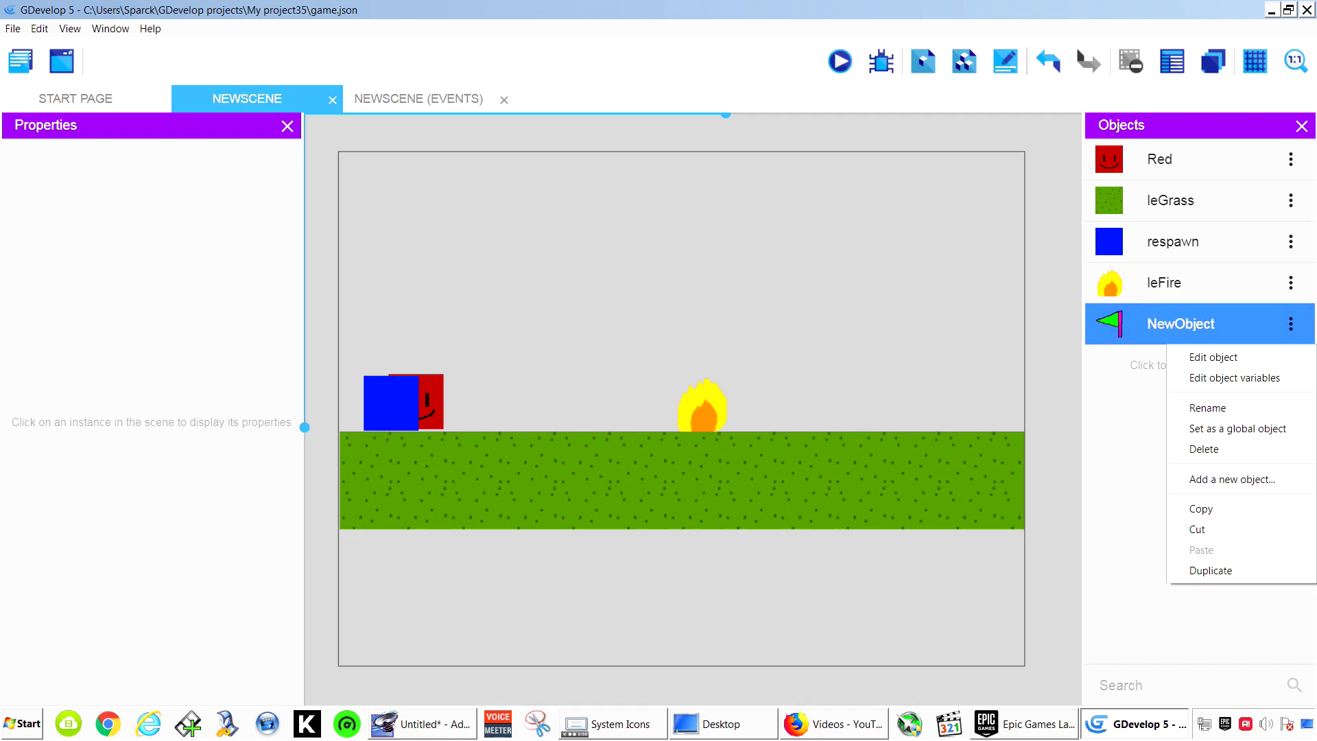
{"action": "left_click", "coordinate": [1208, 407]}
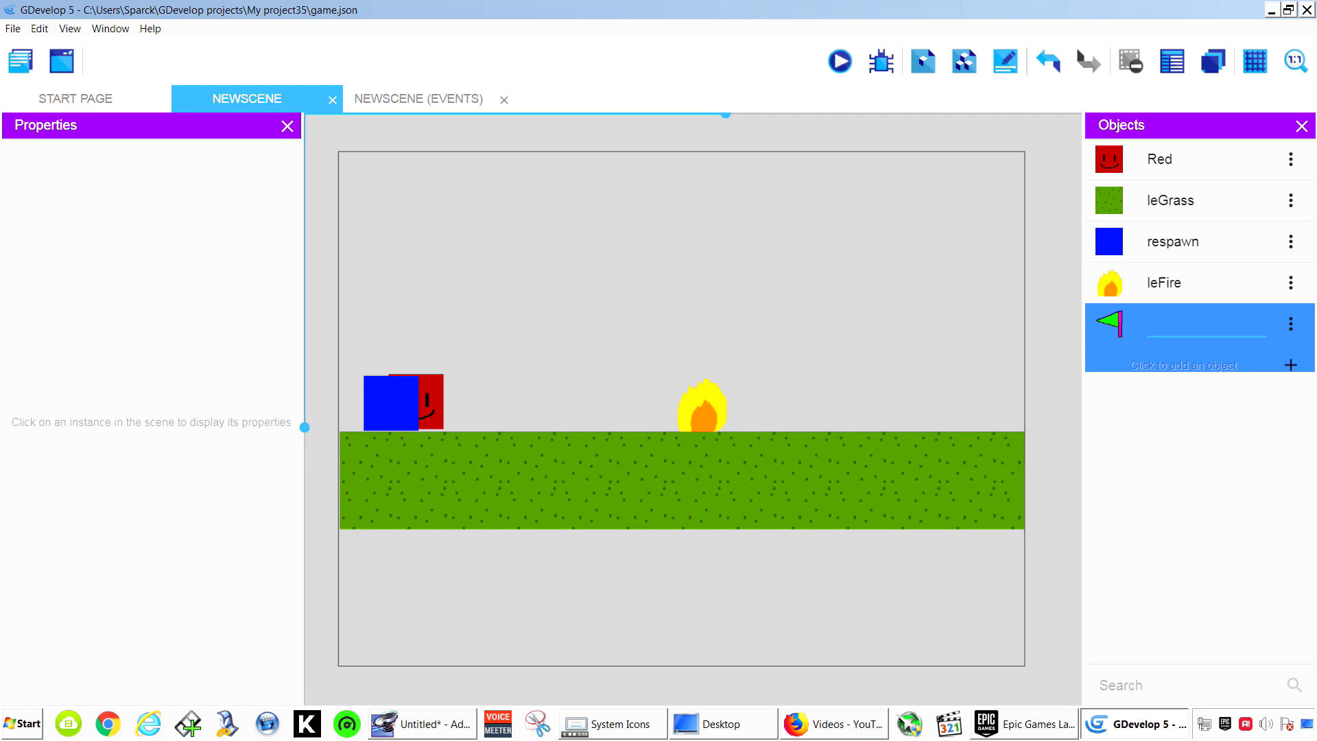
{"action": "key", "text": "Return"}
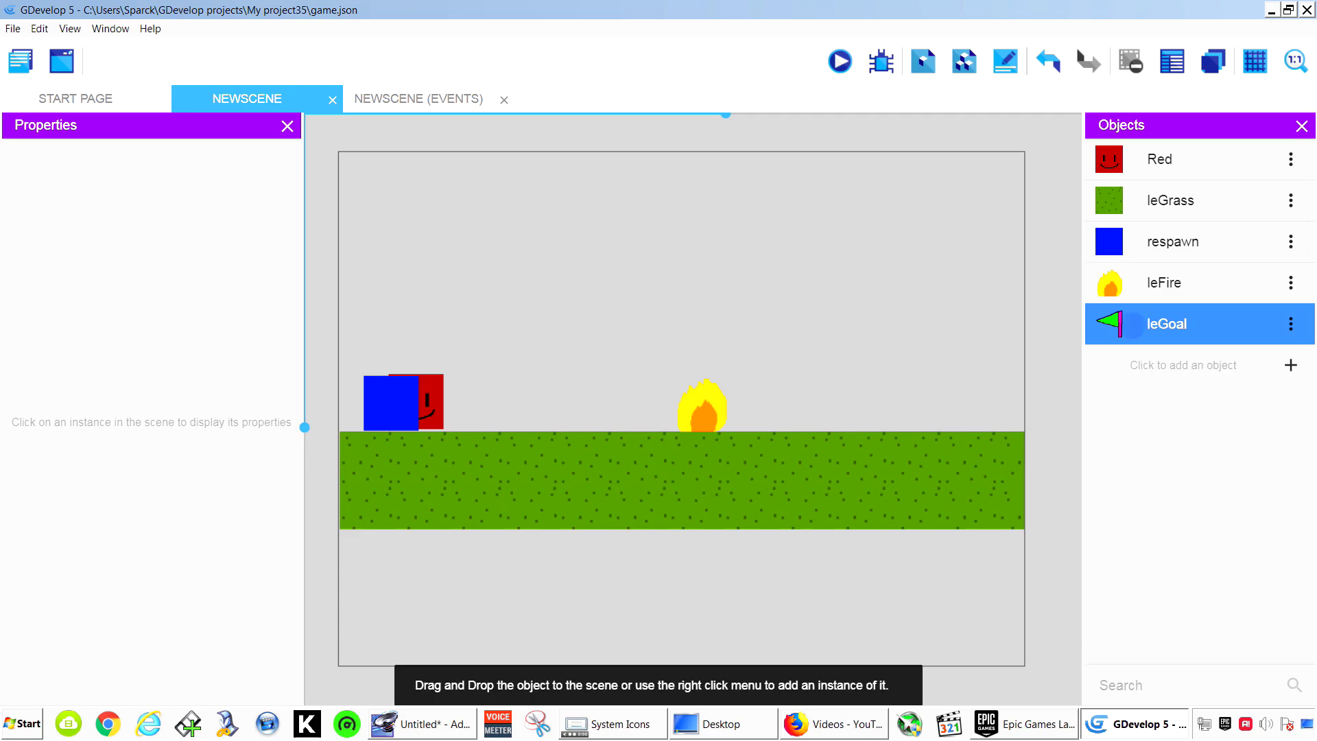
Place leGoal near the right end of the grass and nudge it up by two pixels
{"action": "left_click_drag", "start_coordinate": [1109, 323], "coordinate": [956, 382]}
{"action": "key", "text": "Escape"}
{"action": "left_click", "coordinate": [979, 405]}
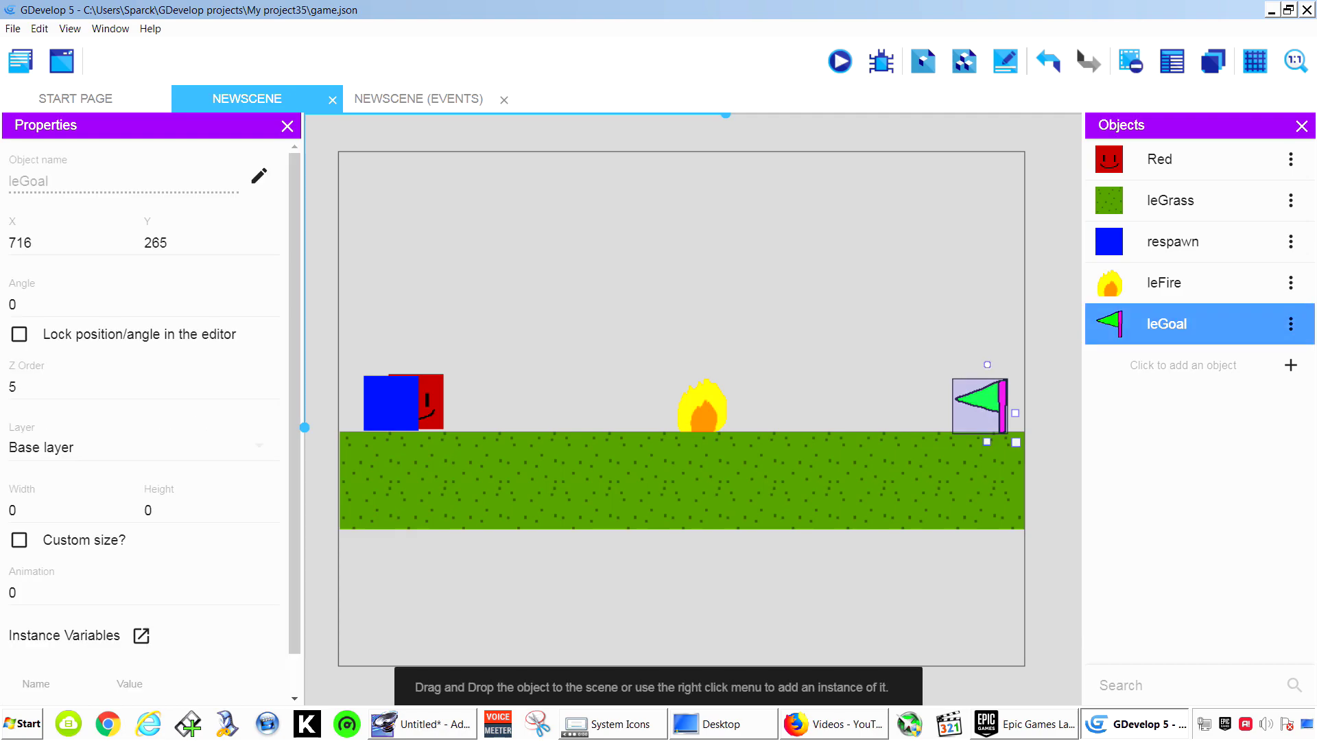
{"action": "key", "text": "Up"}
{"action": "key", "text": "Up"}
{"action": "key", "text": "Escape"}
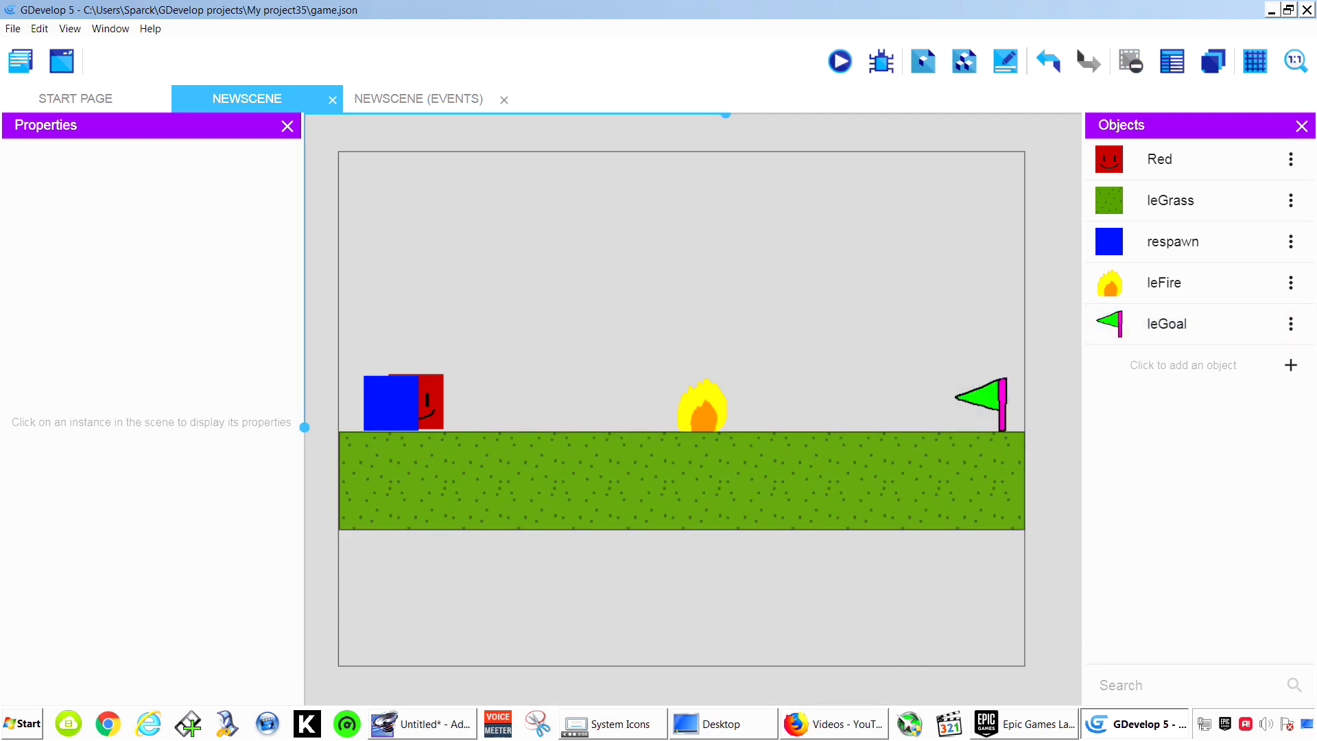
{"action": "left_click", "coordinate": [437, 392]}
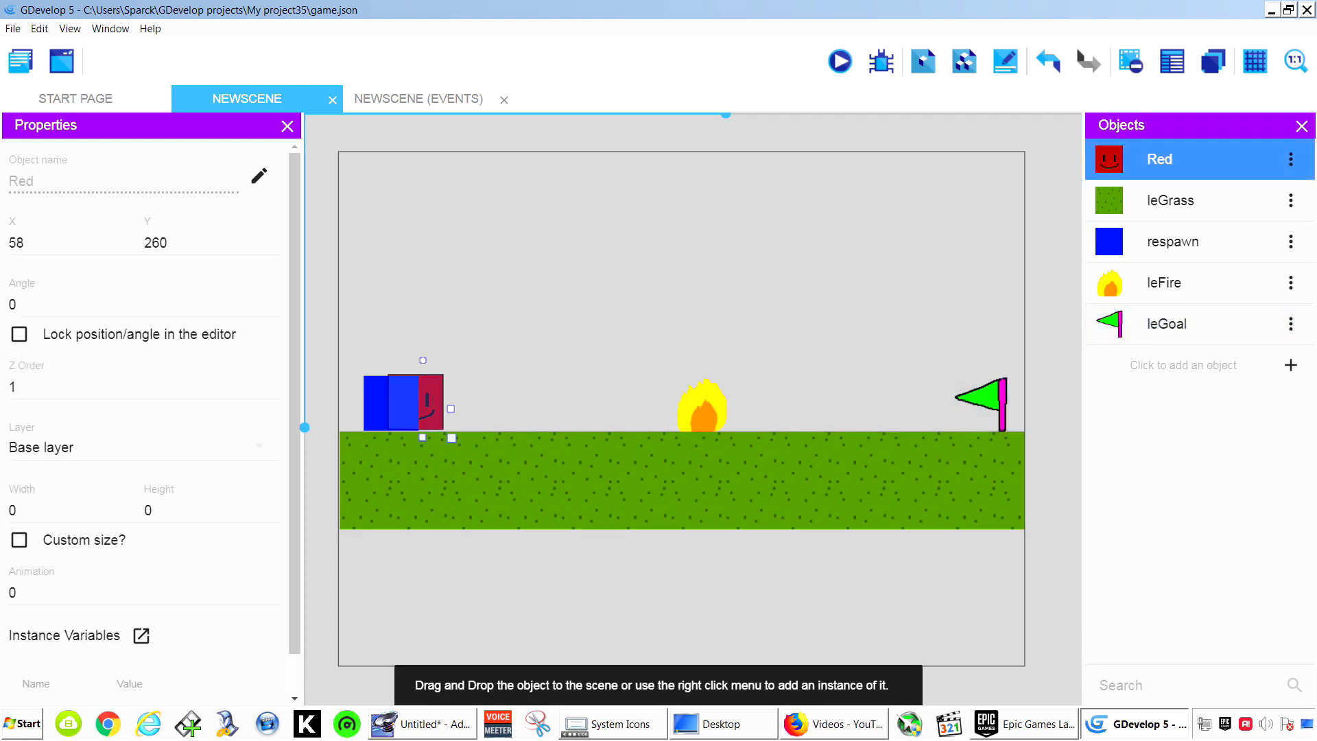
{"action": "right_click", "coordinate": [437, 392]}
{"action": "left_click", "coordinate": [495, 425]}
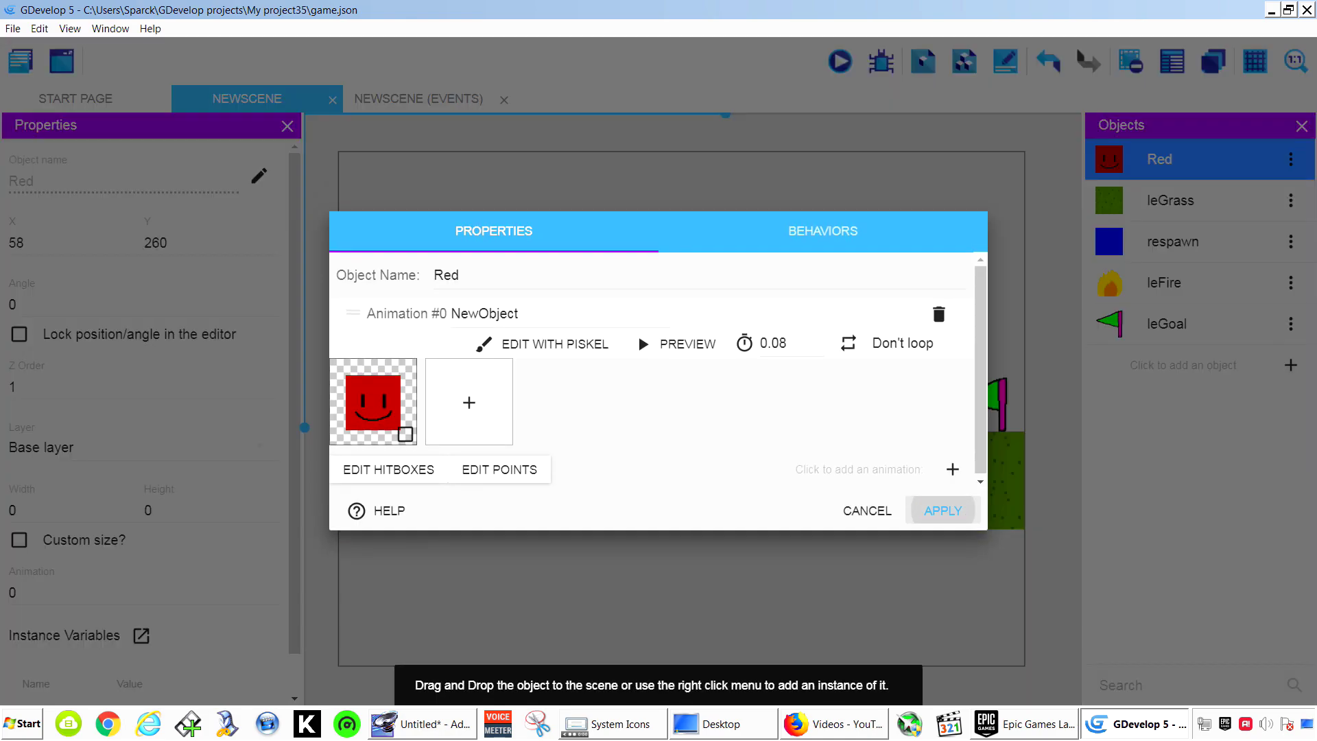
{"action": "left_click", "coordinate": [867, 510]}
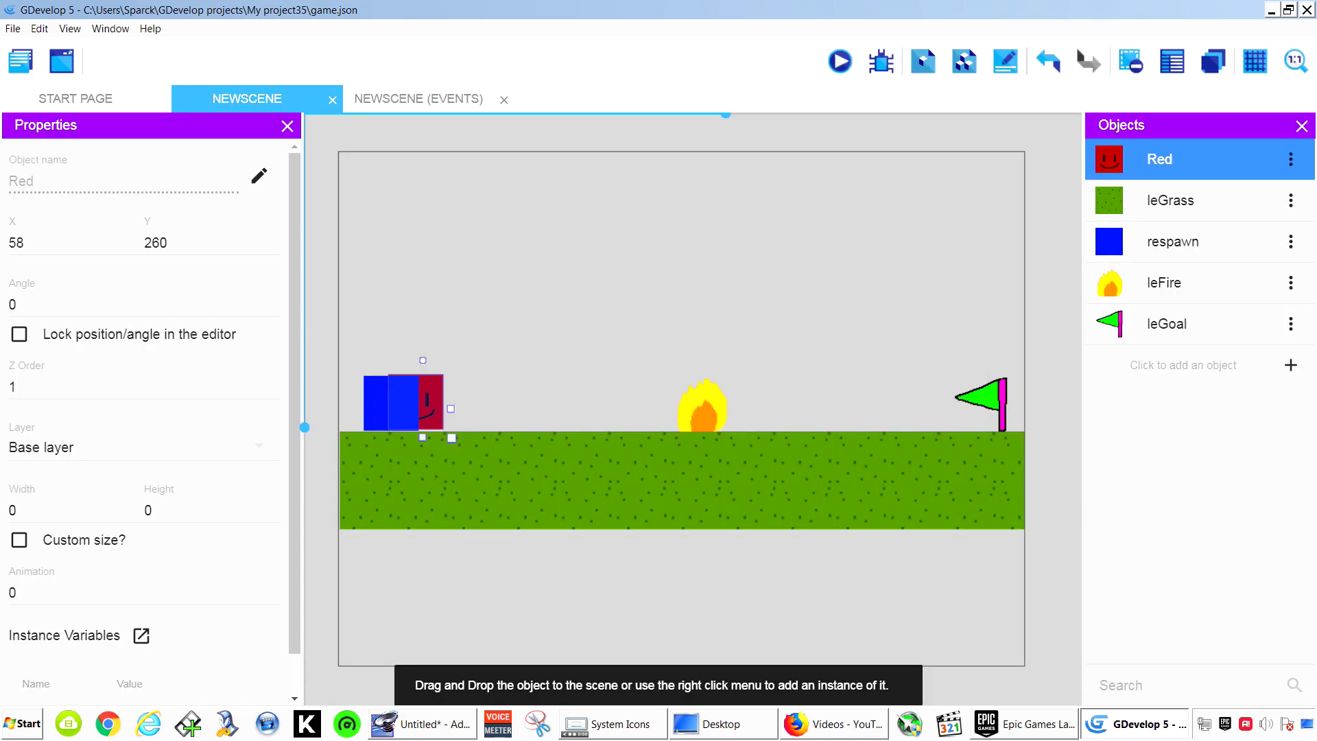
Move Red to the right of the respawn block, to about X 114, Y 260
{"action": "left_click", "coordinate": [754, 583]}
{"action": "left_click_drag", "start_coordinate": [430, 402], "coordinate": [496, 403]}
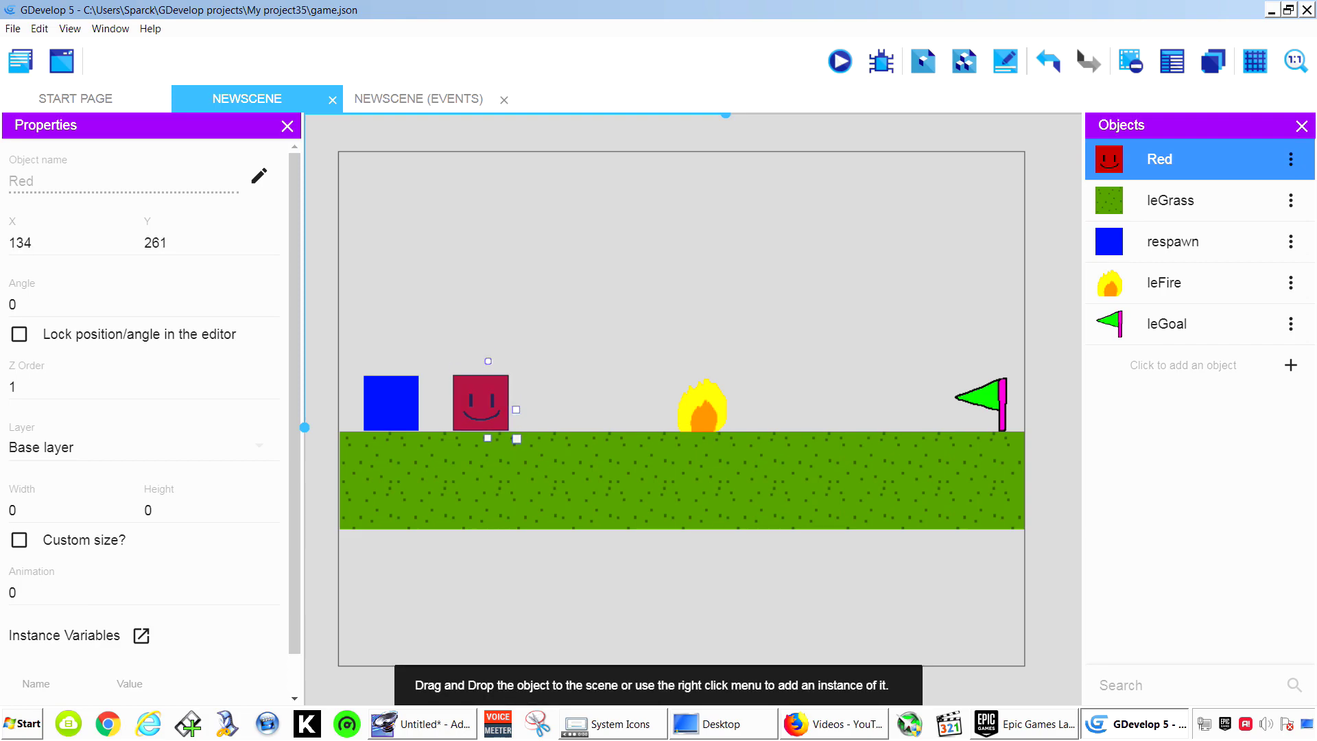
{"action": "left_click_drag", "start_coordinate": [480, 403], "coordinate": [463, 402]}
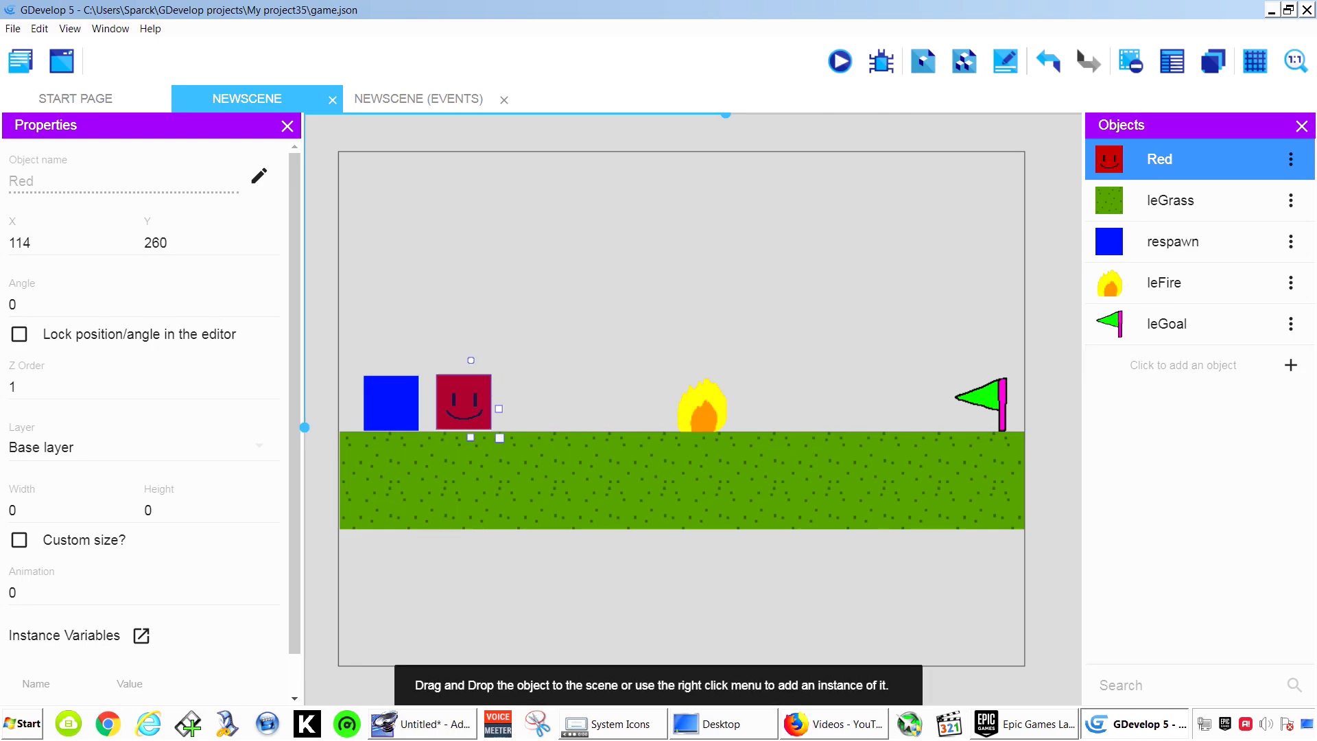
Add a new Sprite object named block with an empty animation and open it for drawing in Piskel
{"action": "left_click", "coordinate": [1291, 364]}
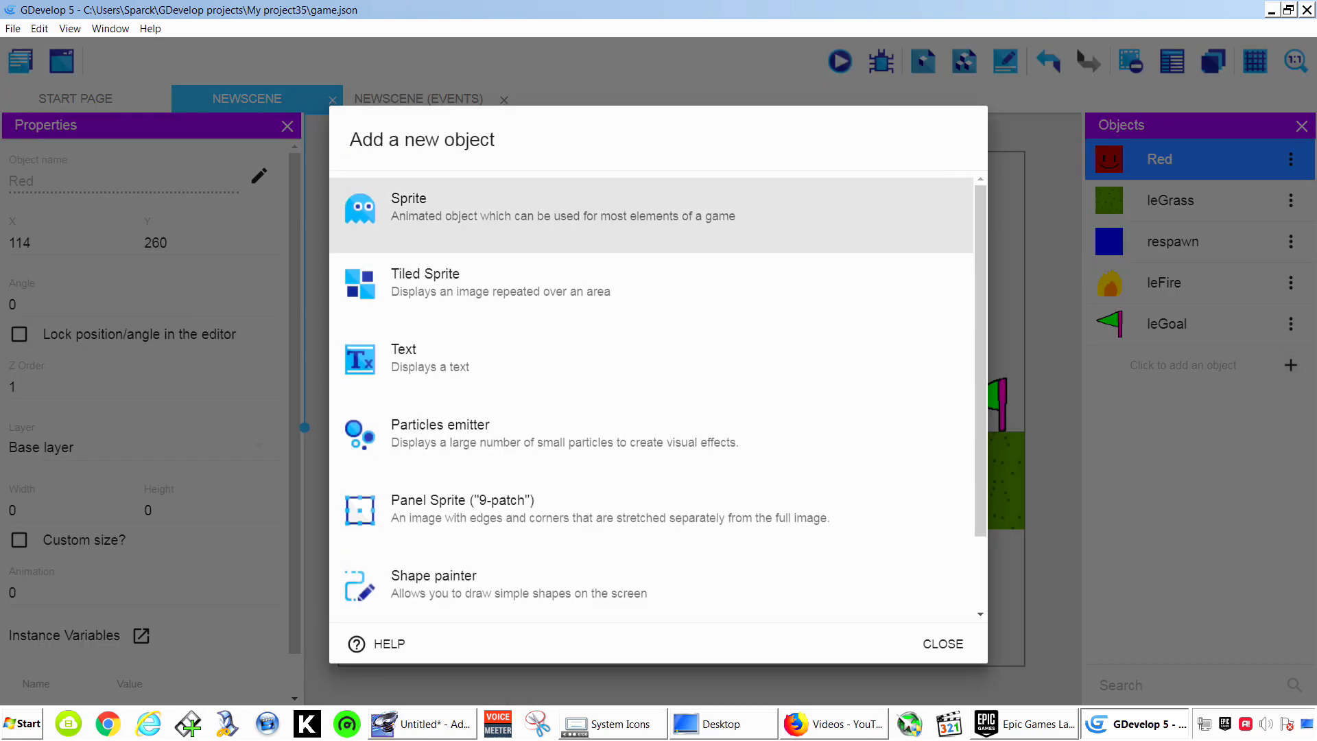
{"action": "left_click", "coordinate": [473, 215]}
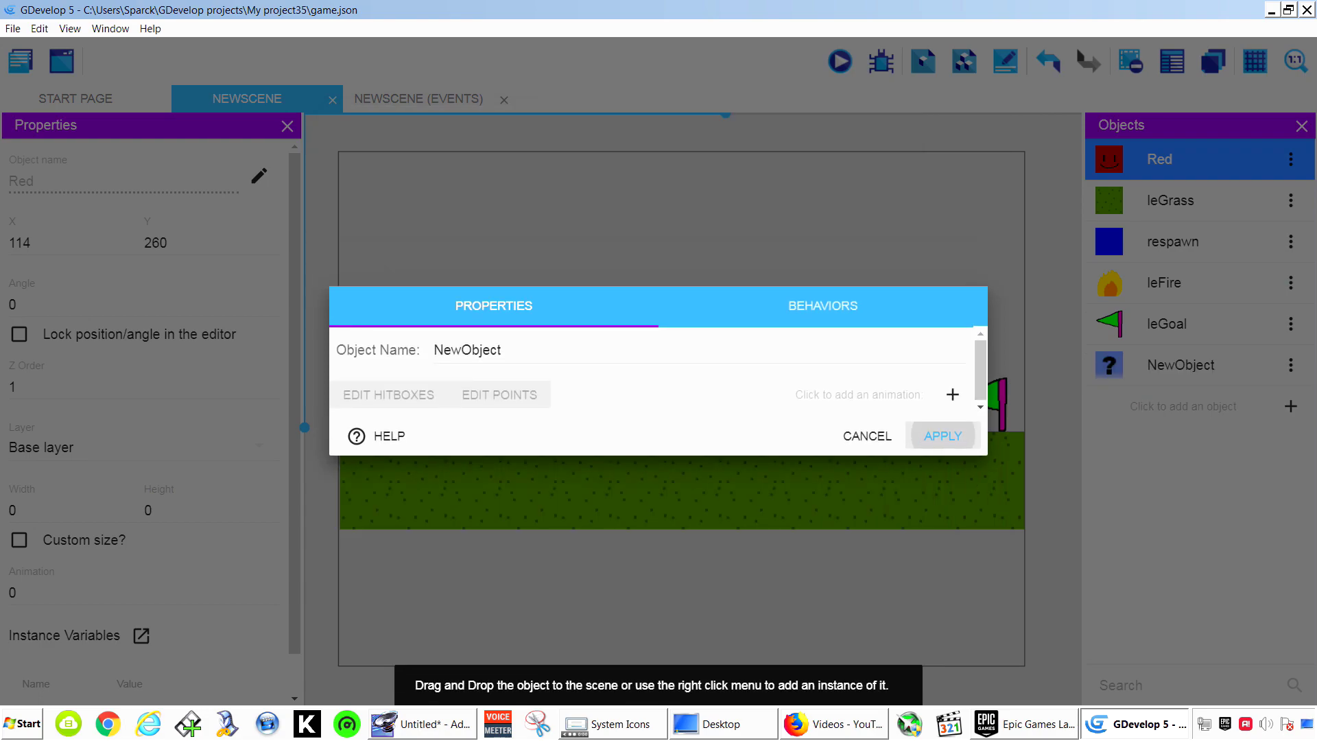
{"action": "double_click", "coordinate": [466, 350]}
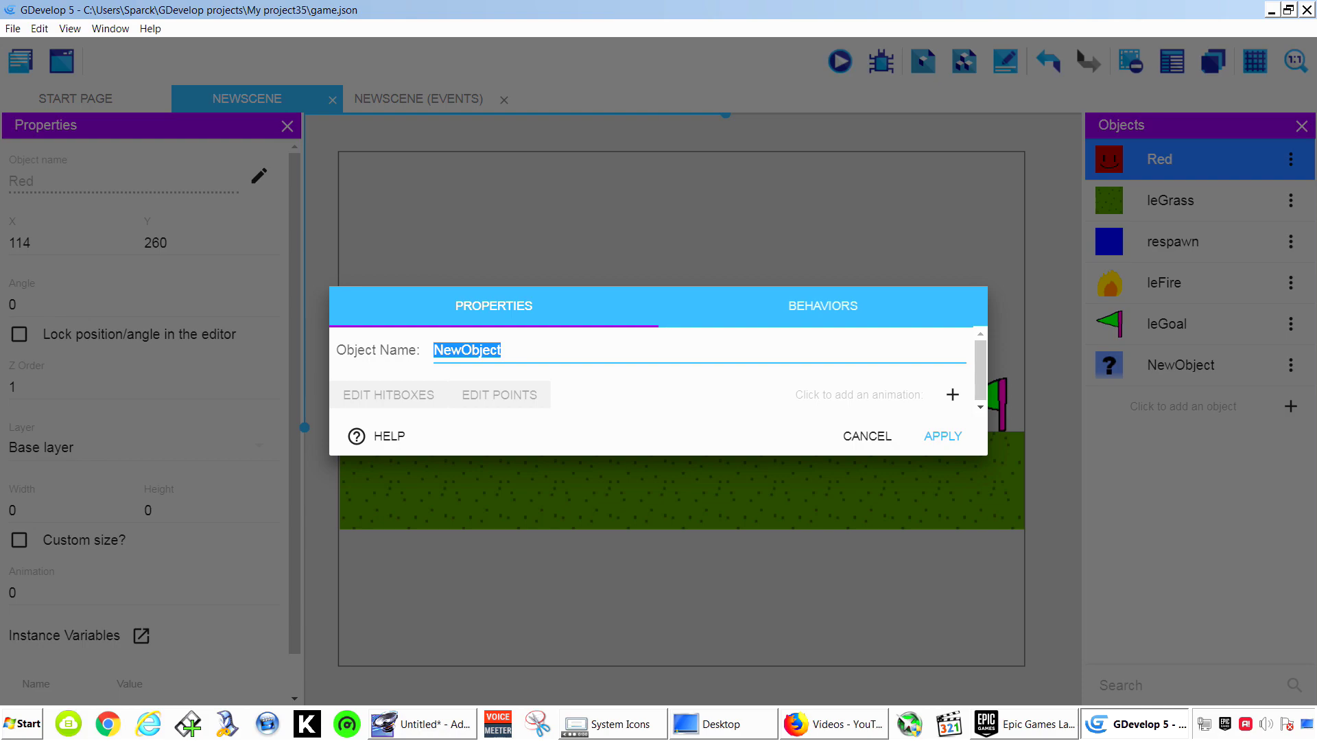
{"action": "type", "text": "block"}
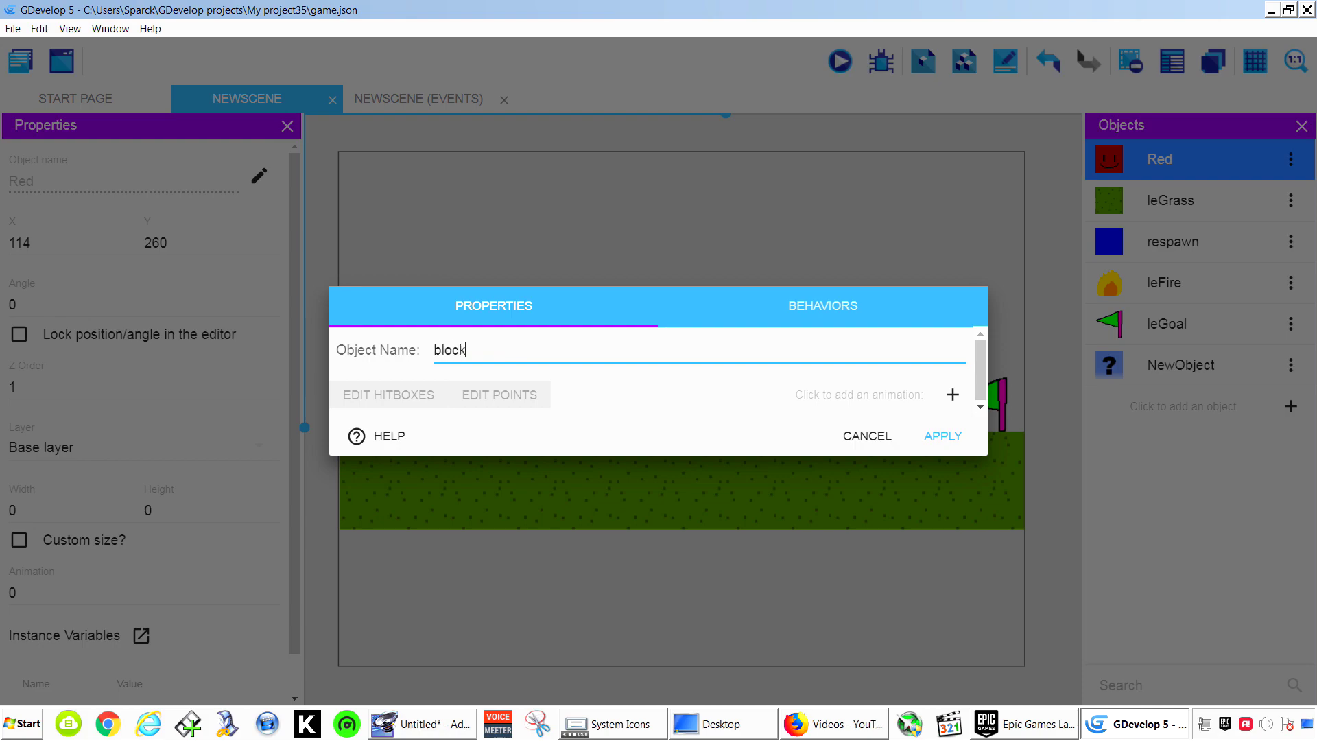
{"action": "left_click", "coordinate": [952, 394]}
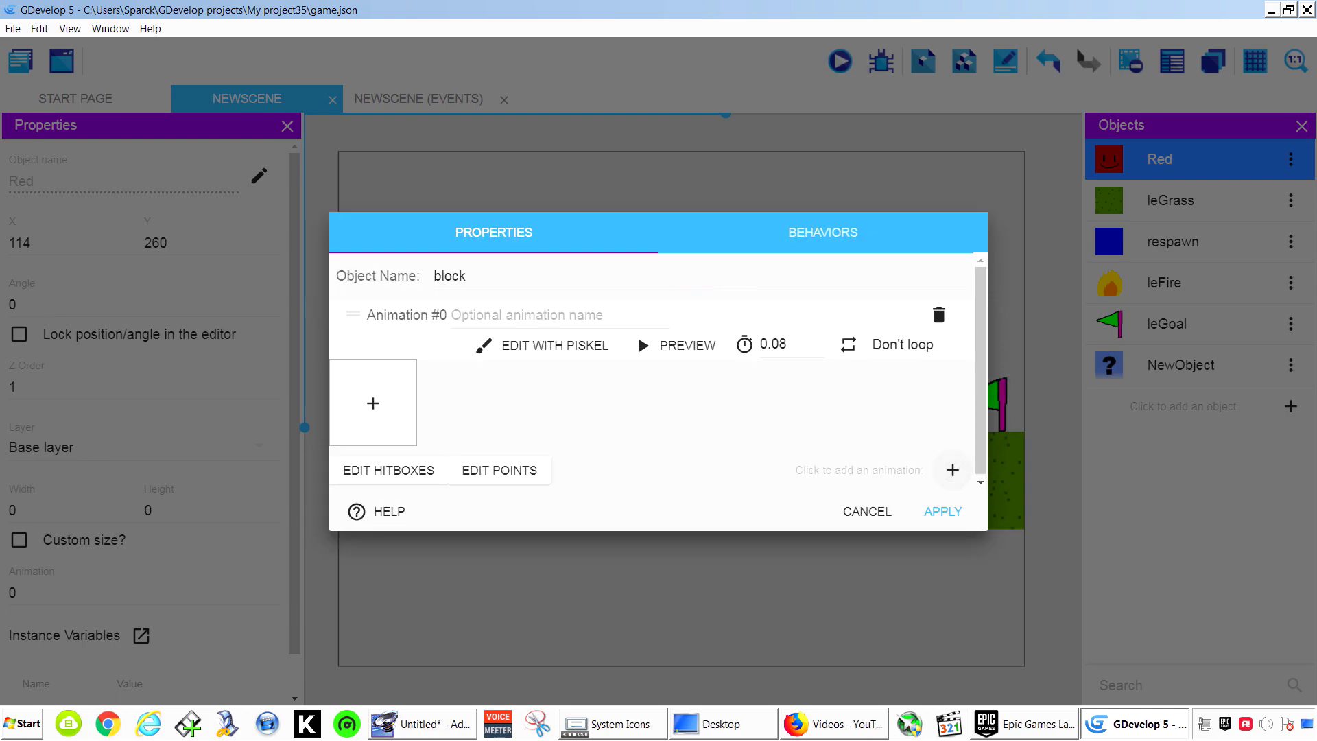
{"action": "left_click", "coordinate": [542, 345]}
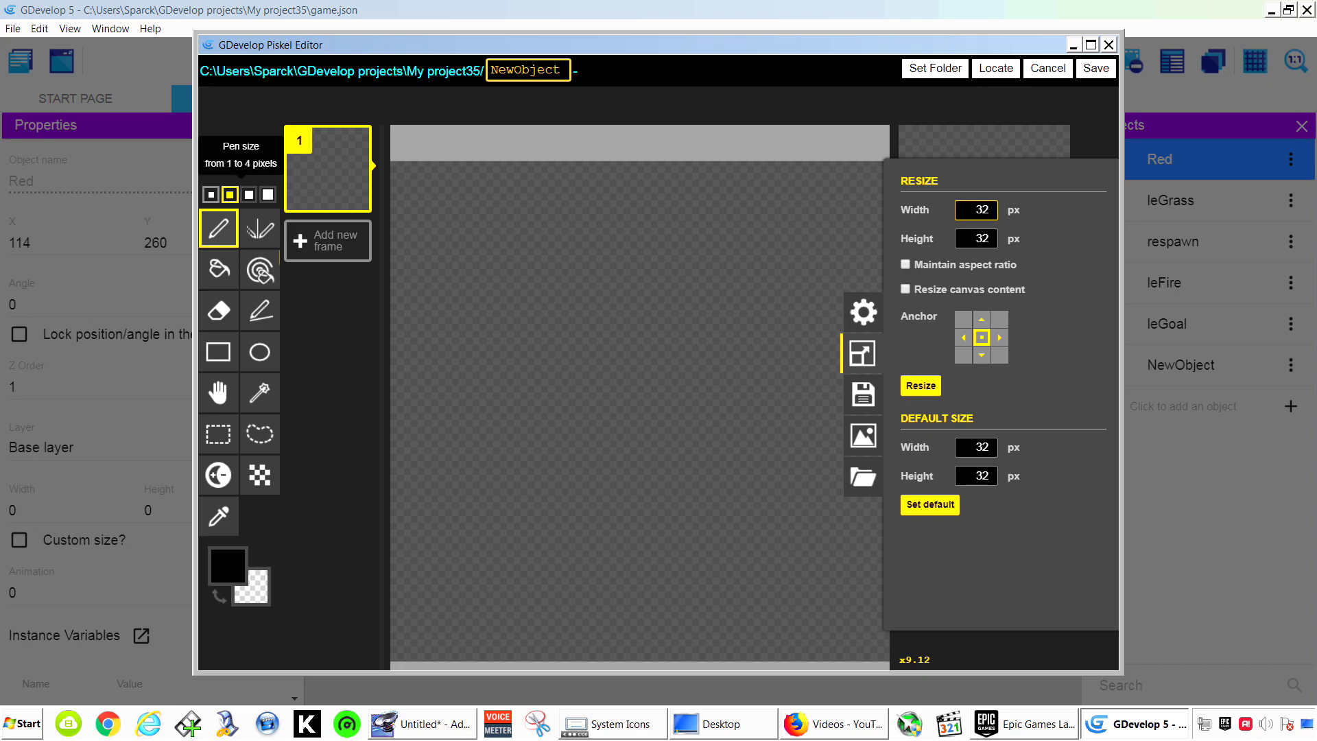
Set the pen size to 1 pixel and fill the whole canvas with turquoise #10a99a
{"action": "left_click", "coordinate": [210, 195]}
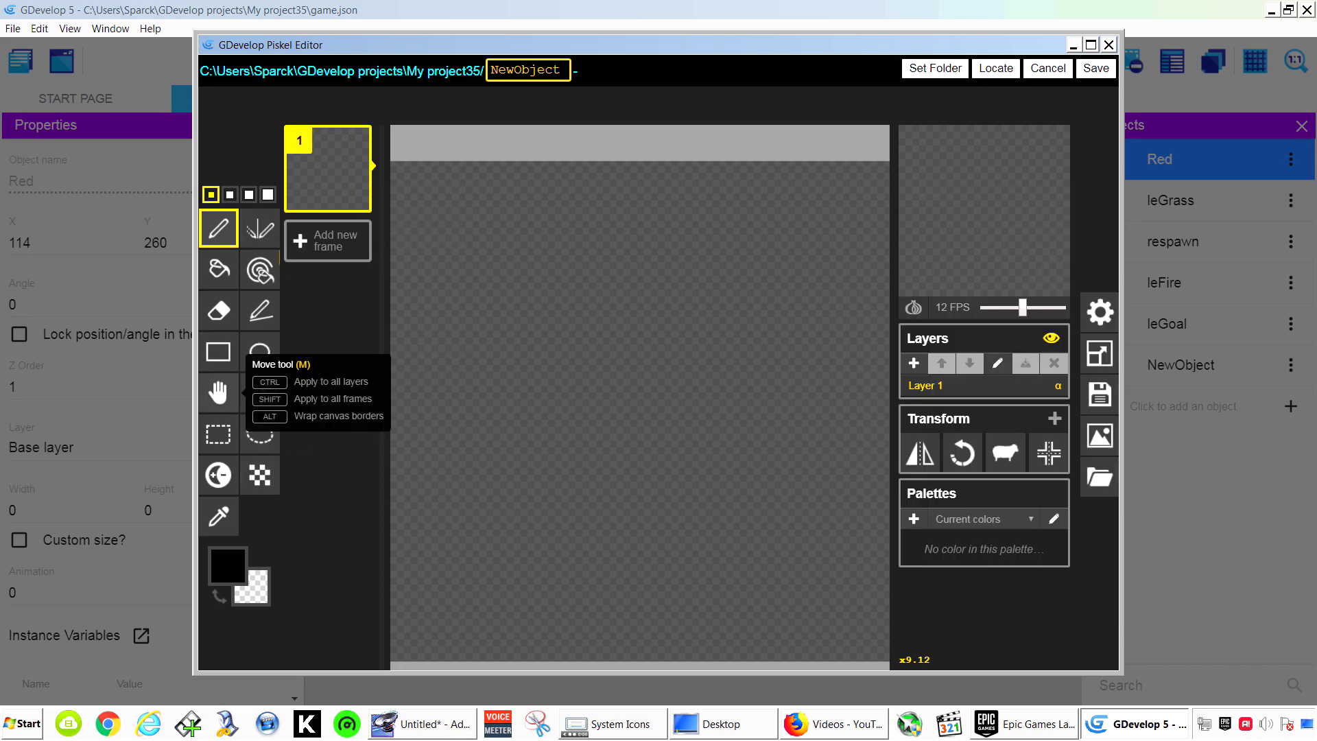
{"action": "left_click", "coordinate": [227, 565]}
{"action": "left_click_drag", "start_coordinate": [319, 440], "coordinate": [348, 429]}
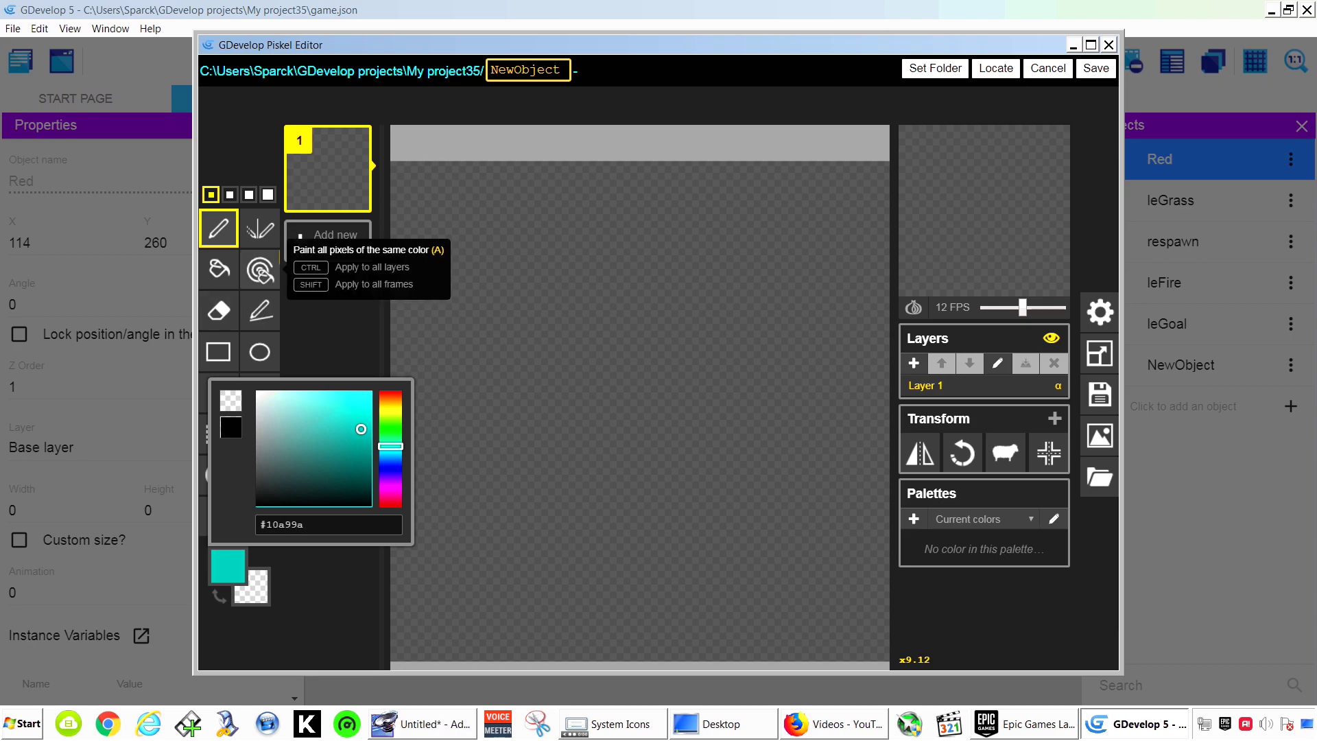
{"action": "left_click", "coordinate": [218, 269]}
{"action": "left_click", "coordinate": [582, 345]}
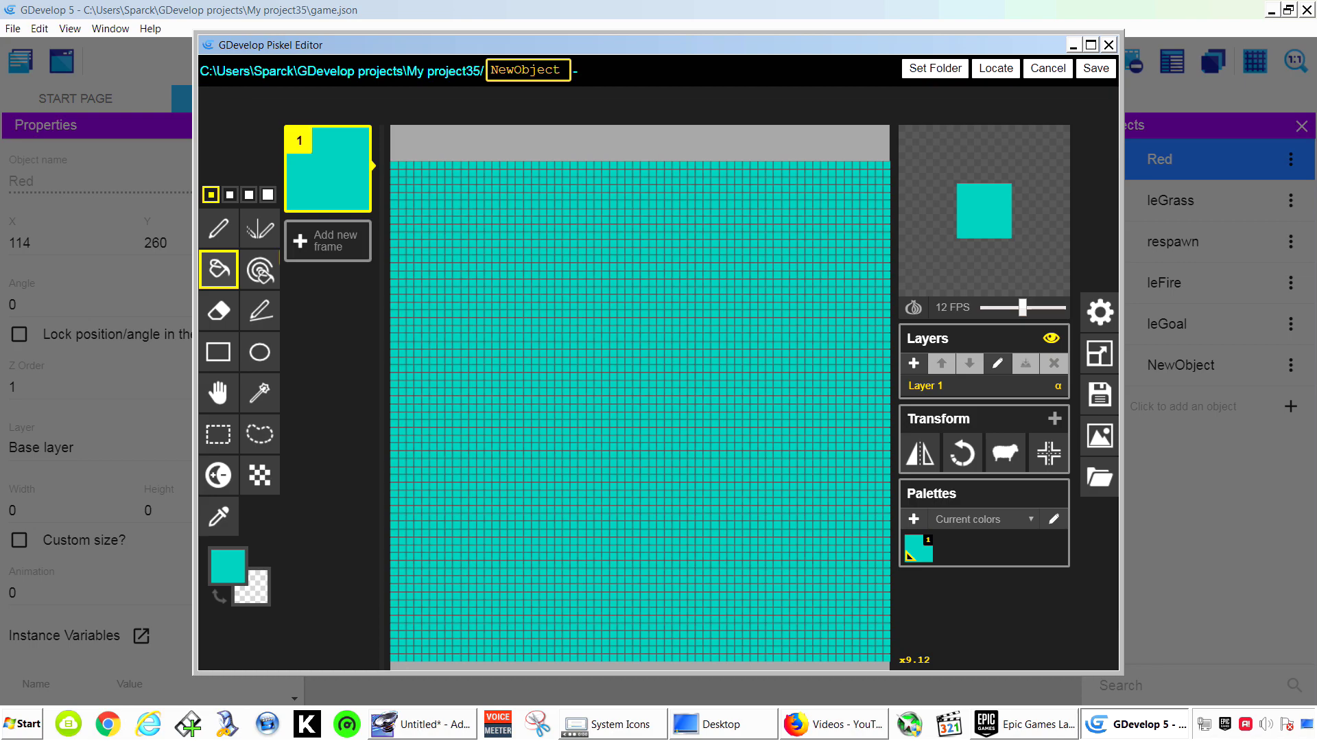
Draw two crossing diagonals from corner to corner with the Stroke tool in dark teal #0b6058
{"action": "left_click", "coordinate": [218, 227]}
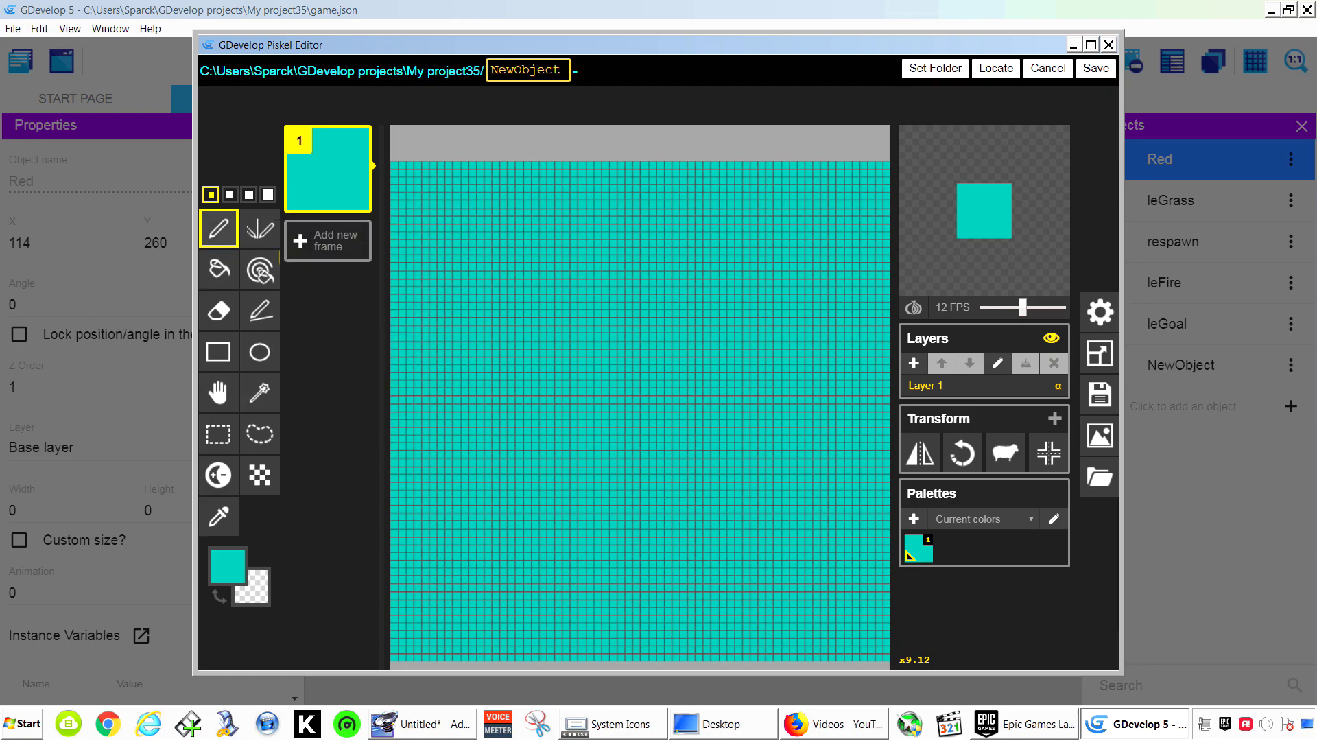
{"action": "left_click", "coordinate": [260, 310]}
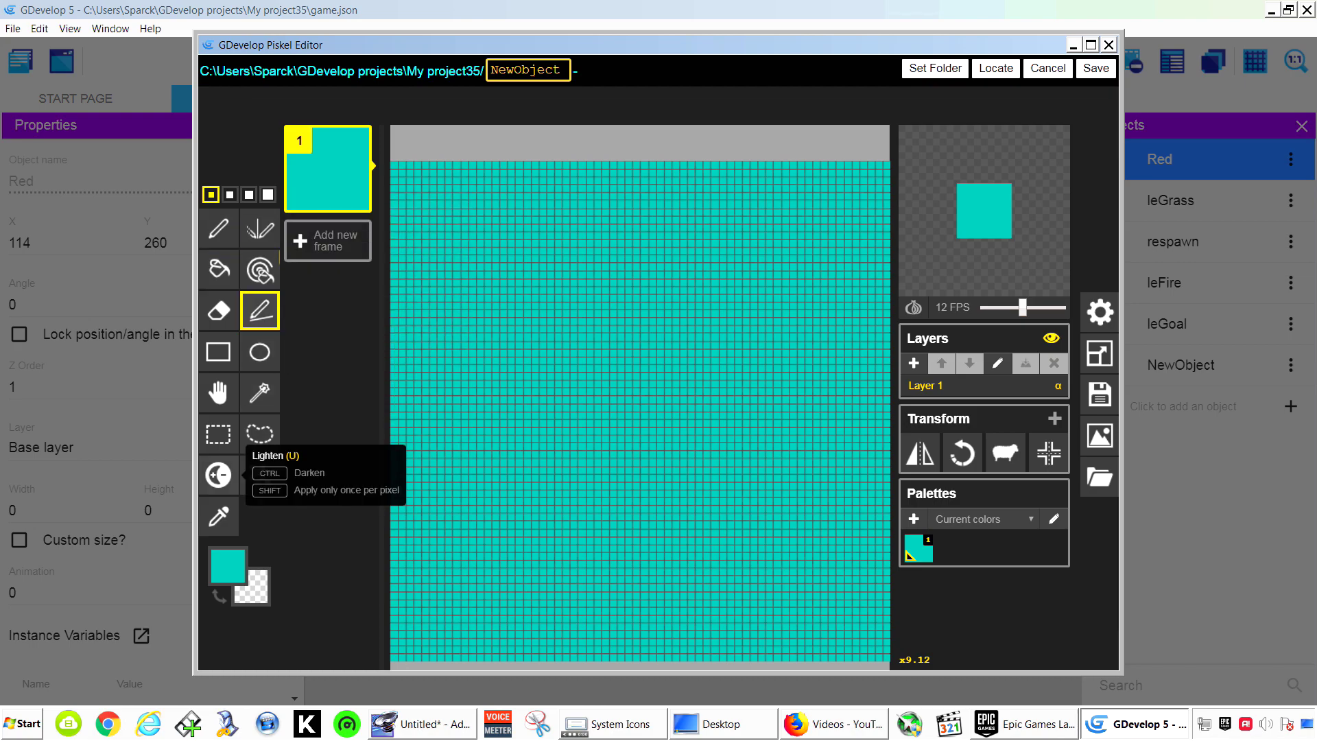
{"action": "left_click", "coordinate": [227, 566]}
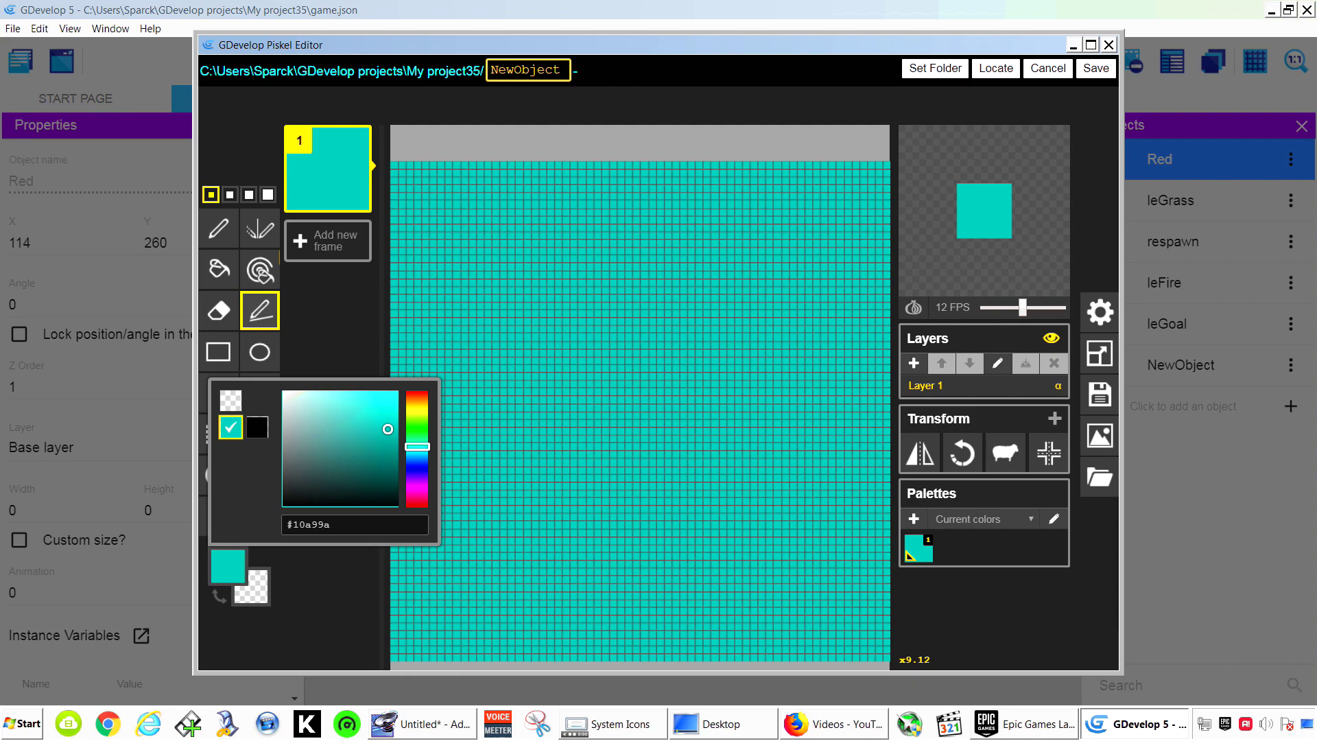
{"action": "left_click_drag", "start_coordinate": [388, 429], "coordinate": [386, 462]}
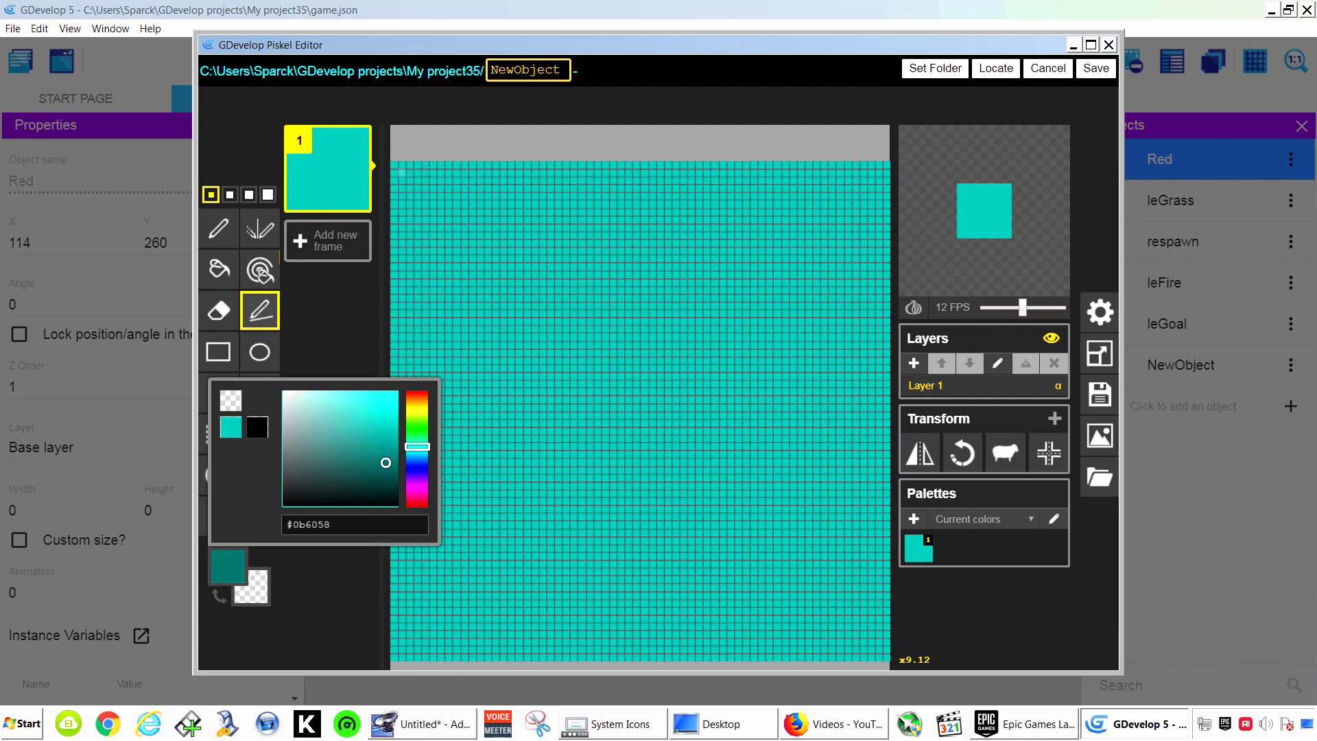
{"action": "mouse_move", "coordinate": [398, 168]}
{"action": "left_mouse_down"}
{"action": "mouse_move", "coordinate": [779, 603]}
{"action": "mouse_move", "coordinate": [885, 658]}
{"action": "left_mouse_up"}
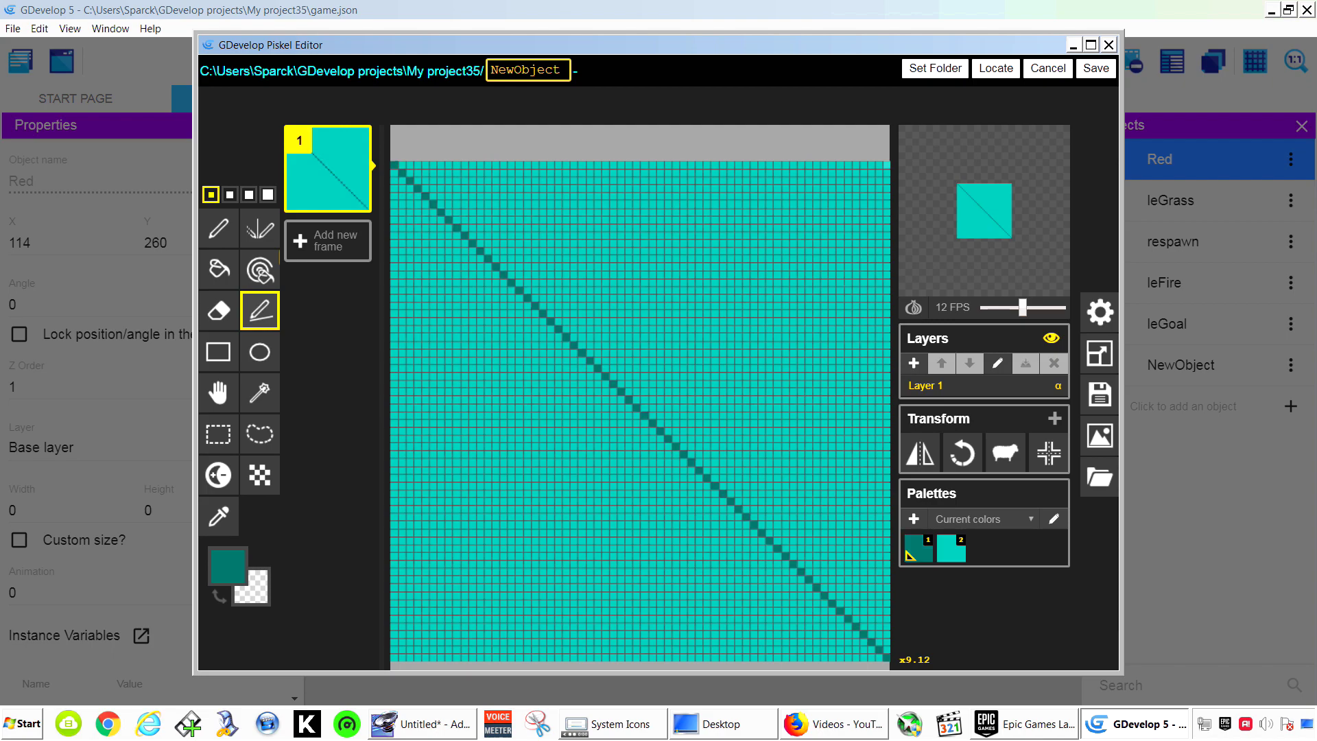
{"action": "left_click_drag", "start_coordinate": [885, 165], "coordinate": [395, 656]}
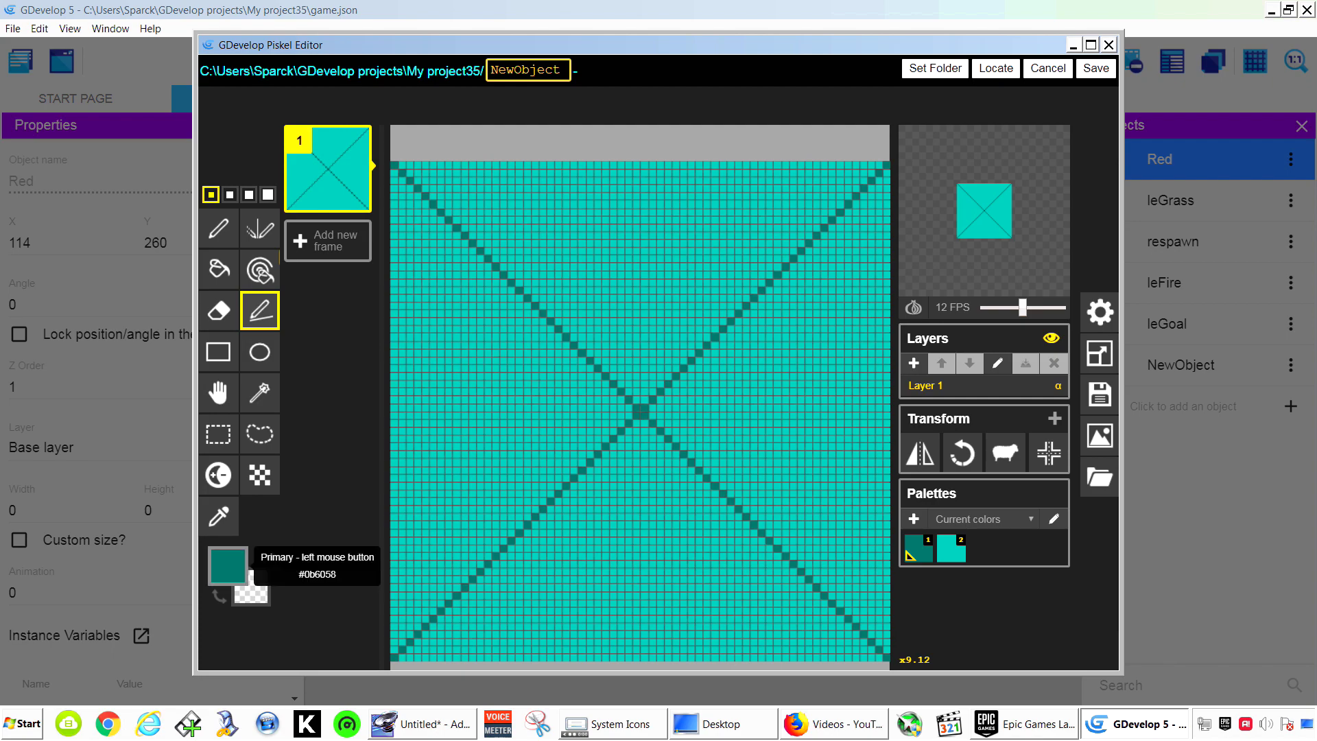
Fill the drawing's left triangle with dark teal #05463f and its bottom triangle with near-black teal #021c1a
{"action": "left_click", "coordinate": [228, 567]}
{"action": "left_click", "coordinate": [391, 475]}
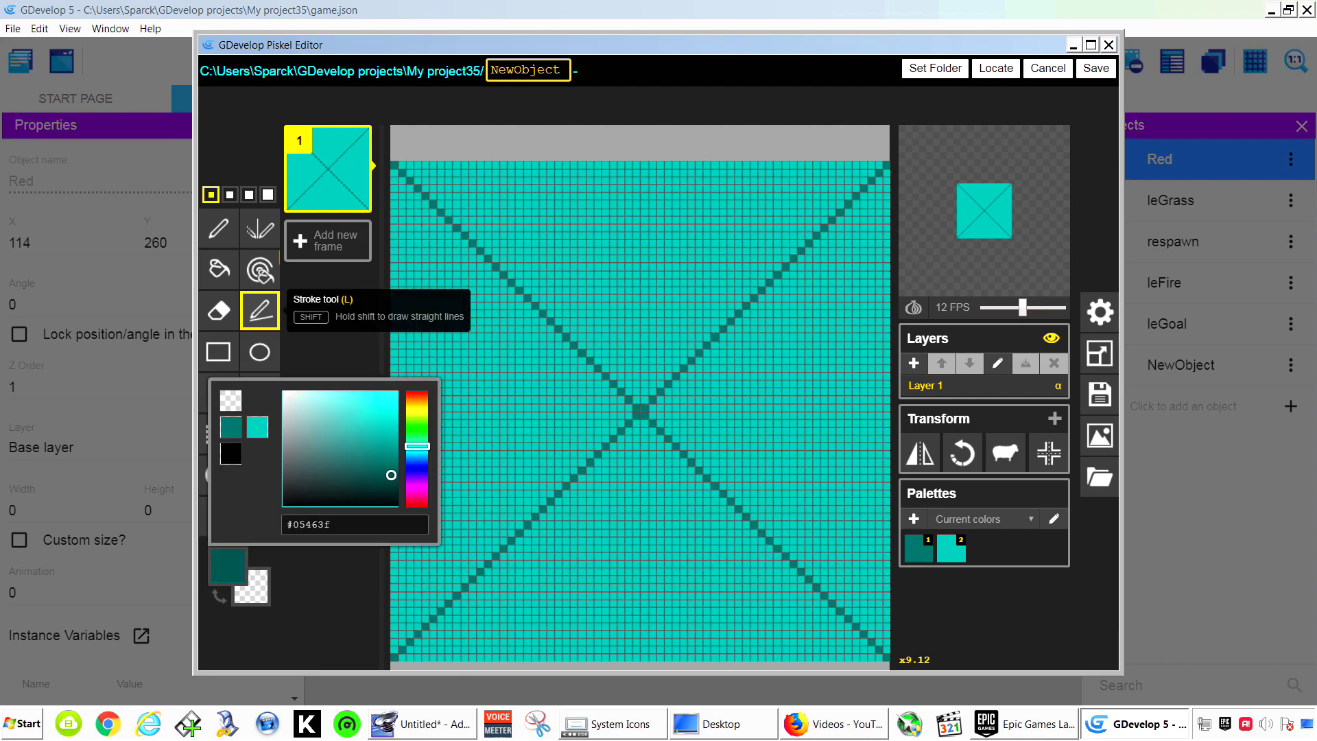
{"action": "left_click", "coordinate": [219, 268]}
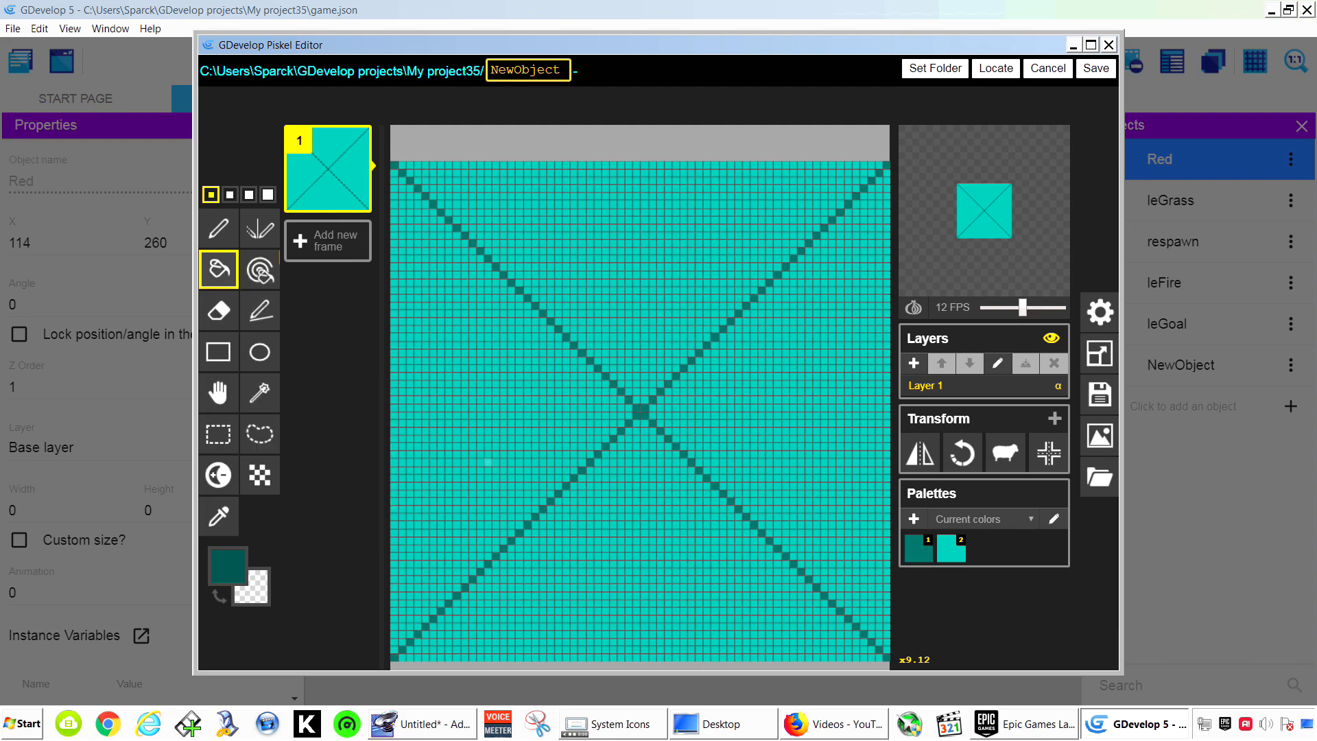
{"action": "left_click", "coordinate": [496, 485]}
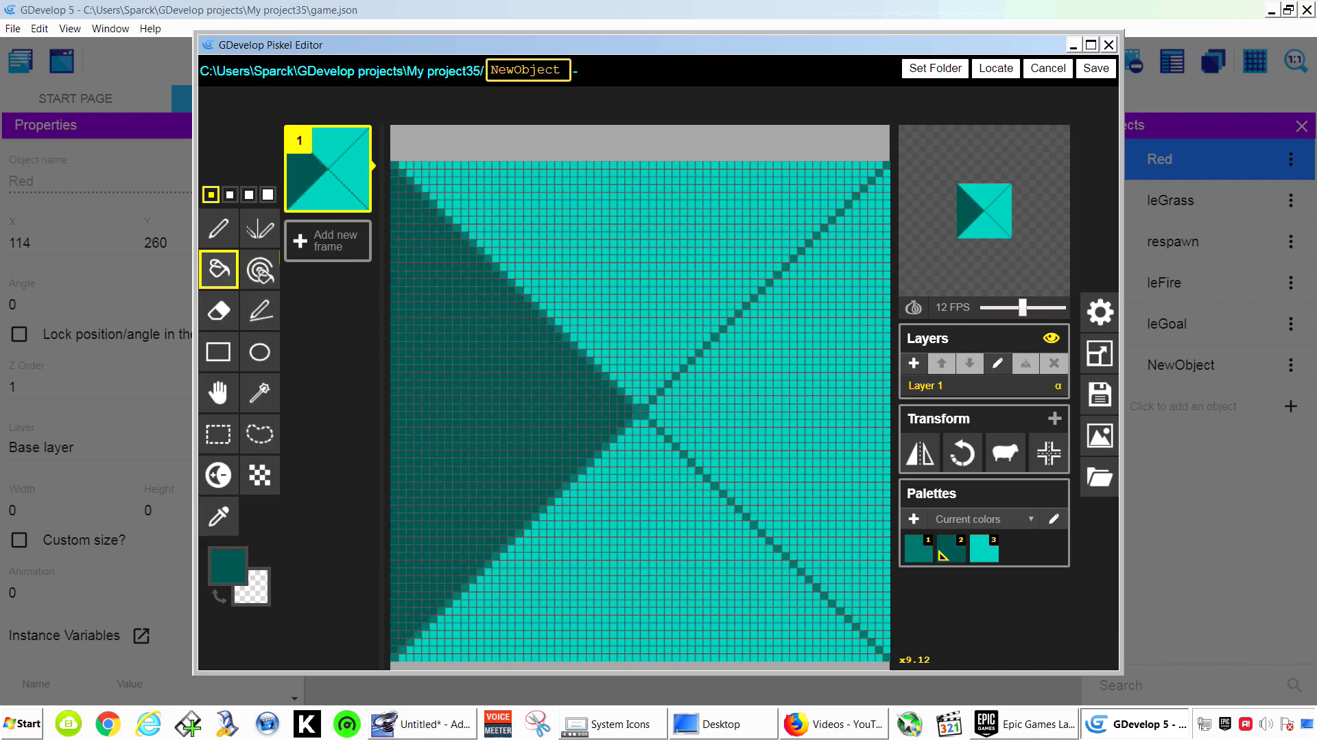
{"action": "left_click", "coordinate": [227, 566]}
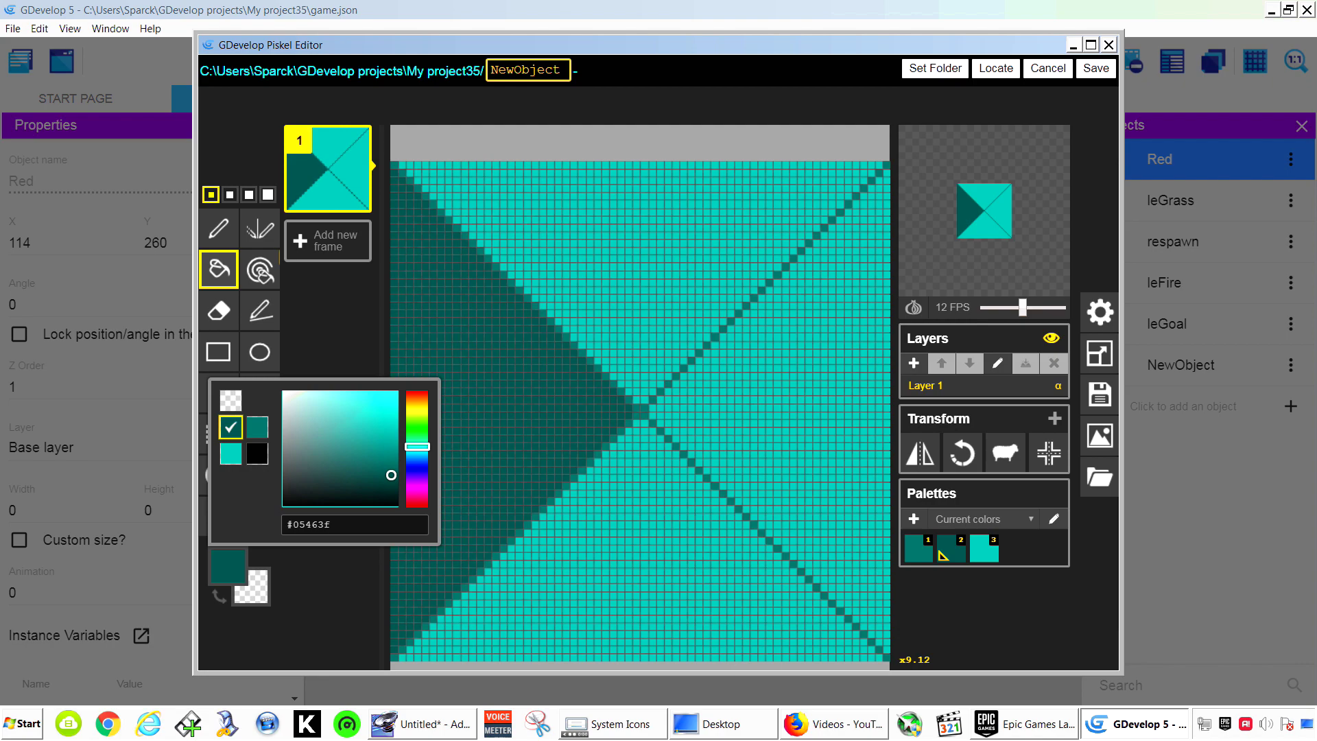
{"action": "left_click_drag", "start_coordinate": [391, 476], "coordinate": [391, 494]}
{"action": "left_click", "coordinate": [574, 548]}
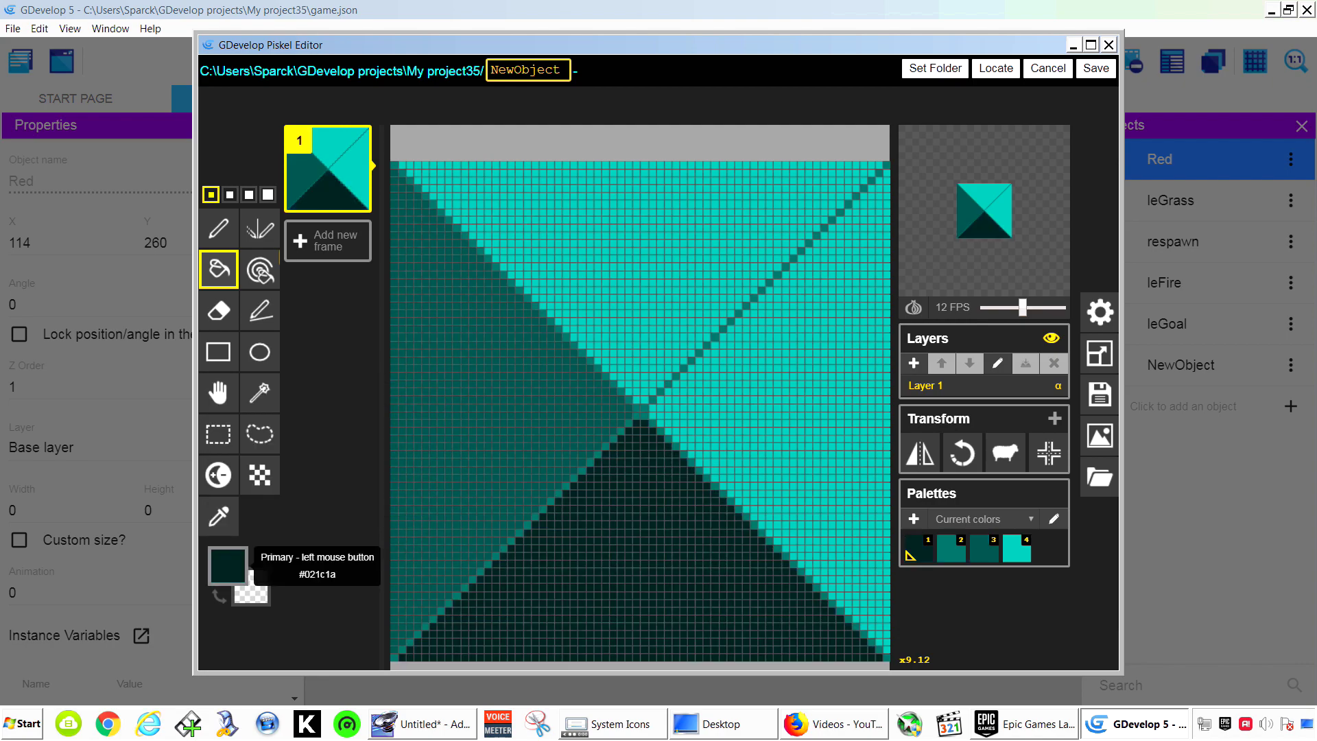
Fill the drawing's right triangle with a medium dark teal and save the drawing
{"action": "left_click", "coordinate": [227, 566]}
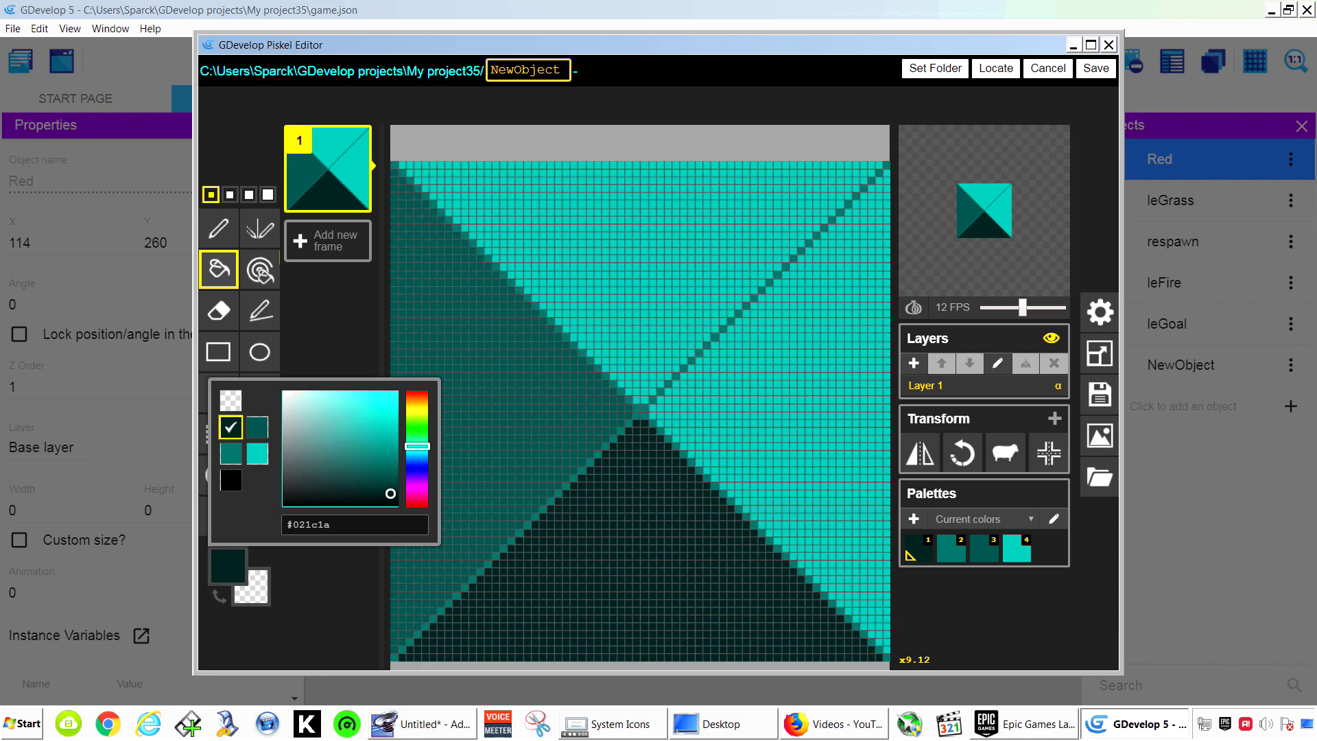
{"action": "left_click", "coordinate": [383, 465]}
{"action": "left_click_drag", "start_coordinate": [381, 463], "coordinate": [380, 456]}
{"action": "left_click", "coordinate": [745, 422]}
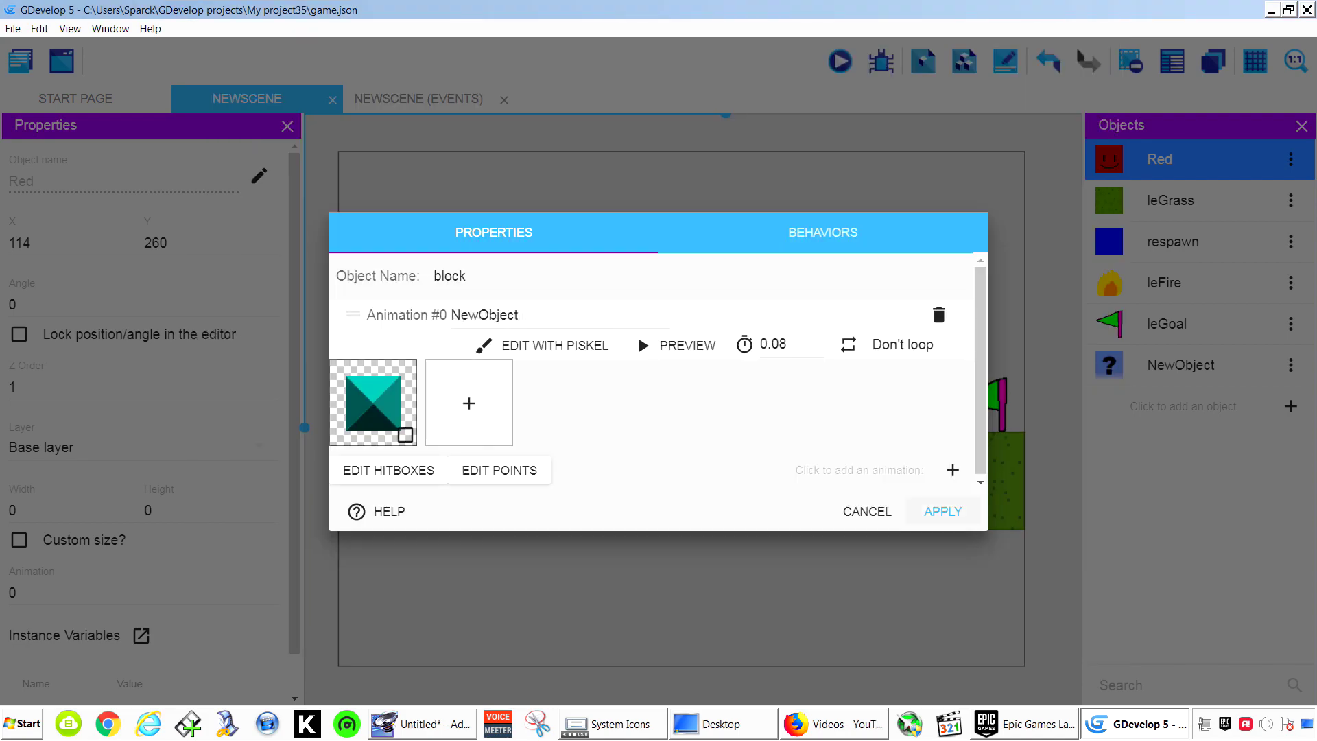
Apply the block object's properties and place it on the grass just left of the fire, at about X 300, Y 262
{"action": "left_click", "coordinate": [939, 511]}
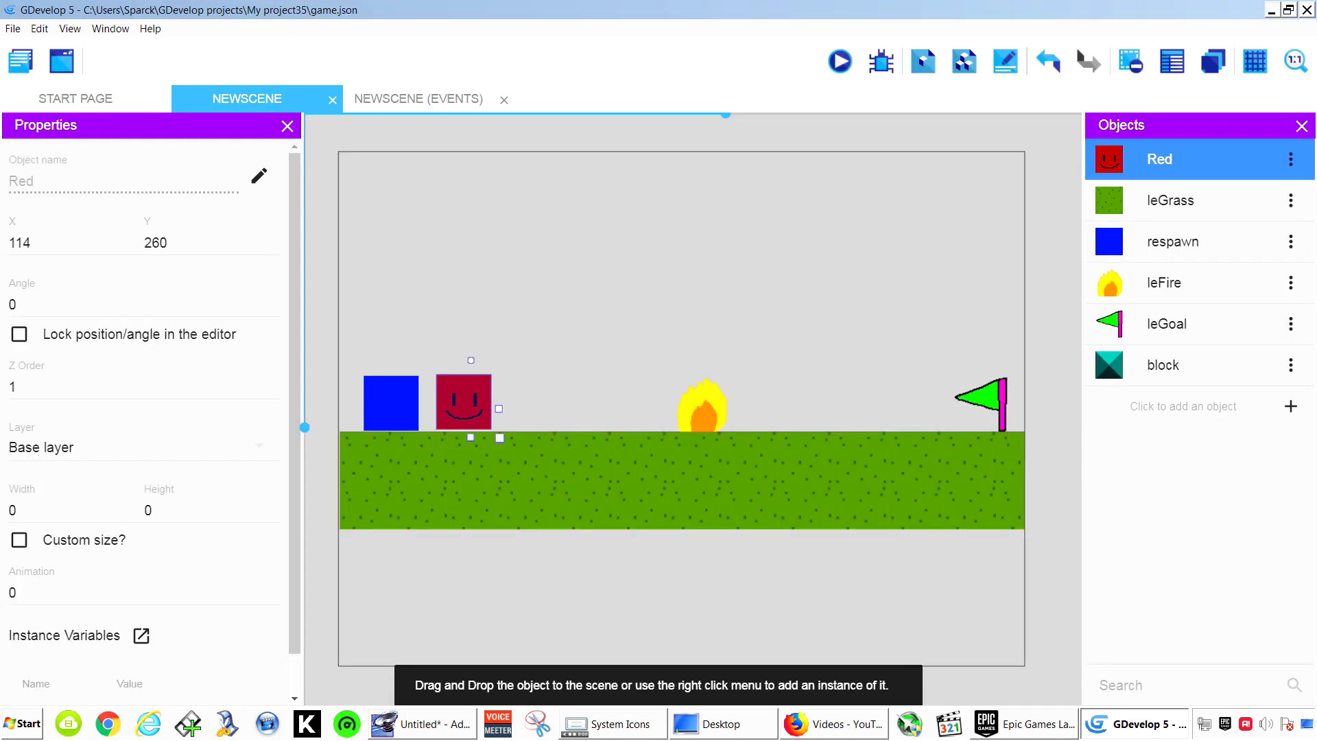
{"action": "left_click_drag", "start_coordinate": [1166, 365], "coordinate": [622, 403]}
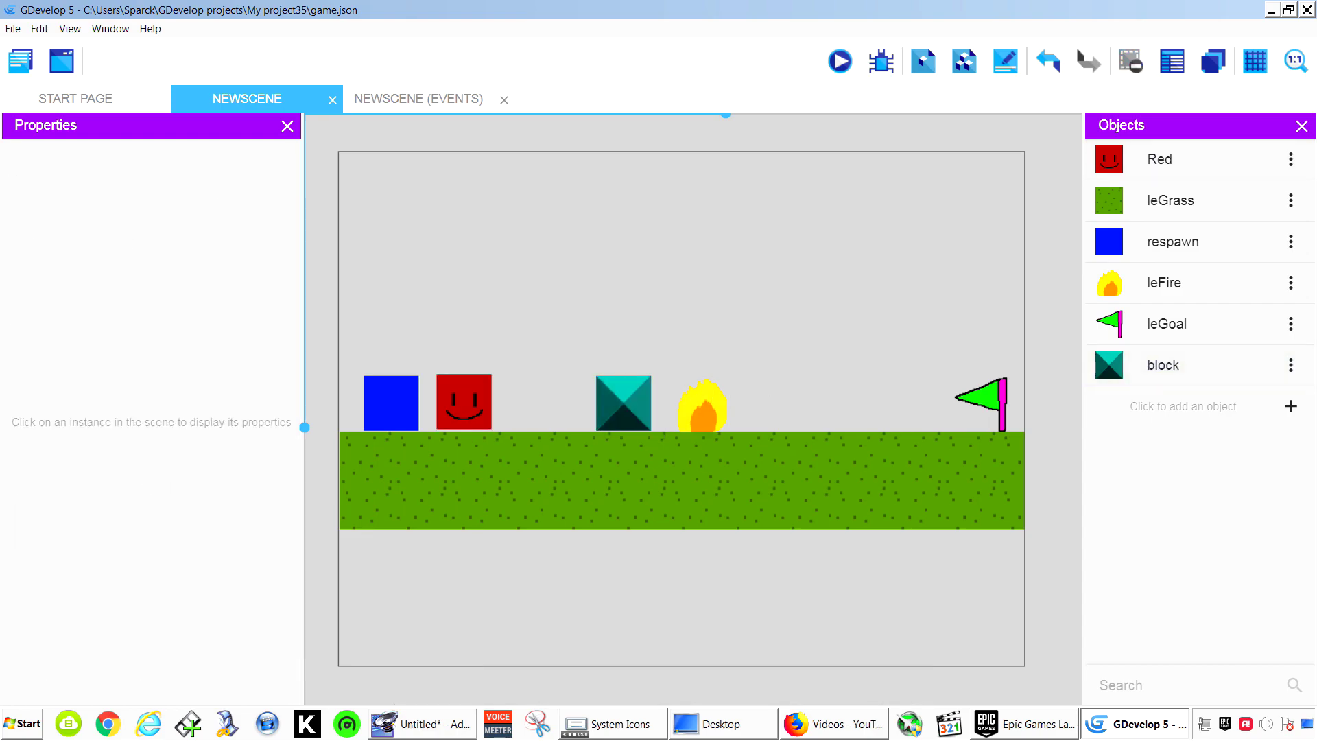
Add the Platform behavior to the block object with its default settings and apply it
{"action": "left_click", "coordinate": [622, 404]}
{"action": "right_click", "coordinate": [630, 396]}
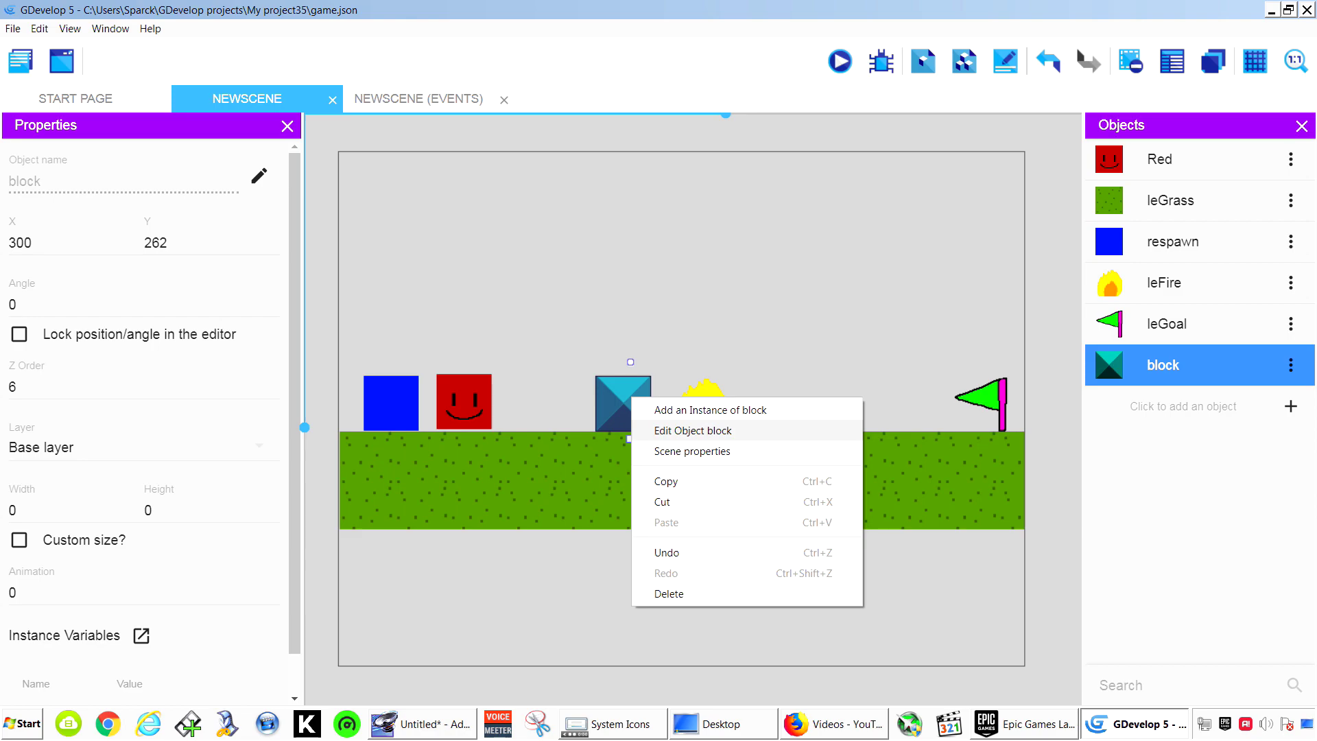
{"action": "left_click", "coordinate": [686, 430]}
{"action": "left_click", "coordinate": [822, 231]}
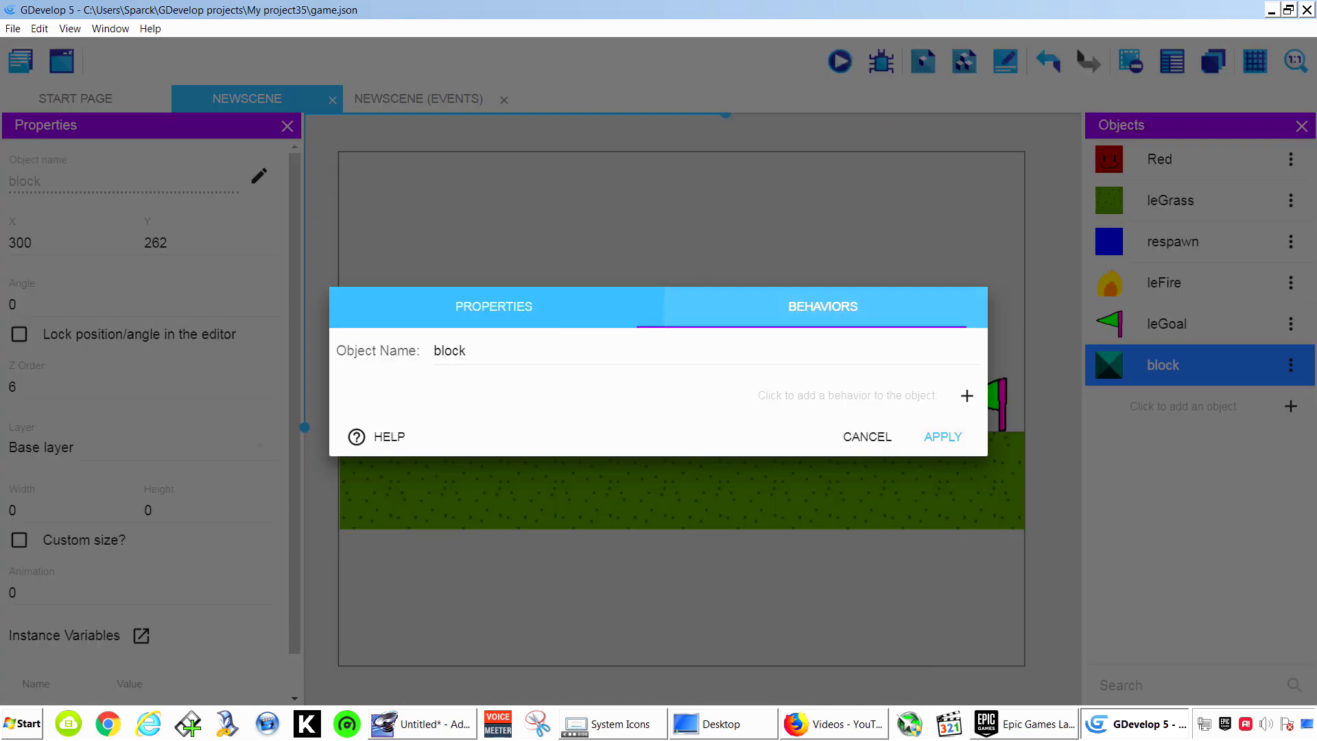
{"action": "left_click", "coordinate": [966, 396]}
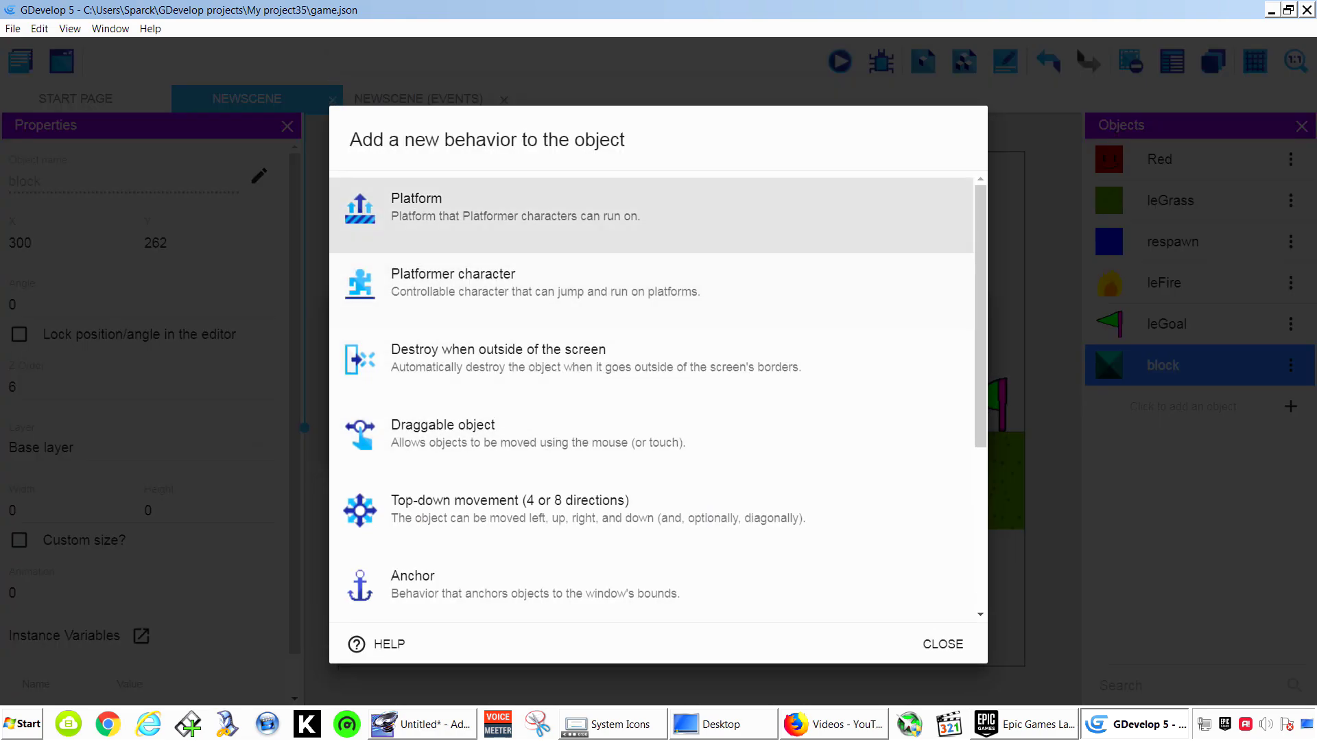
{"action": "left_click", "coordinate": [446, 200]}
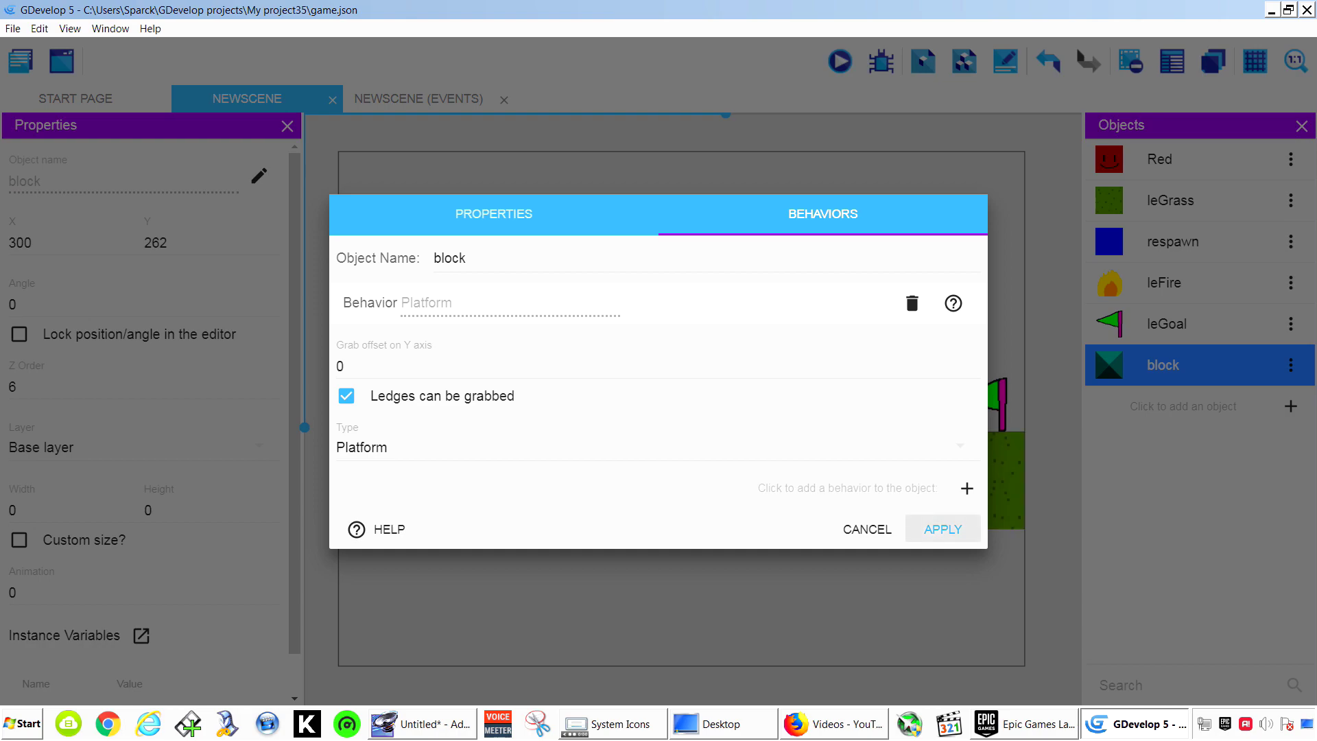
{"action": "left_click", "coordinate": [943, 529]}
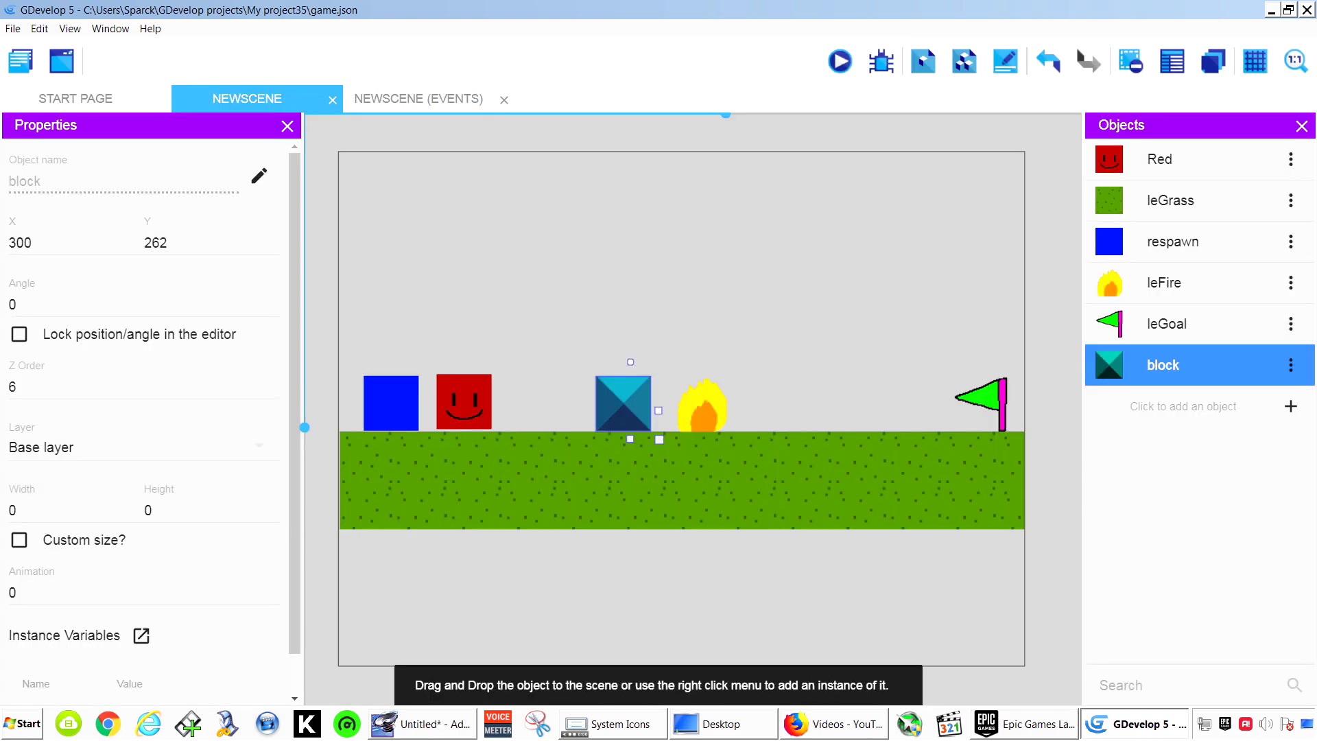
Preview the game, move Red up onto the block and jump over the fire, and close the preview
{"action": "key", "text": "F5"}
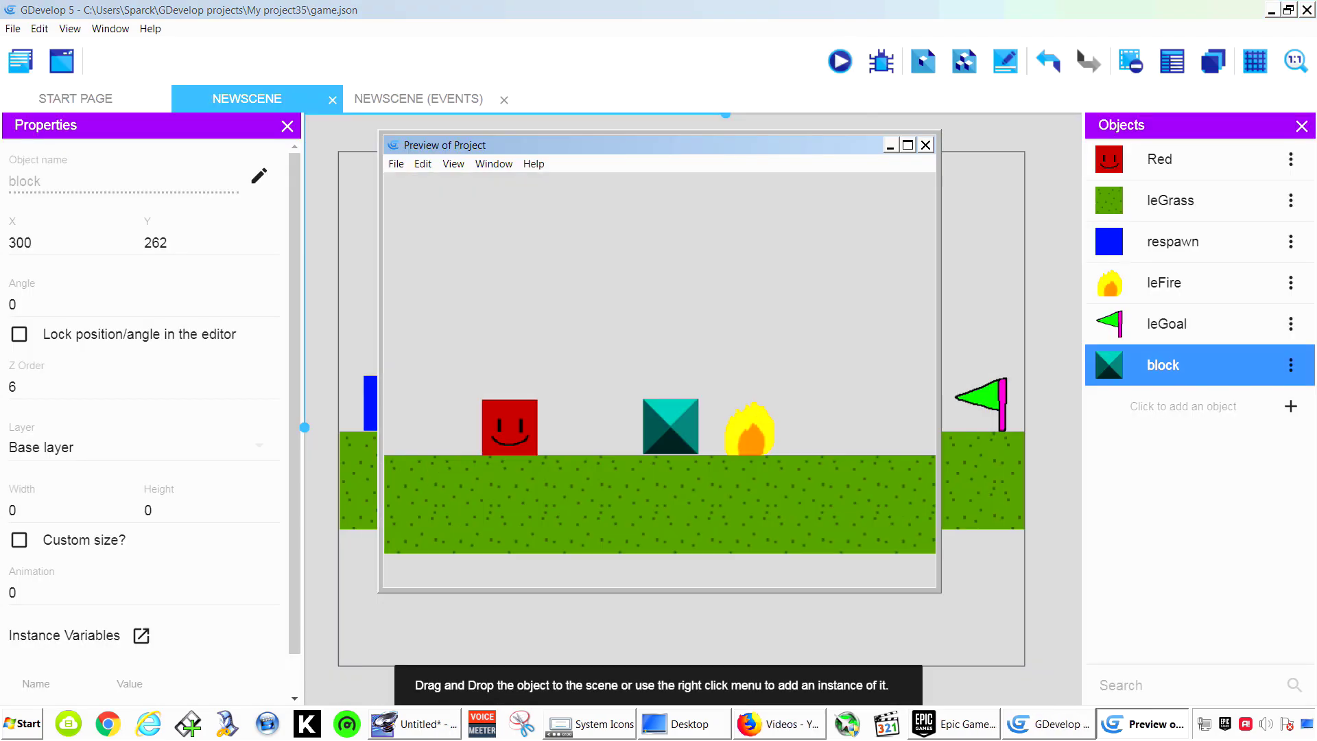
{"action": "key", "text": "Left"}
{"action": "key", "text": "Right"}
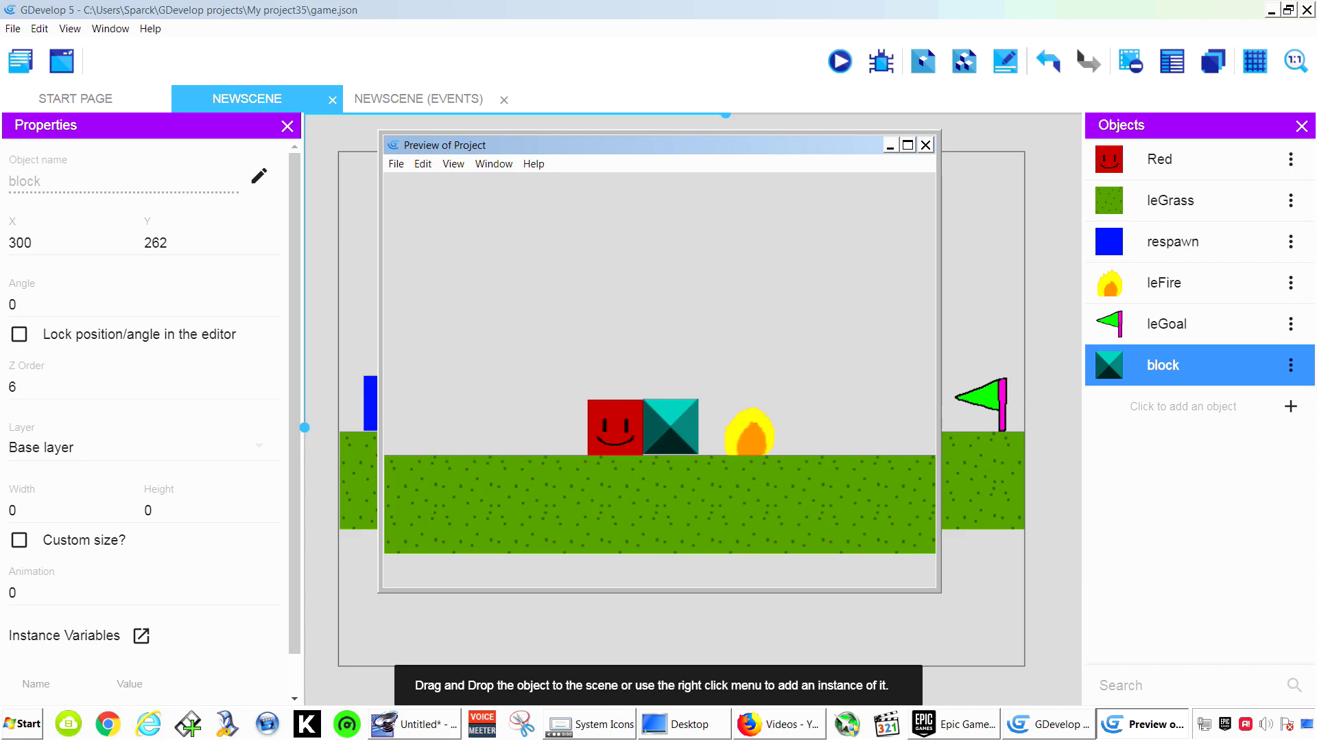
{"action": "key", "text": "Up"}
{"action": "key", "text": "Right"}
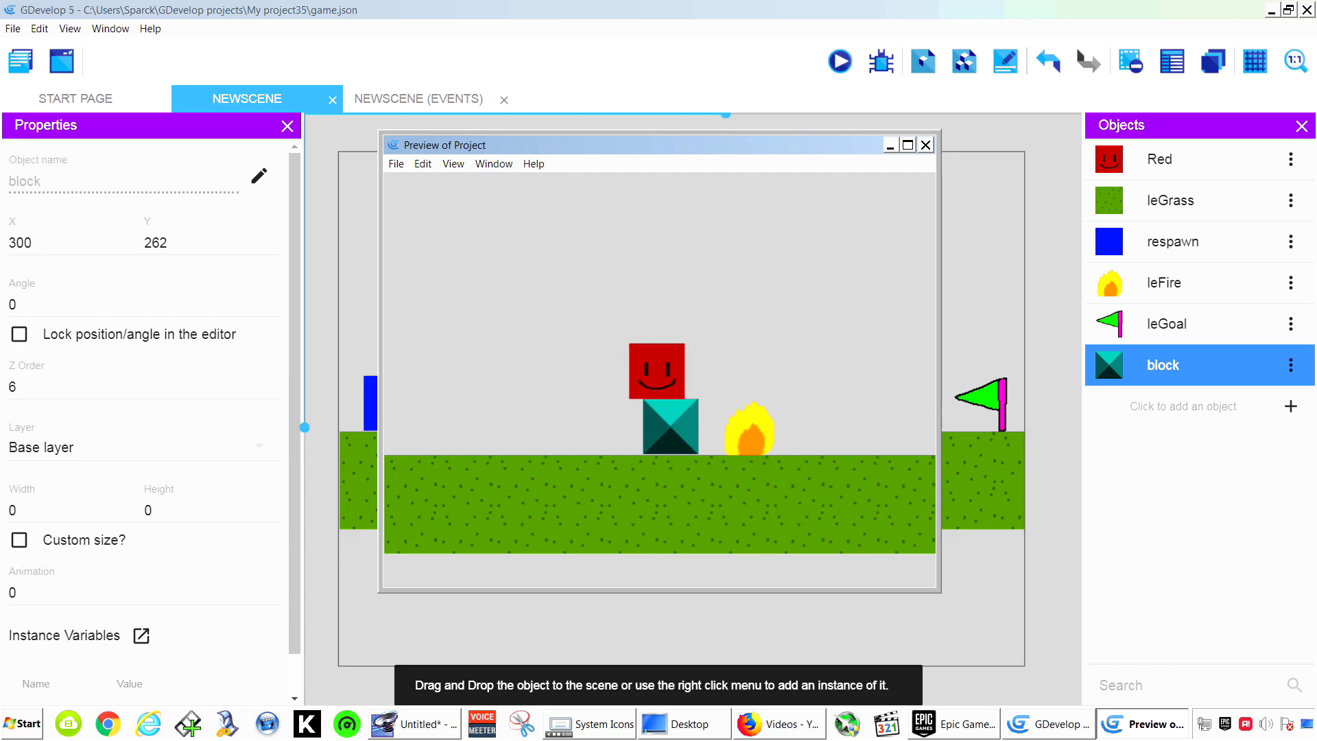
{"action": "key", "text": "Up"}
{"action": "key", "text": "Right"}
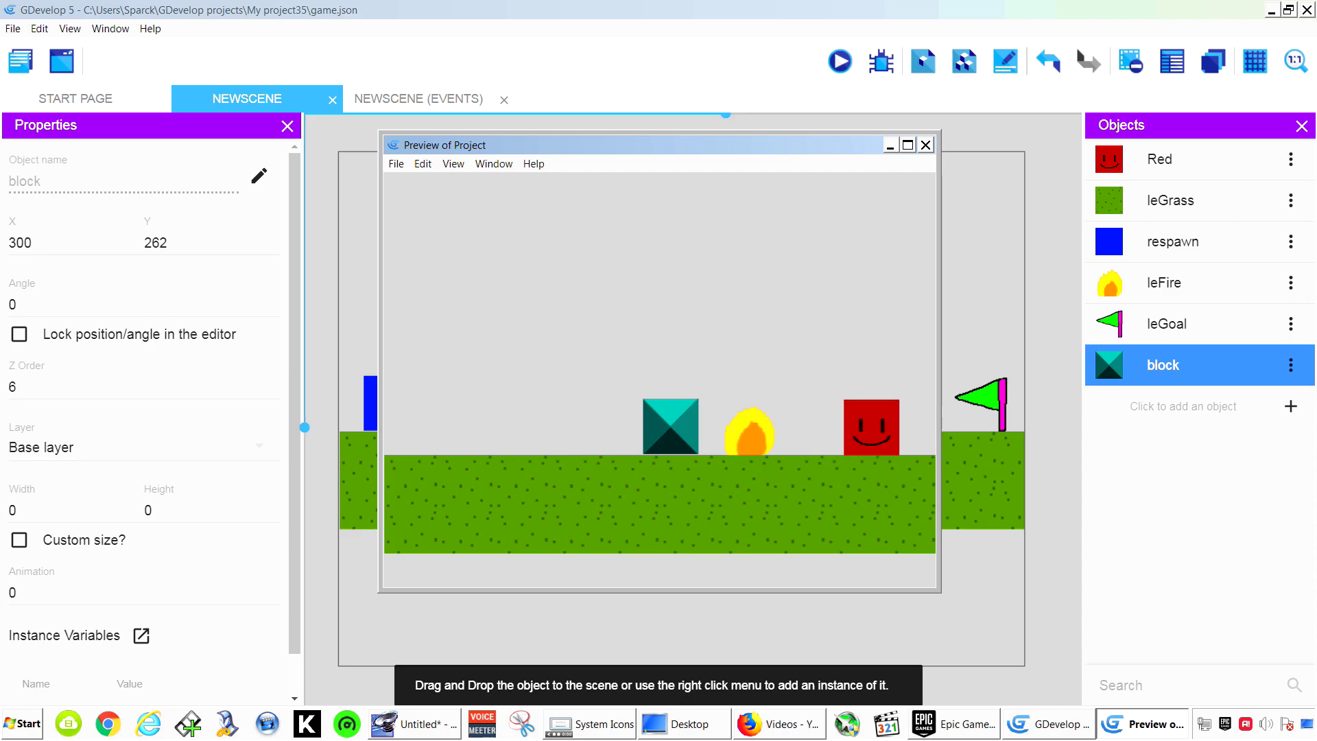
{"action": "key", "text": "Left"}
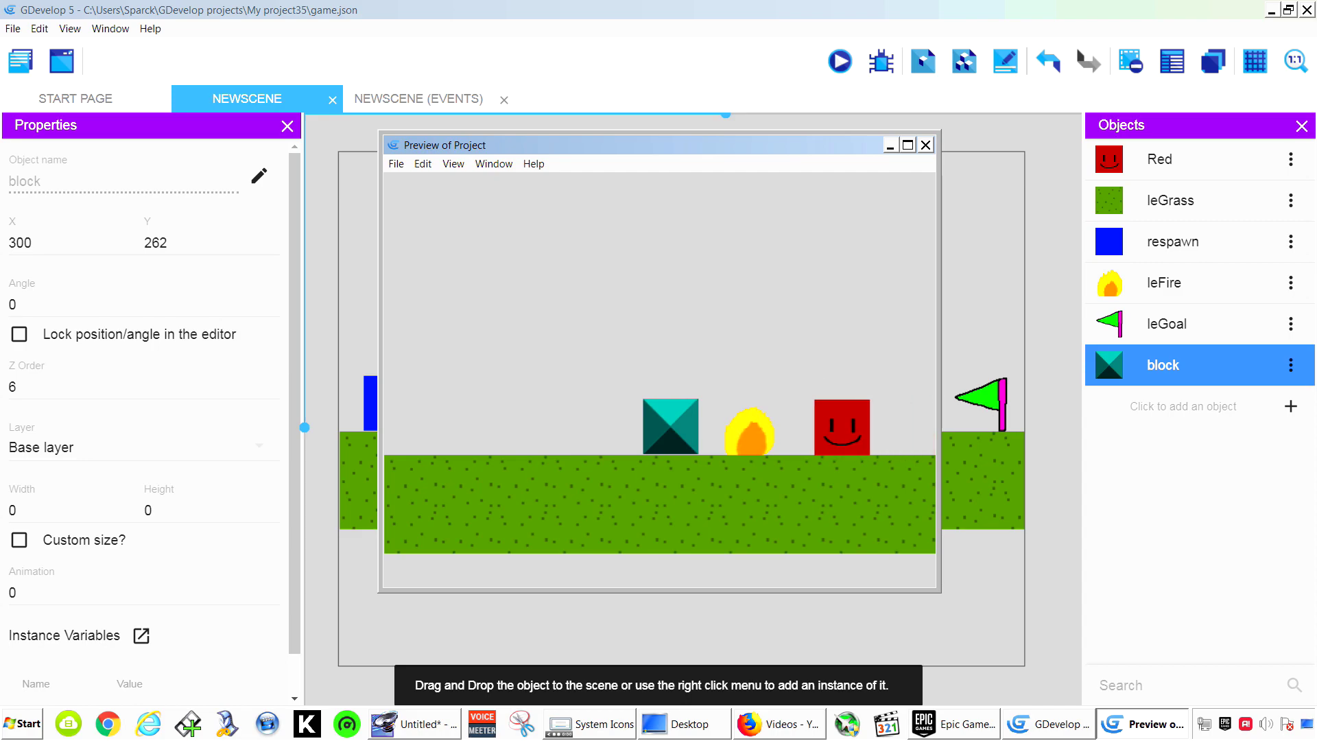
{"action": "left_click", "coordinate": [926, 145]}
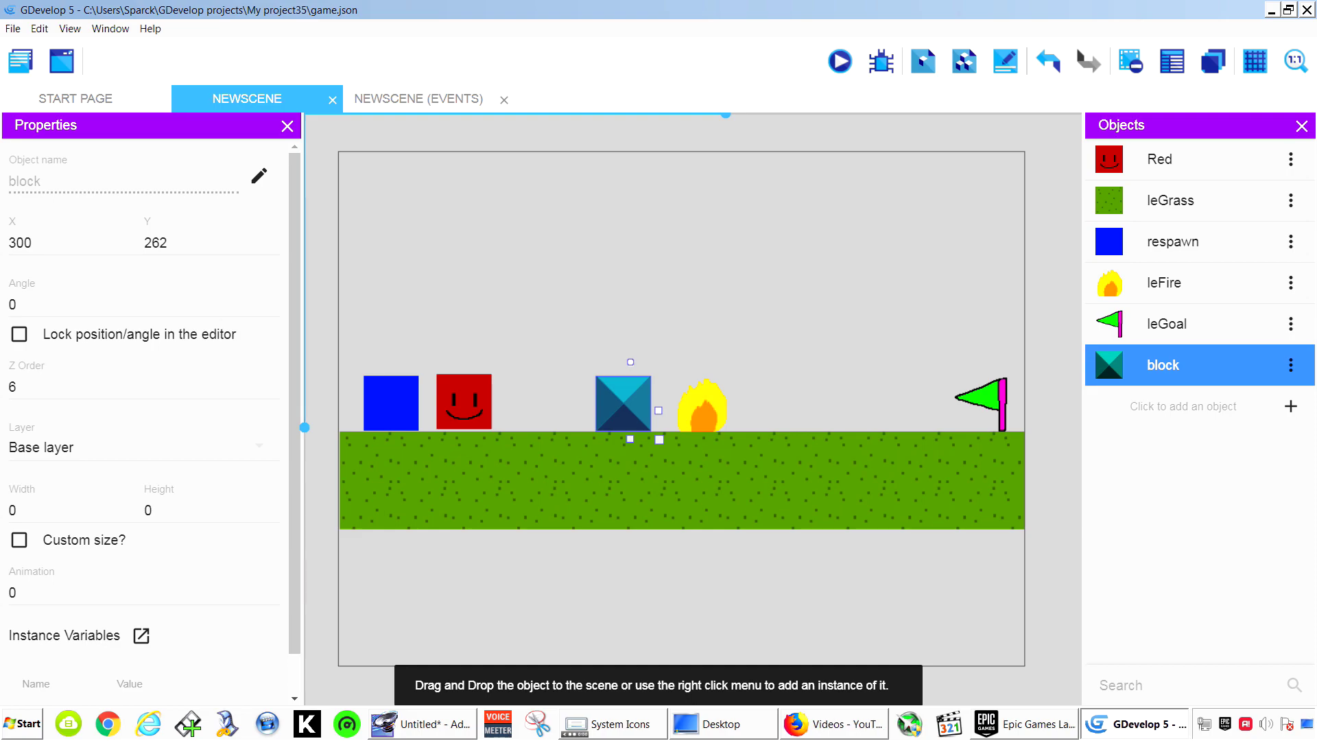
Rename the project's only scene as Level1
{"action": "left_click", "coordinate": [20, 61]}
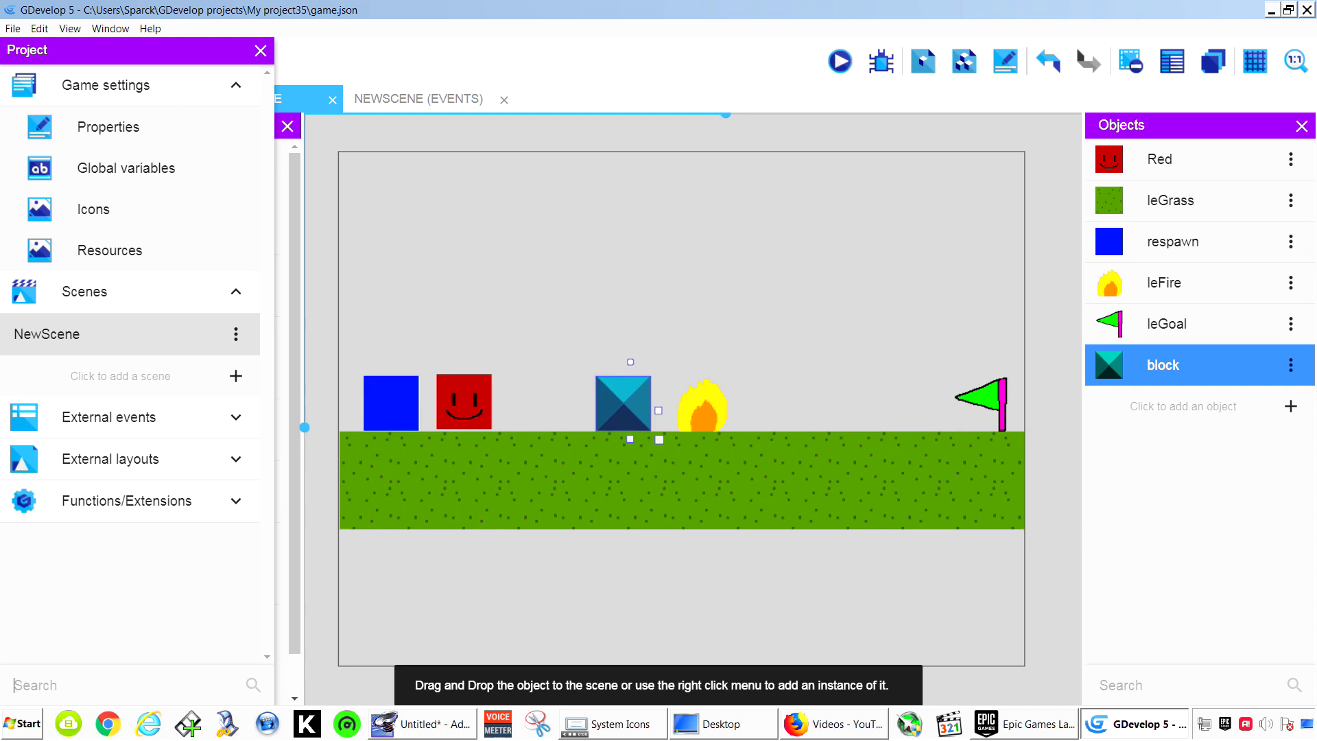
{"action": "left_click", "coordinate": [71, 333]}
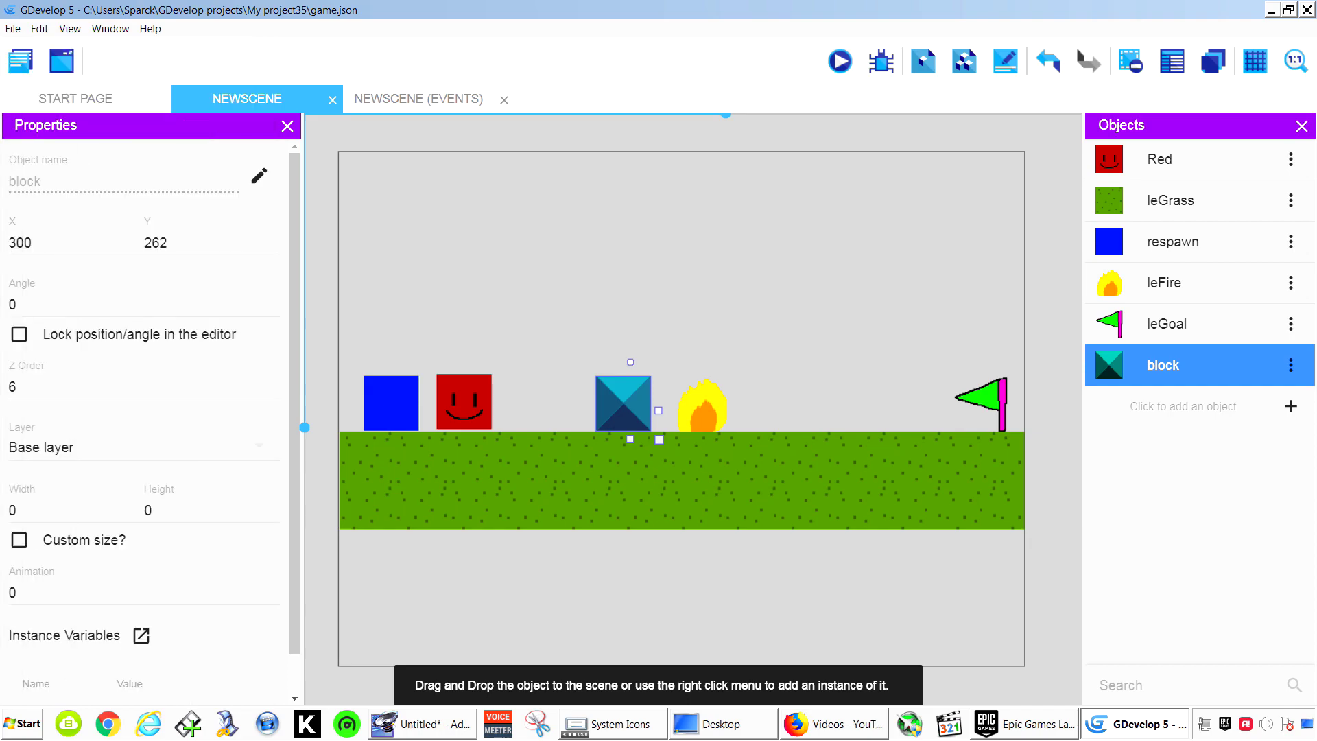
{"action": "left_click", "coordinate": [20, 61]}
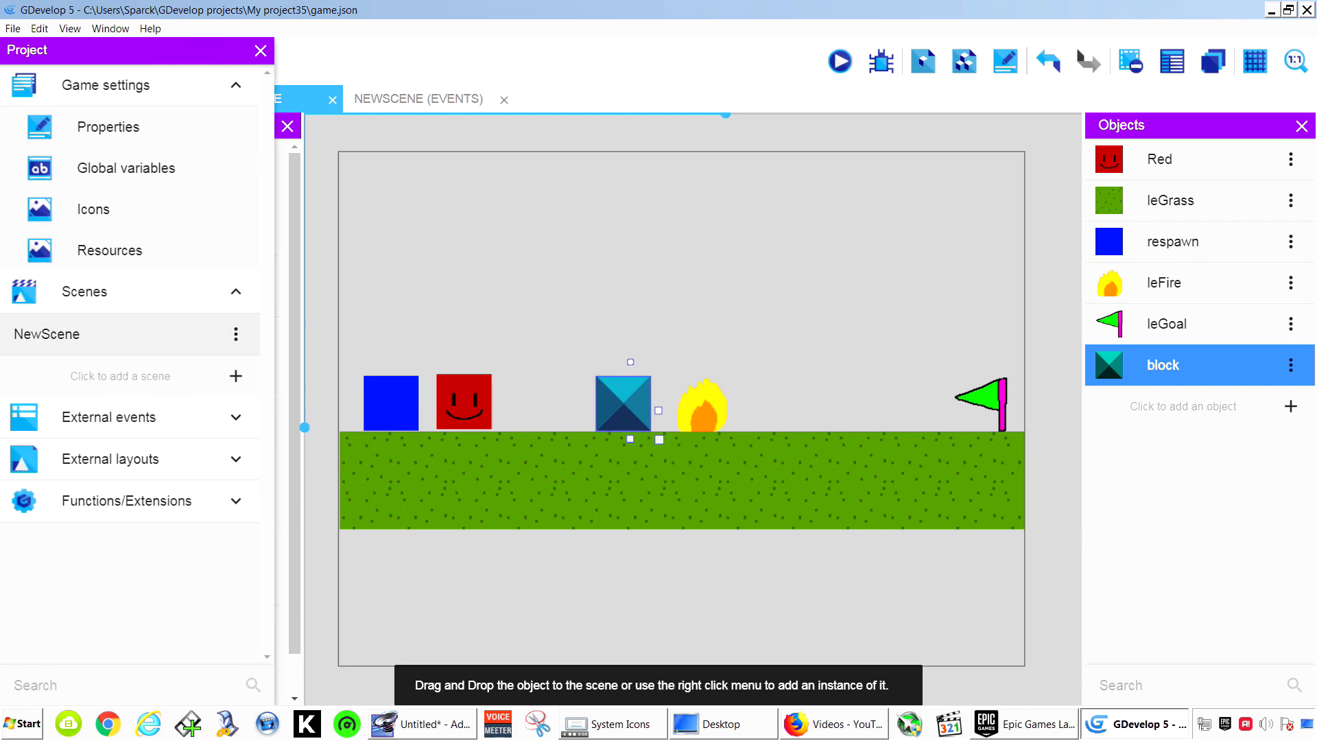
{"action": "left_click", "coordinate": [235, 333]}
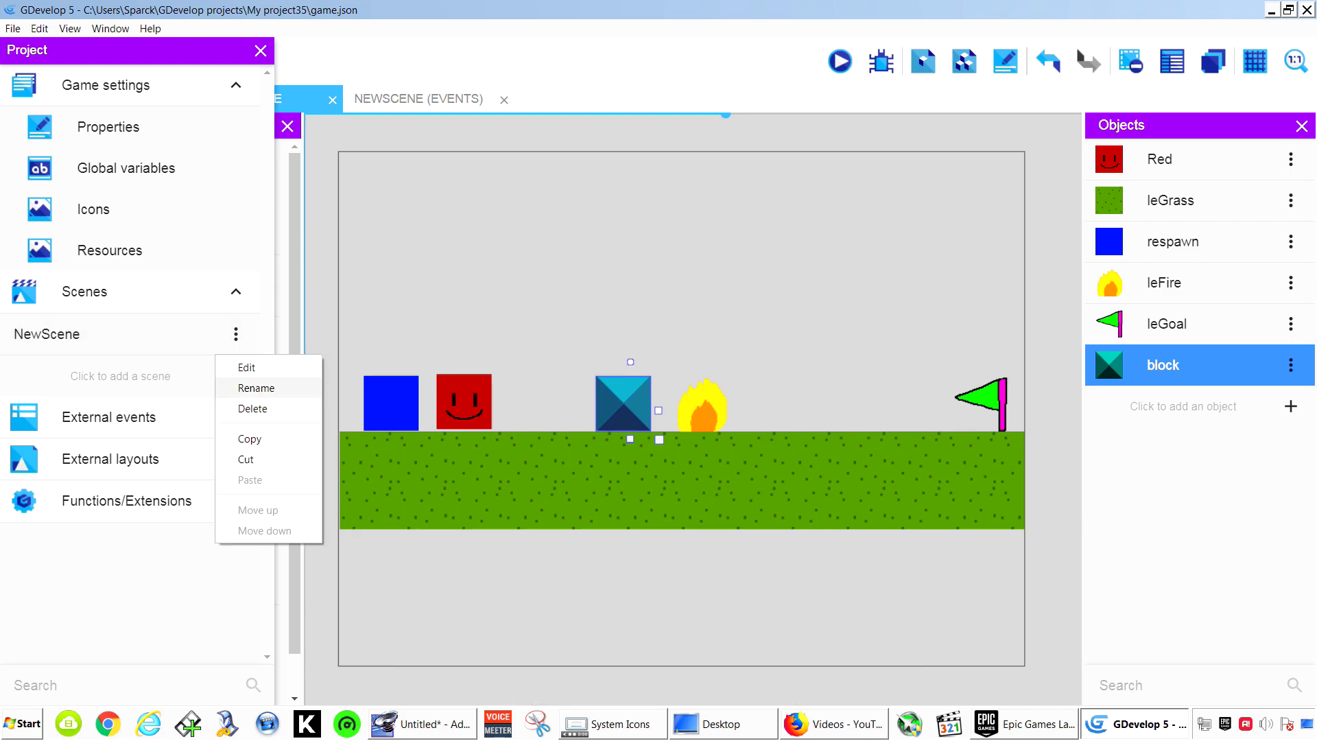
{"action": "left_click", "coordinate": [256, 388]}
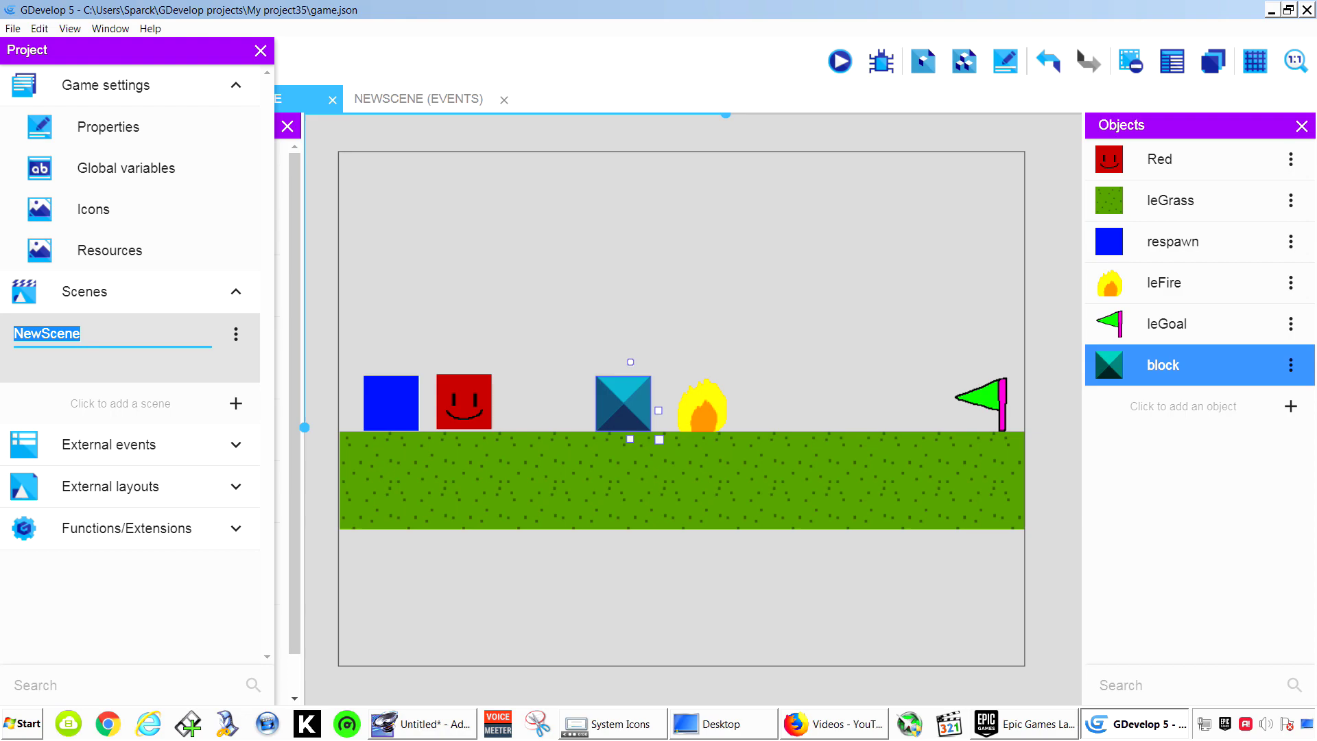
{"action": "type", "text": "Level1"}
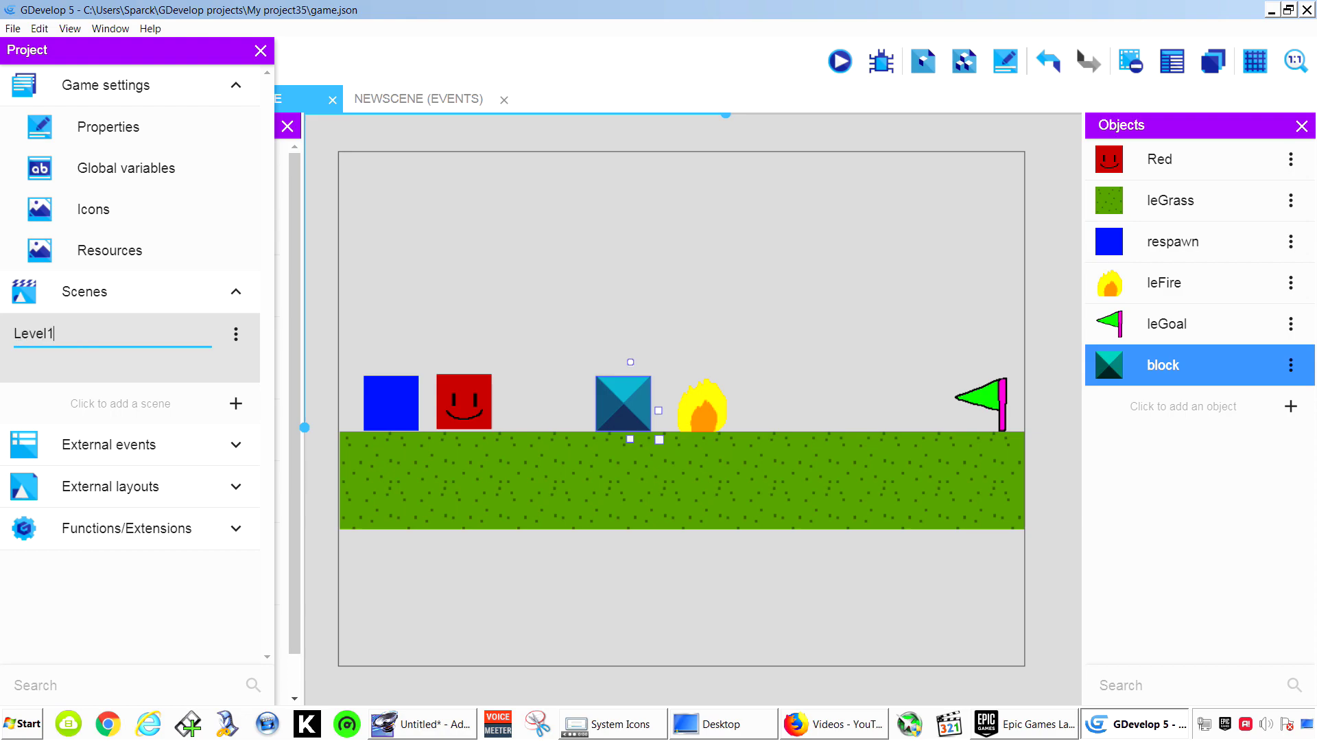
{"action": "key", "text": "Return"}
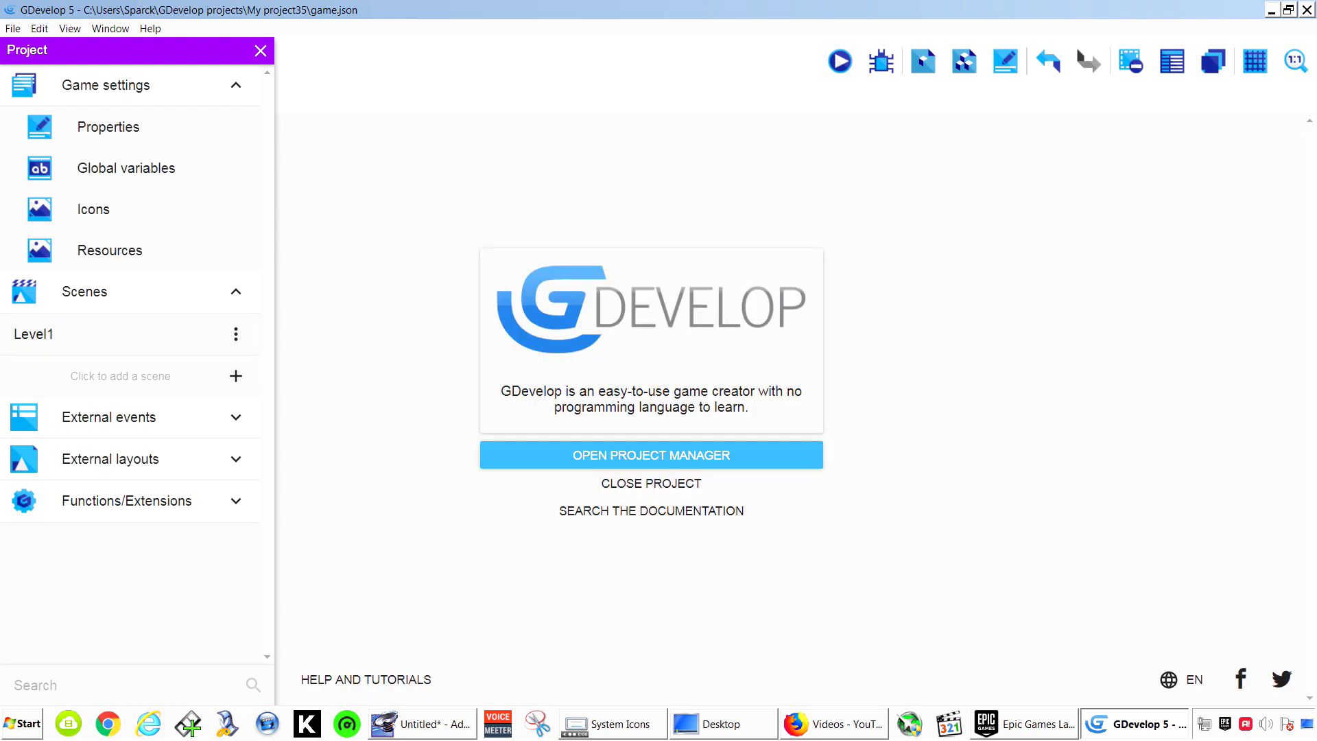
Duplicate the Level1 scene by copying and pasting it in the project's scene list
{"action": "left_click", "coordinate": [235, 334]}
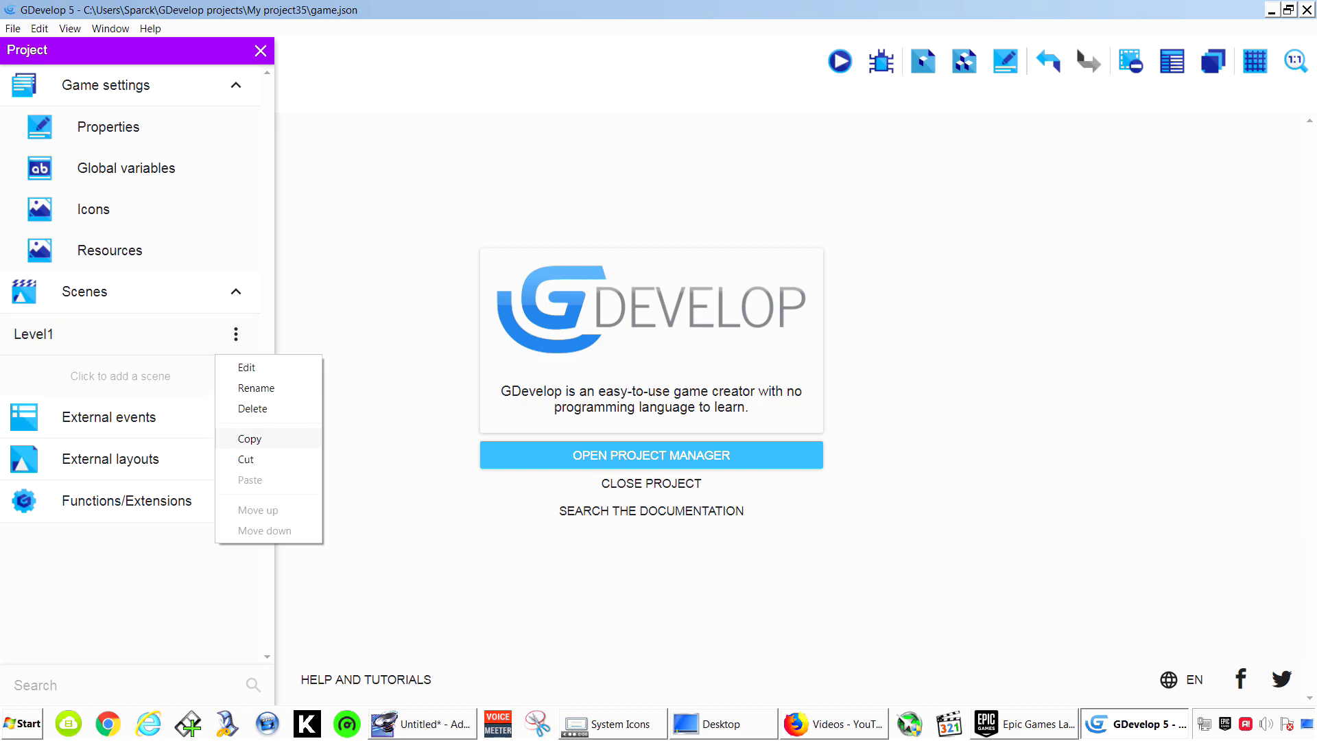
{"action": "left_click", "coordinate": [249, 438]}
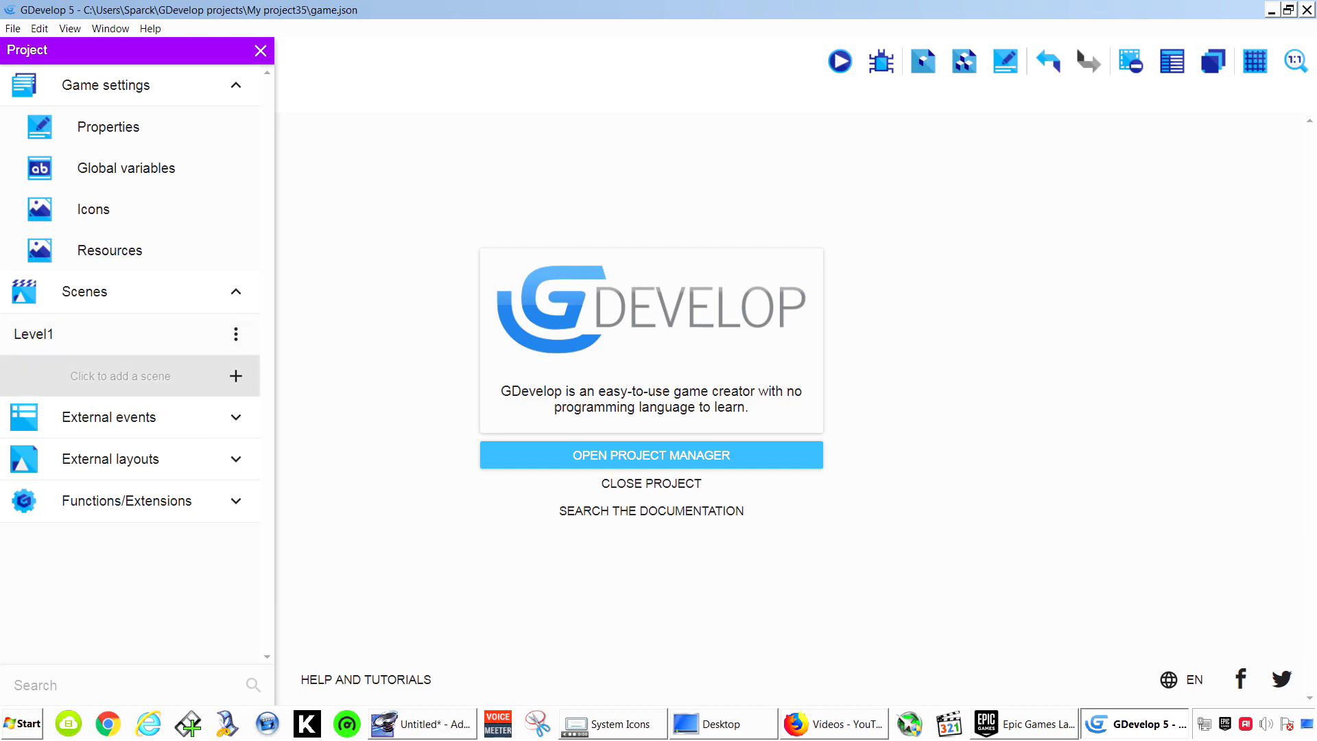
{"action": "left_click", "coordinate": [236, 334]}
{"action": "left_click", "coordinate": [249, 479]}
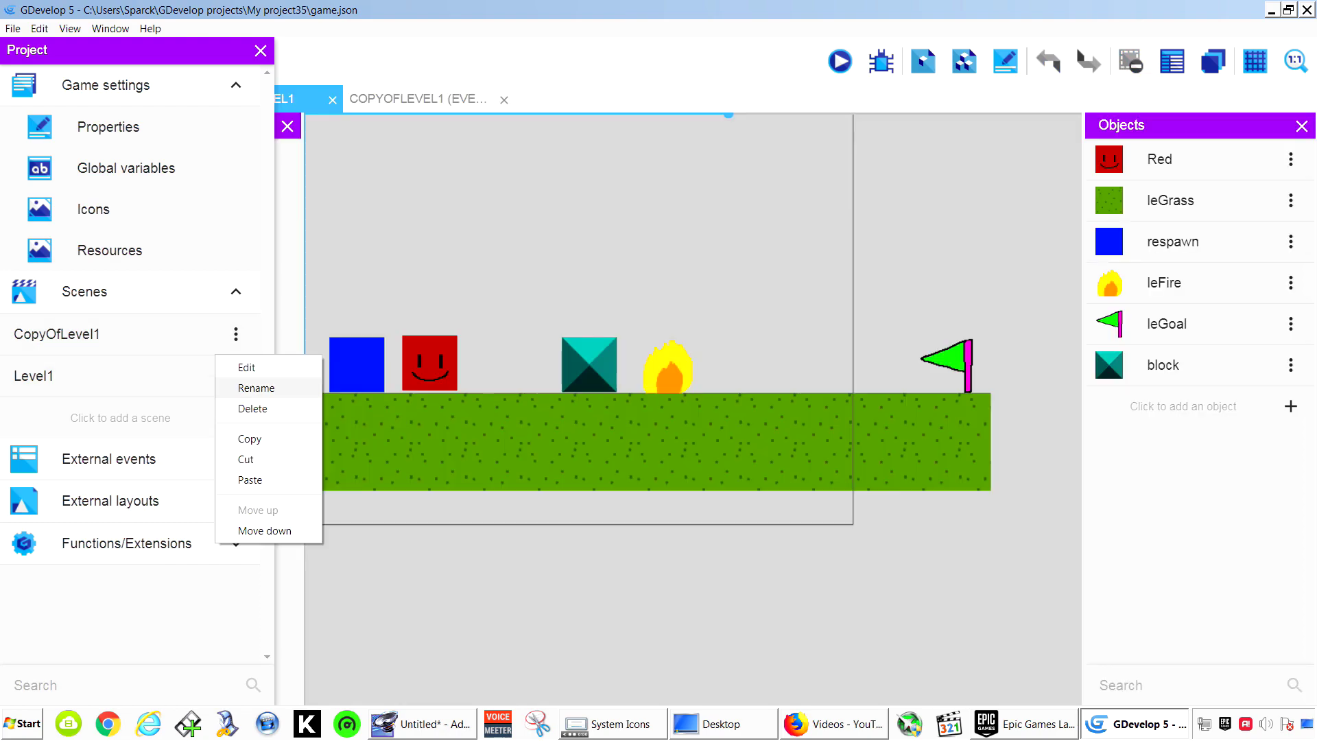
Rename the copied scene as Level2
{"action": "left_click", "coordinate": [257, 388]}
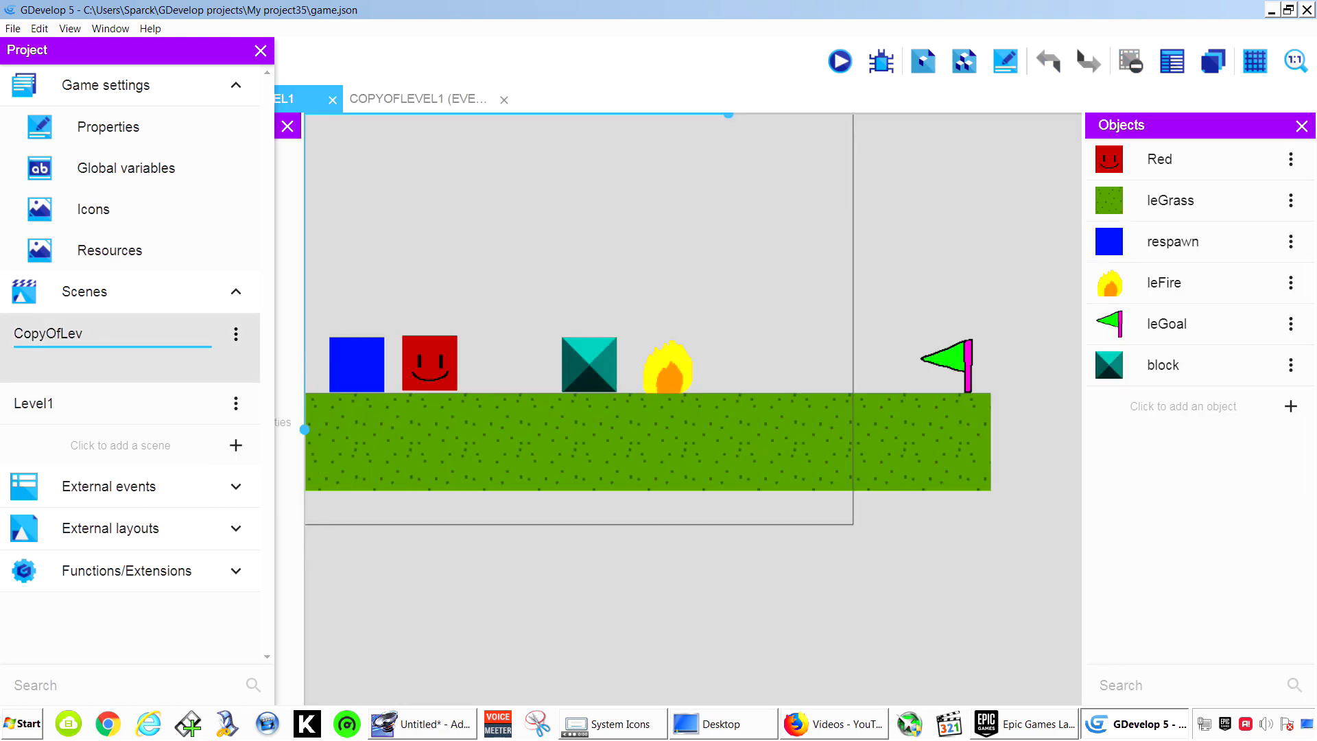
{"action": "key", "text": "BackSpace"}
{"action": "key", "text": "BackSpace"}
{"action": "key", "text": "BackSpace"}
{"action": "key", "text": "BackSpace"}
{"action": "key", "text": "BackSpace"}
{"action": "key", "text": "BackSpace"}
{"action": "key", "text": "BackSpace"}
{"action": "key", "text": "BackSpace"}
{"action": "key", "text": "BackSpace"}
{"action": "type", "text": "Level2"}
{"action": "key", "text": "Return"}
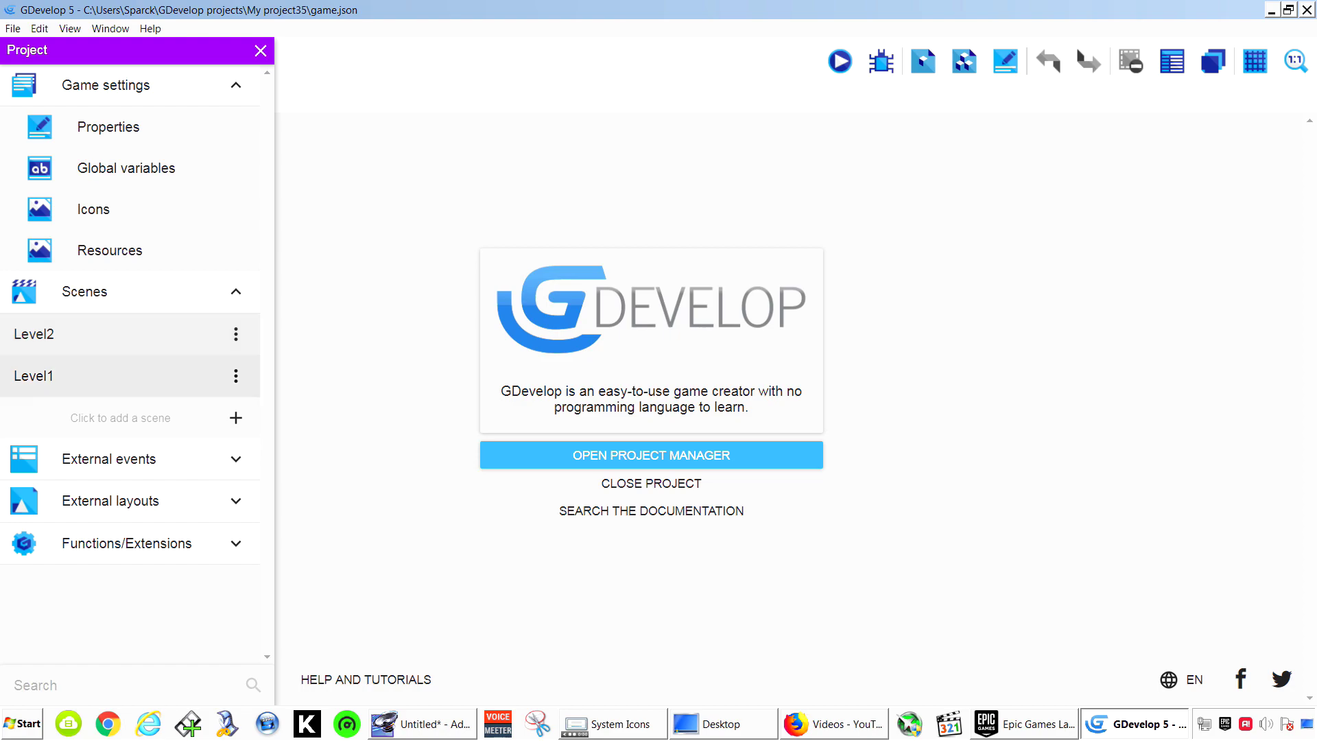
In the Level1 scene's events, add a new event with a Collision condition between Red and leGoal
{"action": "left_click", "coordinate": [109, 376]}
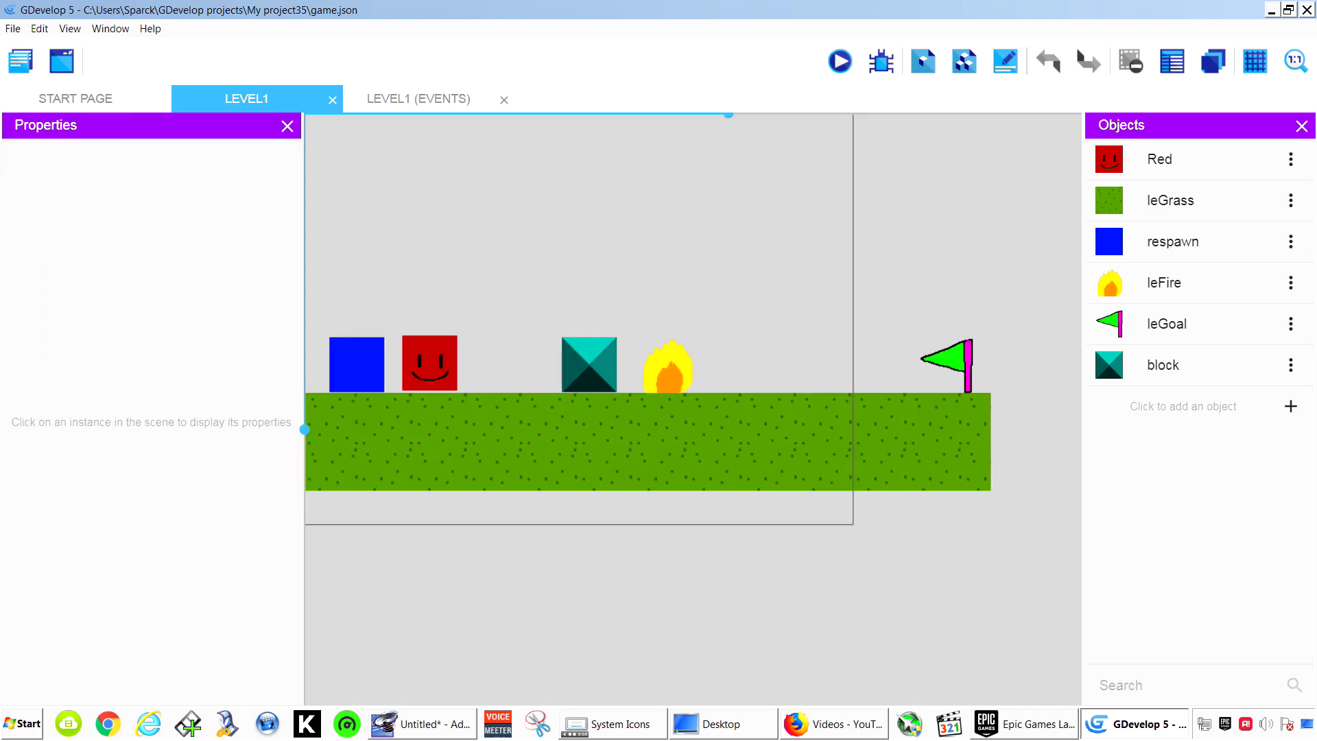
{"action": "left_click", "coordinate": [418, 99]}
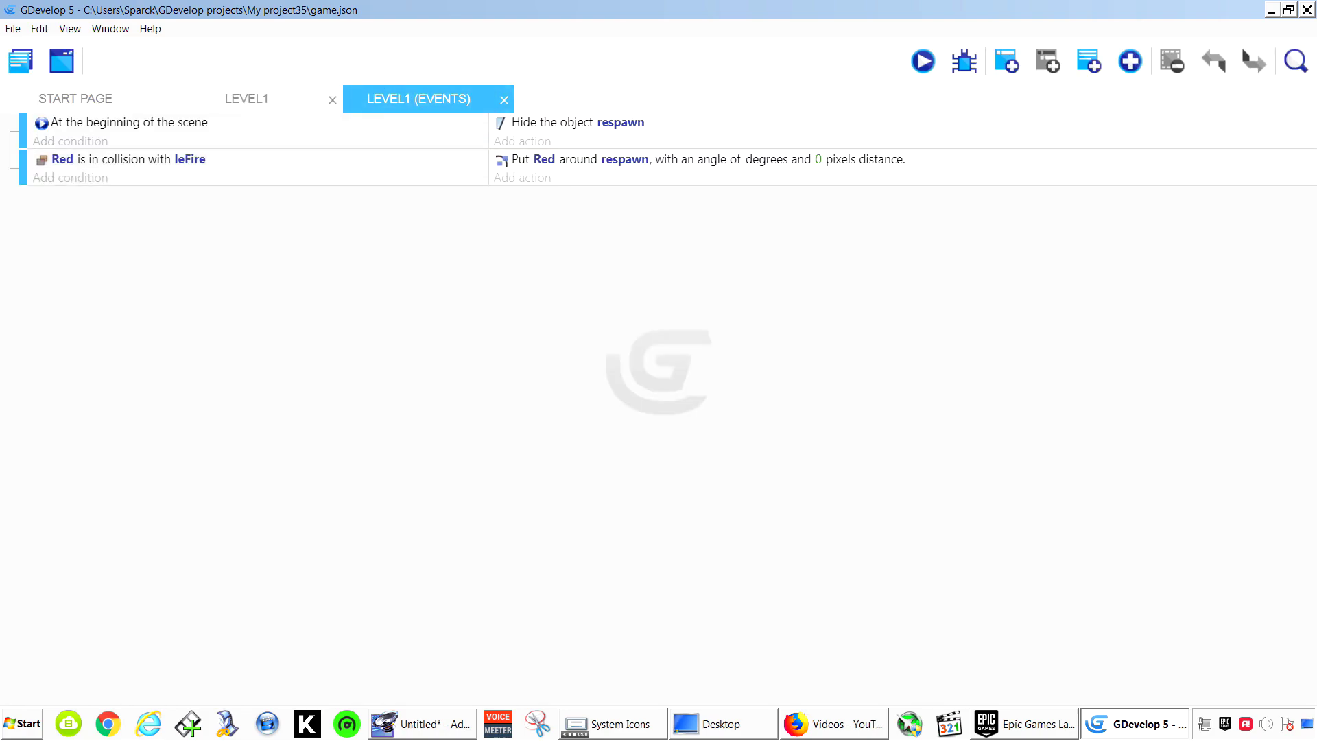
{"action": "left_click", "coordinate": [1006, 61]}
{"action": "left_click", "coordinate": [70, 195]}
{"action": "left_click", "coordinate": [117, 173]}
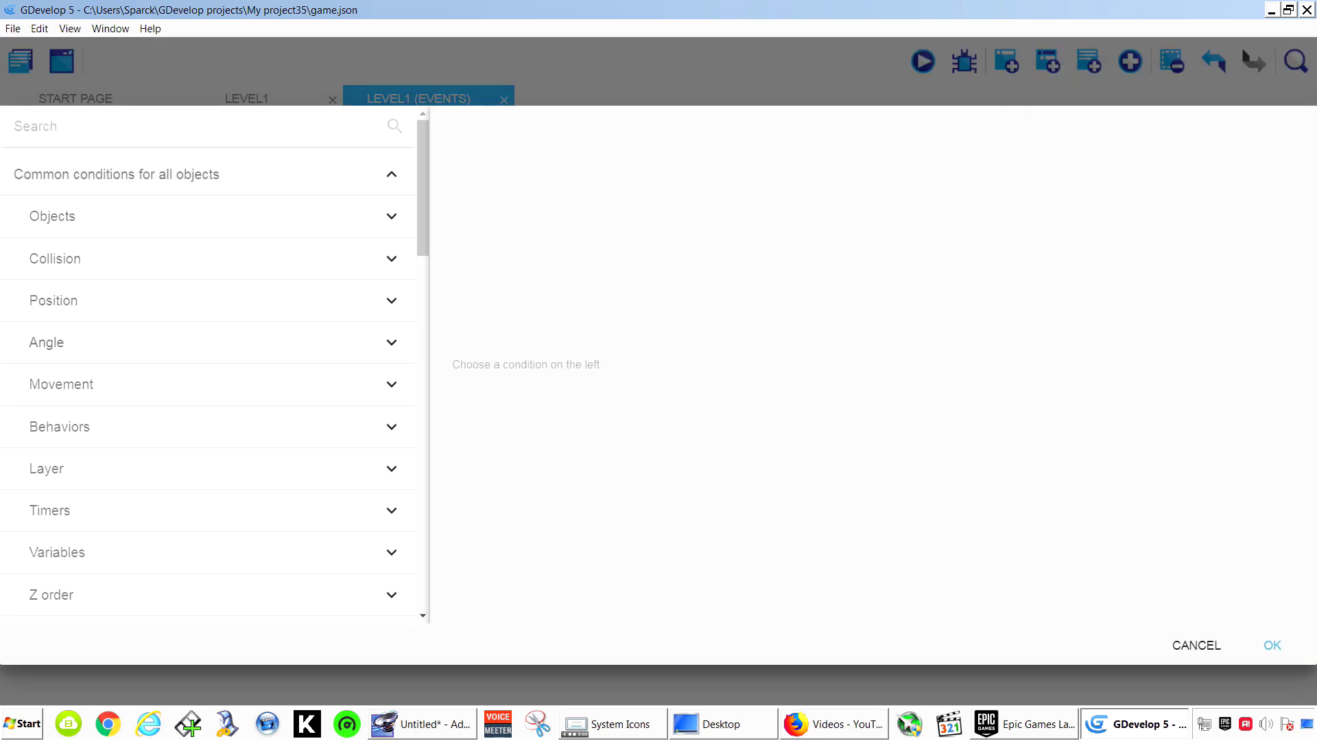
{"action": "left_click", "coordinate": [55, 258]}
{"action": "left_click", "coordinate": [118, 300]}
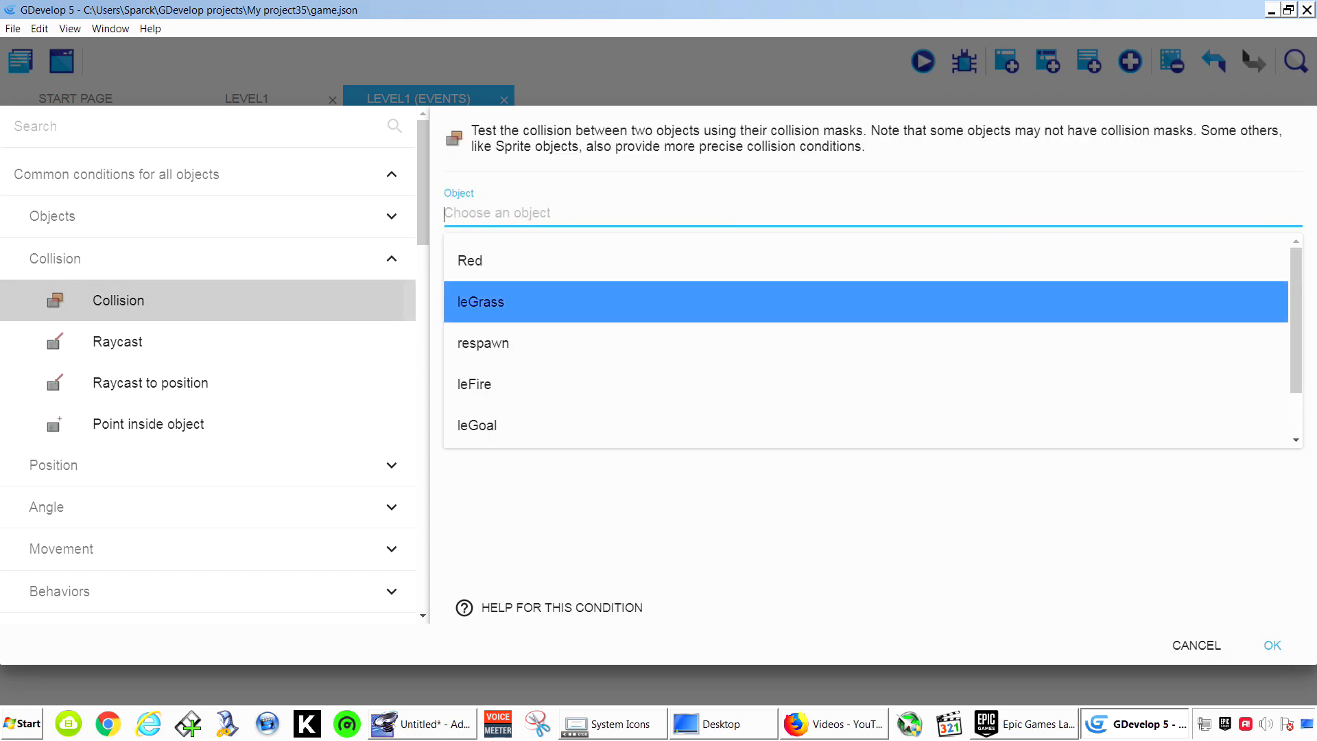
{"action": "left_click", "coordinate": [522, 260]}
{"action": "left_click", "coordinate": [521, 275]}
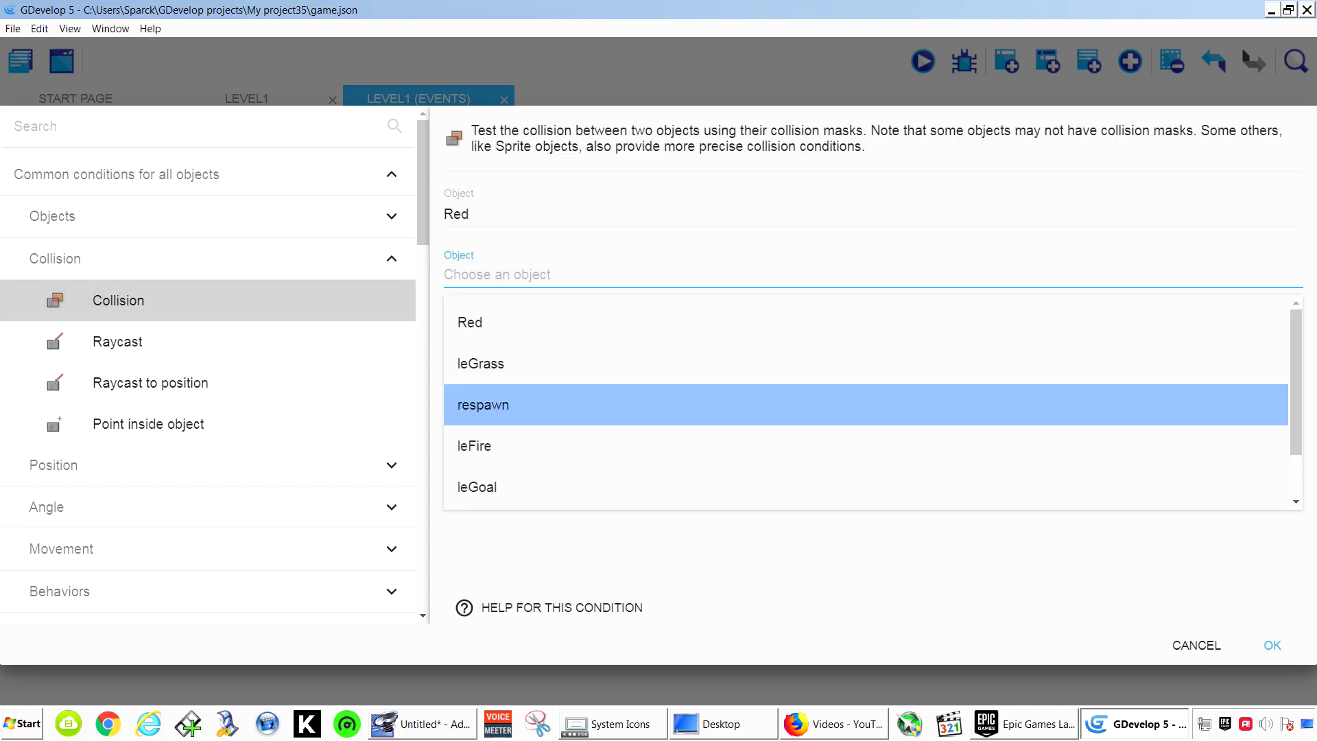
{"action": "left_click", "coordinate": [508, 486]}
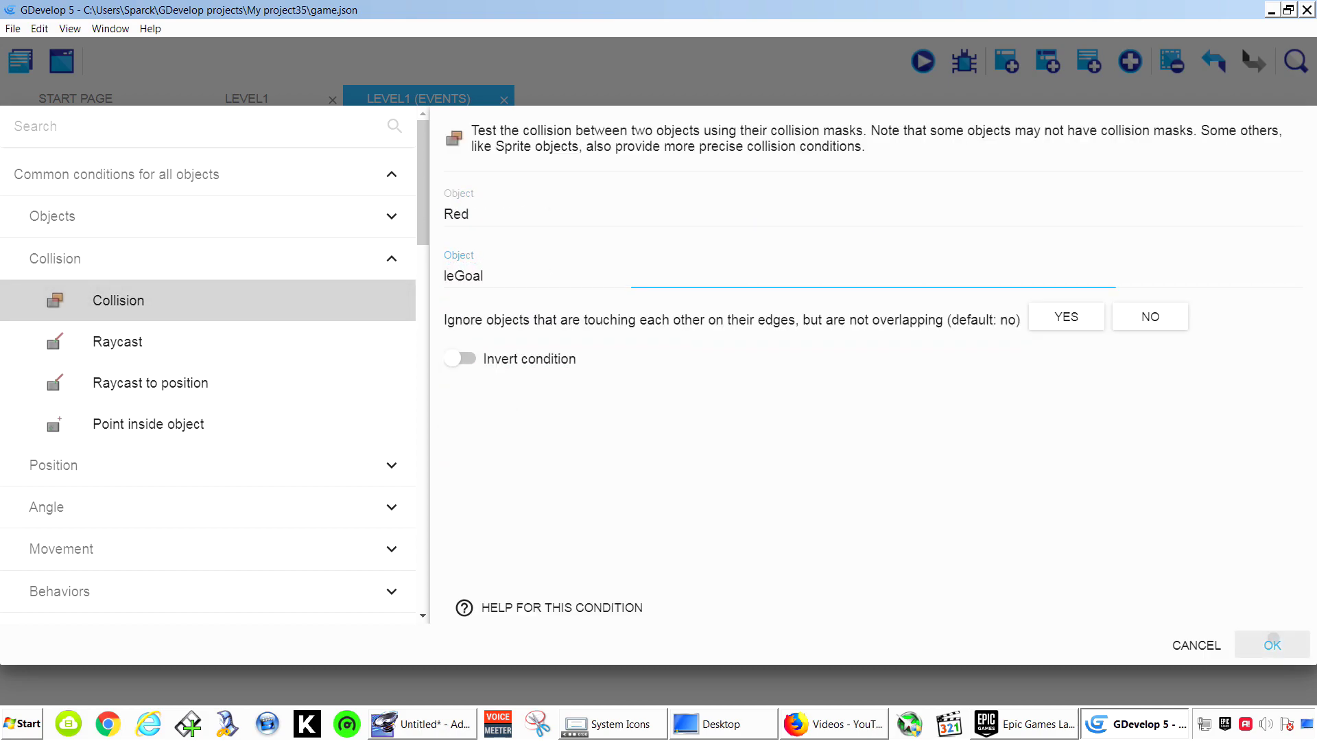
{"action": "left_click", "coordinate": [1271, 644]}
Add a Change the scene action with the scene name "levle2" to the event for Red colliding with leGoal
{"action": "left_click", "coordinate": [522, 195]}
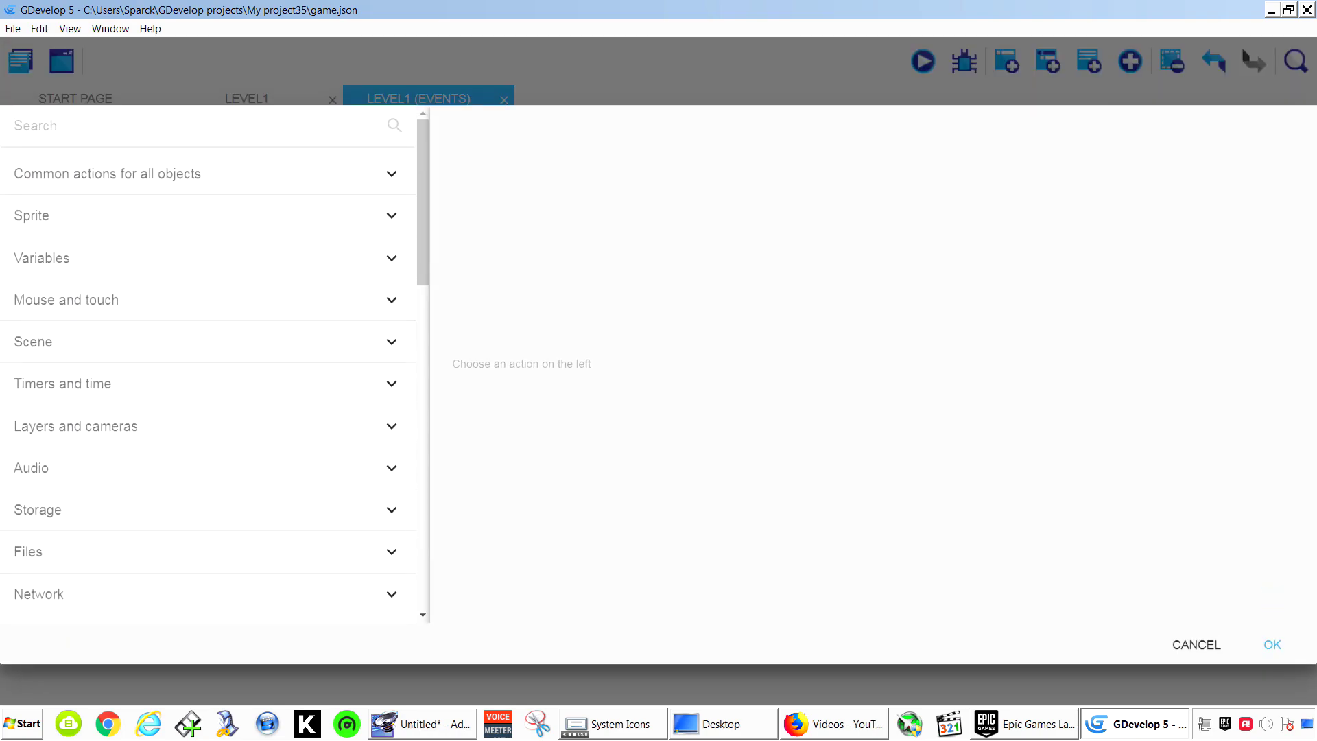
{"action": "left_click", "coordinate": [206, 353]}
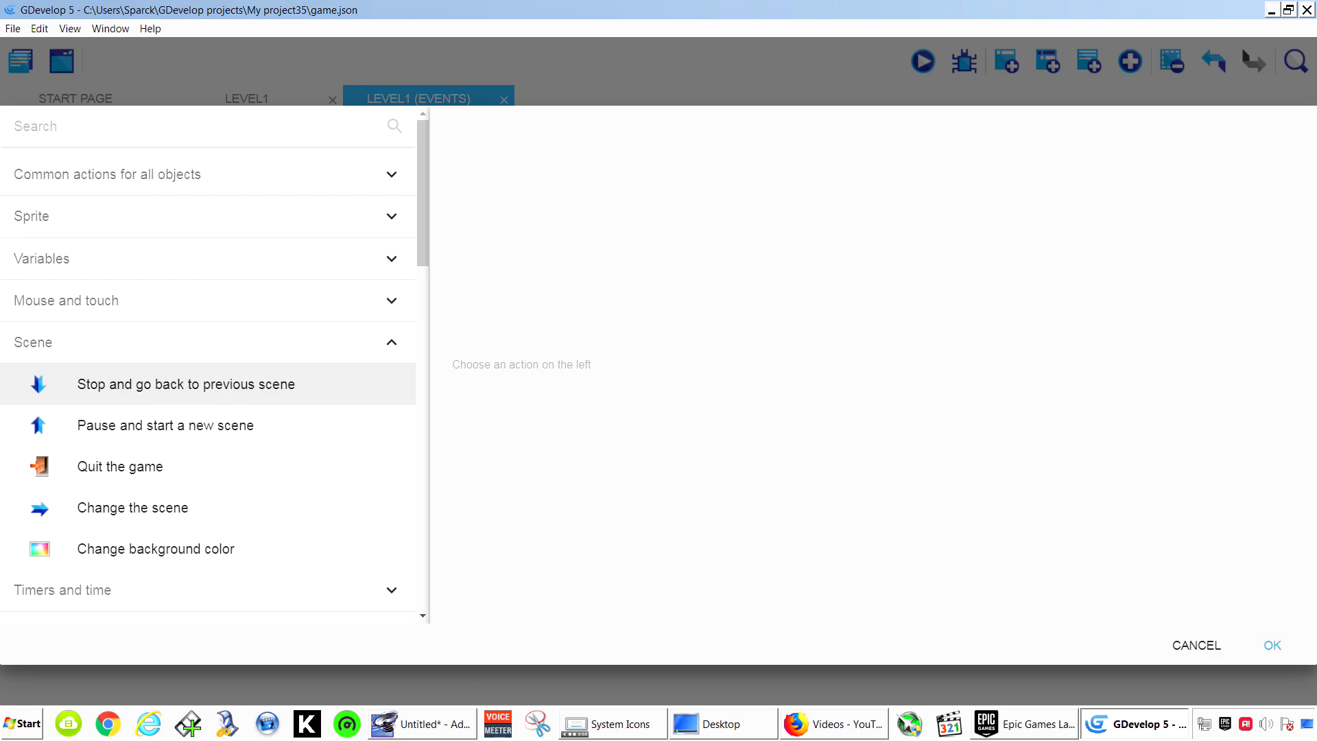
{"action": "left_click", "coordinate": [175, 508]}
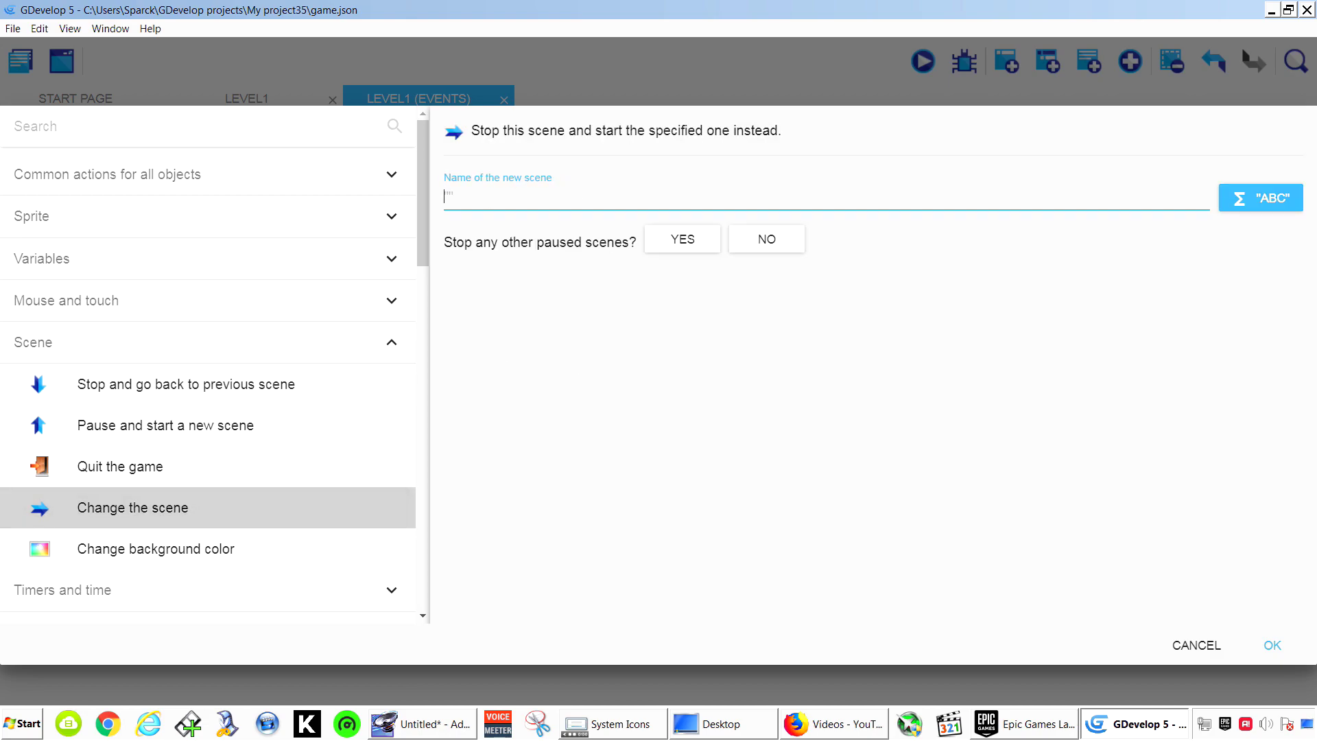
{"action": "type", "text": "levle2"}
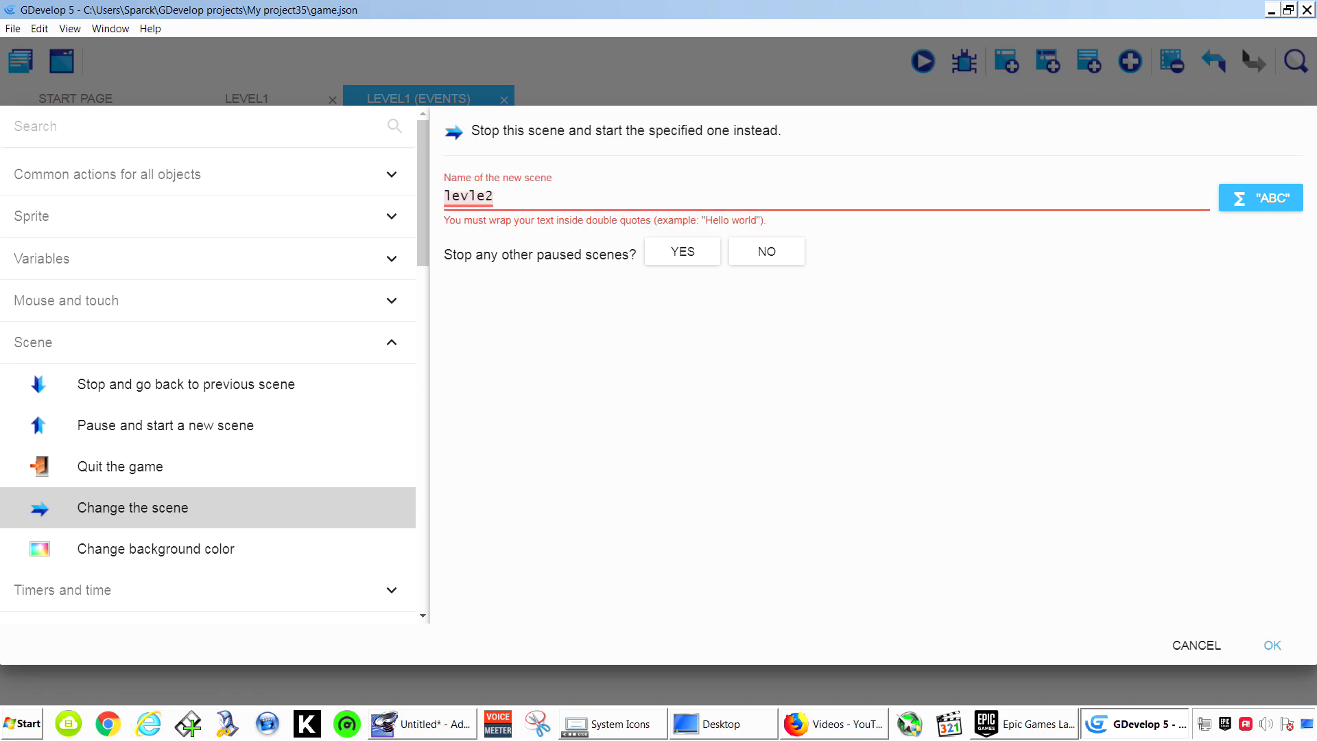
{"action": "type", "text": "\""}
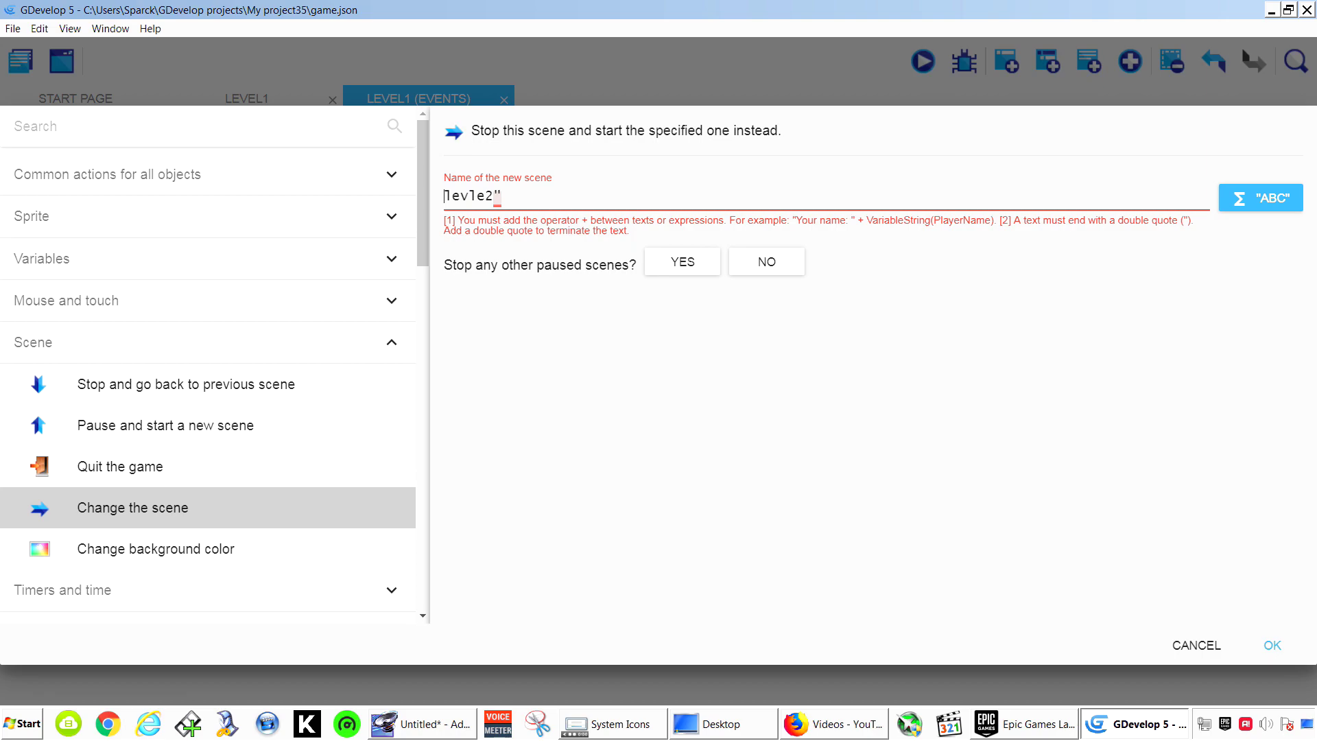
{"action": "left_click", "coordinate": [446, 195]}
{"action": "type", "text": "\""}
{"action": "key", "text": "Tab"}
{"action": "left_click", "coordinate": [511, 196]}
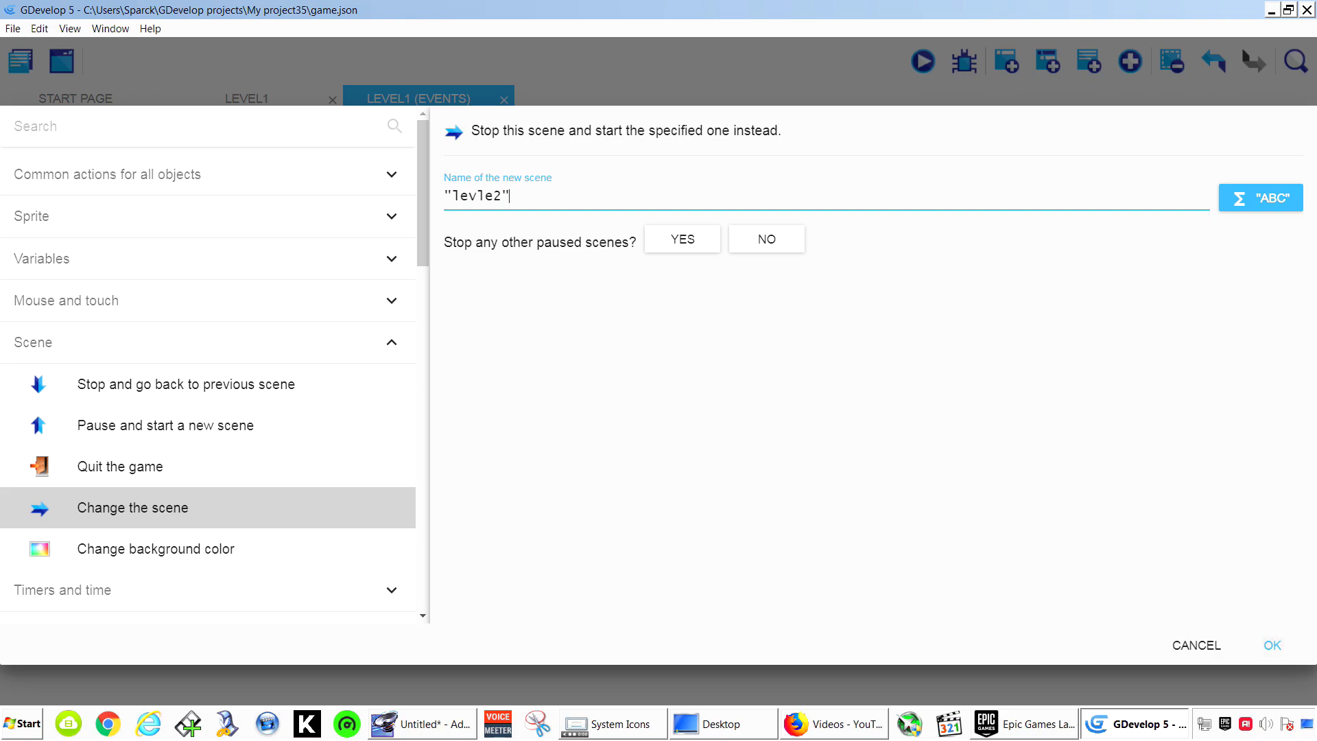
{"action": "key", "text": "ctrl+a"}
{"action": "key", "text": "Tab"}
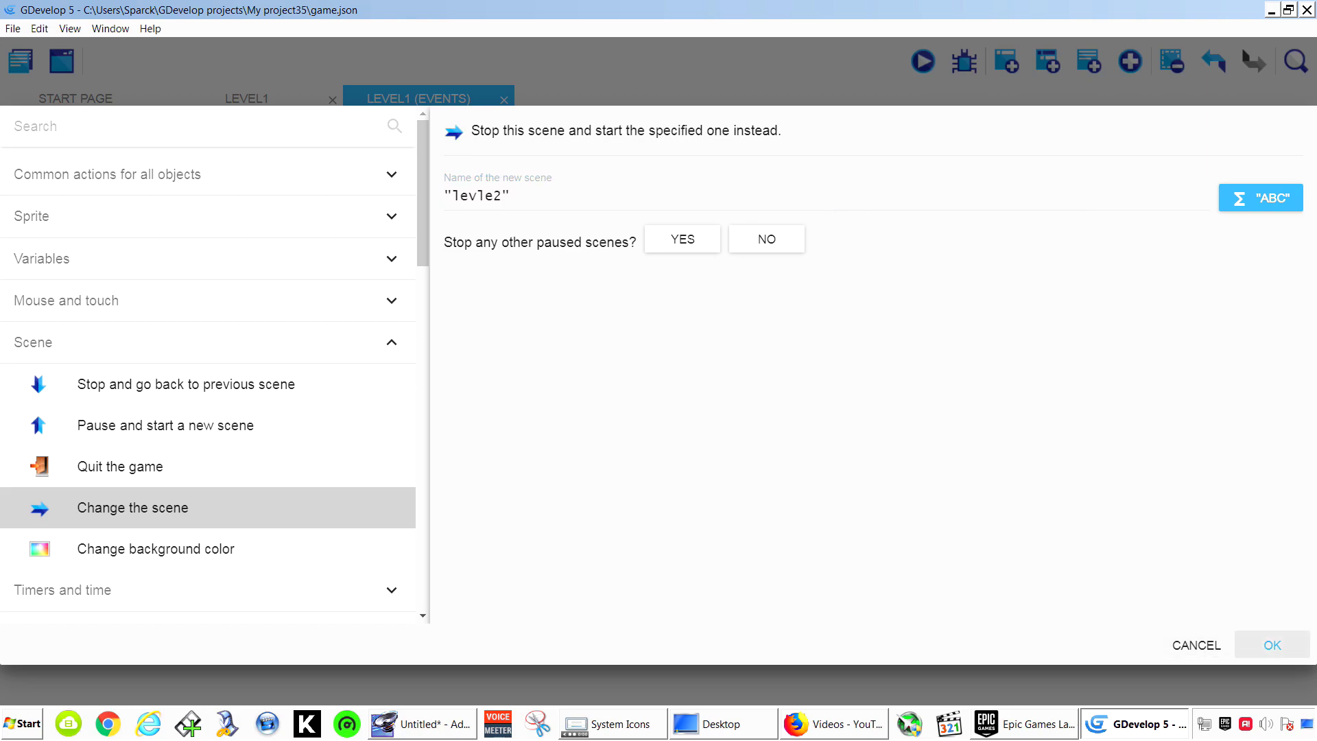
{"action": "key", "text": "Return"}
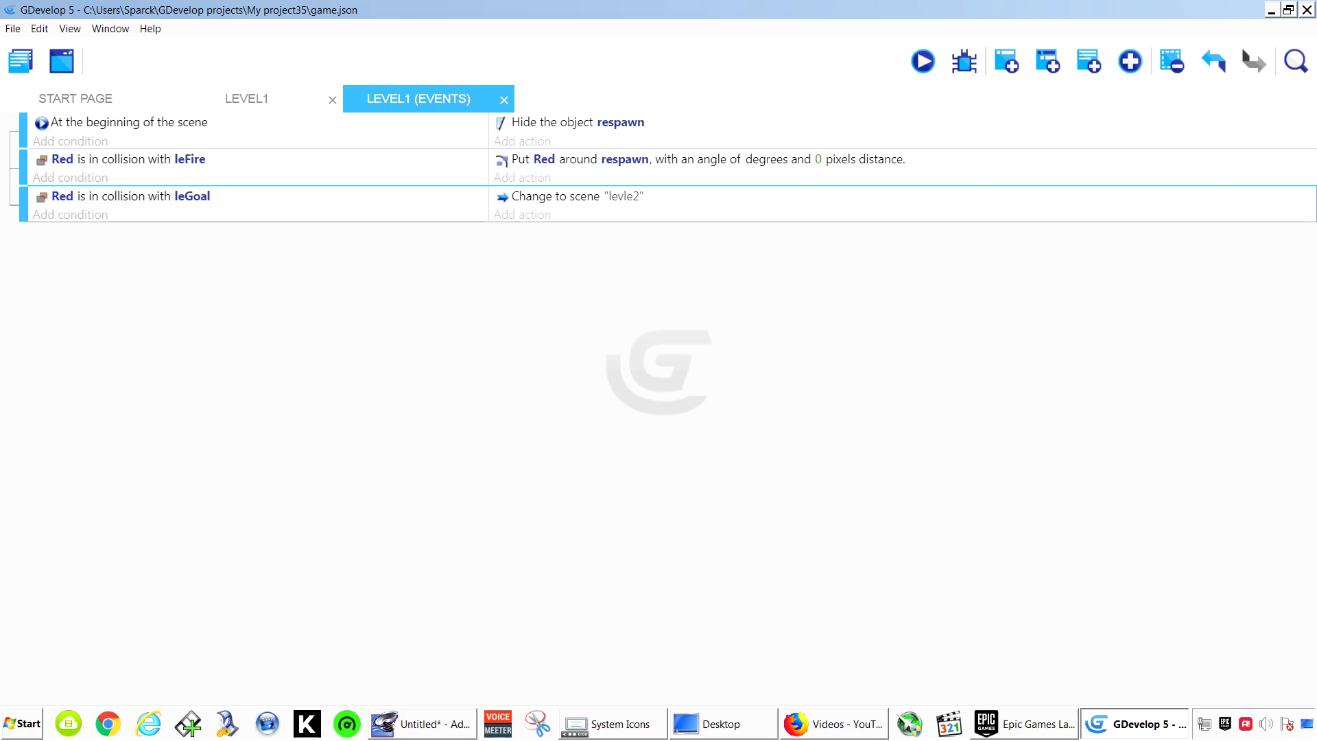
Open the Level2 scene, build a raised grass ledge at its start with Red and respawn on top, and place two floating blocks
{"action": "left_click", "coordinate": [246, 98]}
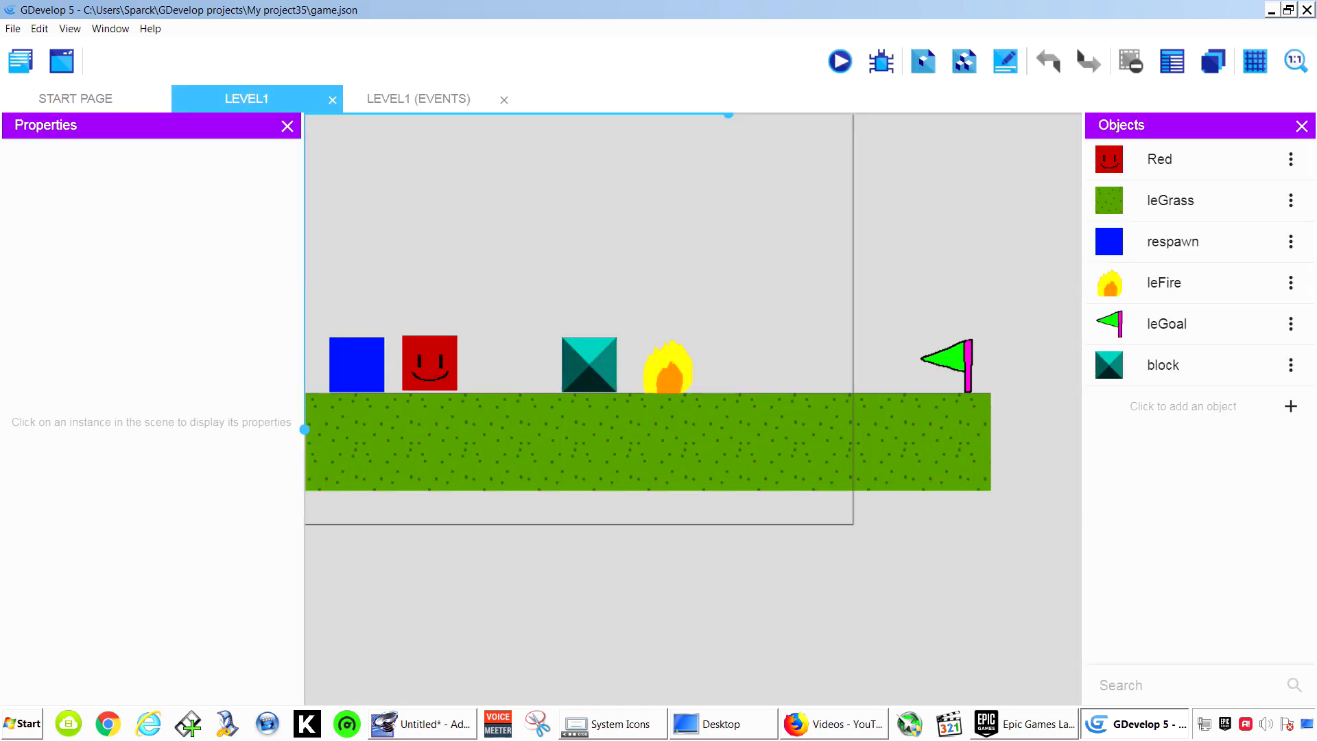
{"action": "left_click", "coordinate": [20, 61]}
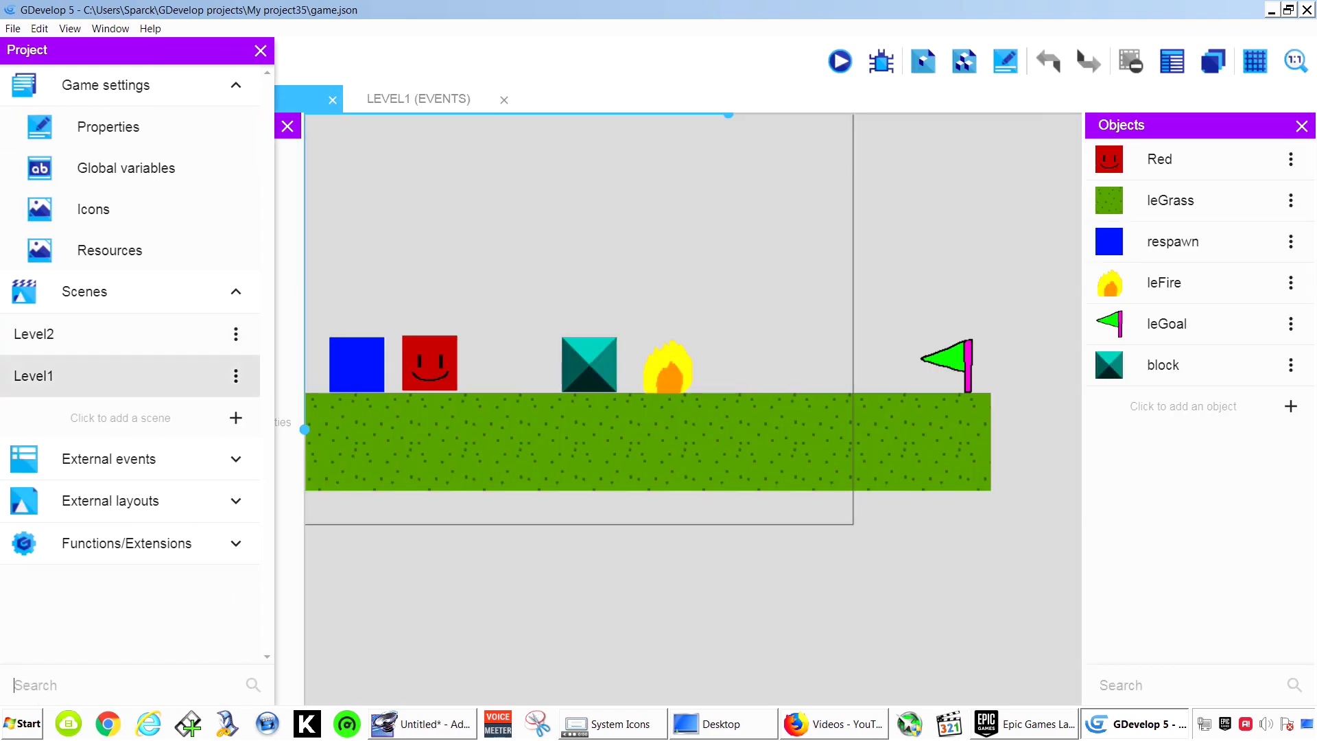
{"action": "left_click", "coordinate": [41, 334]}
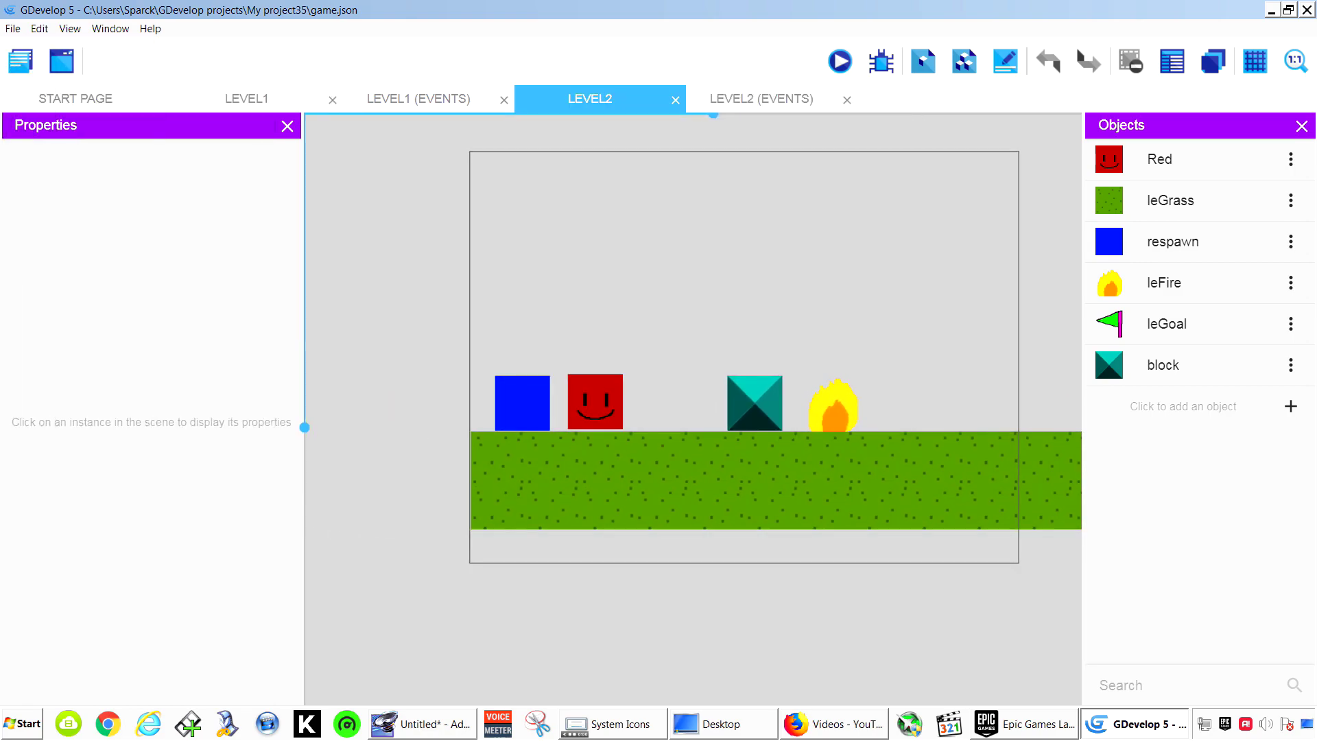
{"action": "left_click_drag", "start_coordinate": [543, 297], "coordinate": [529, 297]}
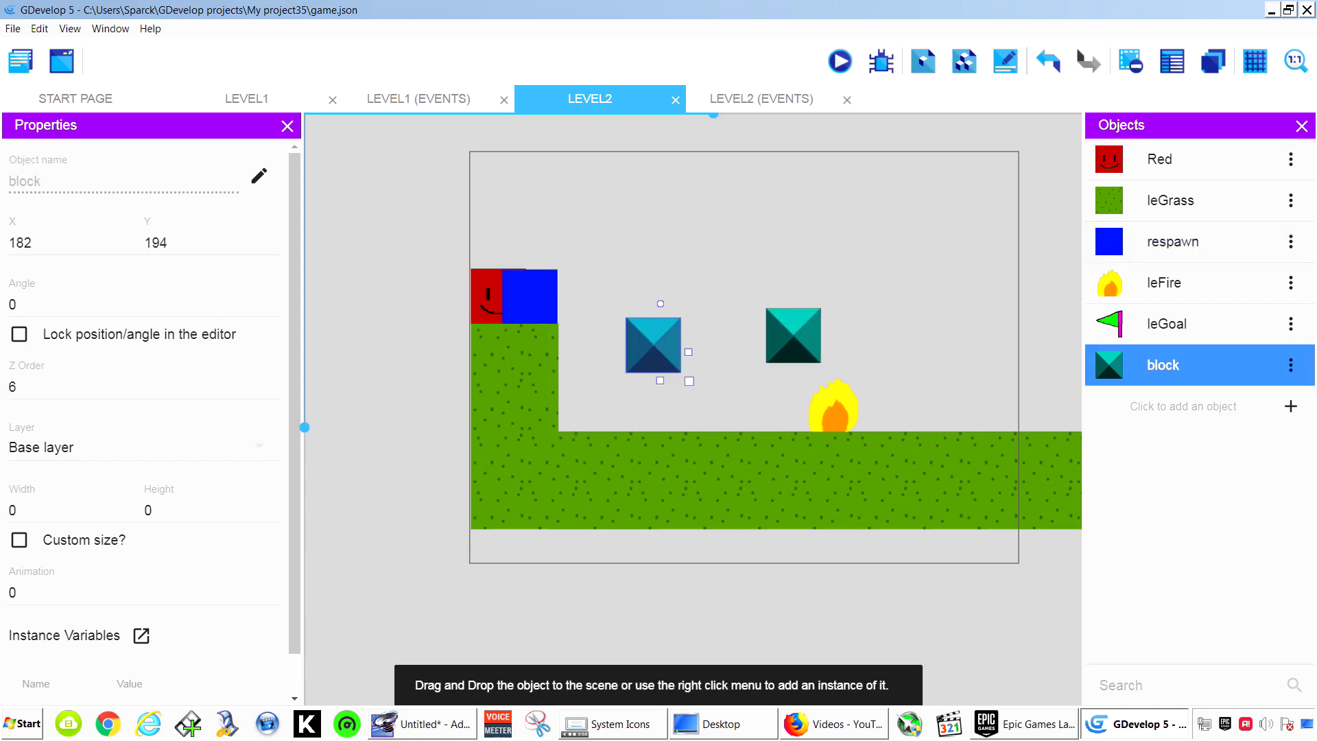
Show the grid in Level2 and align the two floating blocks to it at the same height, one block width apart
{"action": "left_click", "coordinate": [1255, 61]}
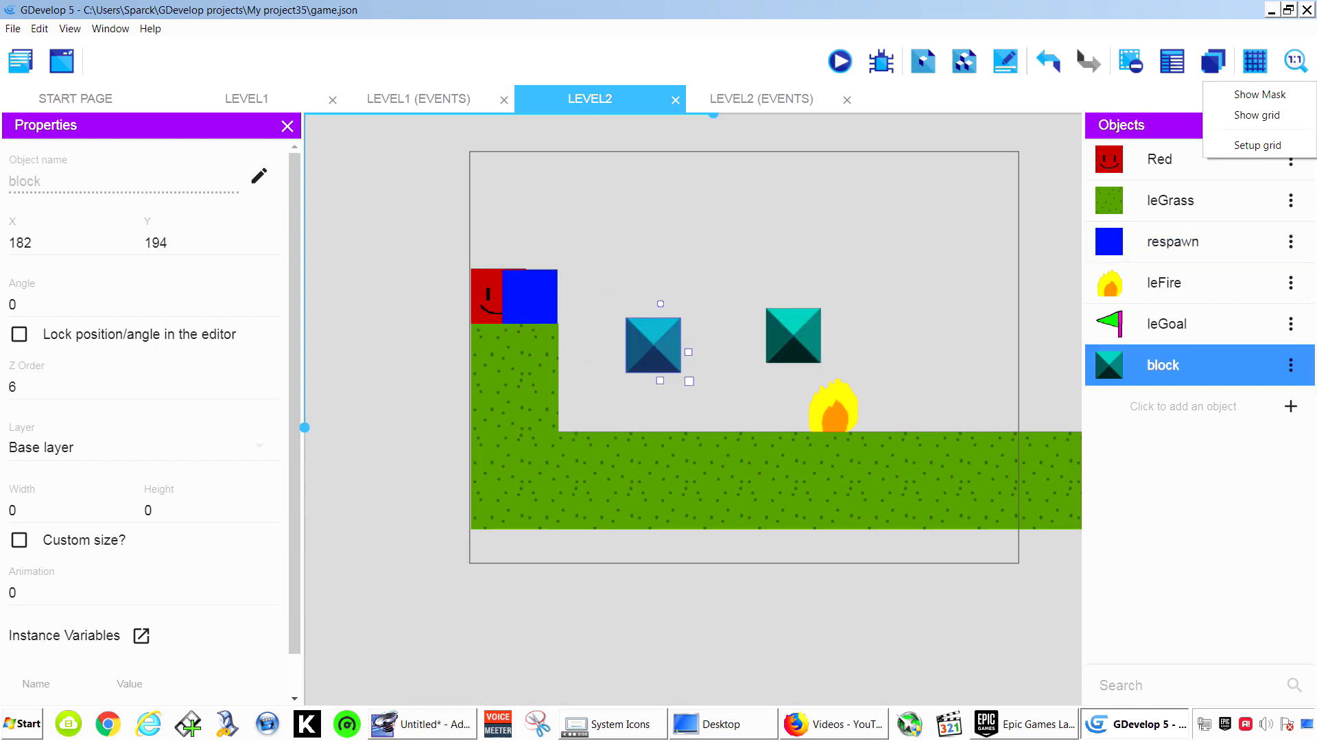
{"action": "left_click", "coordinate": [1257, 115]}
{"action": "mouse_move", "coordinate": [653, 345]}
{"action": "left_mouse_down"}
{"action": "mouse_move", "coordinate": [607, 316]}
{"action": "mouse_move", "coordinate": [634, 343]}
{"action": "left_mouse_up"}
{"action": "left_click_drag", "start_coordinate": [793, 335], "coordinate": [744, 343]}
{"action": "left_click", "coordinate": [789, 384]}
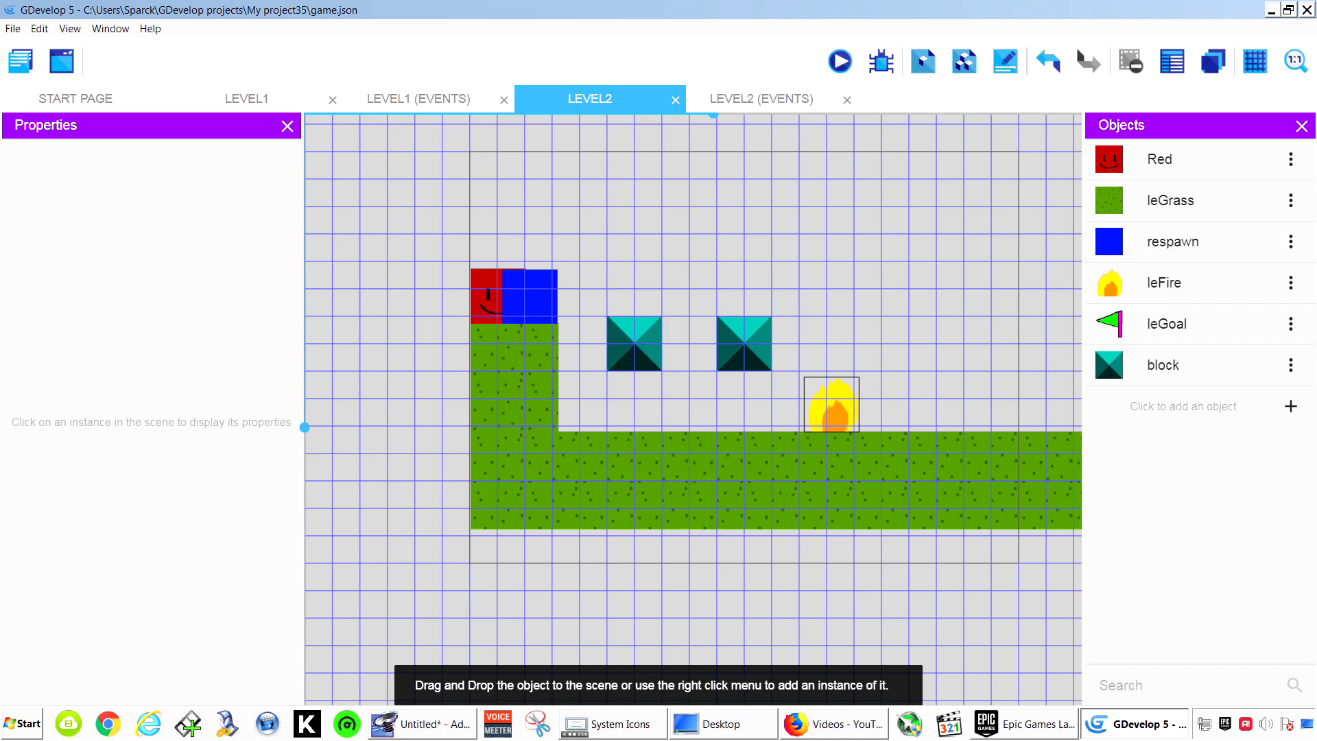
Extend Level2's floating row to five blocks with two fires, and place a leGoal flag on the grass beneath the first block
{"action": "left_click_drag", "start_coordinate": [831, 404], "coordinate": [690, 317]}
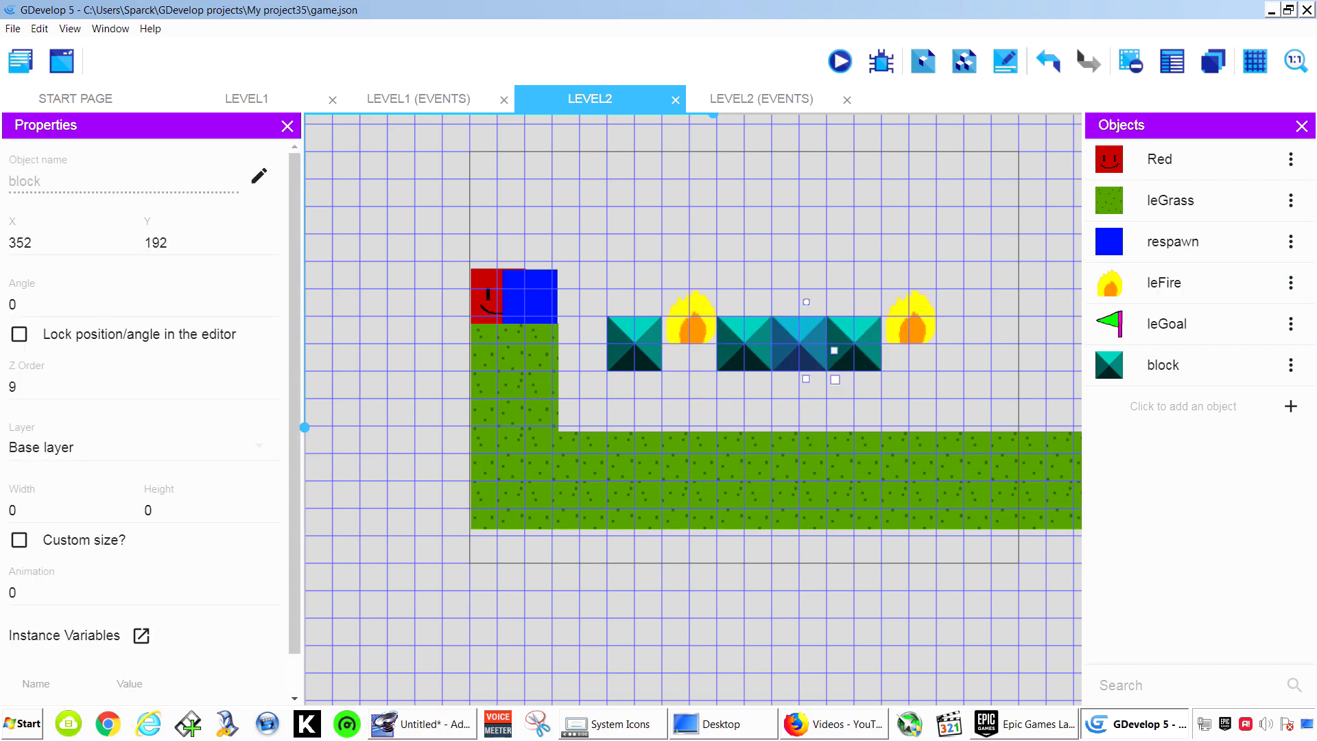
{"action": "key", "text": "Escape"}
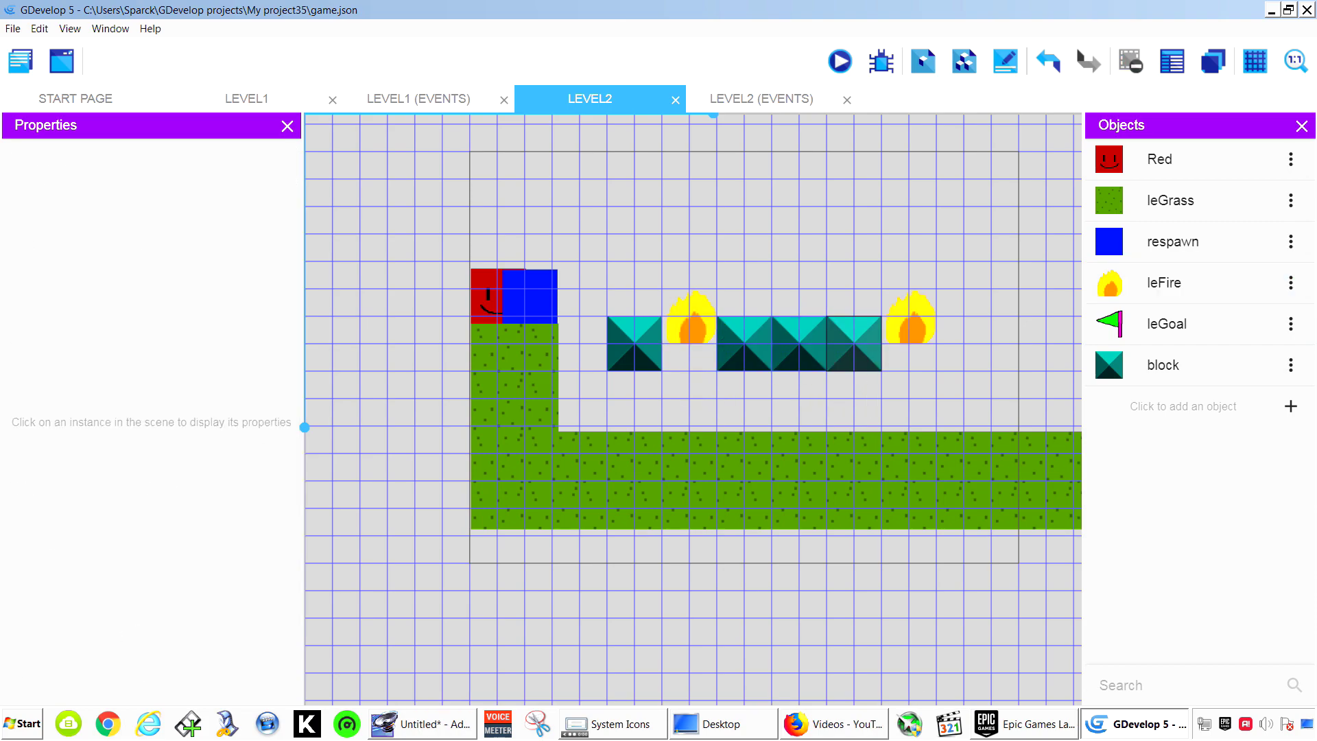
{"action": "left_click", "coordinate": [854, 343]}
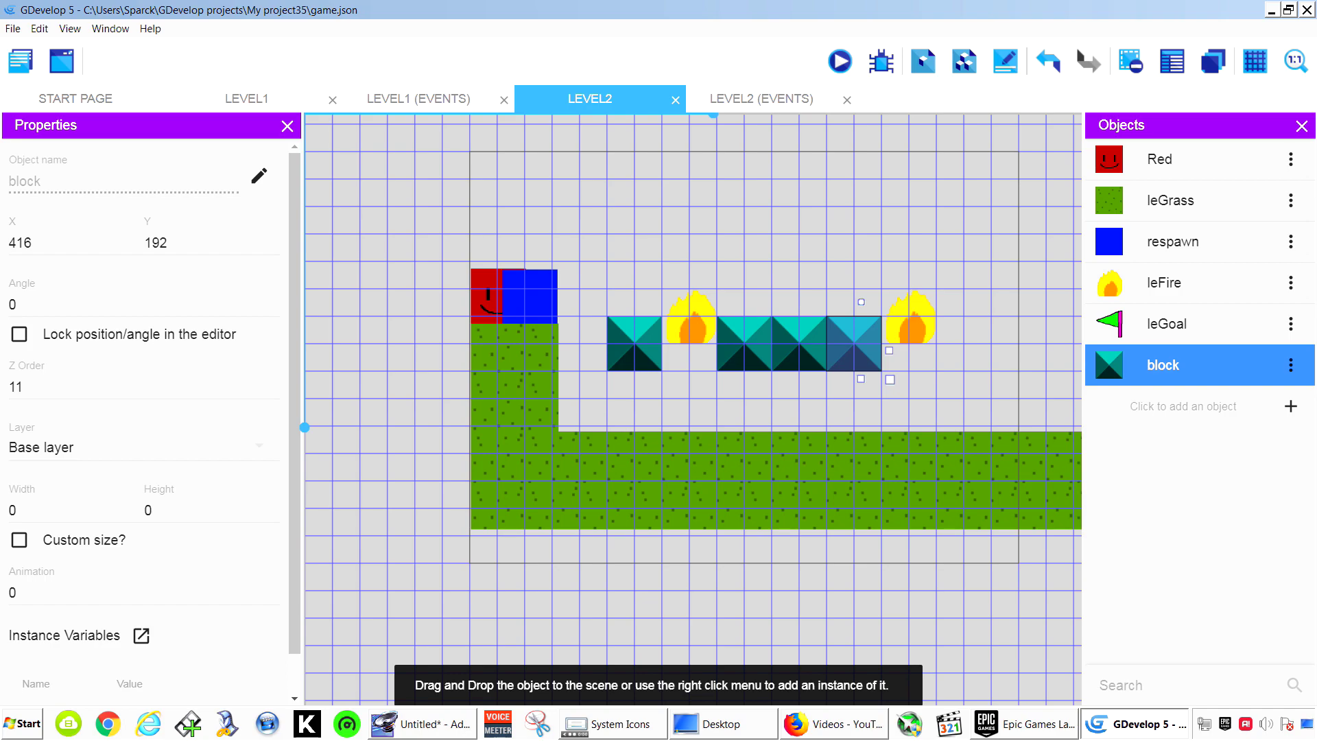
{"action": "left_click_drag", "start_coordinate": [854, 343], "coordinate": [579, 343]}
{"action": "key", "text": "Escape"}
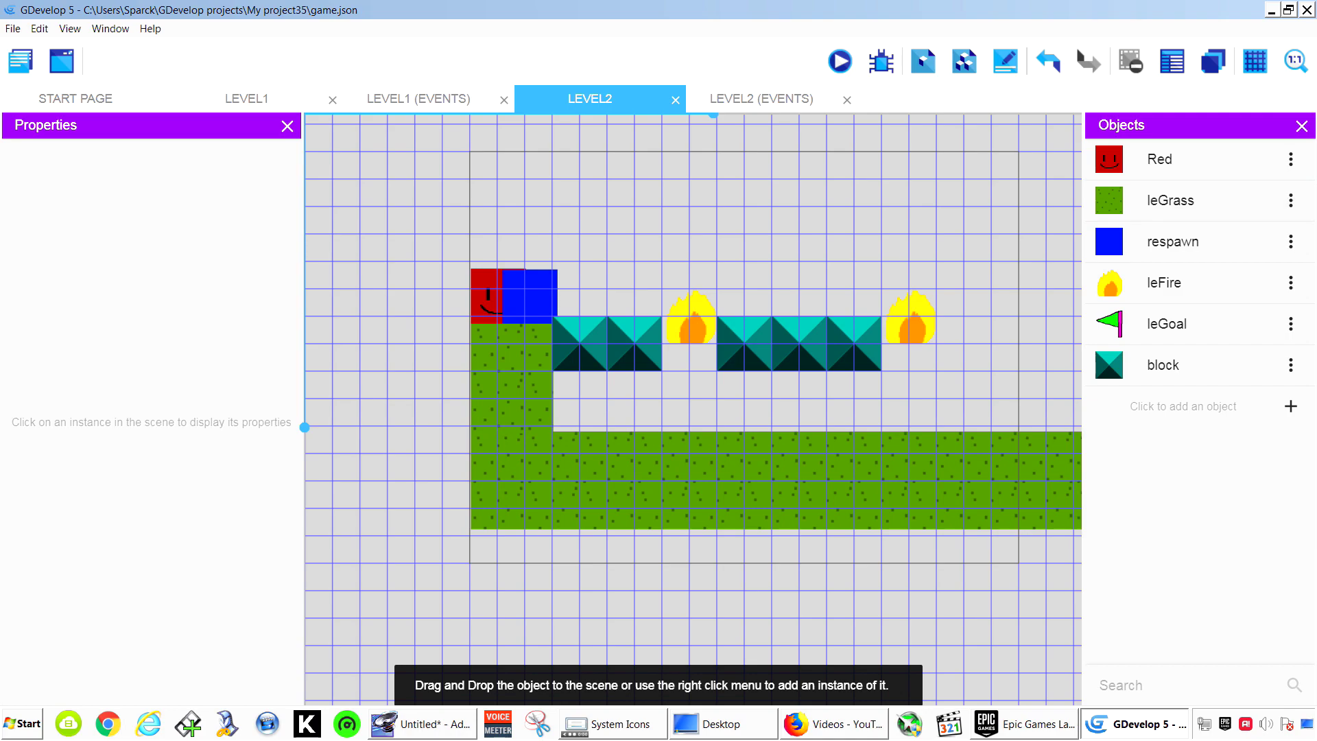
{"action": "left_click_drag", "start_coordinate": [1125, 323], "coordinate": [580, 398]}
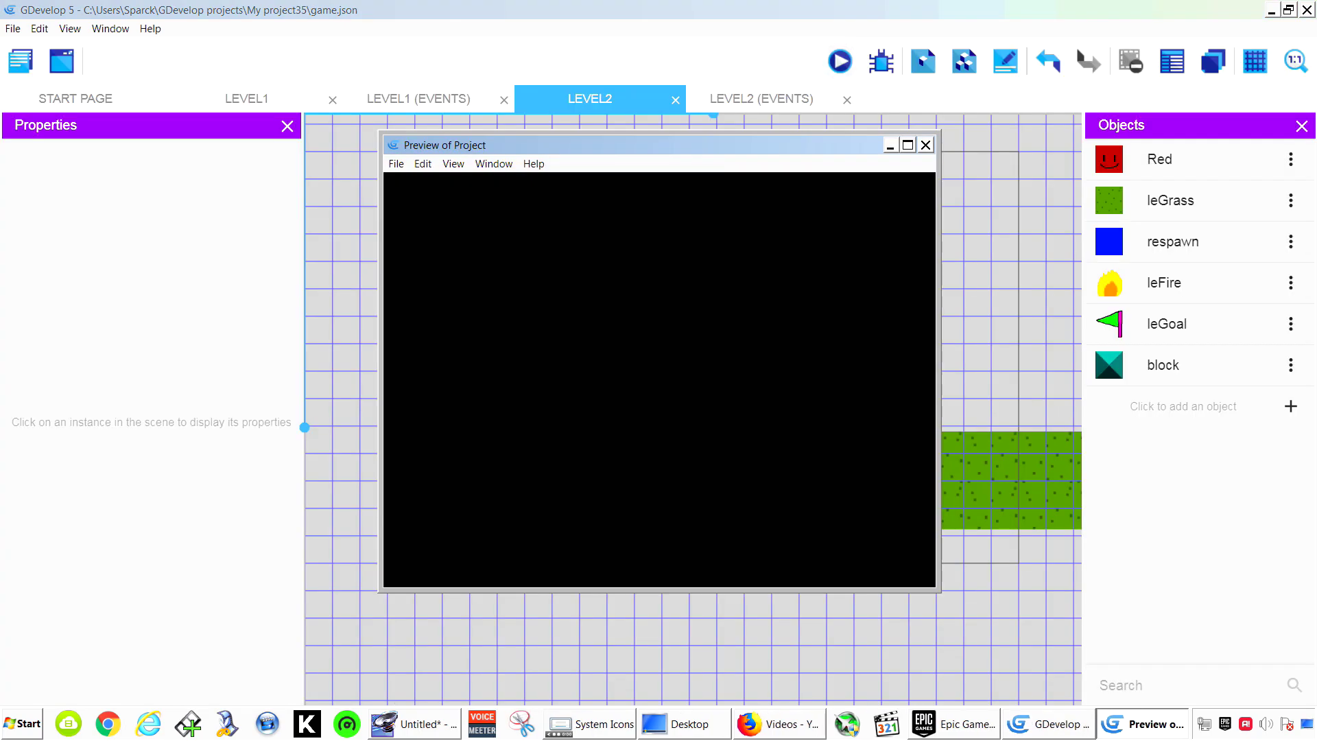
Play-test Level2 in the preview by moving and jumping Red across the blocks and back to the flag, and close the preview
{"action": "key", "text": "Right"}
{"action": "key", "text": "space"}
{"action": "key", "text": "space"}
{"action": "key", "text": "space"}
{"action": "key", "text": "Right"}
{"action": "key", "text": "Right"}
{"action": "key", "text": "space"}
{"action": "key", "text": "Left"}
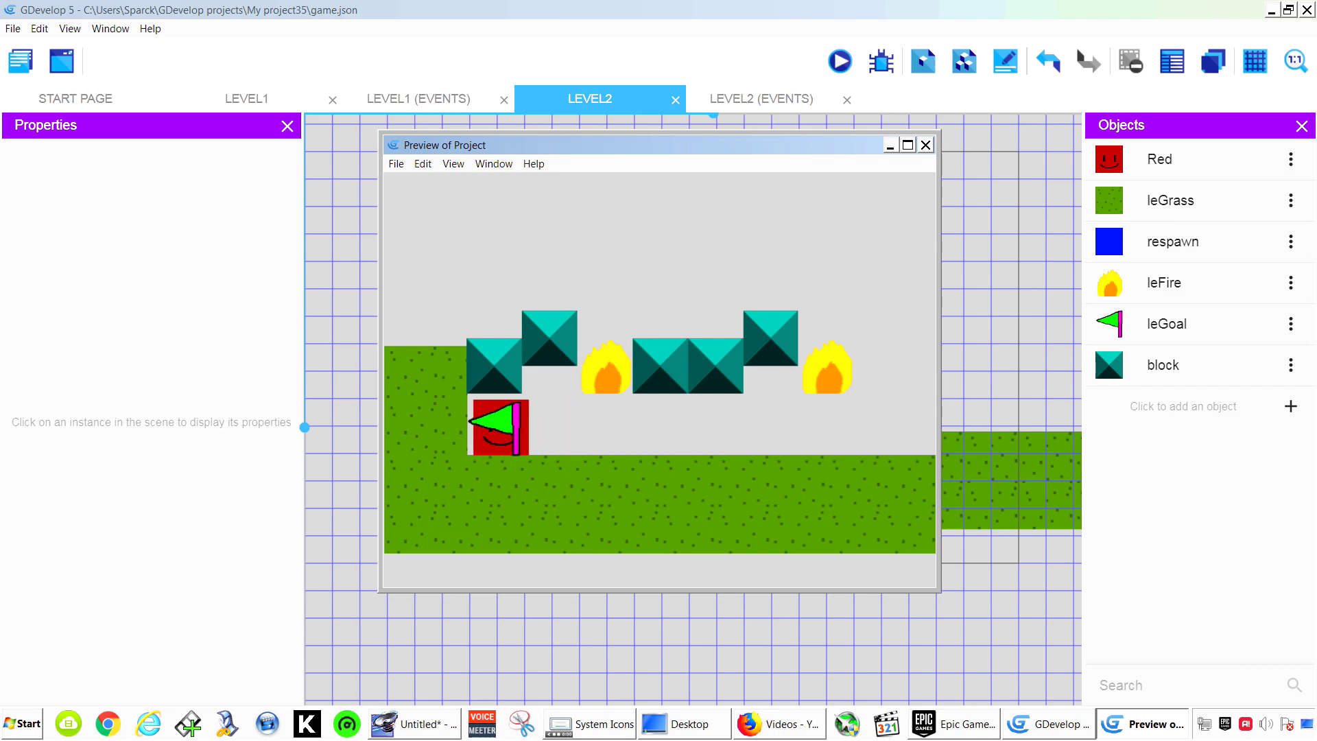
{"action": "key", "text": "Right"}
{"action": "key", "text": "Right"}
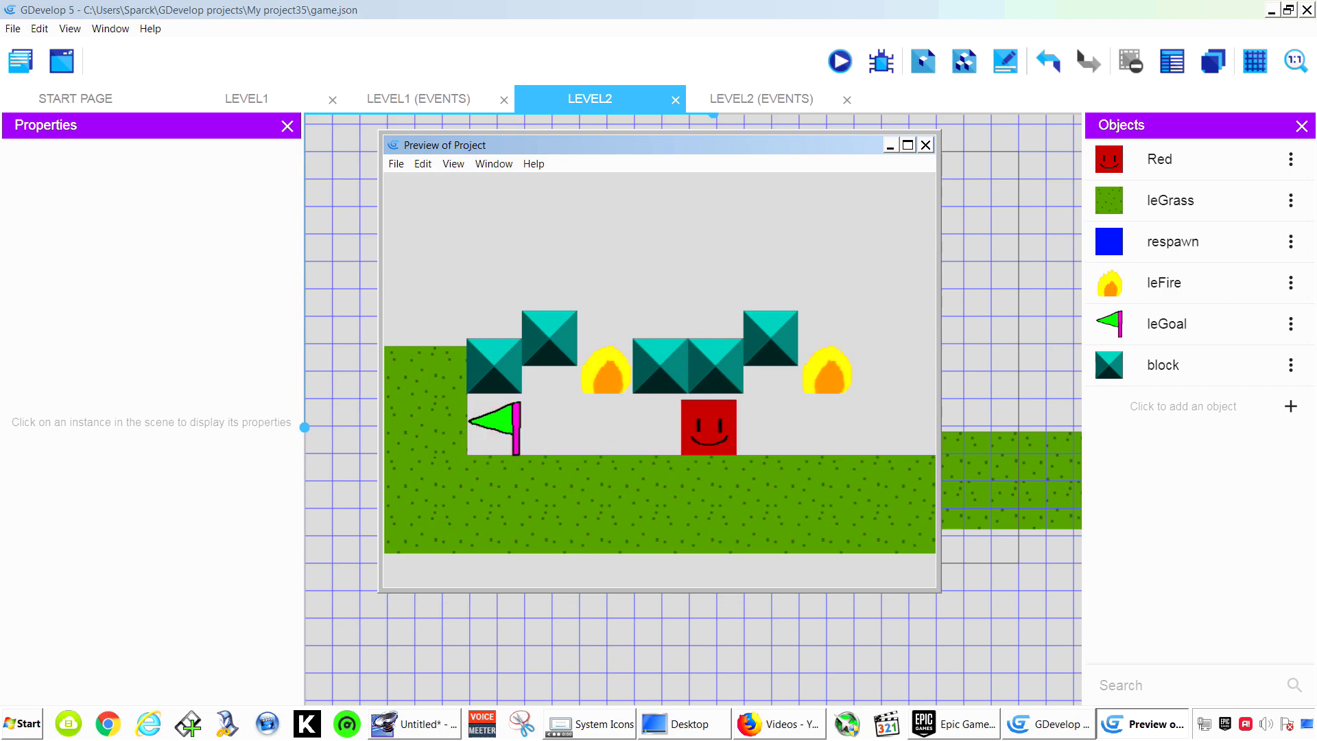
{"action": "key", "text": "alt+F4"}
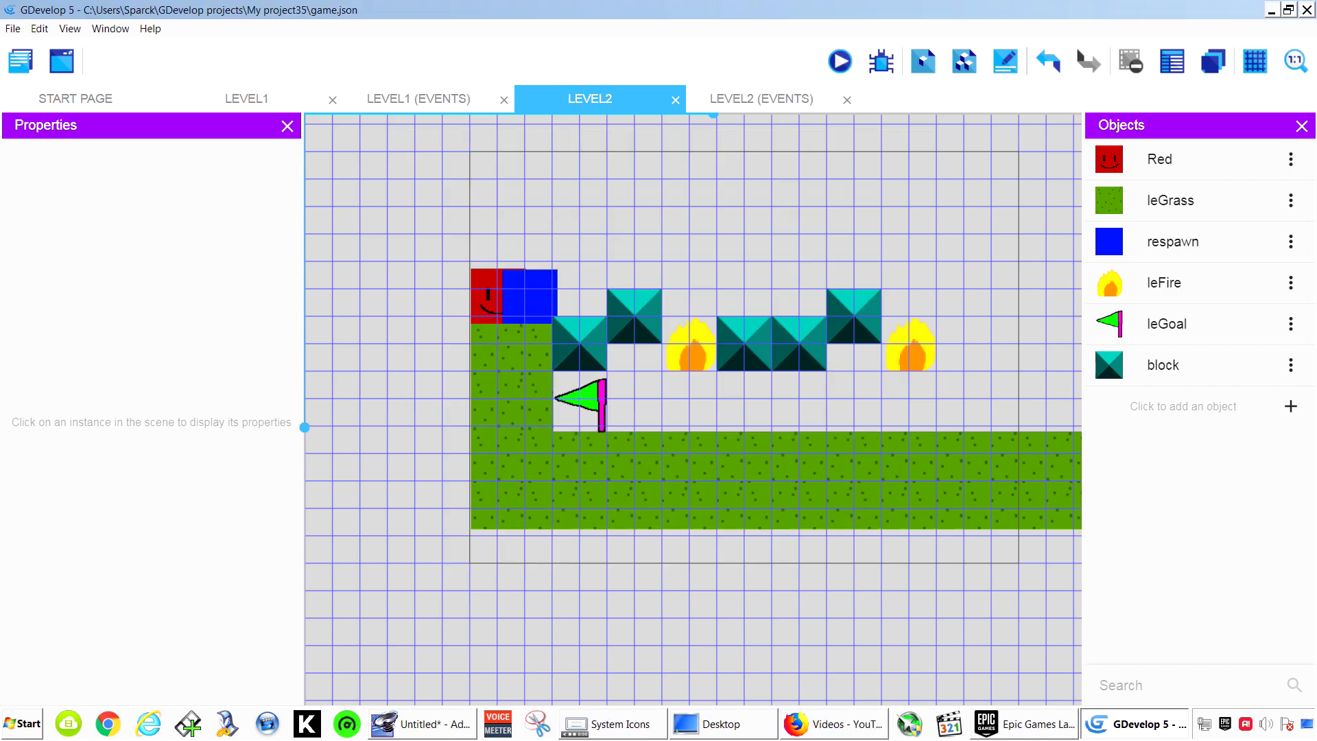
Set Level2's scene background color to light cyan
{"action": "middle_click_drag", "start_coordinate": [693, 384], "coordinate": [683, 421]}
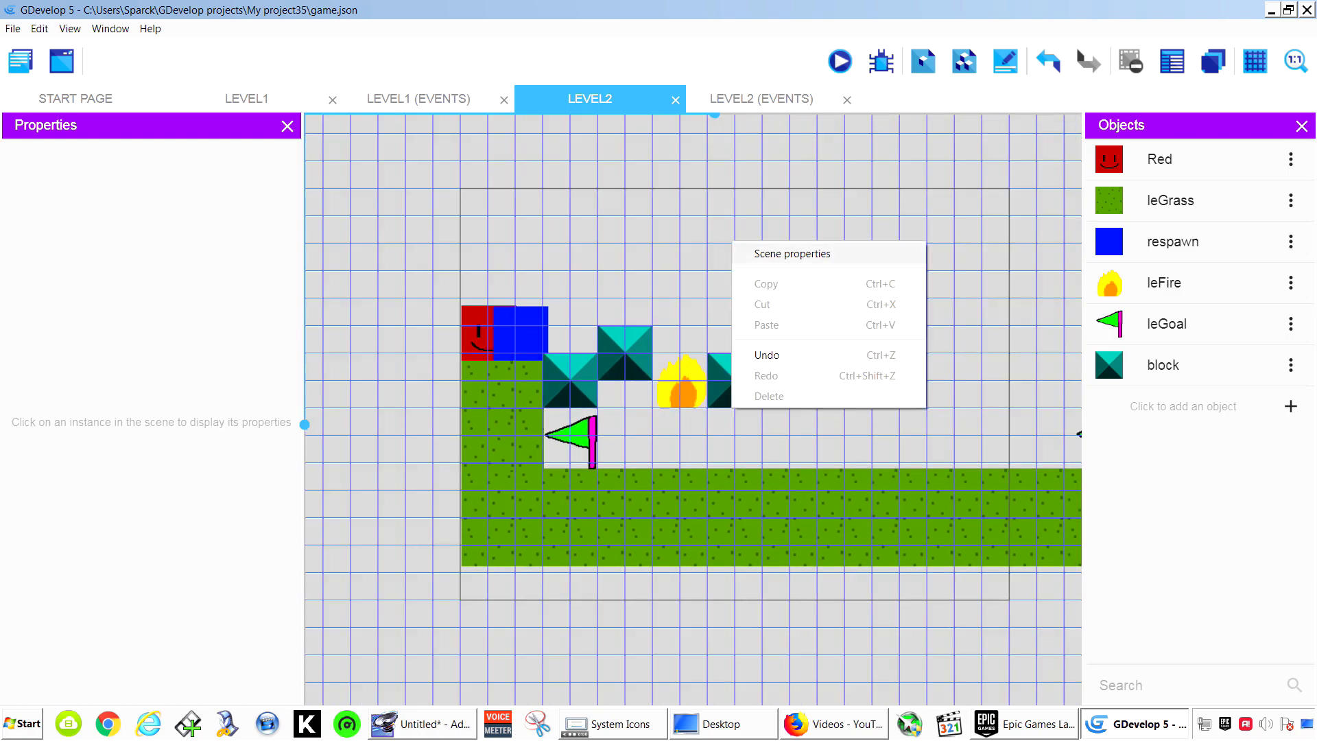
{"action": "left_click", "coordinate": [792, 254]}
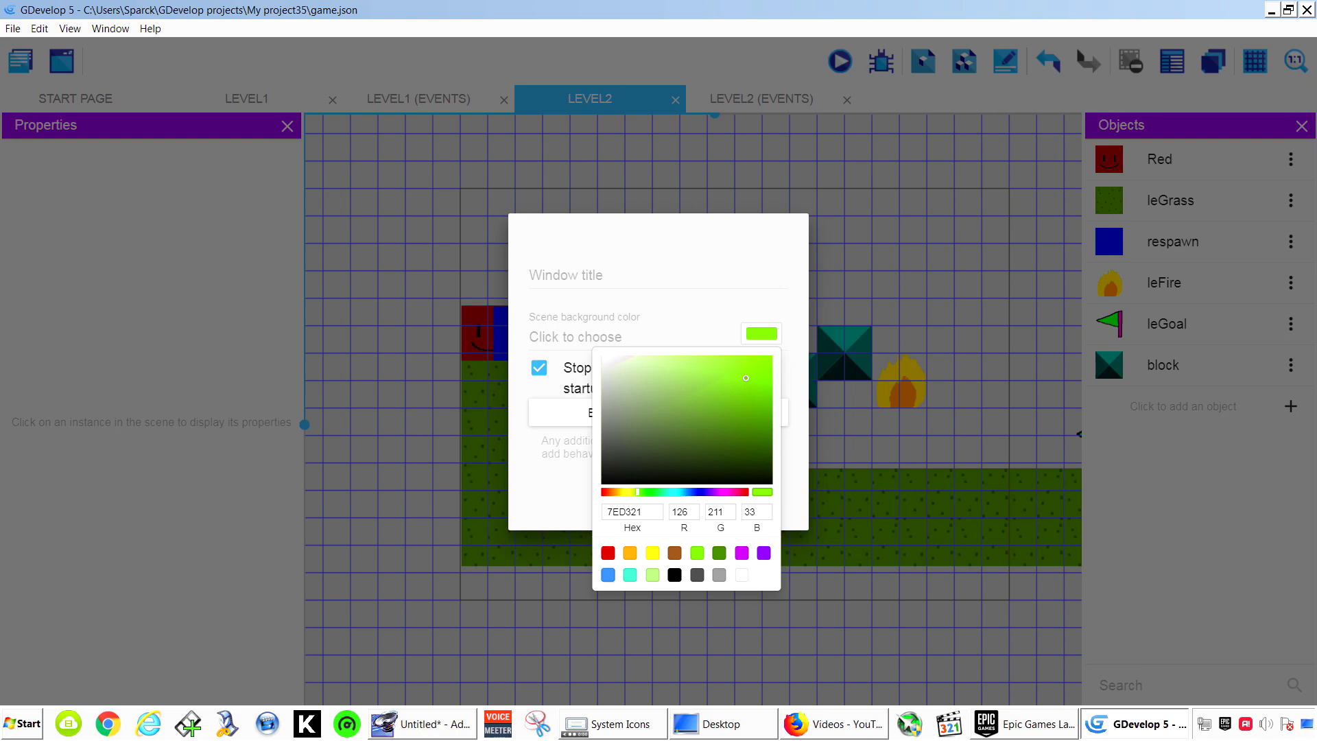
{"action": "left_click", "coordinate": [607, 575]}
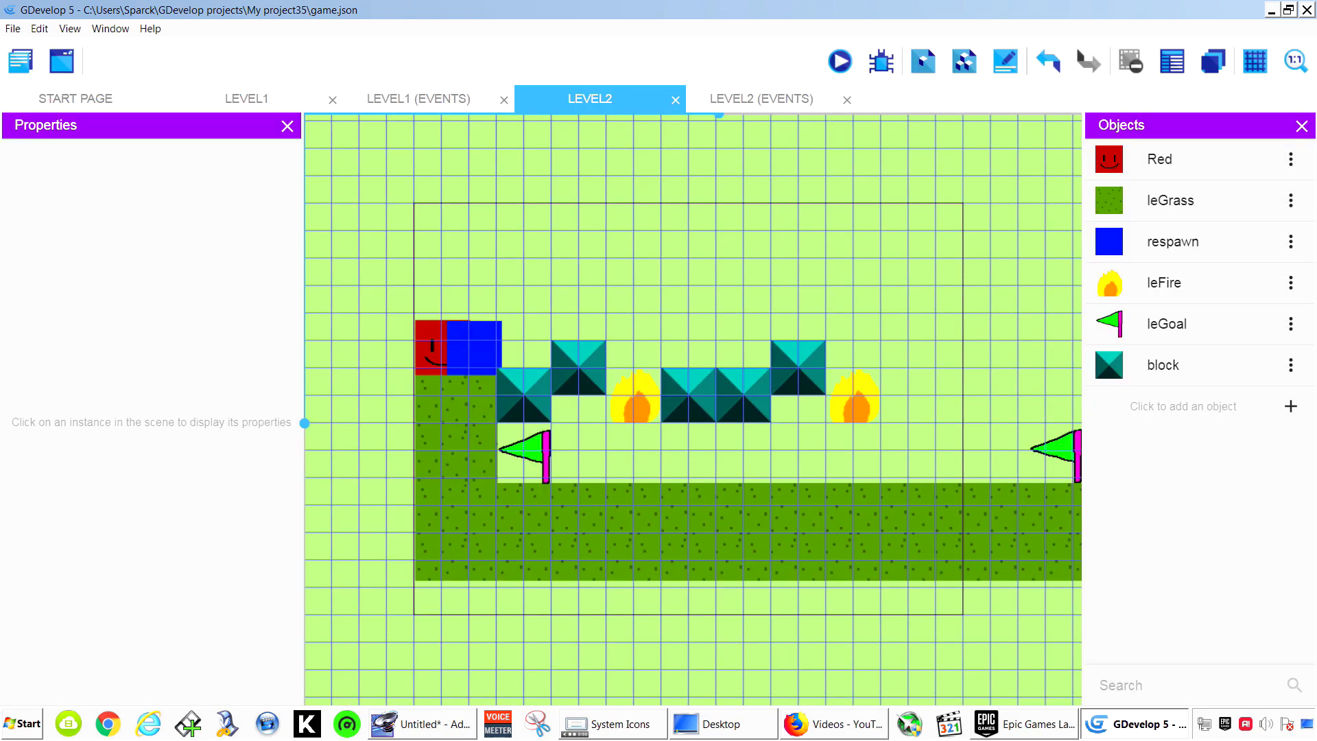
{"action": "middle_click_drag", "start_coordinate": [693, 409], "coordinate": [706, 421]}
{"action": "right_click", "coordinate": [817, 279]}
{"action": "left_click", "coordinate": [858, 291]}
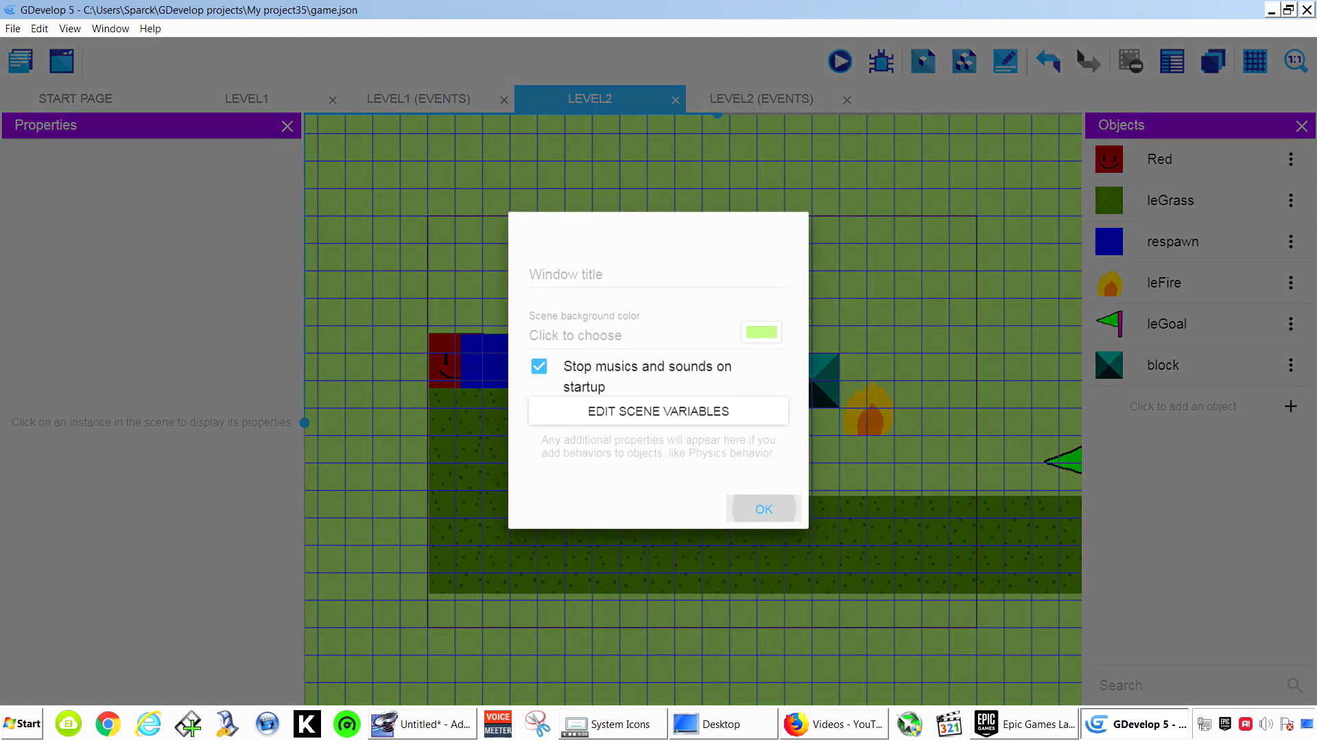
{"action": "left_click", "coordinate": [761, 331]}
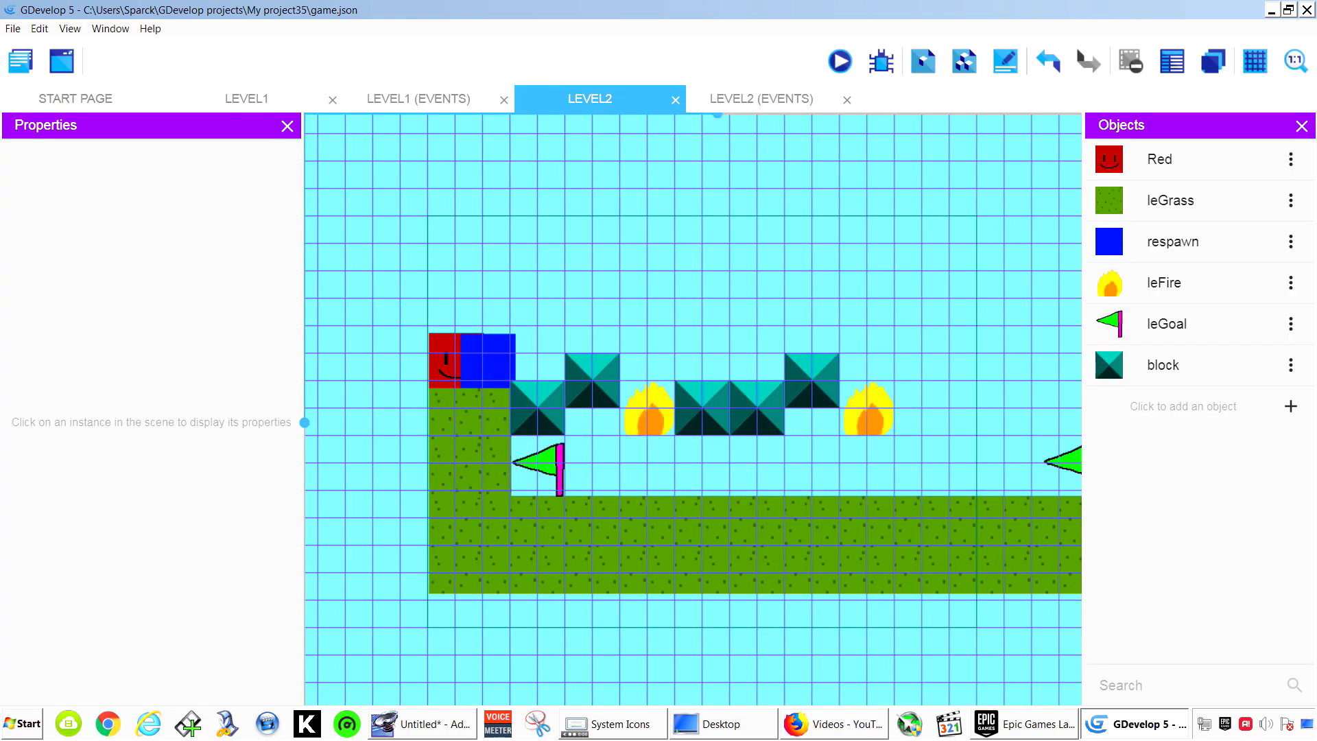
{"action": "right_click", "coordinate": [729, 248]}
{"action": "left_click", "coordinate": [761, 259]}
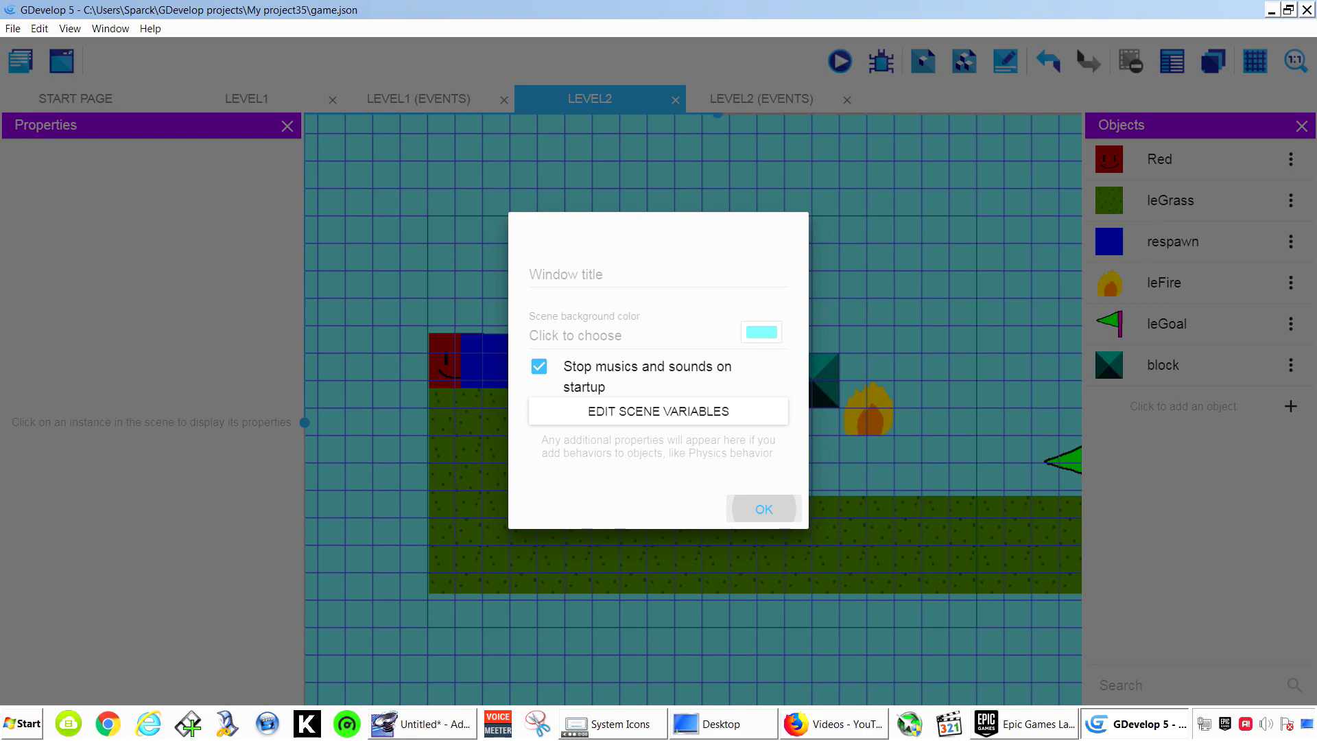
{"action": "left_click", "coordinate": [760, 332]}
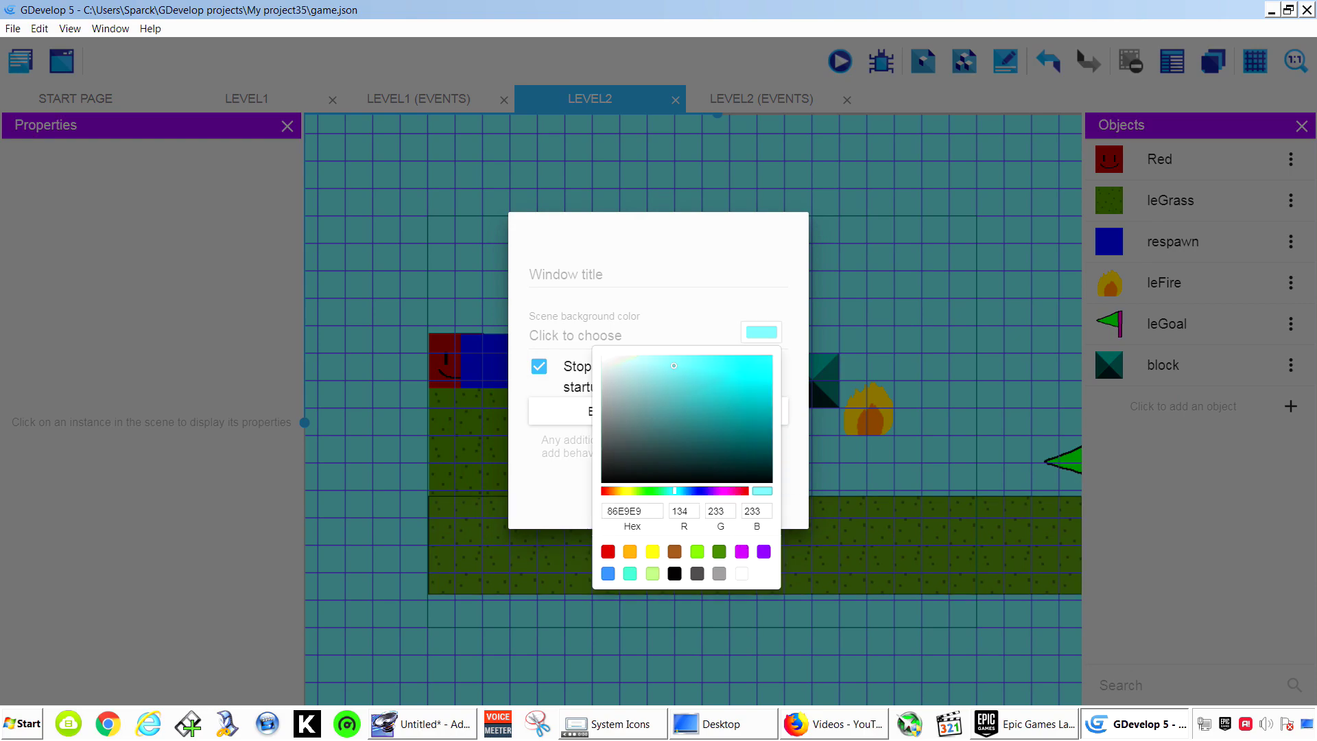
{"action": "left_click", "coordinate": [653, 573]}
{"action": "left_click", "coordinate": [790, 509]}
Set Level1's scene background color to purple and move the leGoal flag closer to the fire
{"action": "left_click", "coordinate": [247, 98]}
{"action": "middle_click_drag", "start_coordinate": [582, 272], "coordinate": [606, 297]}
{"action": "right_click", "coordinate": [606, 297]}
{"action": "left_click", "coordinate": [667, 310]}
{"action": "left_click", "coordinate": [761, 332]}
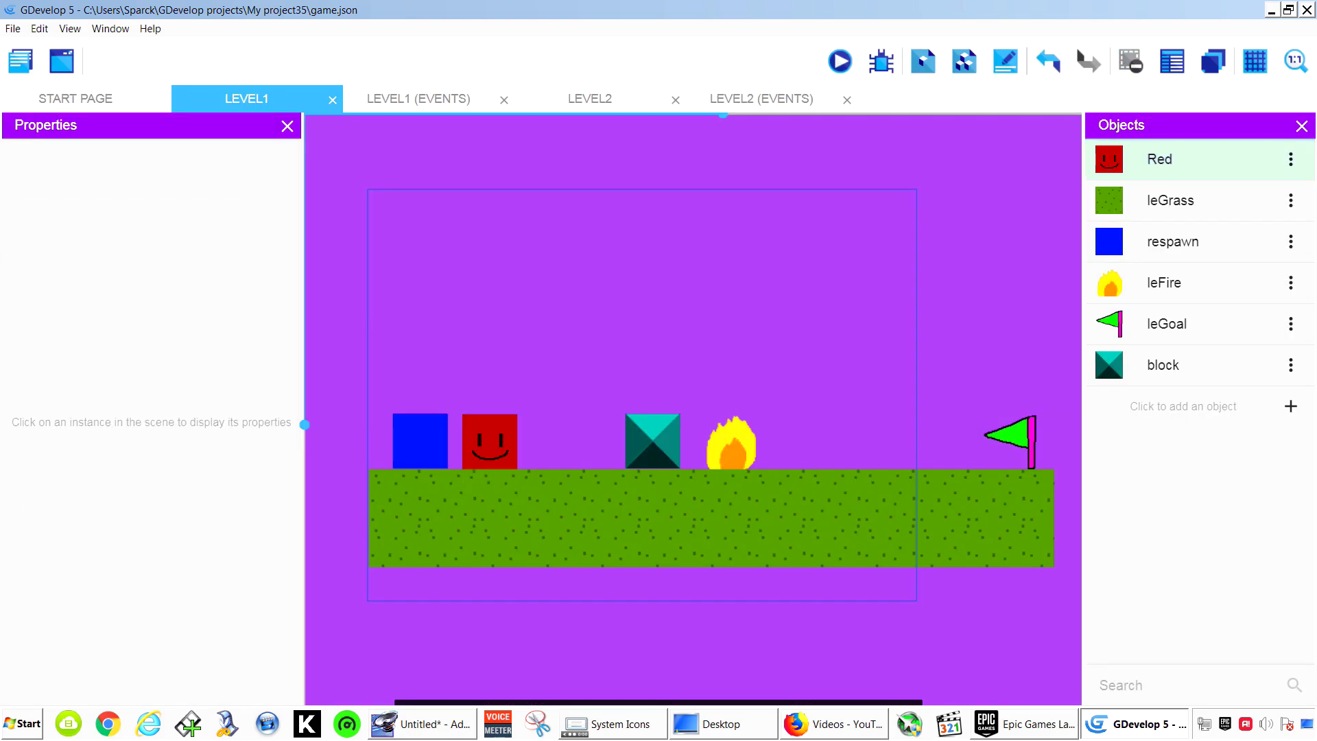
{"action": "middle_click_drag", "start_coordinate": [693, 405], "coordinate": [698, 396]}
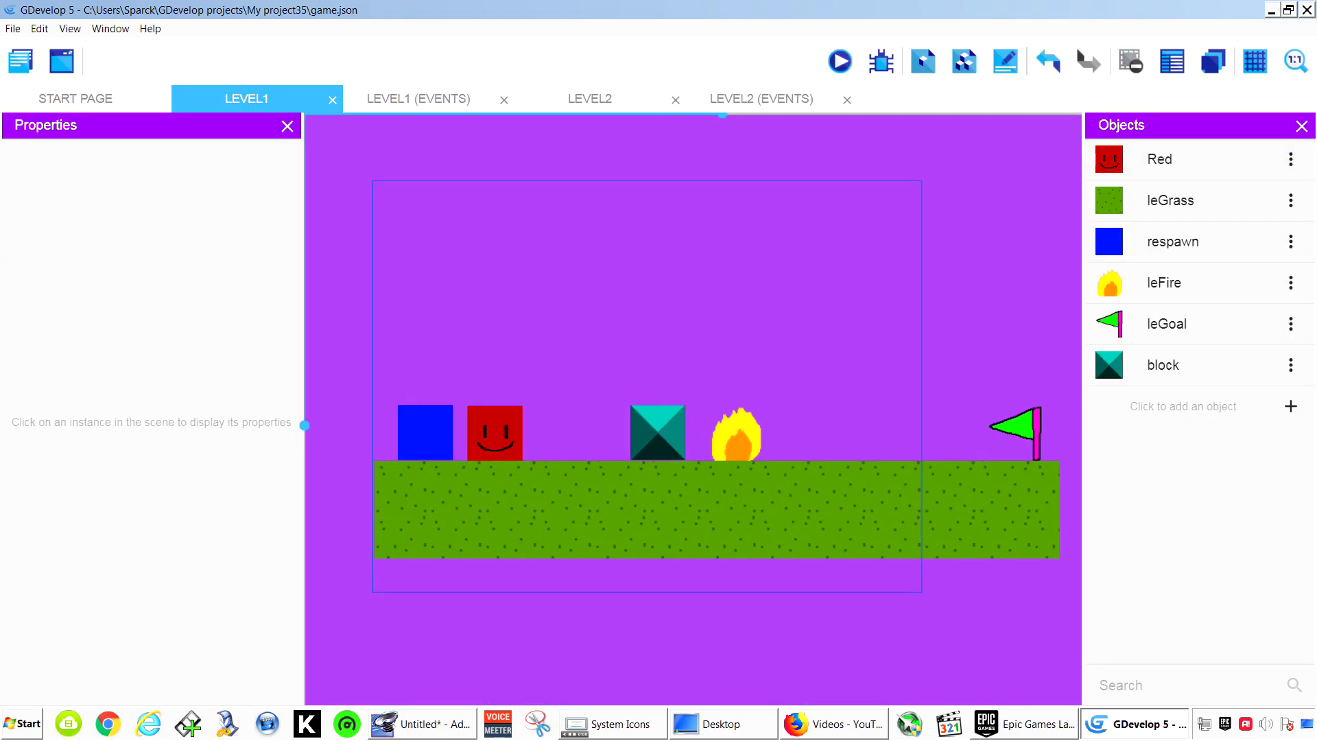
{"action": "left_click_drag", "start_coordinate": [1014, 432], "coordinate": [890, 431]}
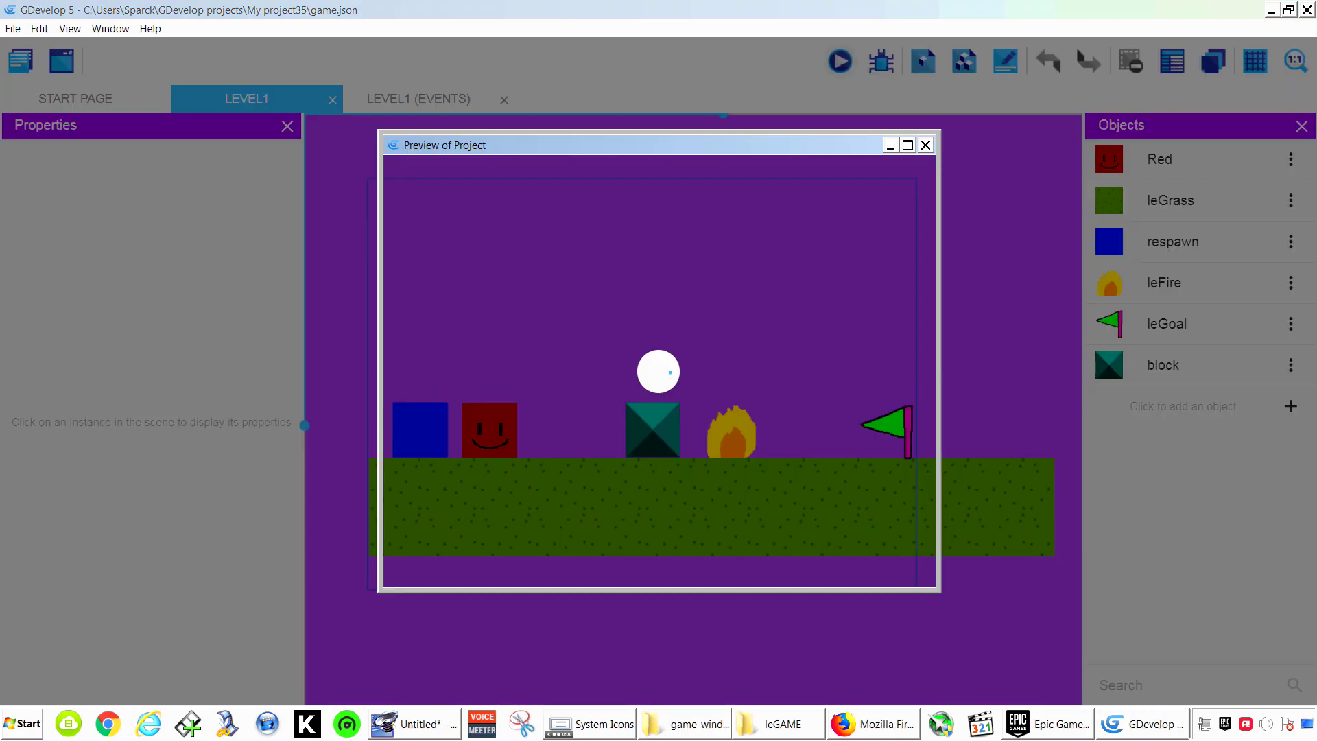
Play-test the game from Level1 through the goal flag into Level2, moving and jumping Red there, and close the preview
{"action": "key", "text": "Right"}
{"action": "key", "text": "Left"}
{"action": "key", "text": "Right"}
{"action": "key", "text": "space"}
{"action": "key", "text": "space"}
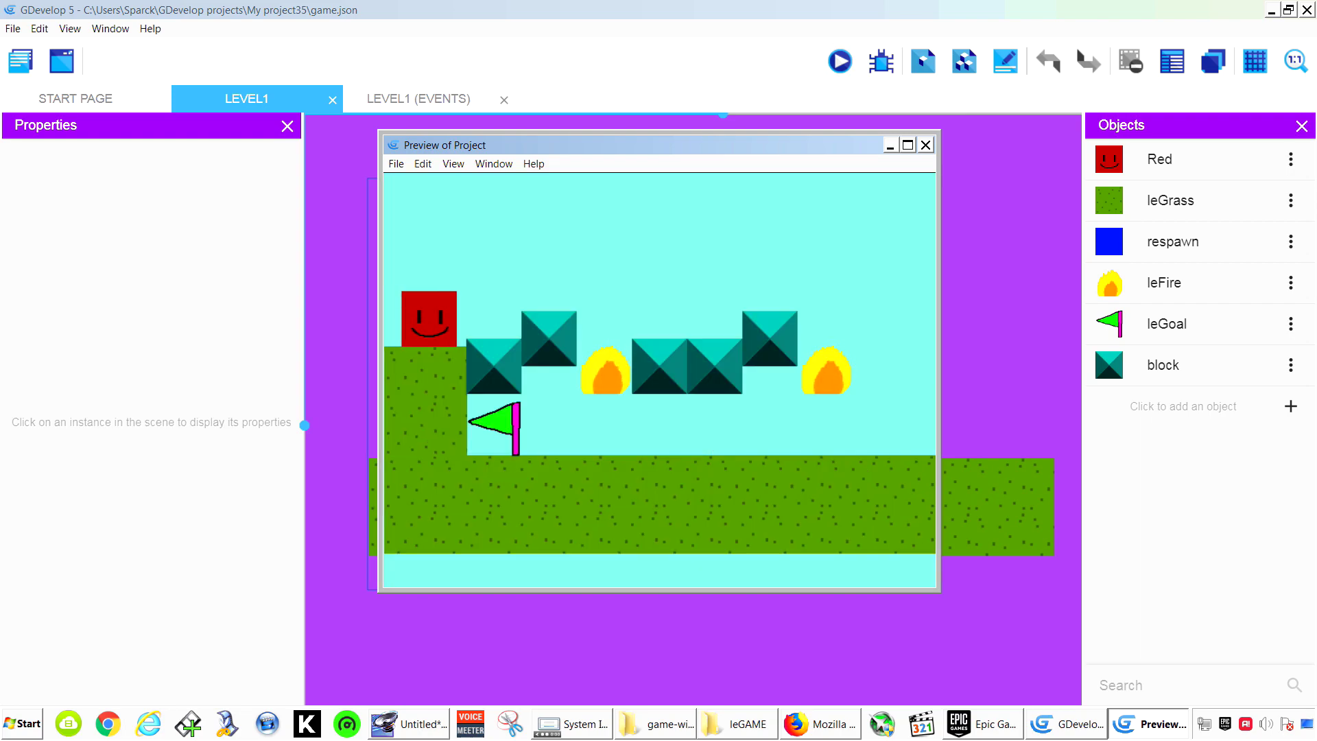
{"action": "key", "text": "Right"}
{"action": "key", "text": "space"}
{"action": "key", "text": "Right"}
{"action": "key", "text": "space"}
{"action": "key", "text": "space"}
{"action": "key", "text": "Left"}
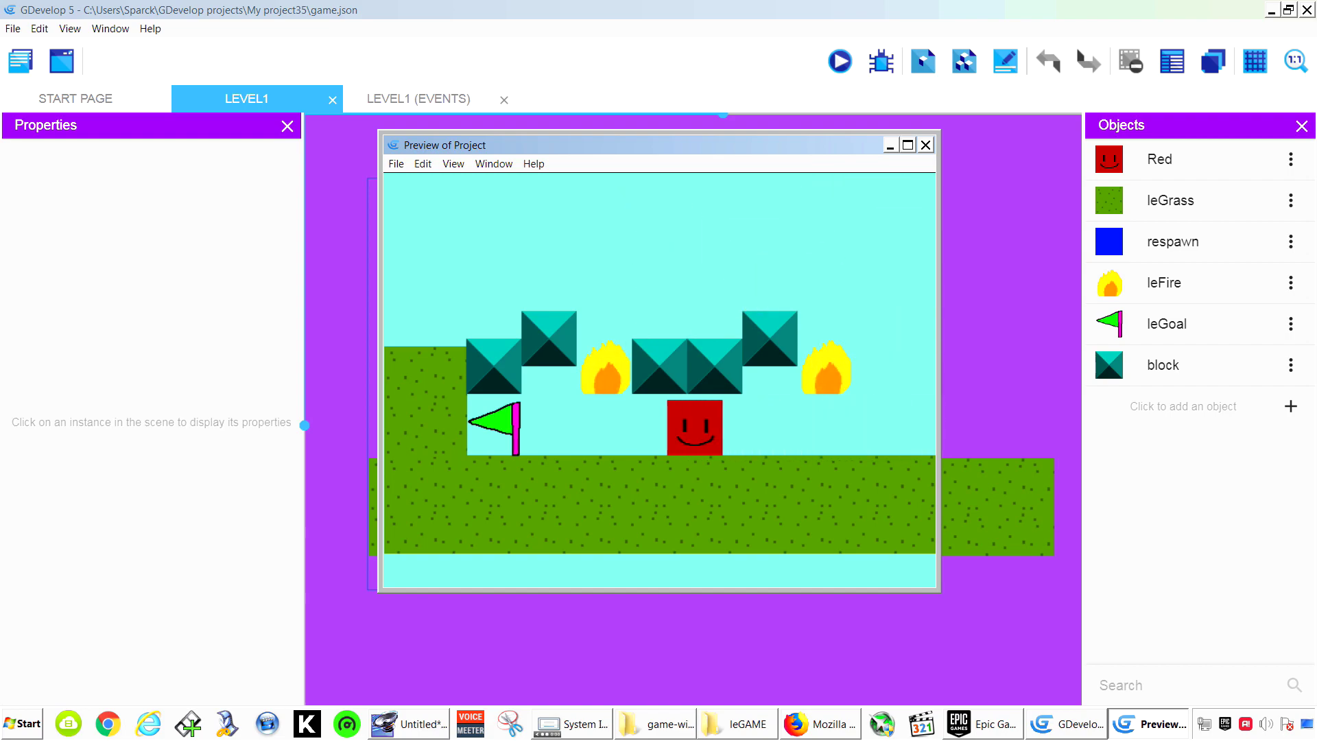
{"action": "key", "text": "alt+F4"}
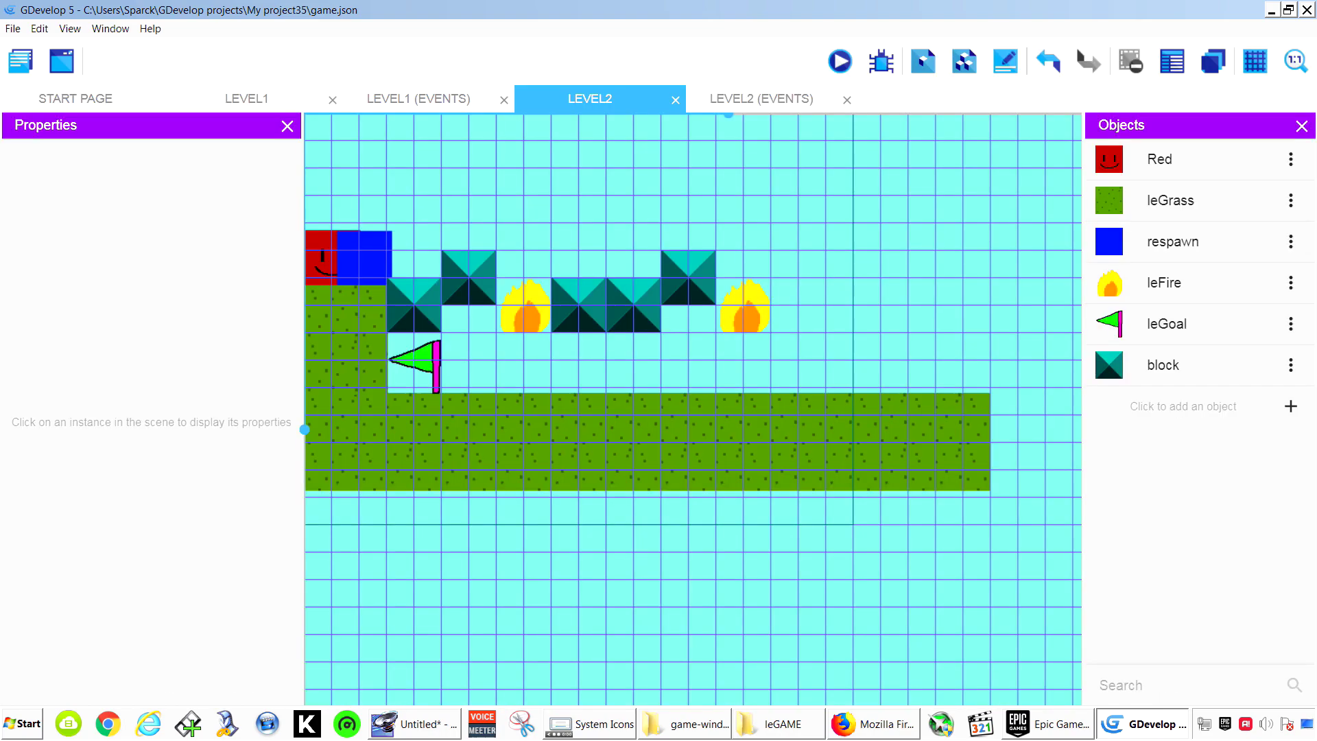
Paste the copied "Red is in collision with leGoal" event at the end of Level2's events
{"action": "middle_click_drag", "start_coordinate": [617, 343], "coordinate": [762, 430]}
{"action": "left_click", "coordinate": [761, 98]}
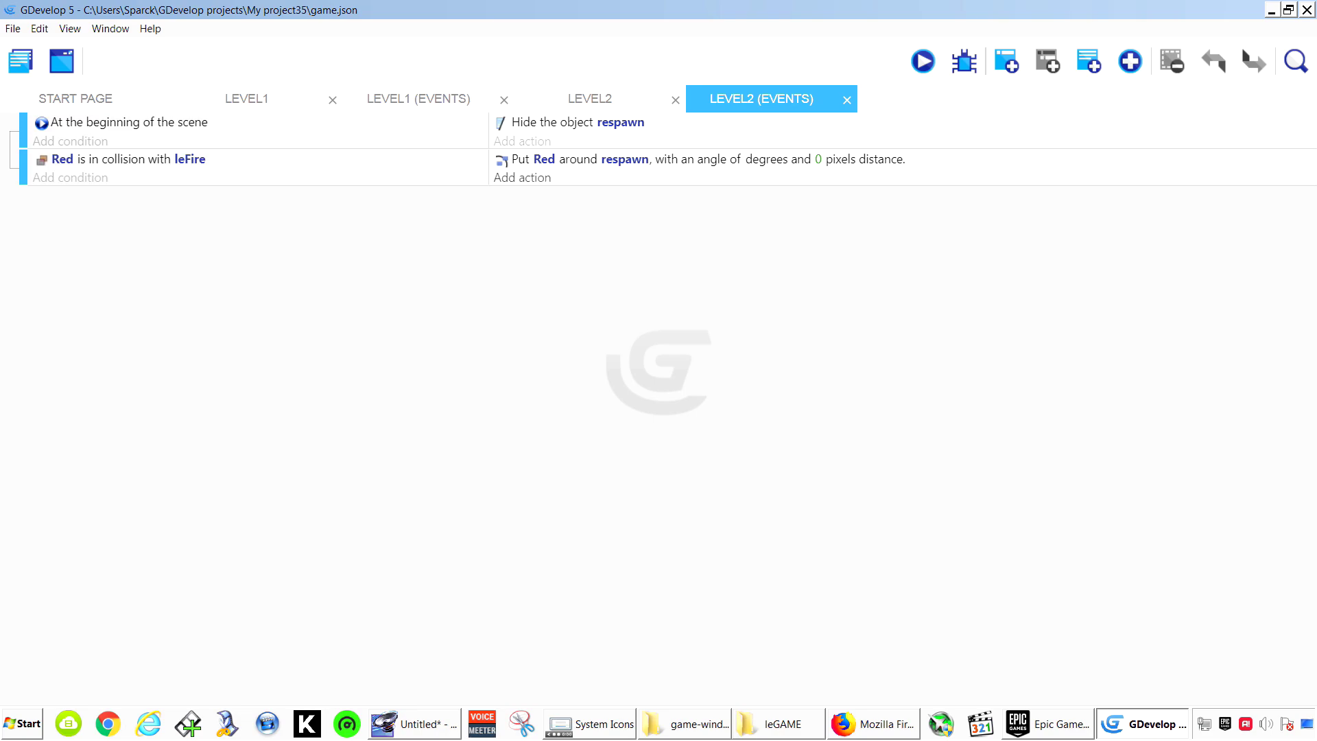
{"action": "key", "text": "ctrl+v"}
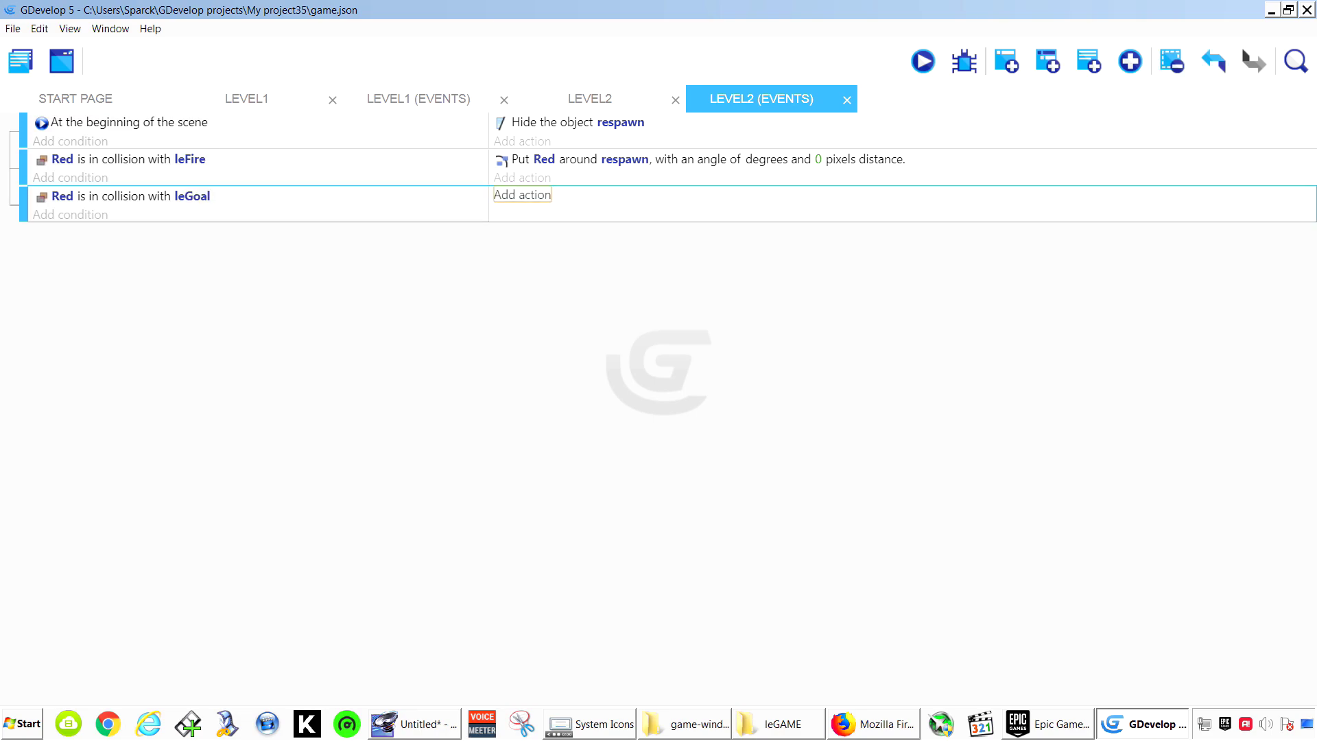
Add a Change the scene action to Level2's leGoal collision event, with "Level1" as the new scene
{"action": "left_click", "coordinate": [522, 194]}
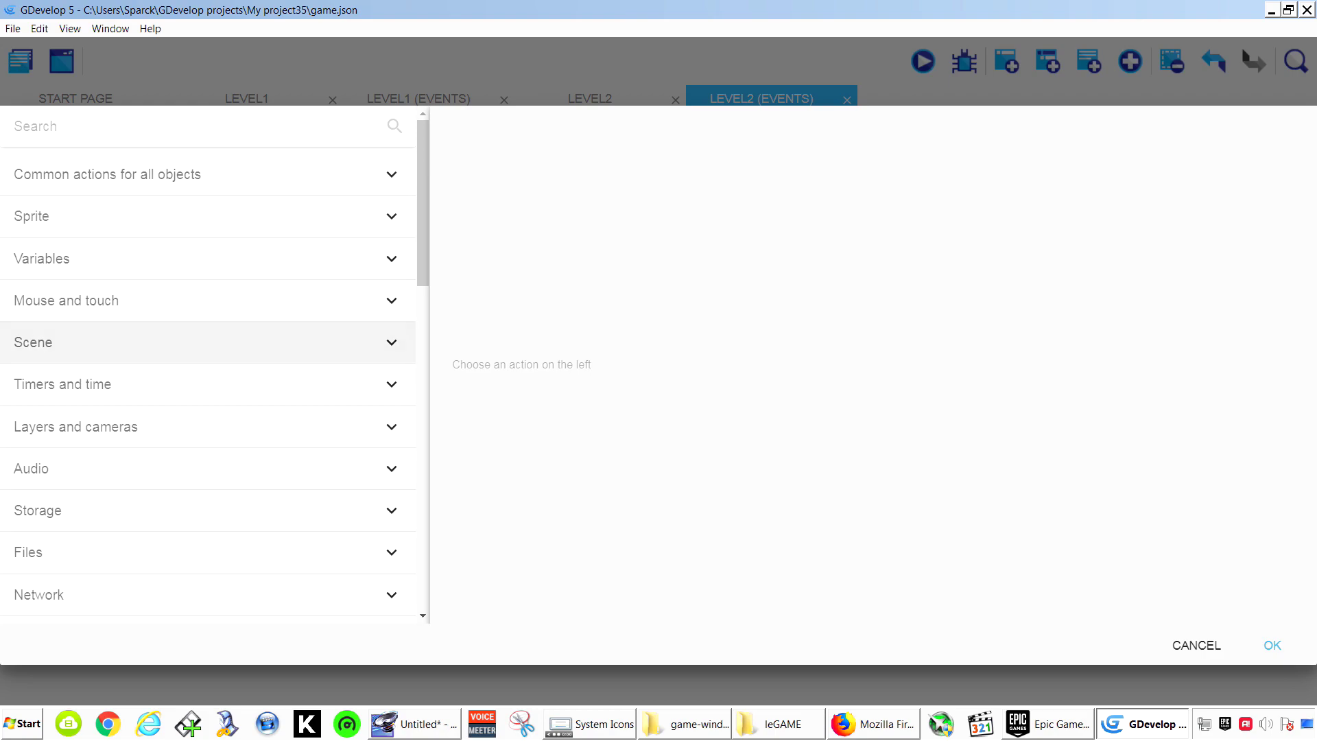
{"action": "left_click", "coordinate": [206, 342]}
{"action": "left_click", "coordinate": [206, 508]}
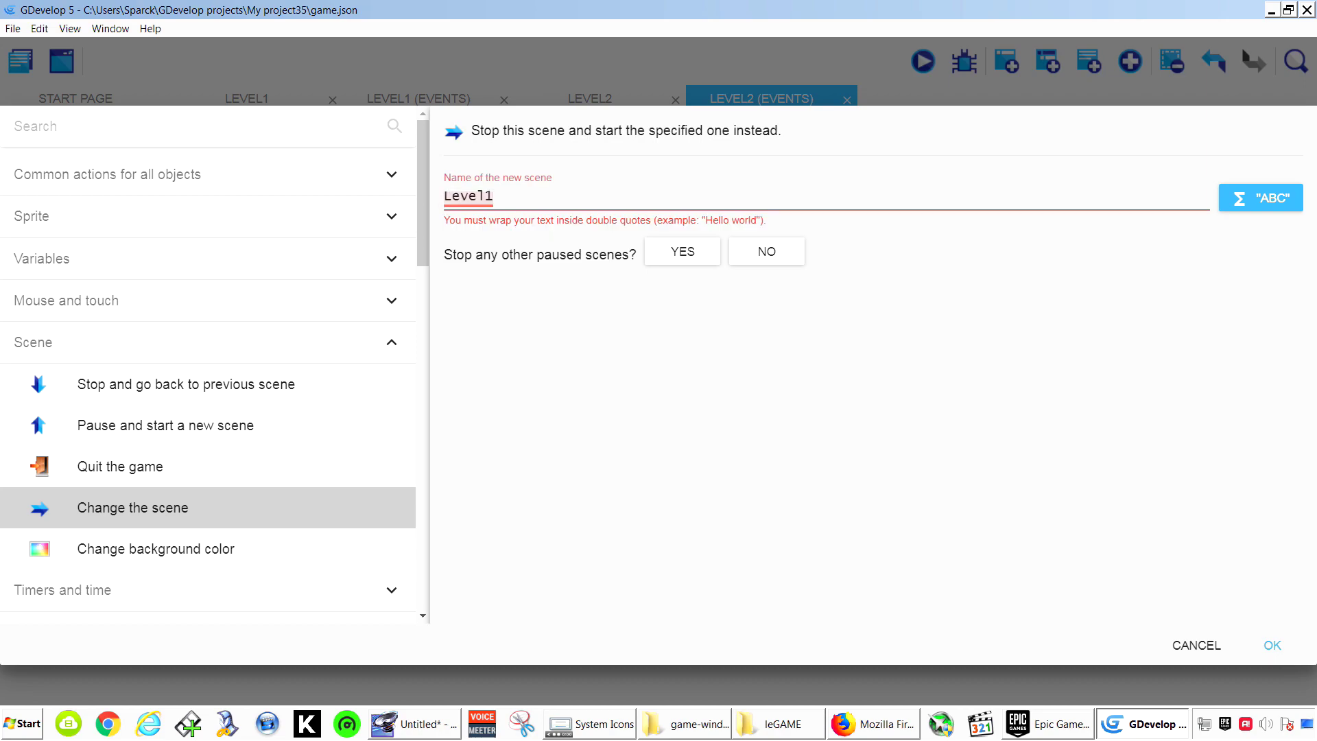
{"action": "left_click", "coordinate": [484, 195]}
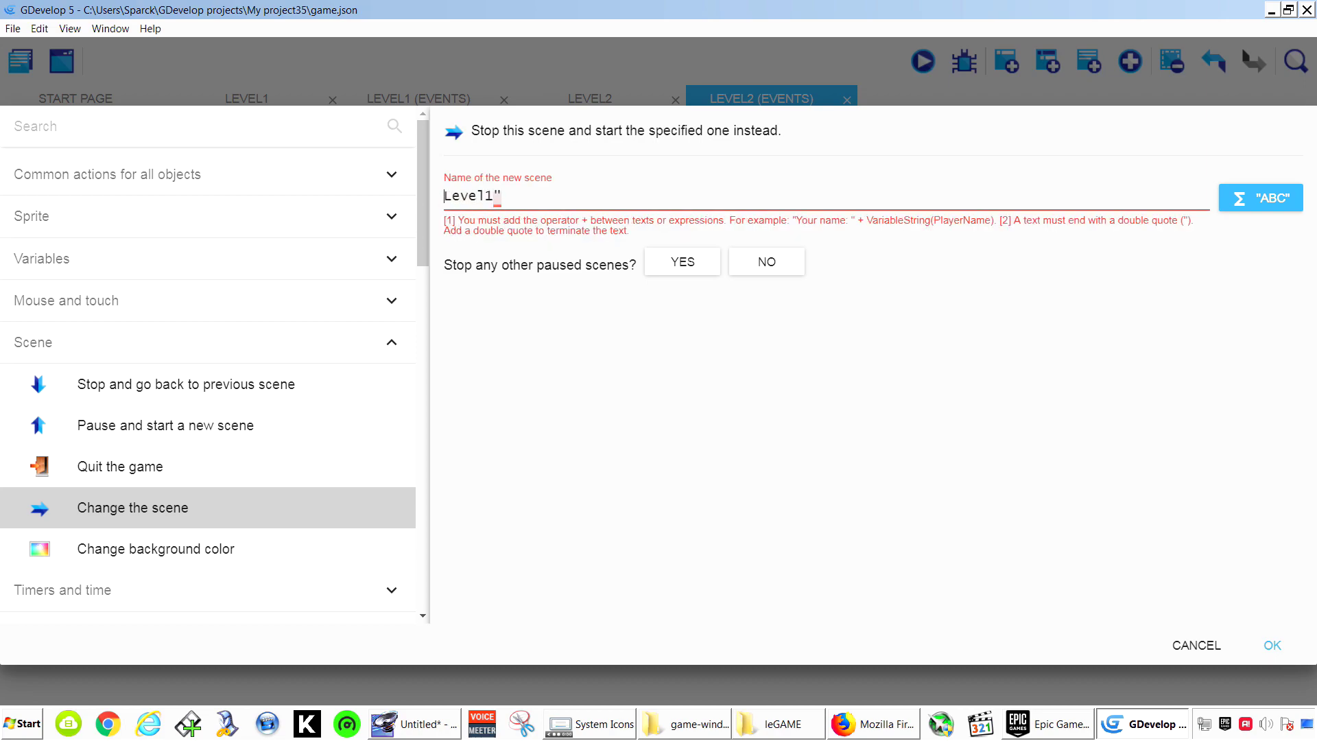
{"action": "key", "text": "Tab"}
{"action": "left_click", "coordinate": [1271, 644]}
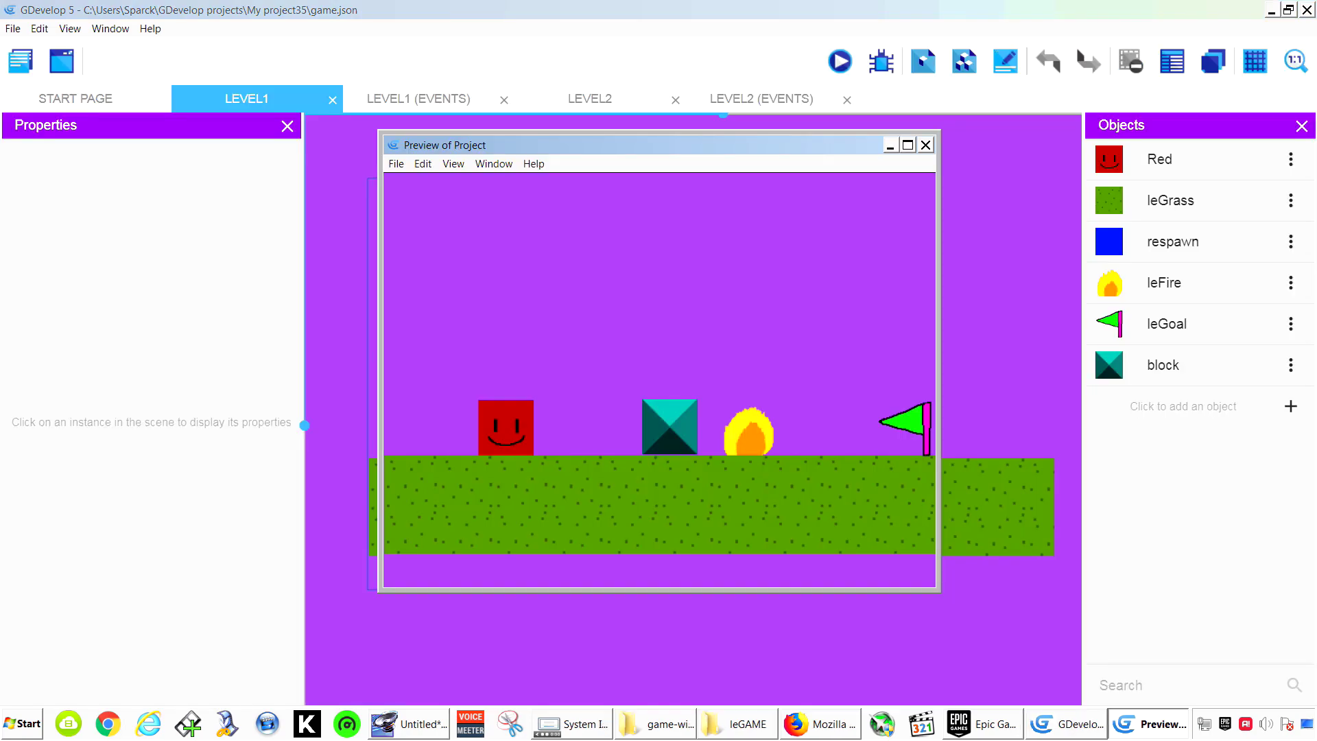
Play-test the loop between Level1 and Level2 in the preview, moving and jumping Red past the obstacles to each level's goal flag
{"action": "key", "text": "Right"}
{"action": "key", "text": "space"}
{"action": "key", "text": "space"}
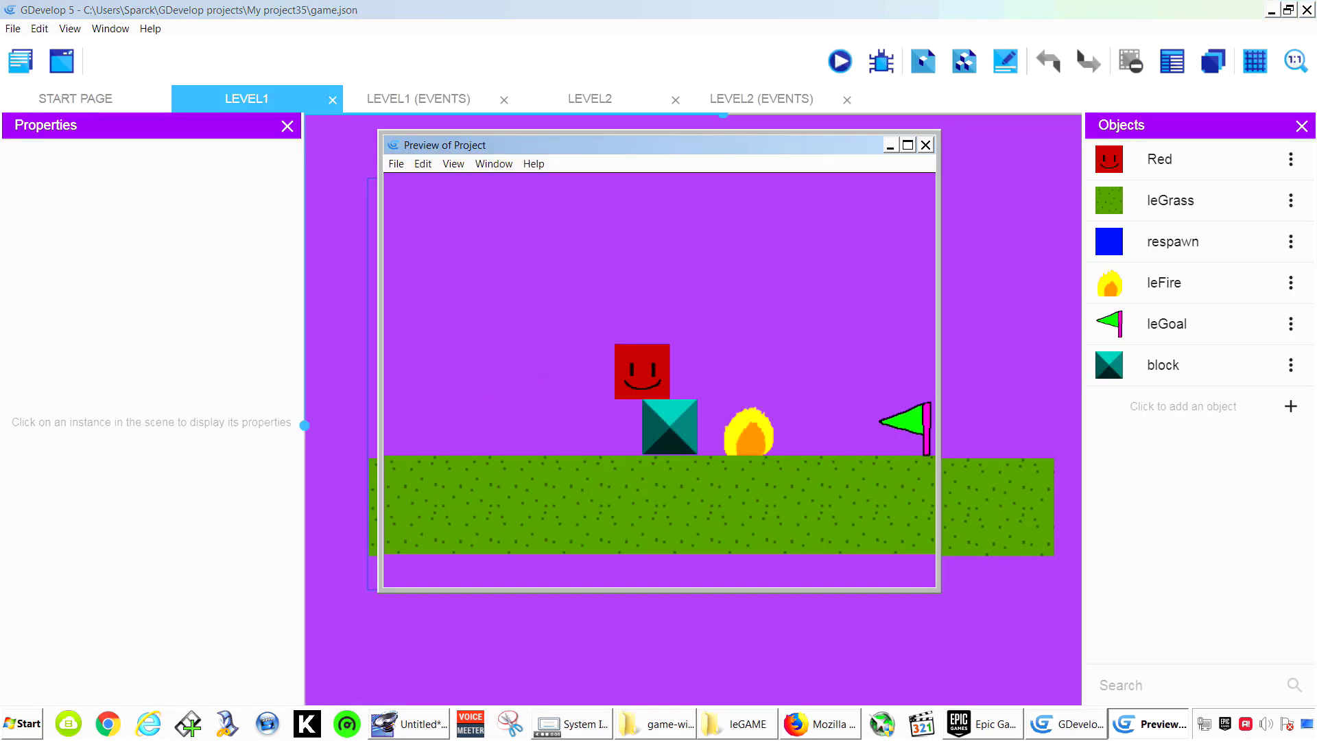
{"action": "key", "text": "Right"}
{"action": "key", "text": "space"}
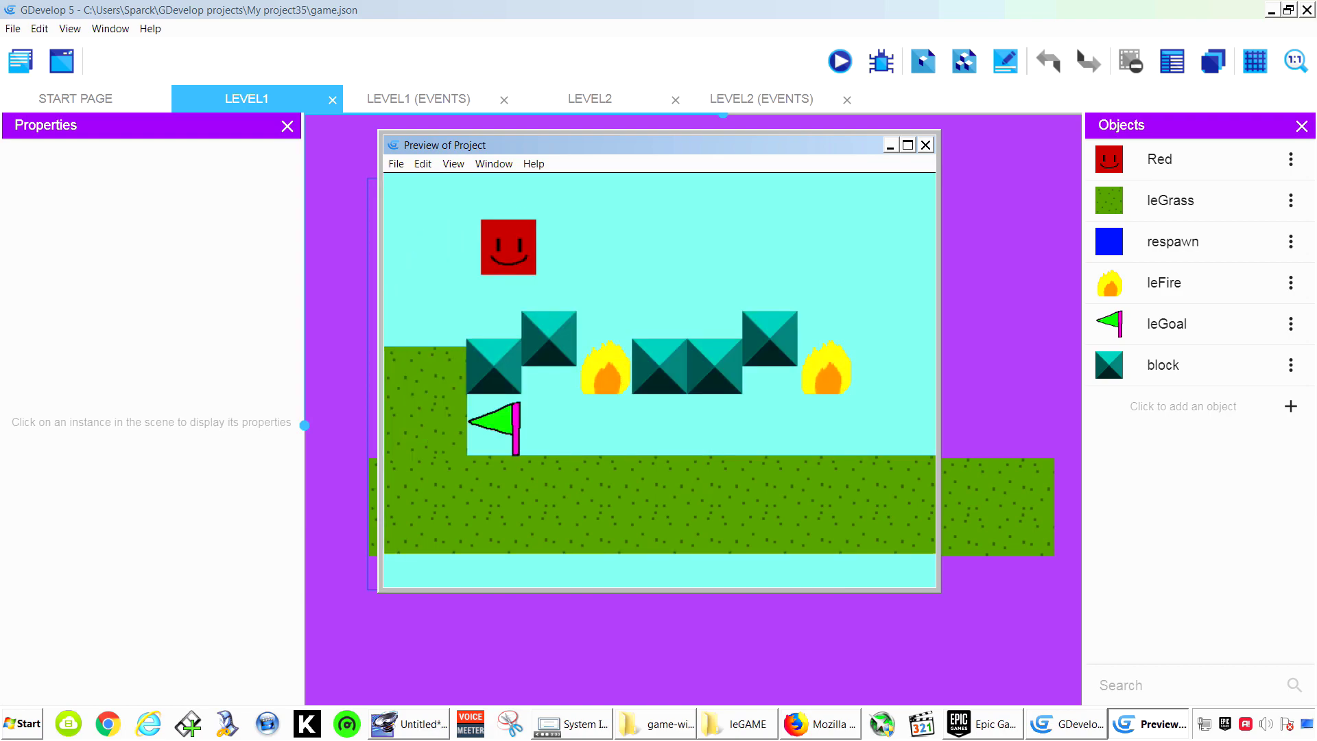
{"action": "key", "text": "Right"}
{"action": "key", "text": "space"}
{"action": "key", "text": "Left"}
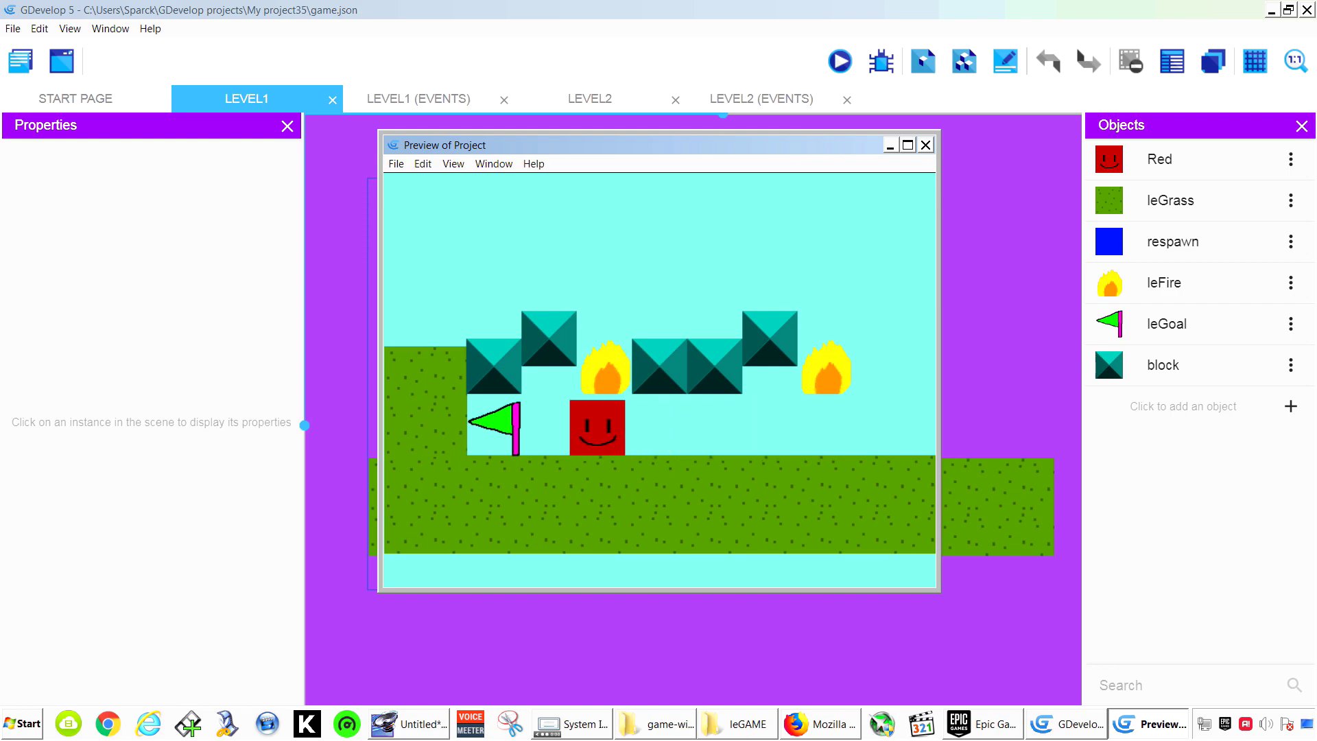
{"action": "key", "text": "Right"}
{"action": "key", "text": "space"}
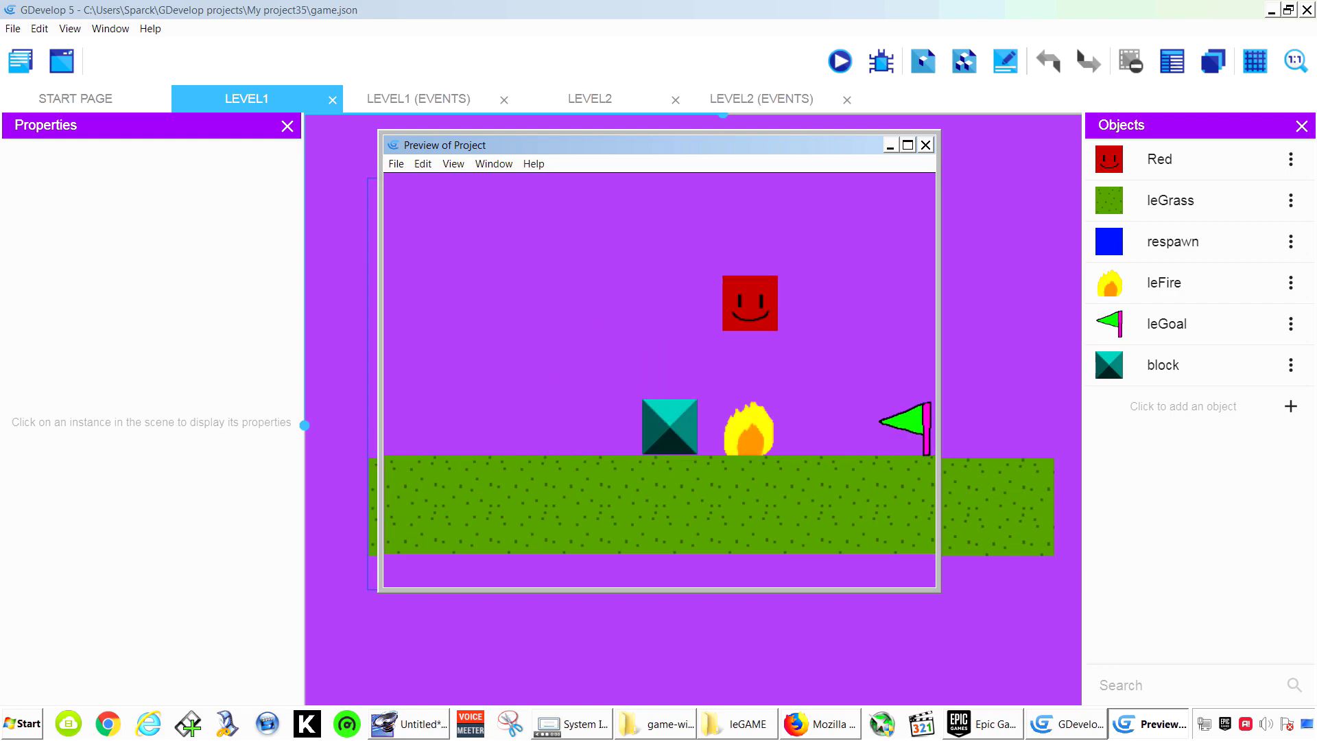
{"action": "key", "text": "Right"}
{"action": "key", "text": "space"}
{"action": "key", "text": "space"}
{"action": "key", "text": "space"}
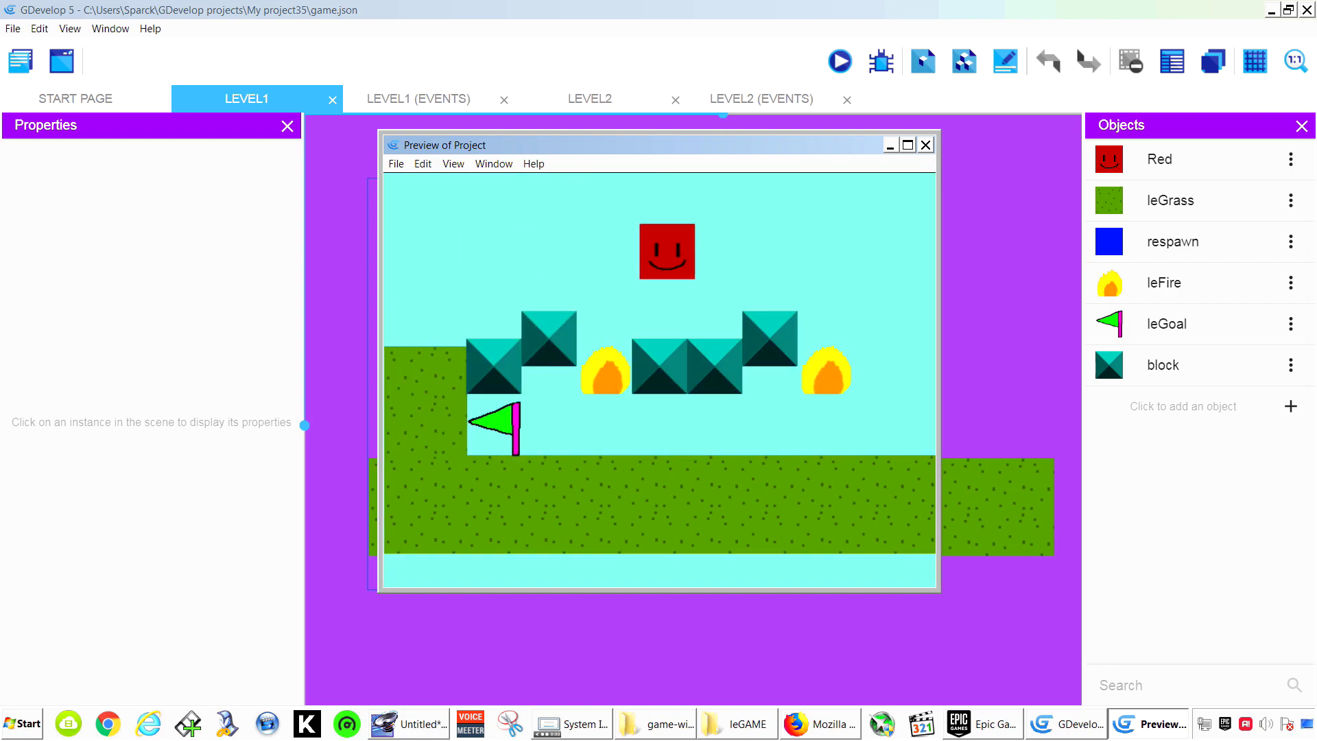
{"action": "key", "text": "Left"}
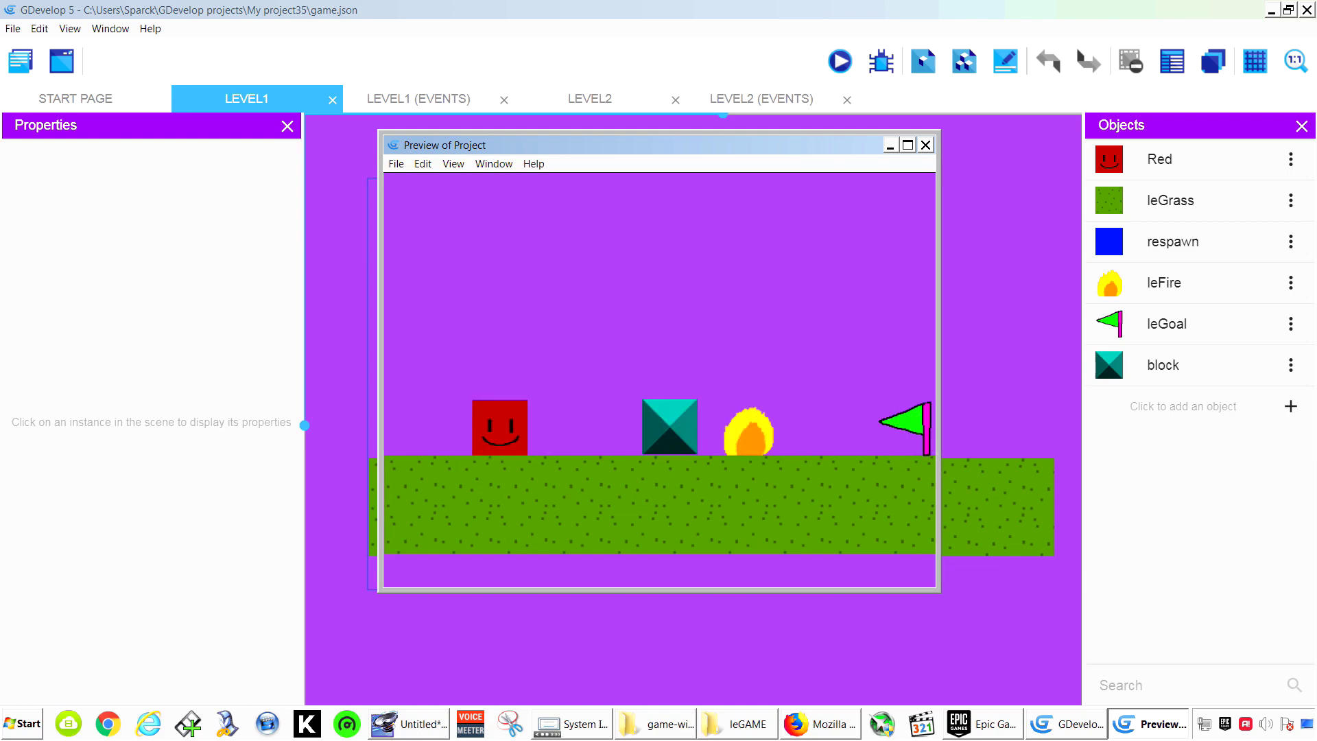
{"action": "key", "text": "Right"}
{"action": "key", "text": "space"}
{"action": "key", "text": "Right"}
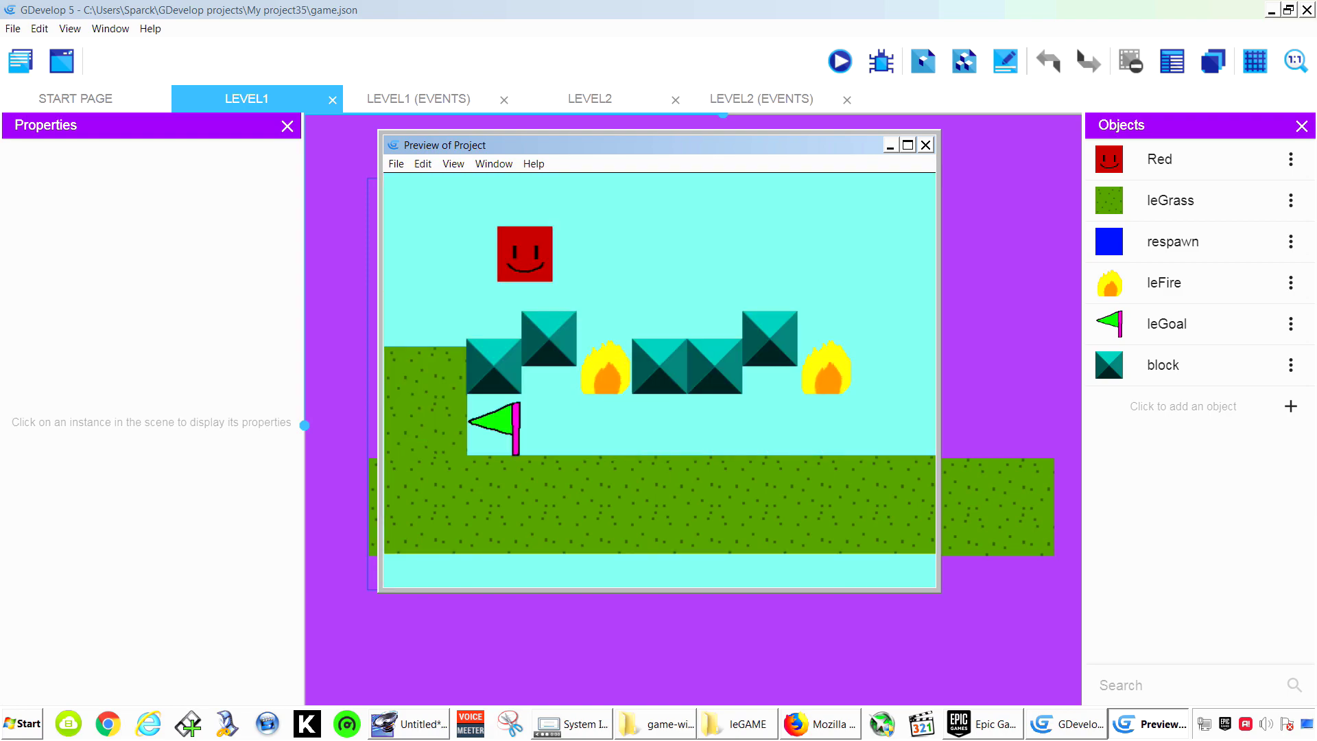
{"action": "key", "text": "Right"}
{"action": "key", "text": "space"}
{"action": "key", "text": "space"}
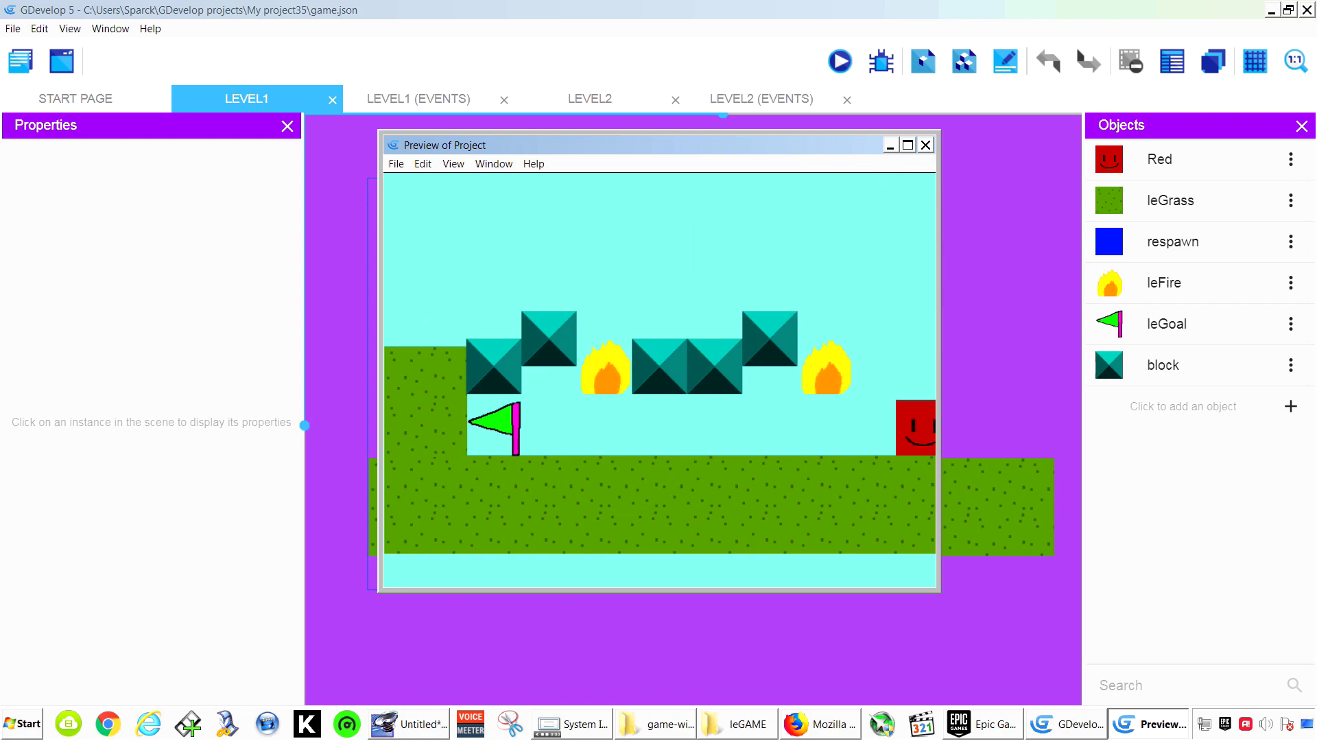
{"action": "key", "text": "Left"}
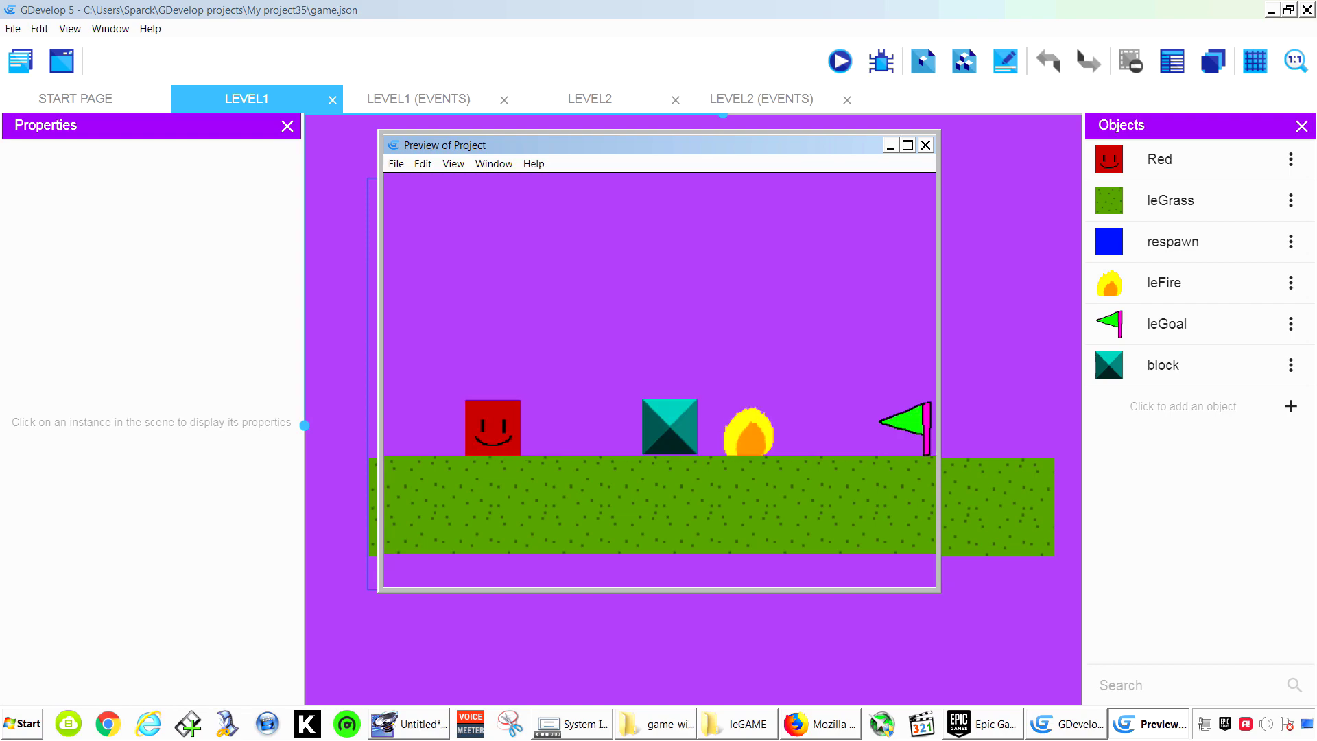
{"action": "key", "text": "Right"}
{"action": "key", "text": "space"}
{"action": "key", "text": "space"}
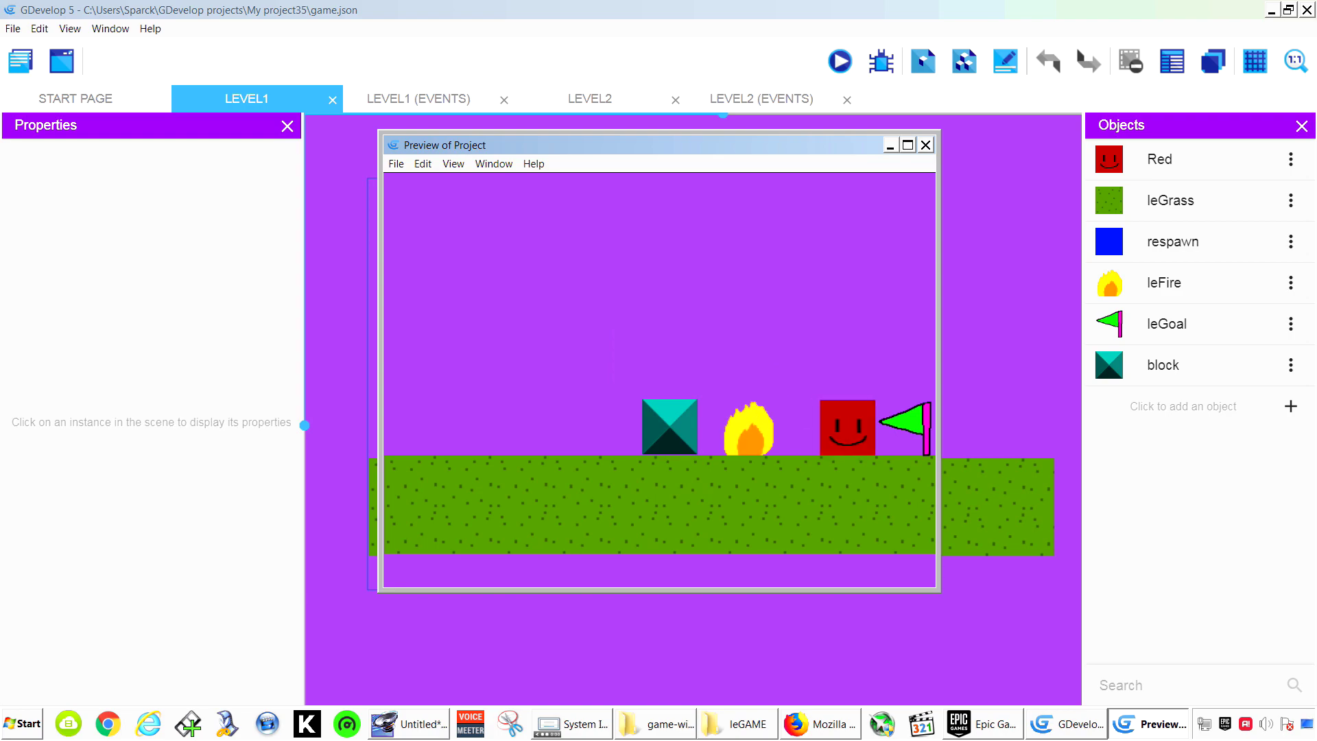
{"action": "key", "text": "Right"}
{"action": "key", "text": "Left"}
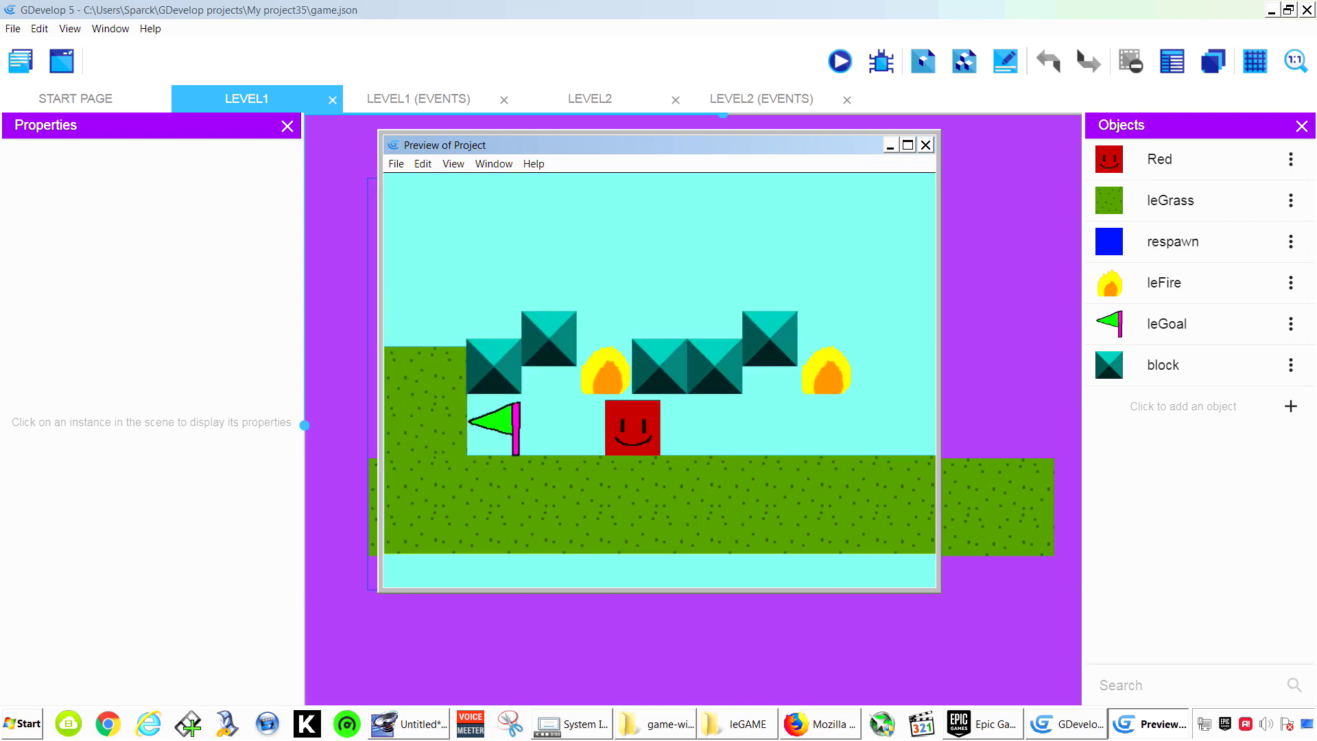